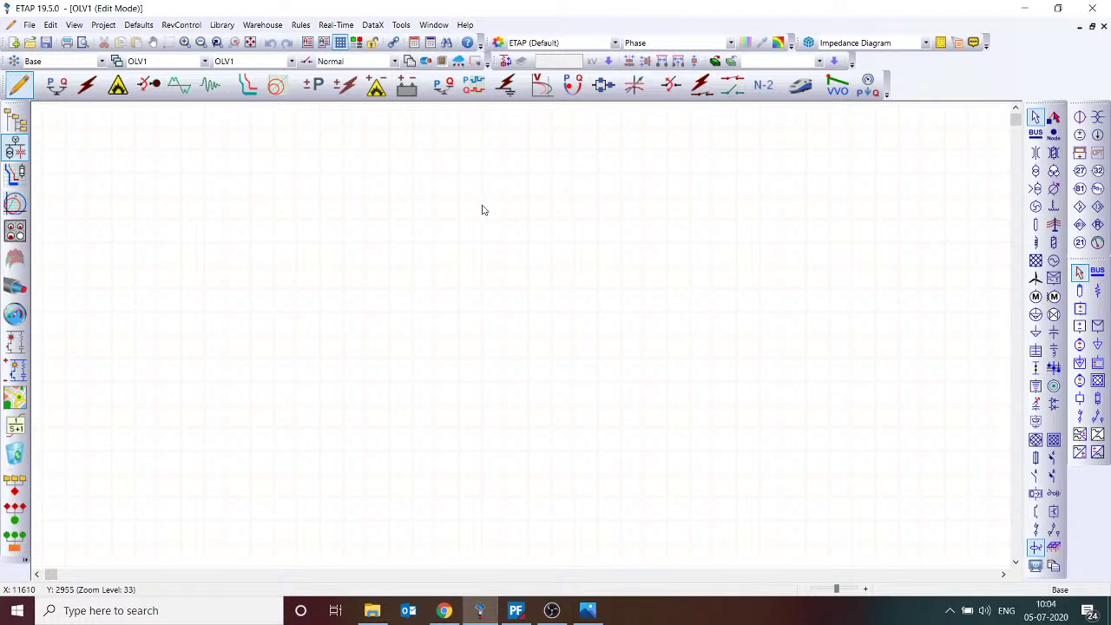
# - Place two buses on the one-line diagram, one above the other with space for a transformer between them
pyautogui.scroll(5, 499, 213)
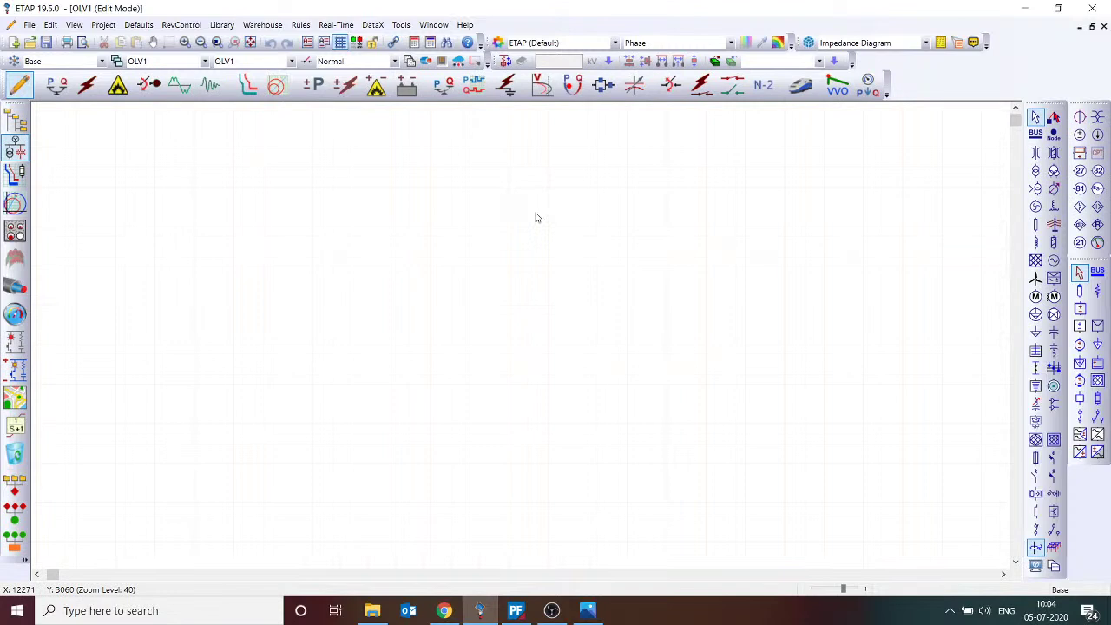
pyautogui.click(1036, 139)
pyautogui.click(331, 195)
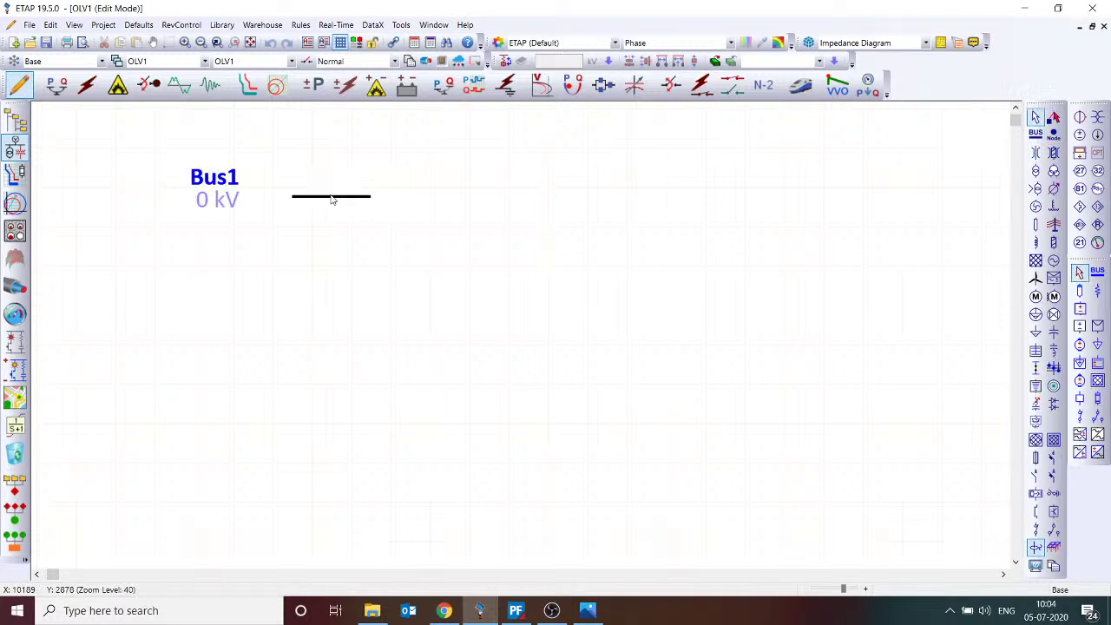
pyautogui.click(1036, 133)
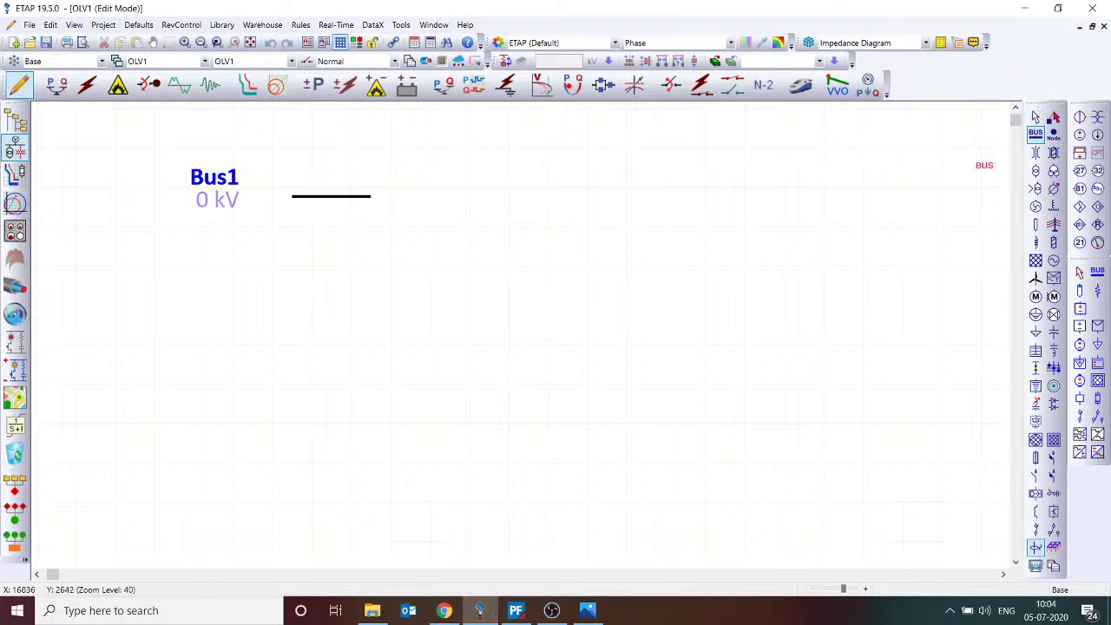
pyautogui.click(337, 385)
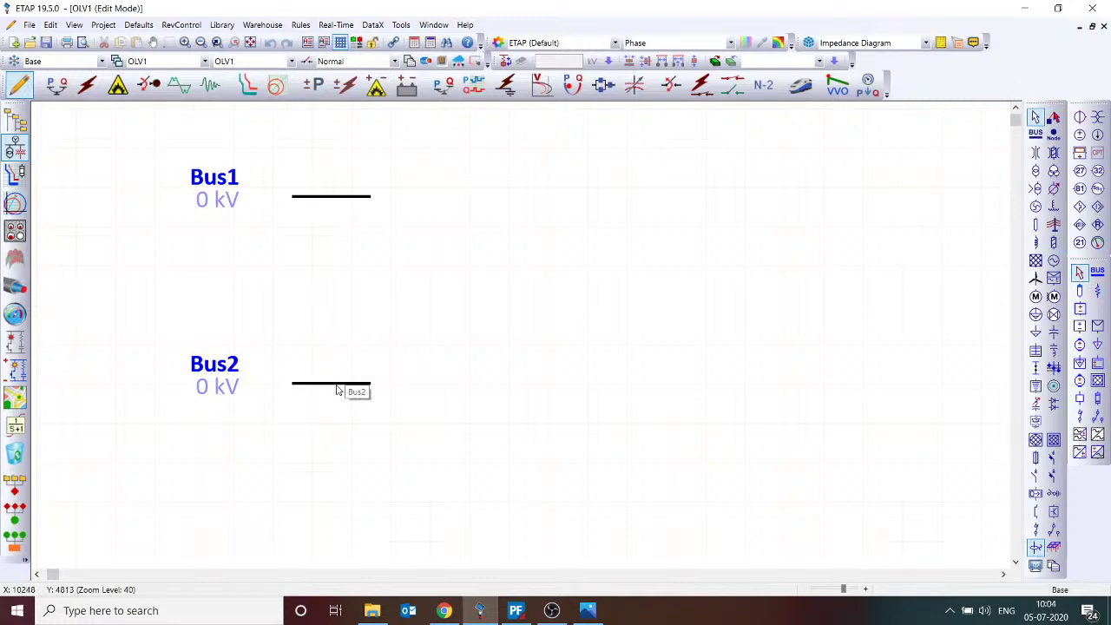
# - Add a two-winding transformer between Bus1 and Bus2, connect it to both, and lower Bus2 to space the elements out
pyautogui.click(1035, 171)
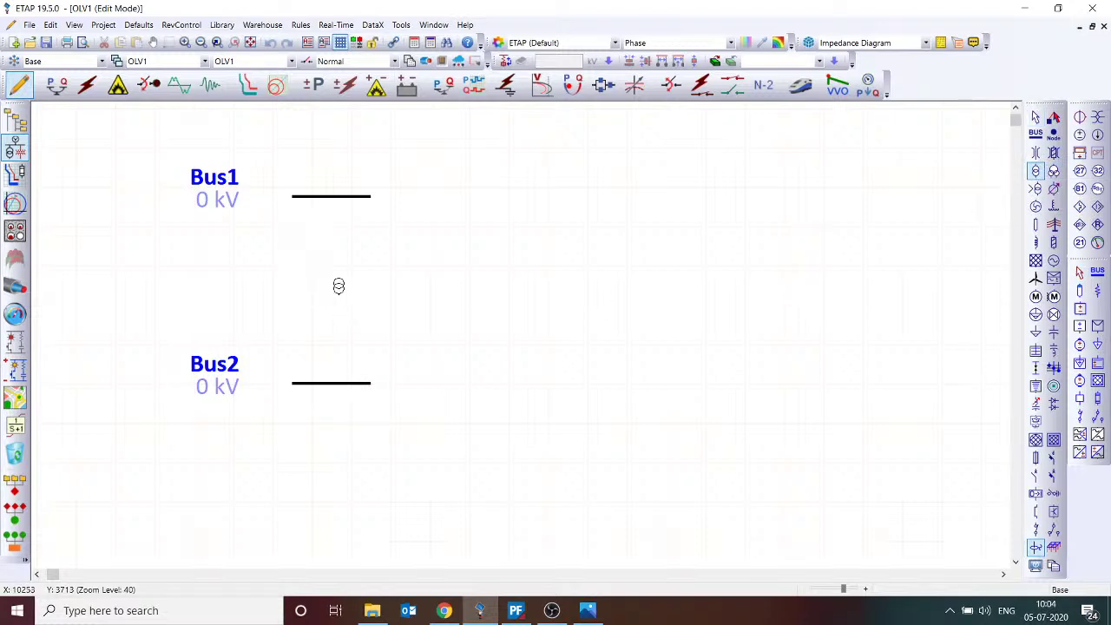
pyautogui.click(339, 287)
pyautogui.moveTo(339, 291); pyautogui.dragTo(341, 198)
pyautogui.moveTo(348, 278); pyautogui.dragTo(348, 259)
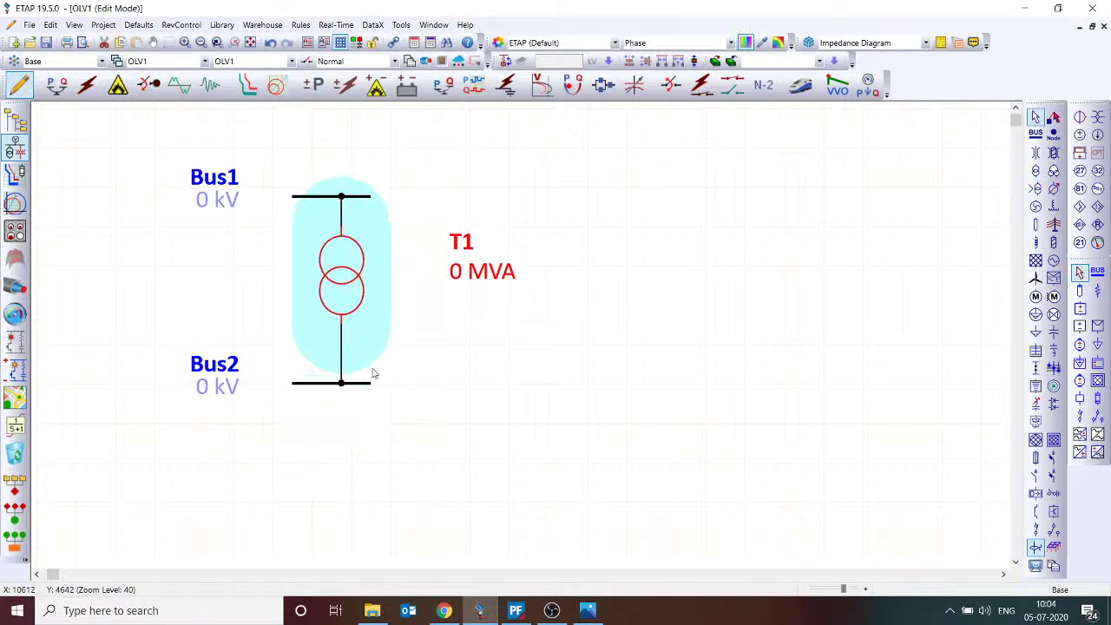
pyautogui.moveTo(358, 384); pyautogui.dragTo(357, 464)
pyautogui.moveTo(341, 298); pyautogui.dragTo(331, 339)
pyautogui.click(426, 380)
# - Add a power grid source above Bus1, connect it to the bus and align it with the transformer
pyautogui.click(1036, 260)
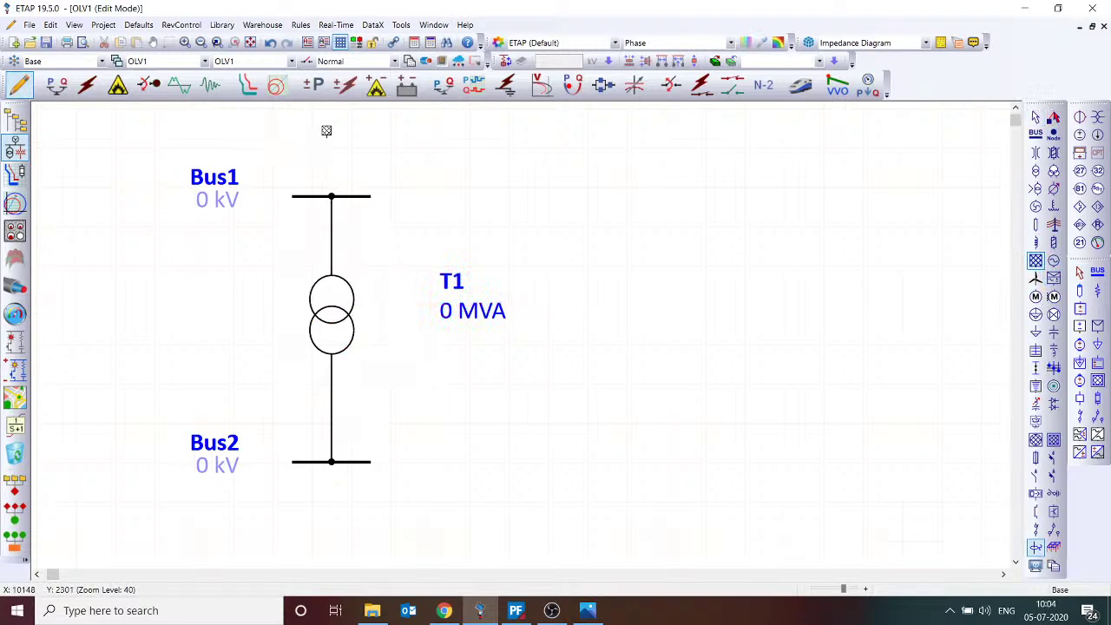
pyautogui.click(324, 130)
pyautogui.moveTo(322, 141); pyautogui.dragTo(322, 196)
pyautogui.moveTo(340, 126); pyautogui.dragTo(350, 144)
pyautogui.click(622, 448)
# - Add a lumped load connected below Bus2 and reposition its labels directly under the symbol
pyautogui.click(1036, 314)
pyautogui.scroll(-1, 341, 469)
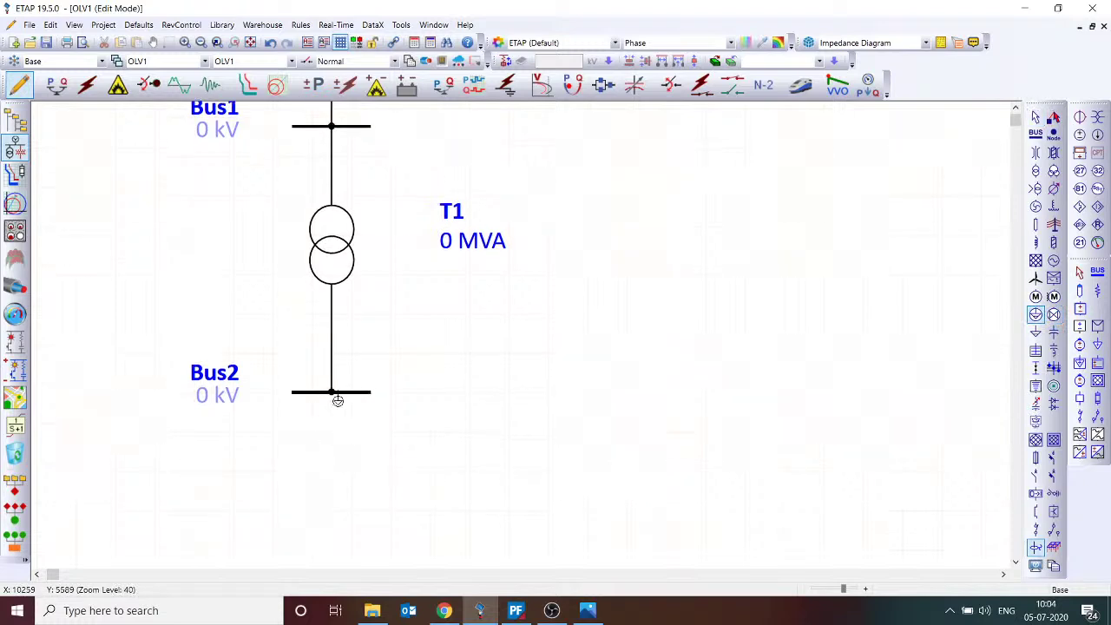
pyautogui.moveTo(335, 397); pyautogui.dragTo(338, 480)
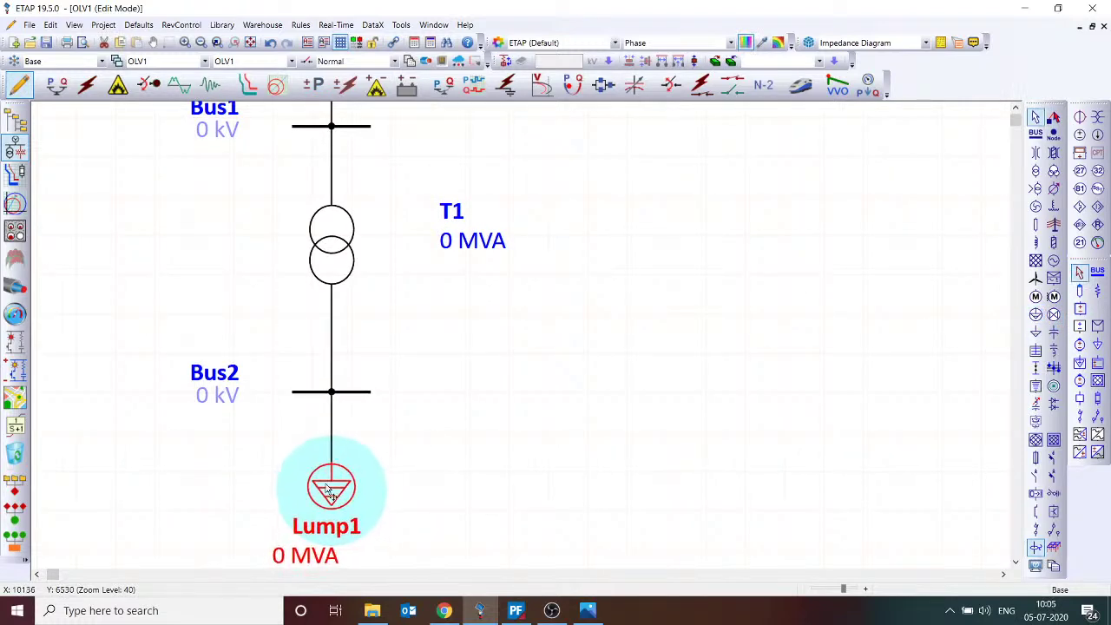
pyautogui.scroll(-1, 382, 438)
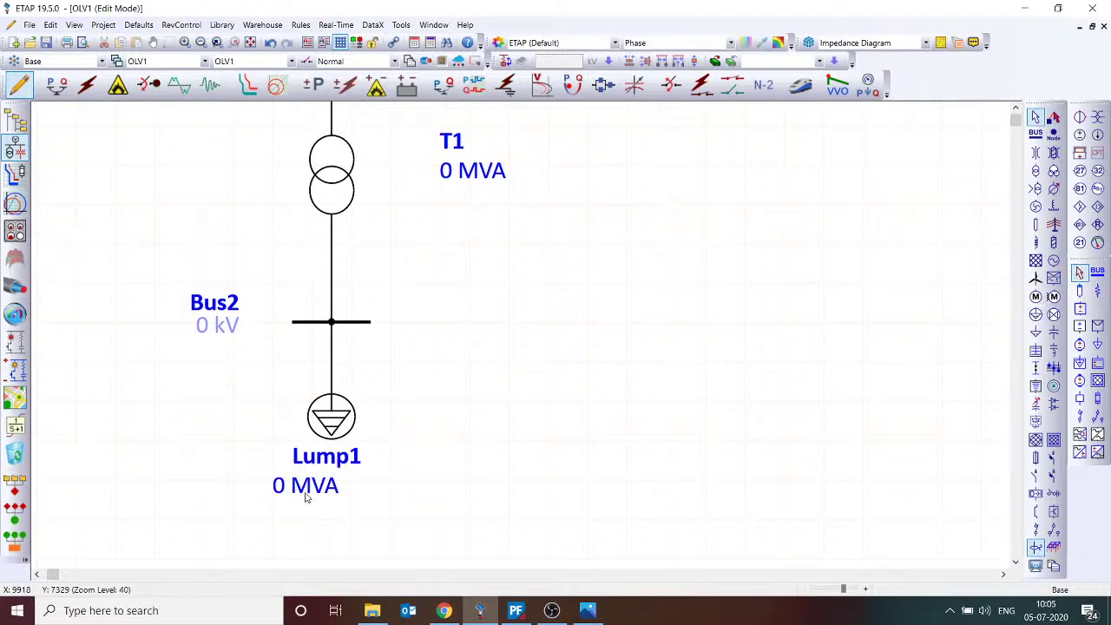
pyautogui.moveTo(304, 492); pyautogui.dragTo(329, 503)
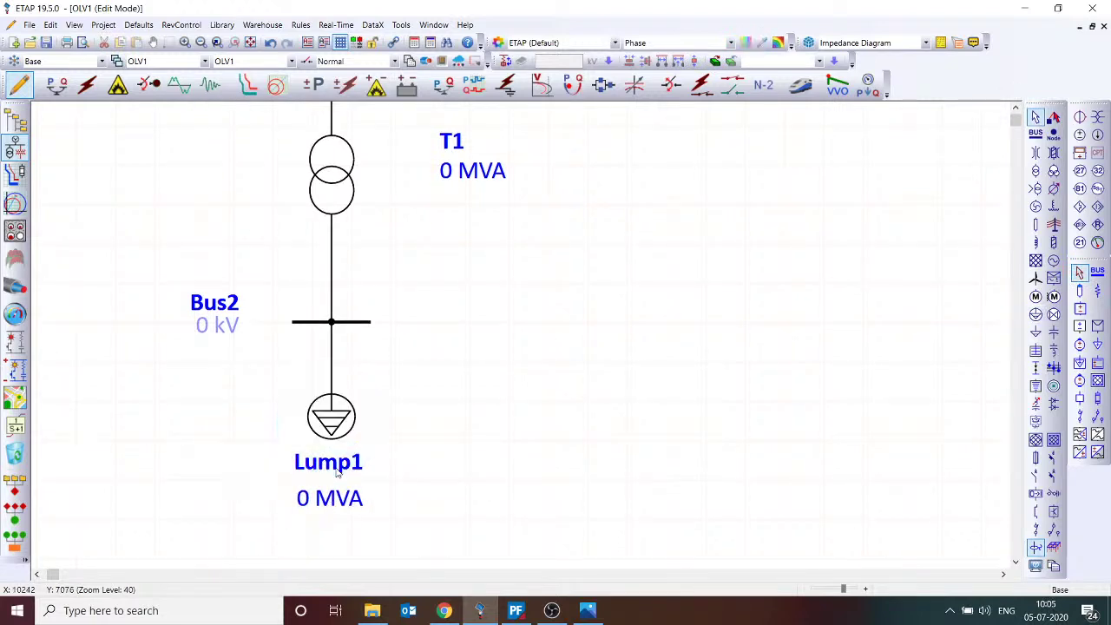
# - Set the lumped load's nameplate to 10 MVA at 85 % power factor with a rated voltage of 11 kV
pyautogui.doubleClick(351, 427)
pyautogui.click(402, 118)
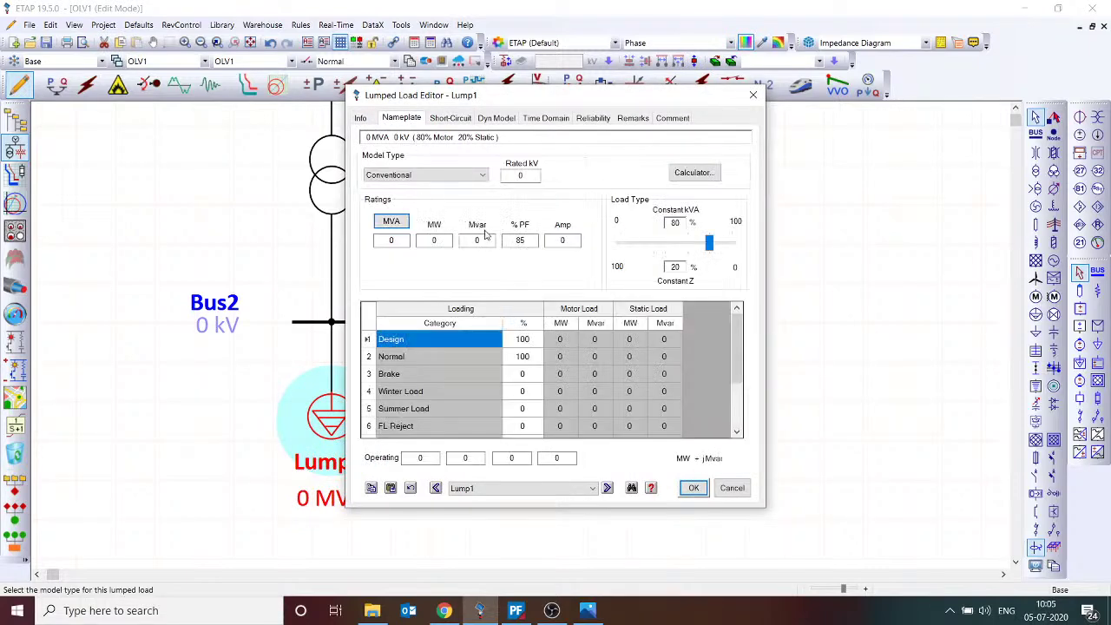
pyautogui.click(435, 240)
pyautogui.write('10')
pyautogui.press('Tab')
pyautogui.press('Tab')
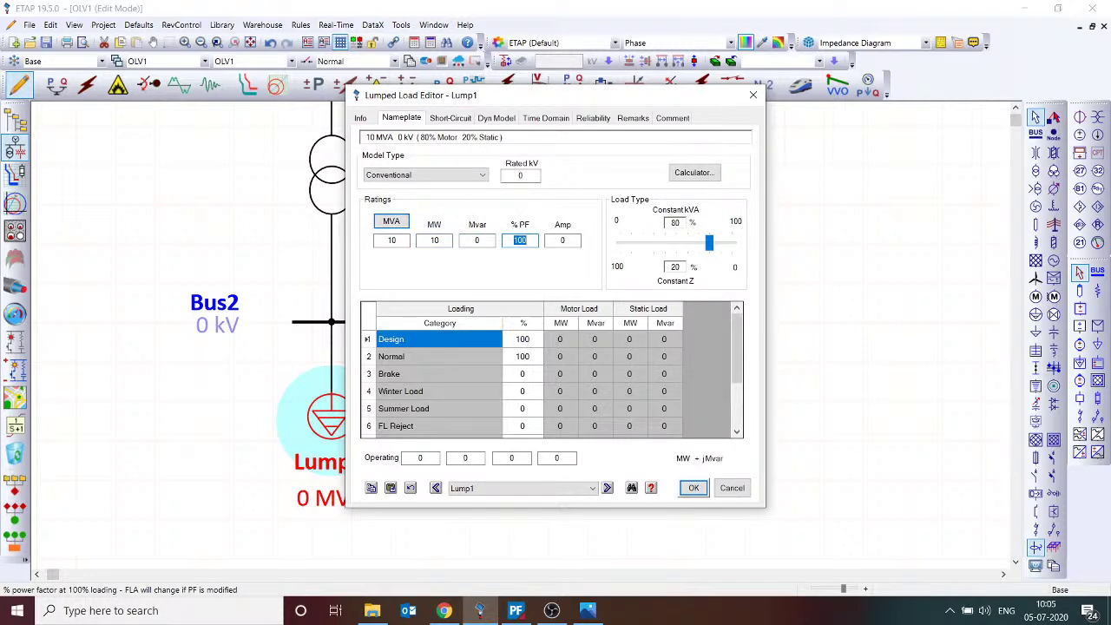
pyautogui.write('85')
pyautogui.press('Tab')
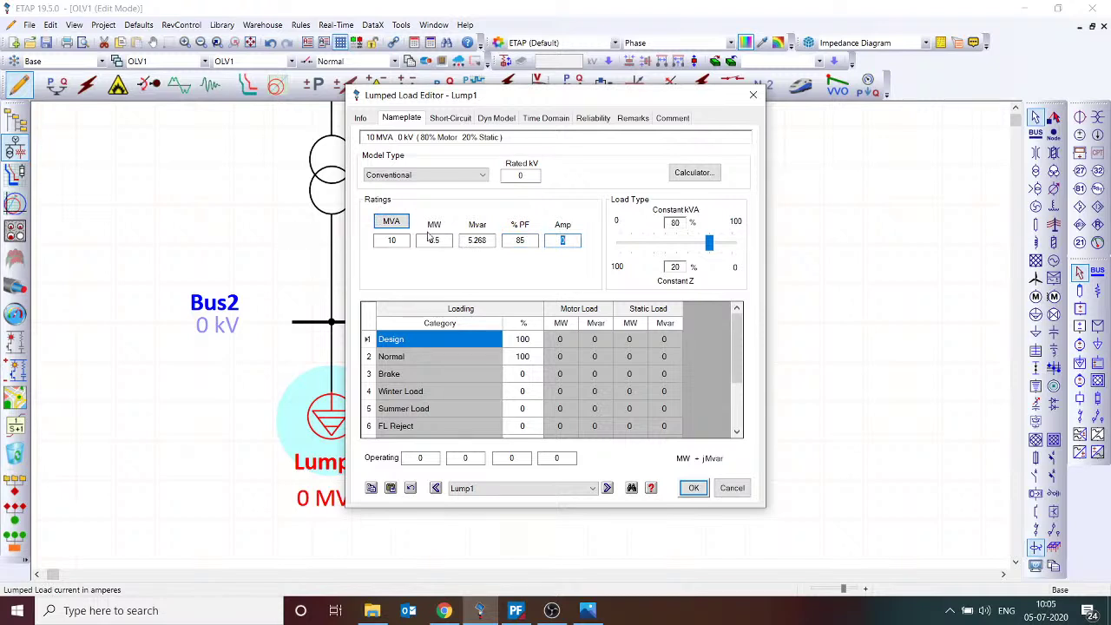
pyautogui.doubleClick(528, 176)
pyautogui.write('11')
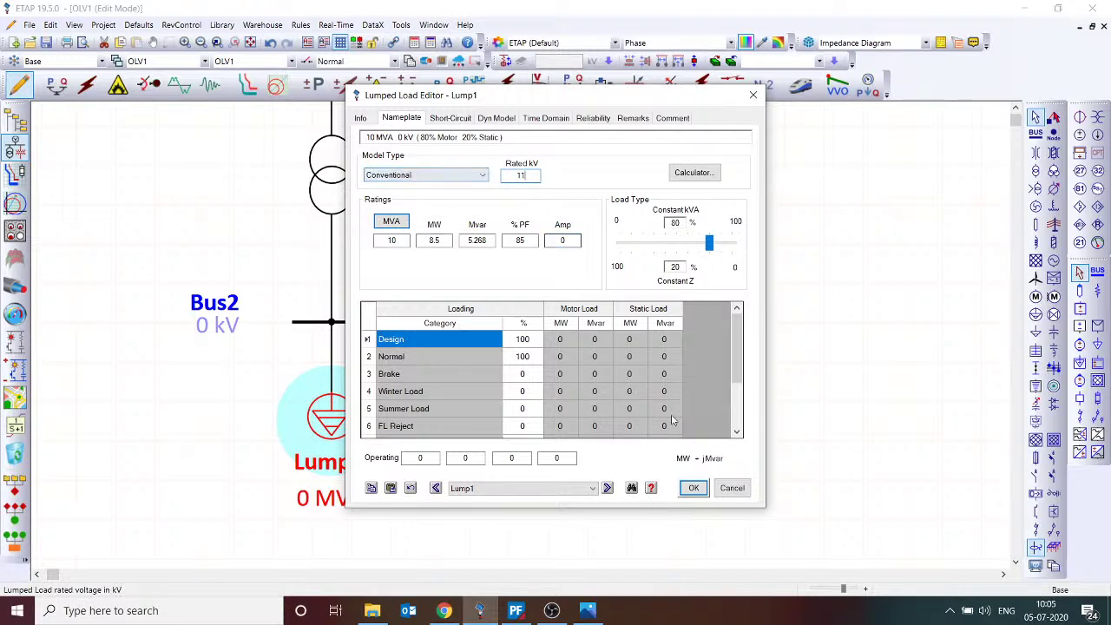
pyautogui.click(694, 489)
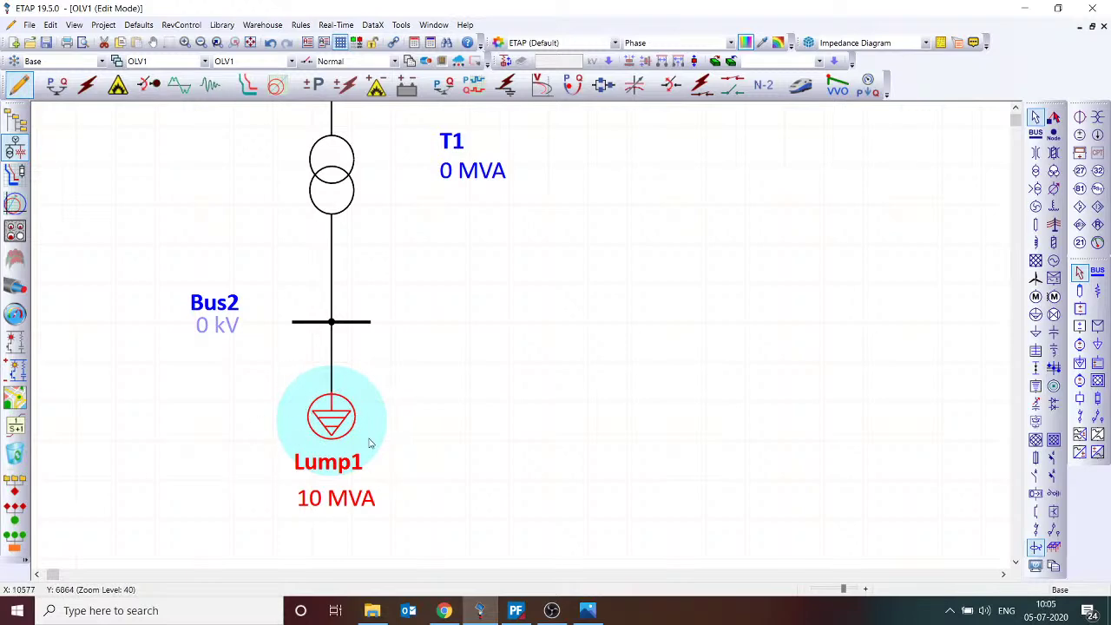
# - Set the nominal voltage of Bus2 to 11 kV
pyautogui.click(347, 324)
pyautogui.doubleClick(347, 325)
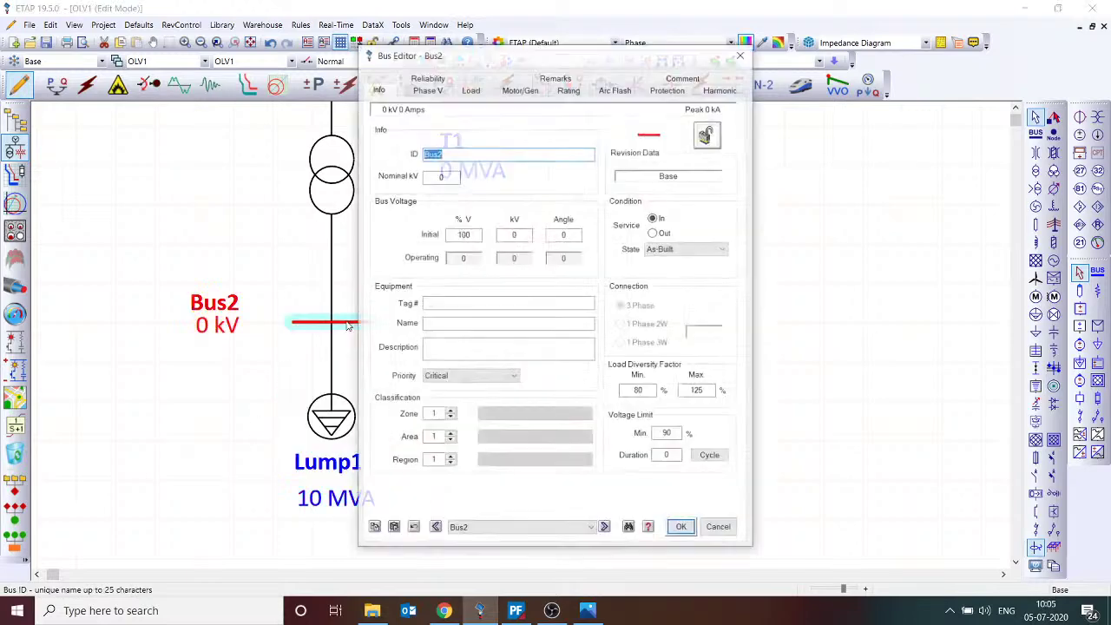
pyautogui.press('Tab')
pyautogui.write('11')
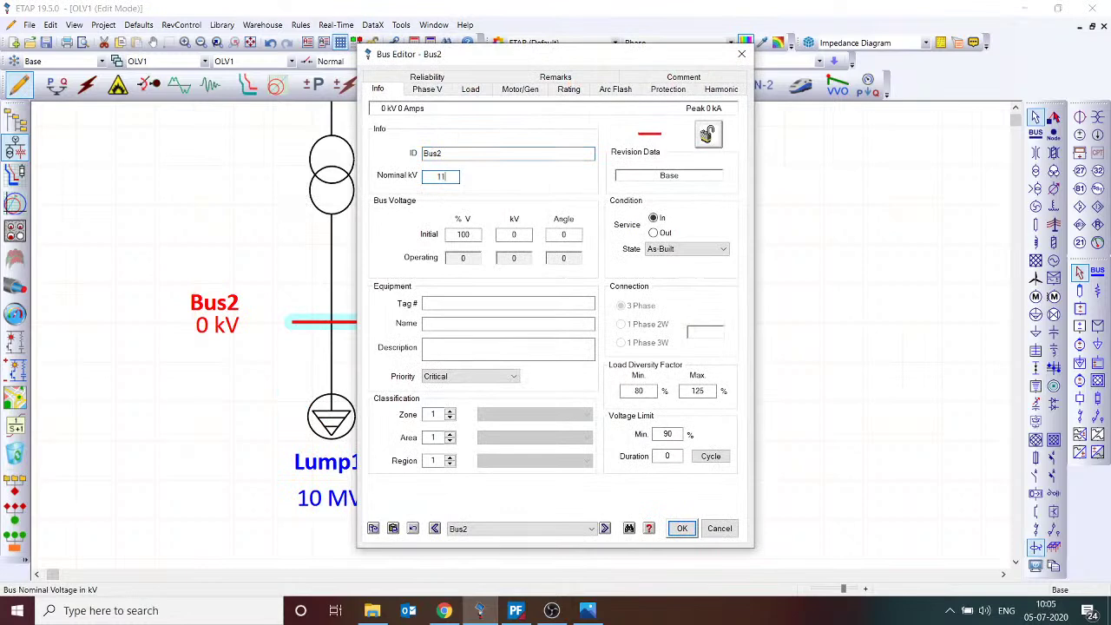
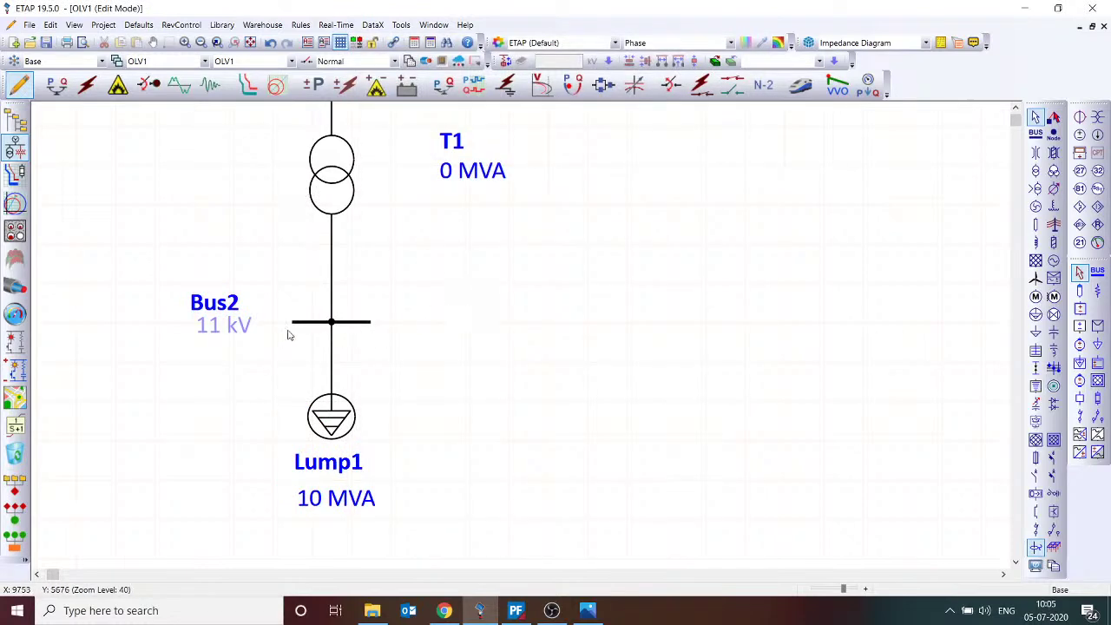
pyautogui.scroll(2, 348, 200)
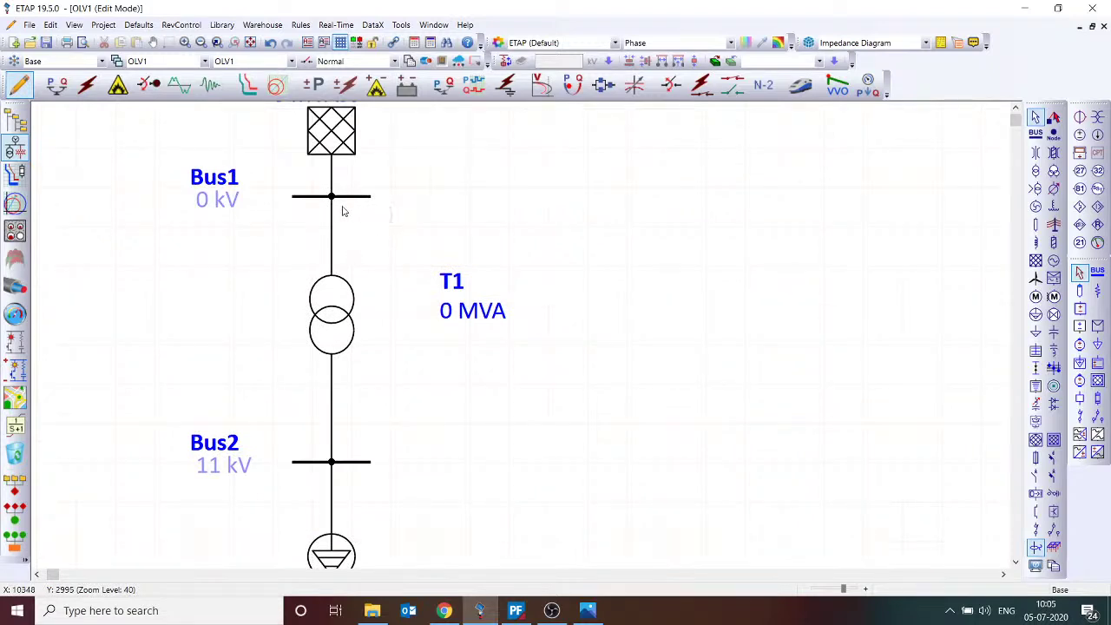
pyautogui.scroll(-1, 356, 388)
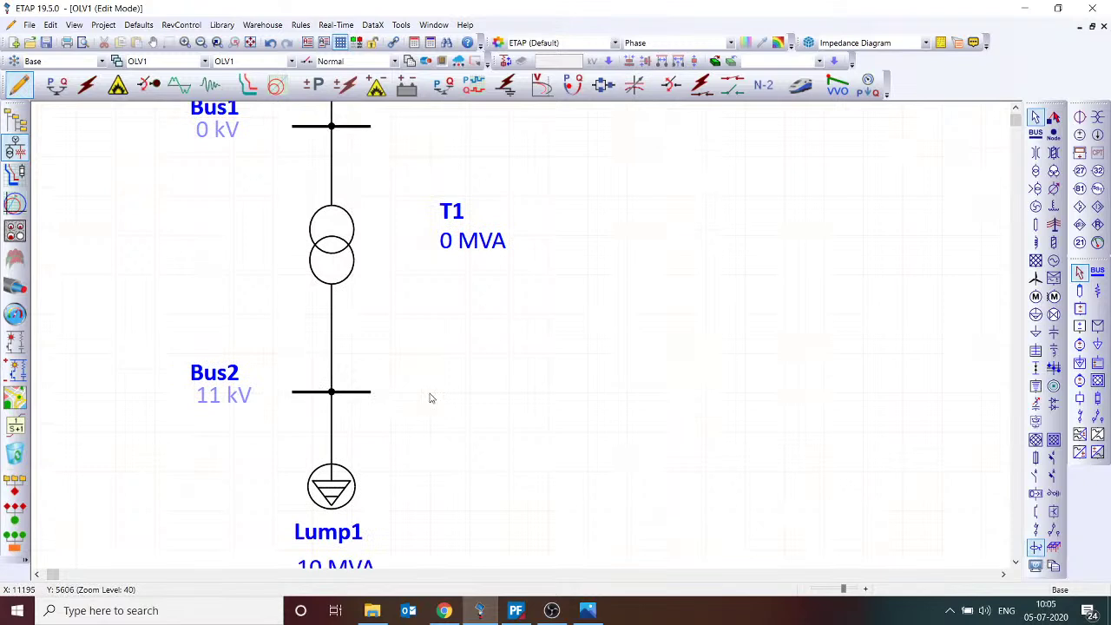
pyautogui.scroll(-1, 438, 394)
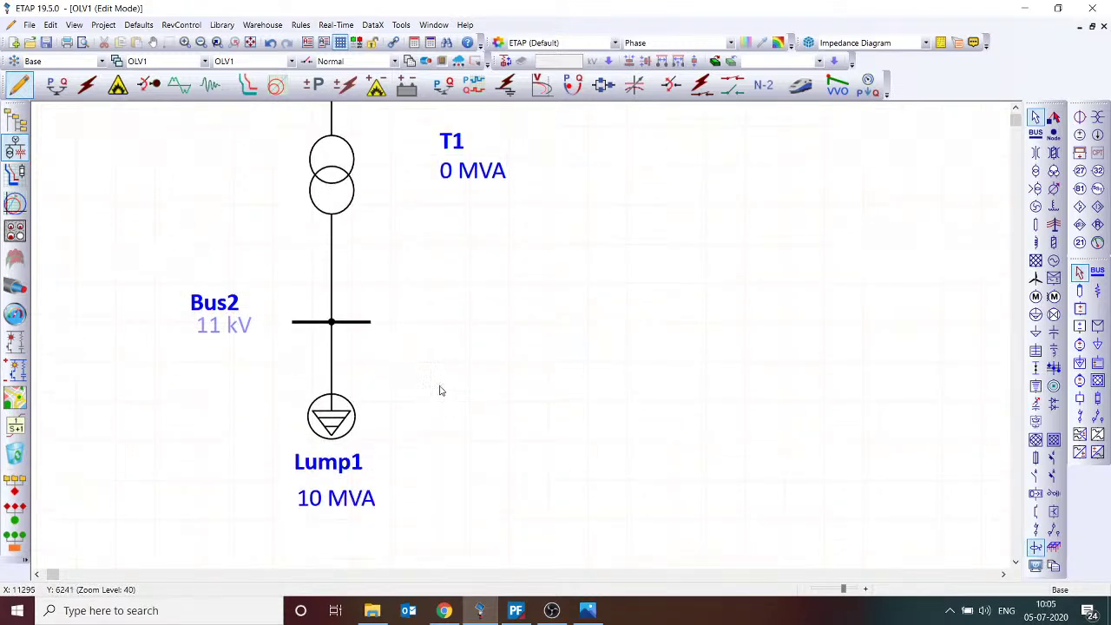
pyautogui.scroll(-1, 439, 391)
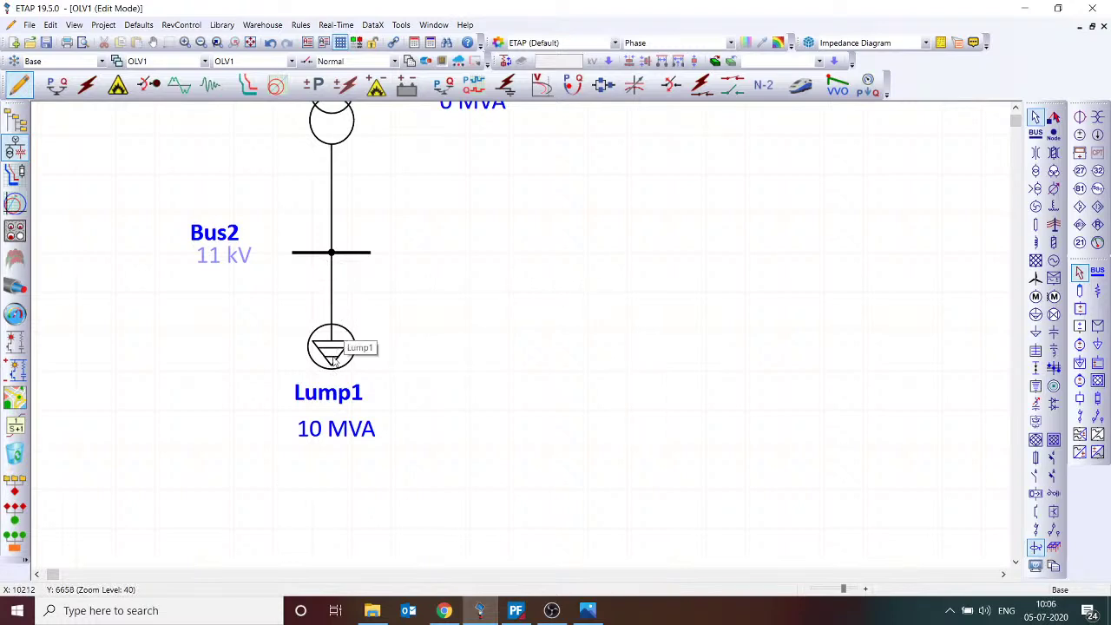
# - Set transformer T1's primary voltage to 110 kV and its rated power to 20 MVA
pyautogui.scroll(3, 337, 357)
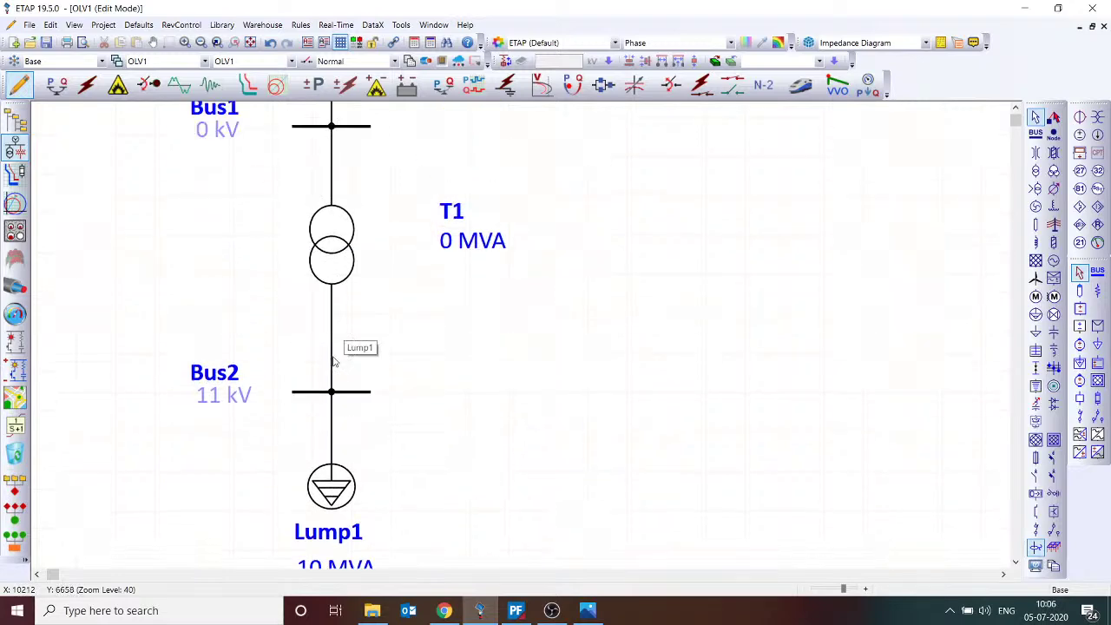
pyautogui.click(339, 317)
pyautogui.doubleClick(338, 316)
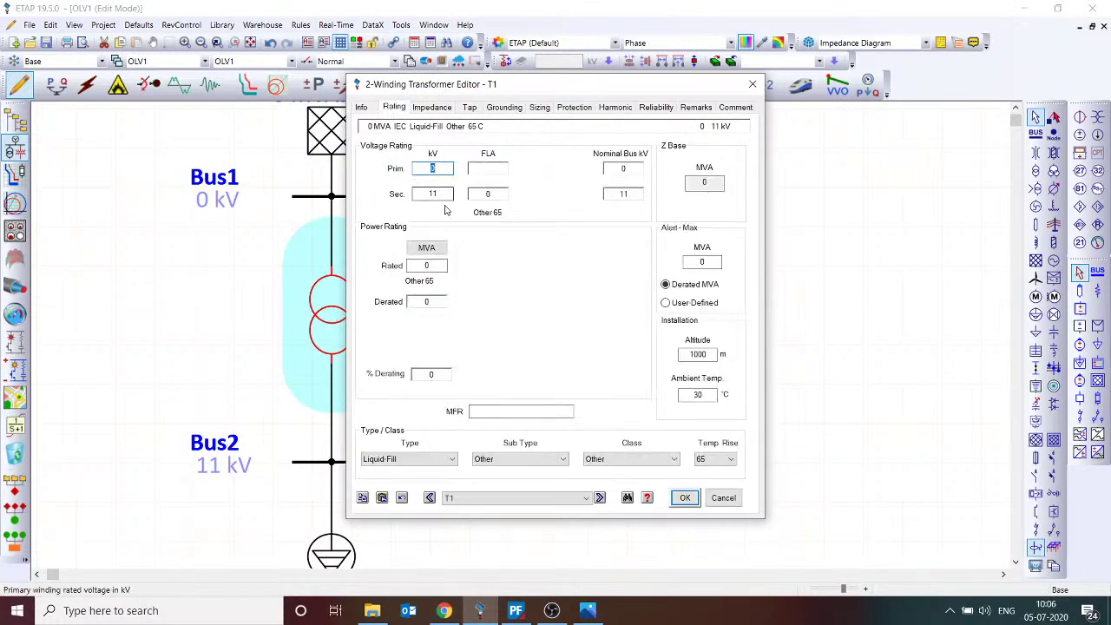
pyautogui.write('11')
pyautogui.click(438, 265)
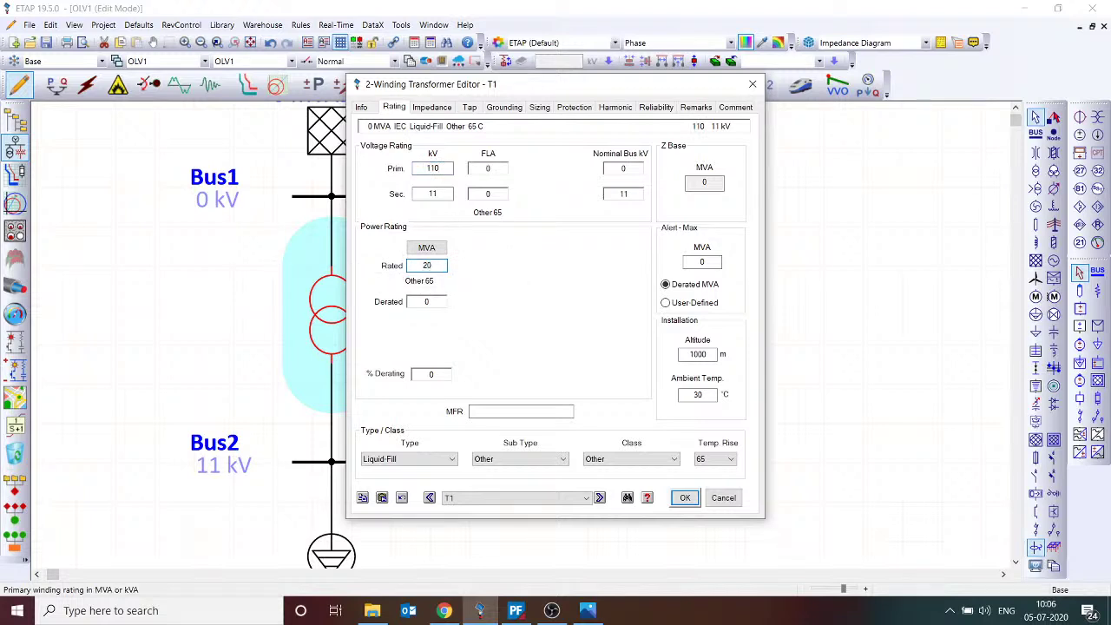
pyautogui.press('Tab')
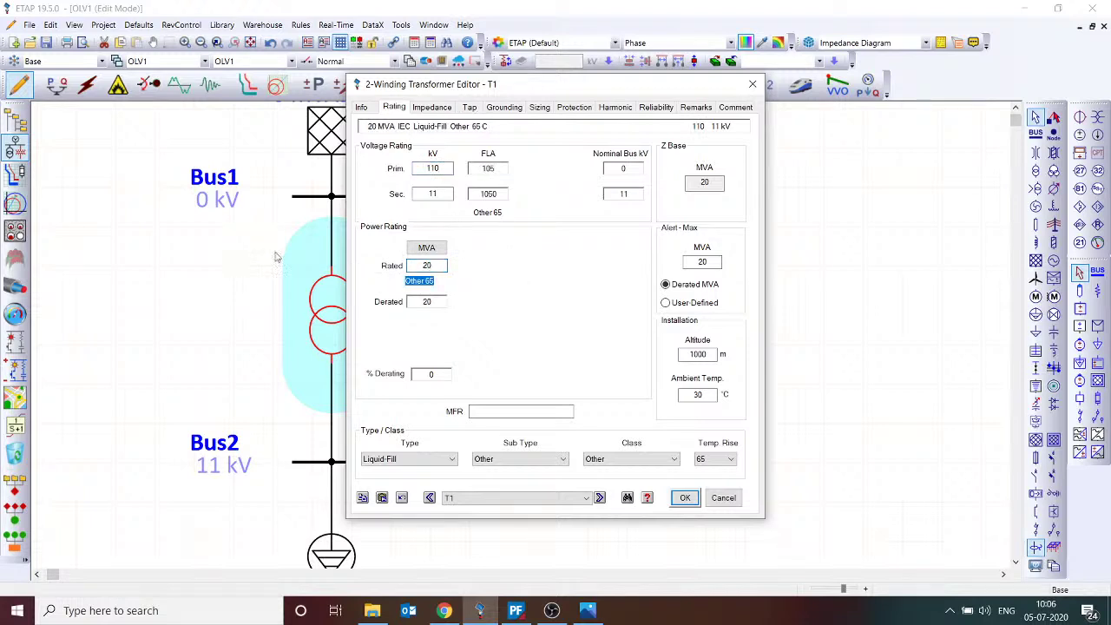
# - Apply the typical Z and X/R values to T1's impedance and accept the transformer settings
pyautogui.click(436, 106)
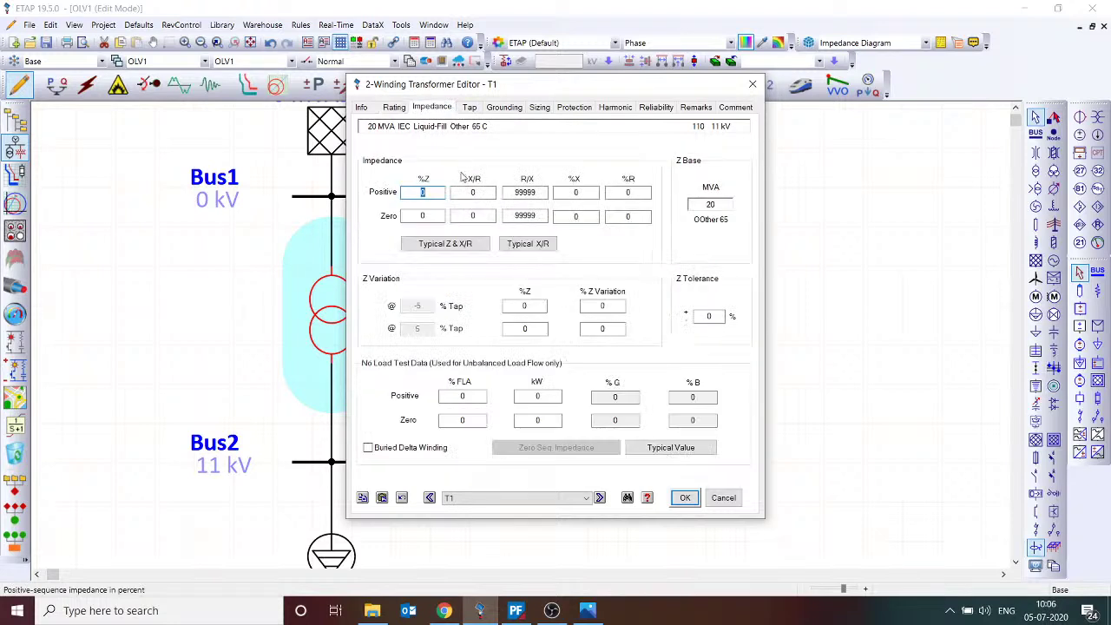
pyautogui.click(445, 244)
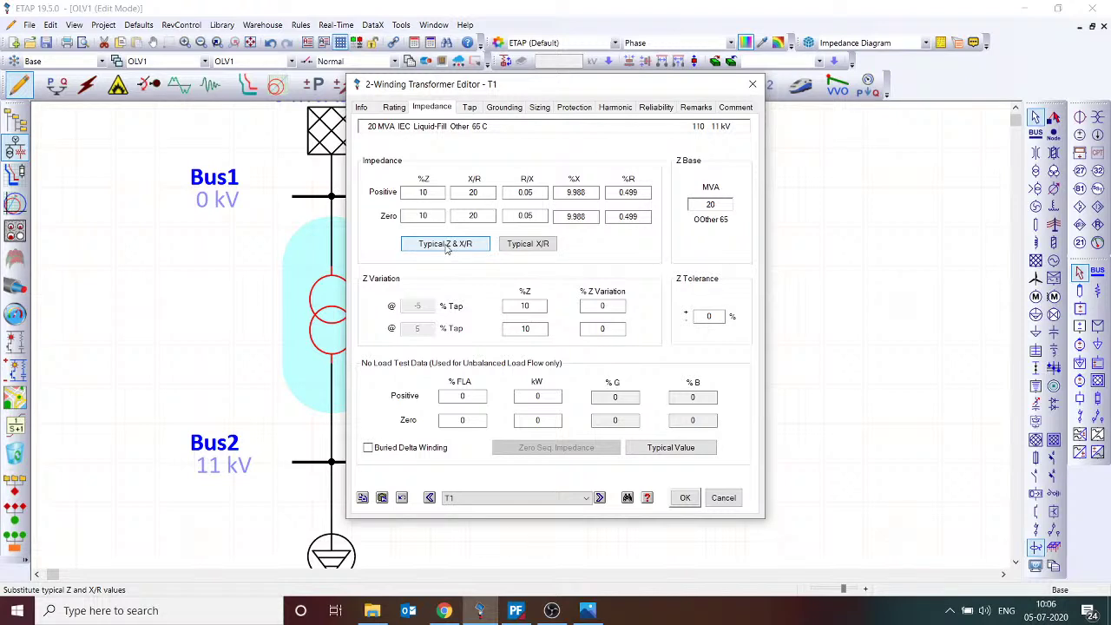
pyautogui.click(447, 247)
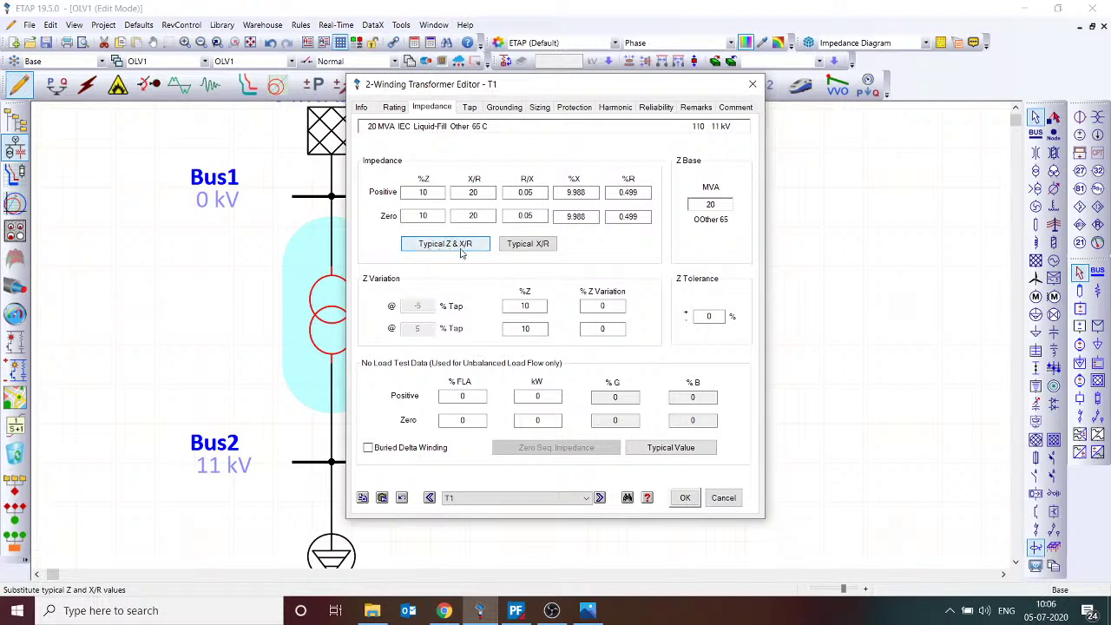
pyautogui.click(429, 192)
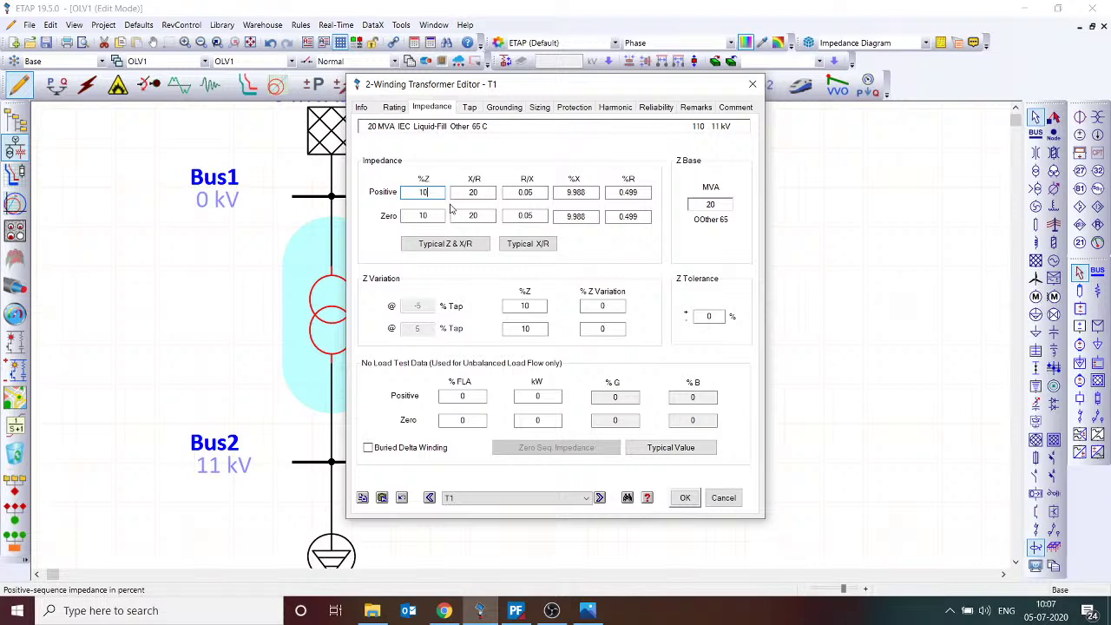
pyautogui.click(685, 497)
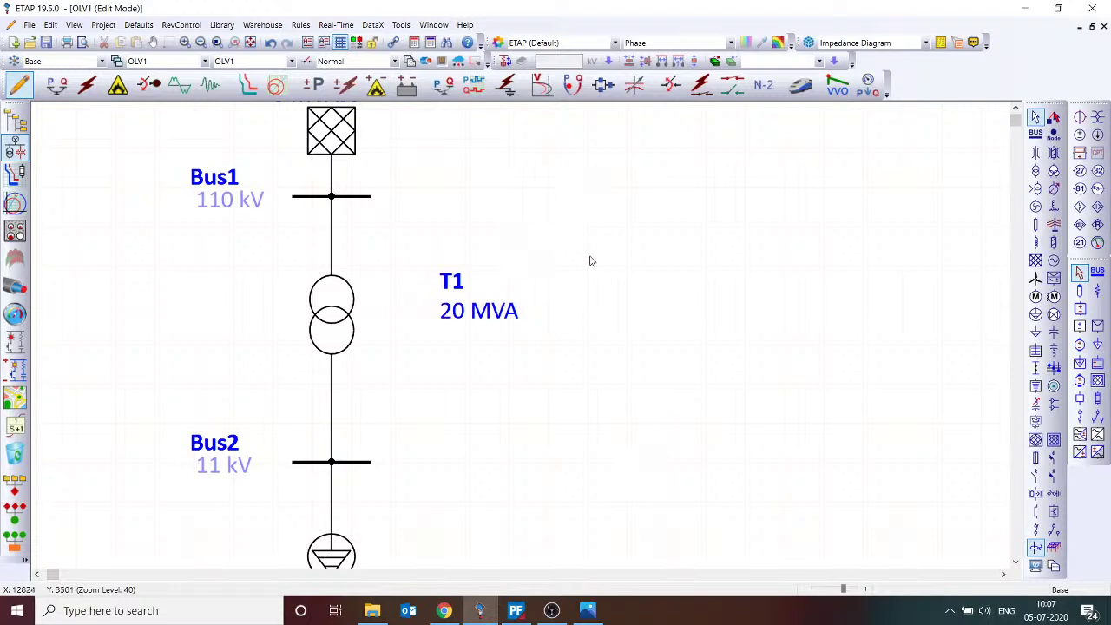
pyautogui.scroll(-3, 680, 313)
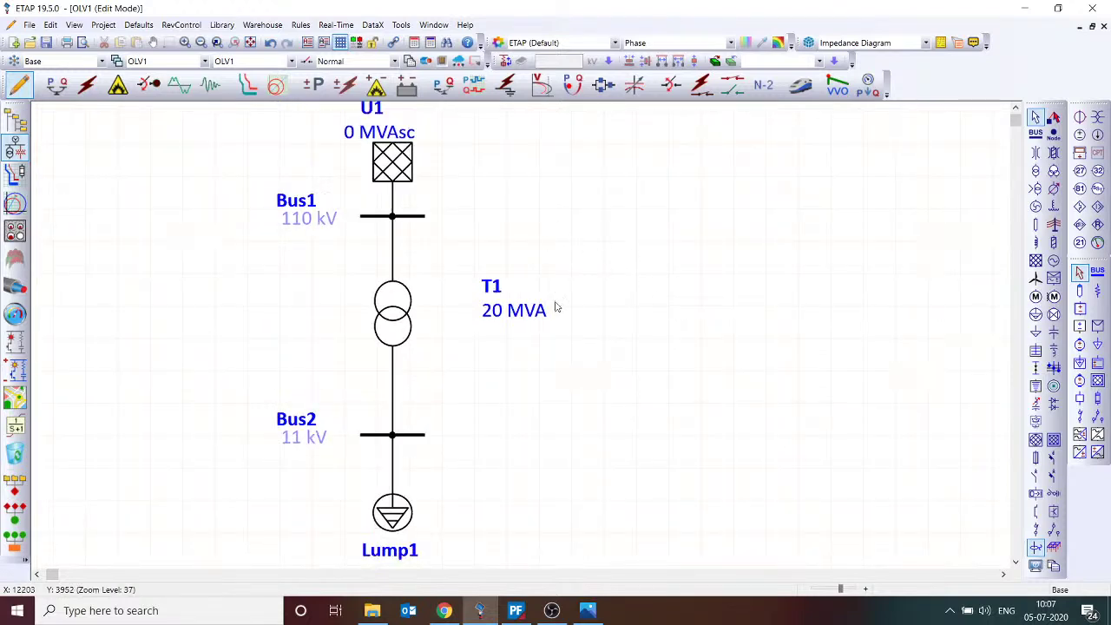
pyautogui.scroll(-2, 574, 395)
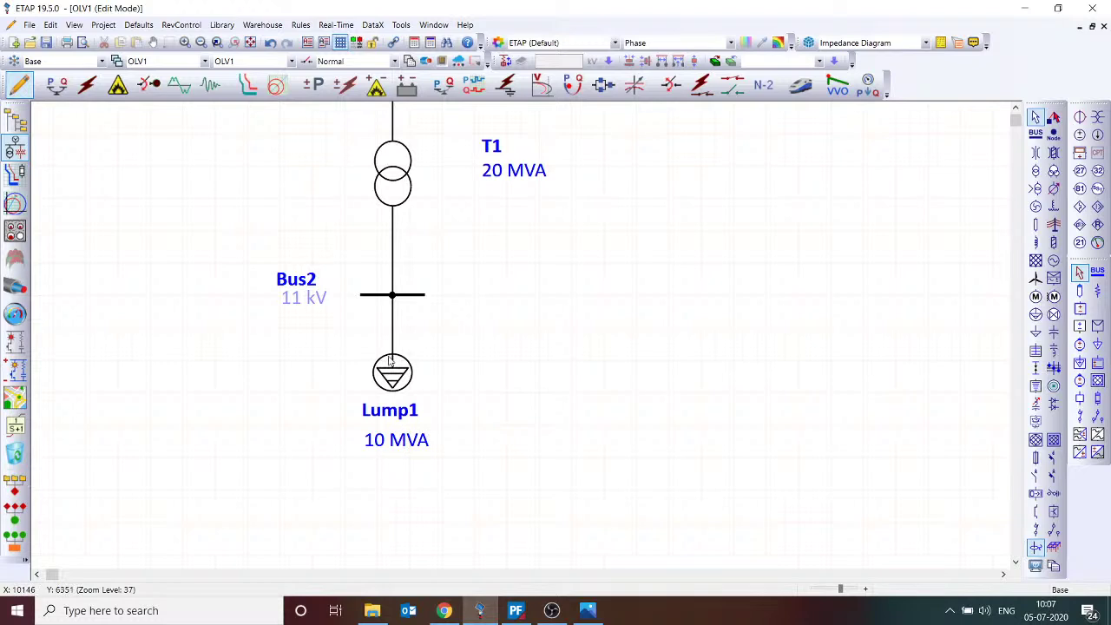
pyautogui.scroll(2, 390, 360)
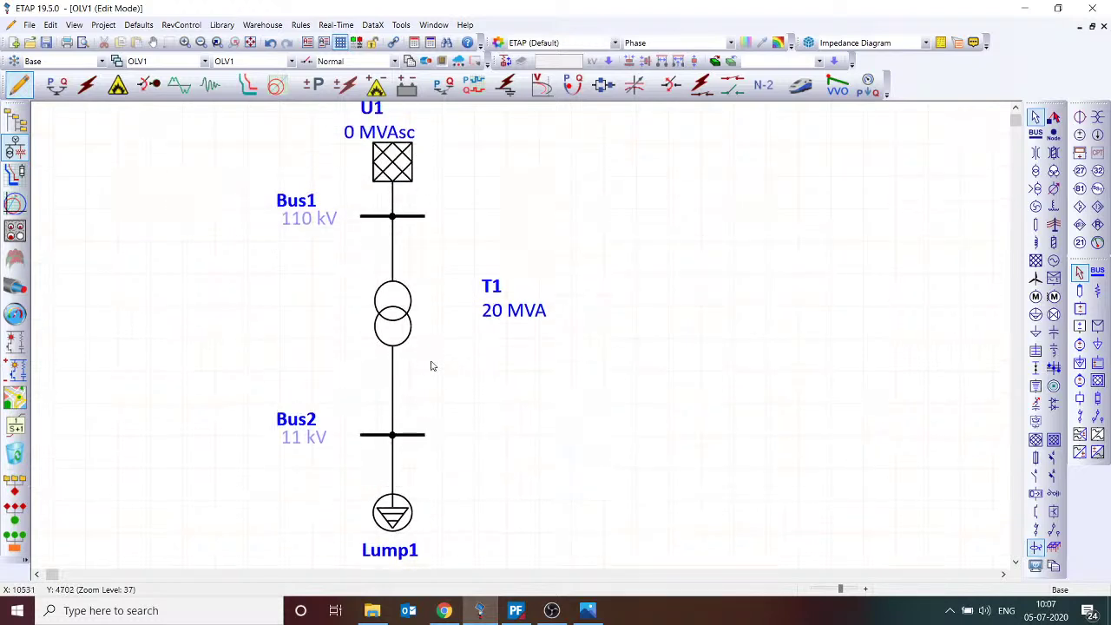
# - Lengthen Bus1 on both sides and move the power grid U1 slightly higher above it
pyautogui.scroll(-2, 538, 366)
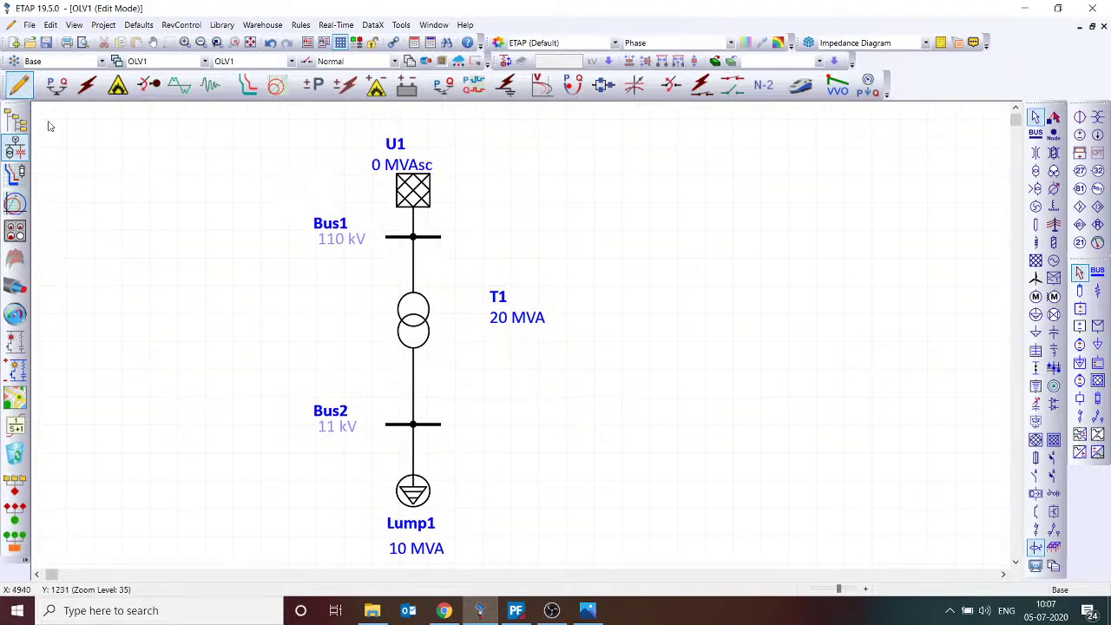
pyautogui.click(412, 238)
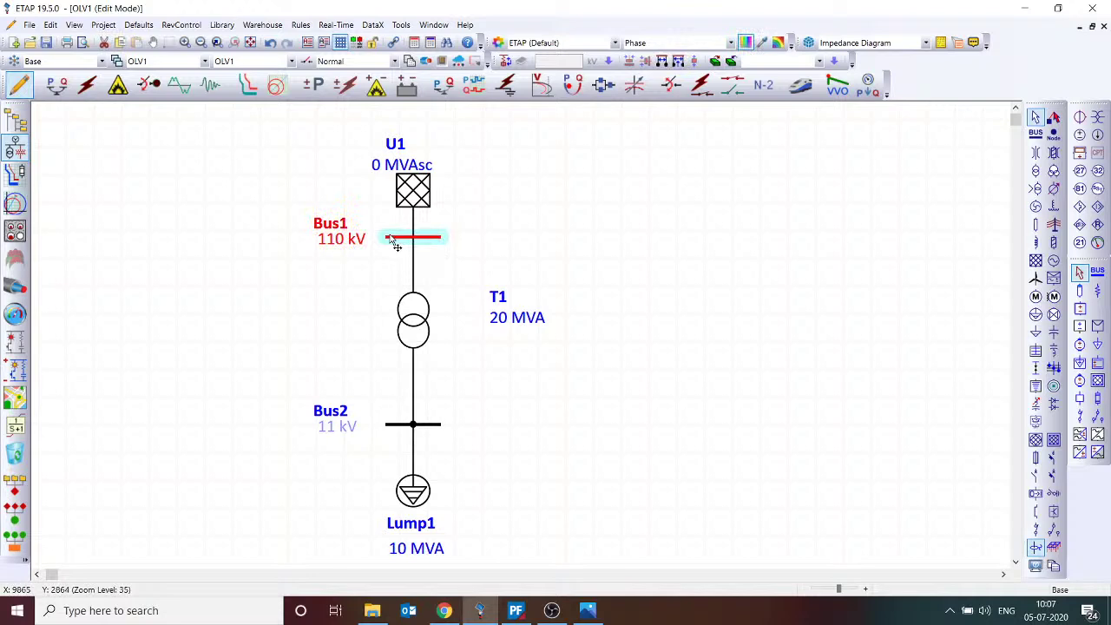
pyautogui.moveTo(318, 237); pyautogui.dragTo(313, 237)
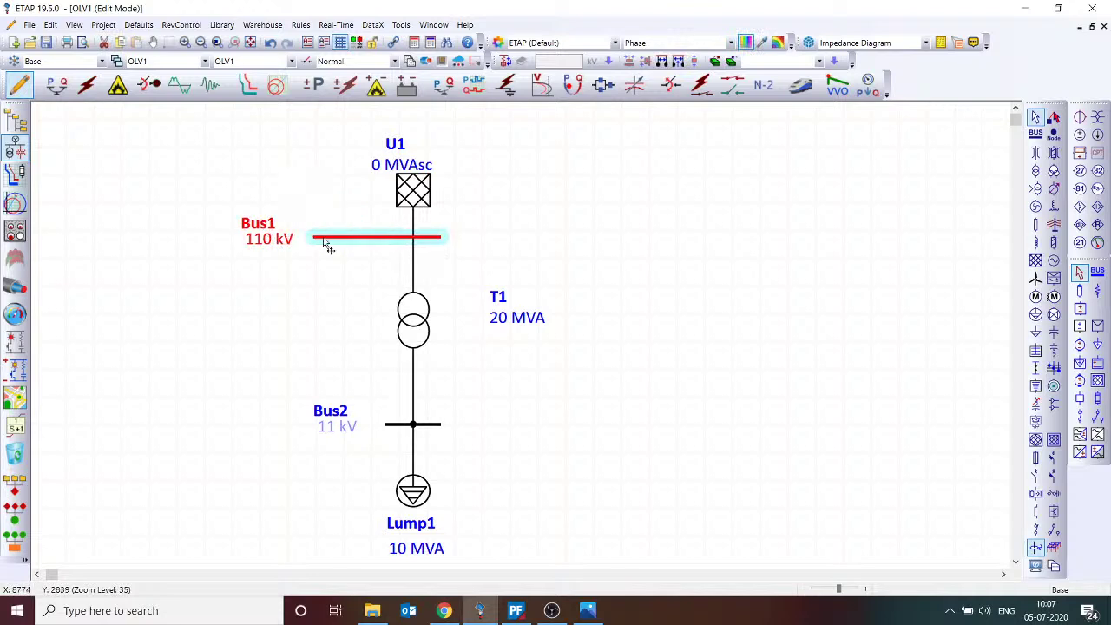
pyautogui.moveTo(444, 237); pyautogui.dragTo(519, 237)
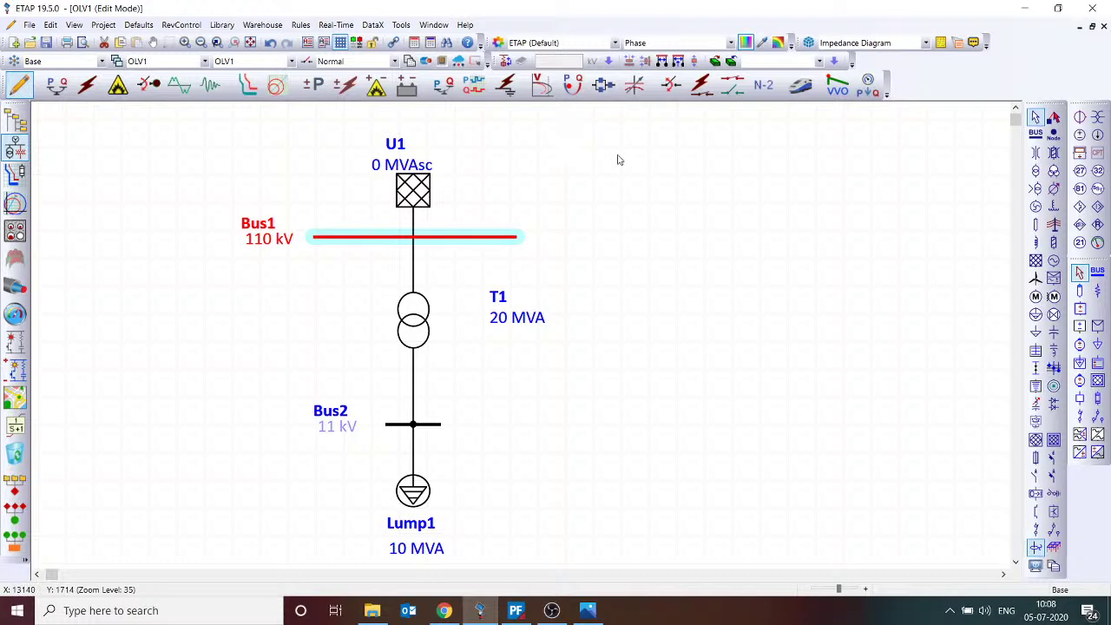
pyautogui.moveTo(421, 205); pyautogui.dragTo(421, 182)
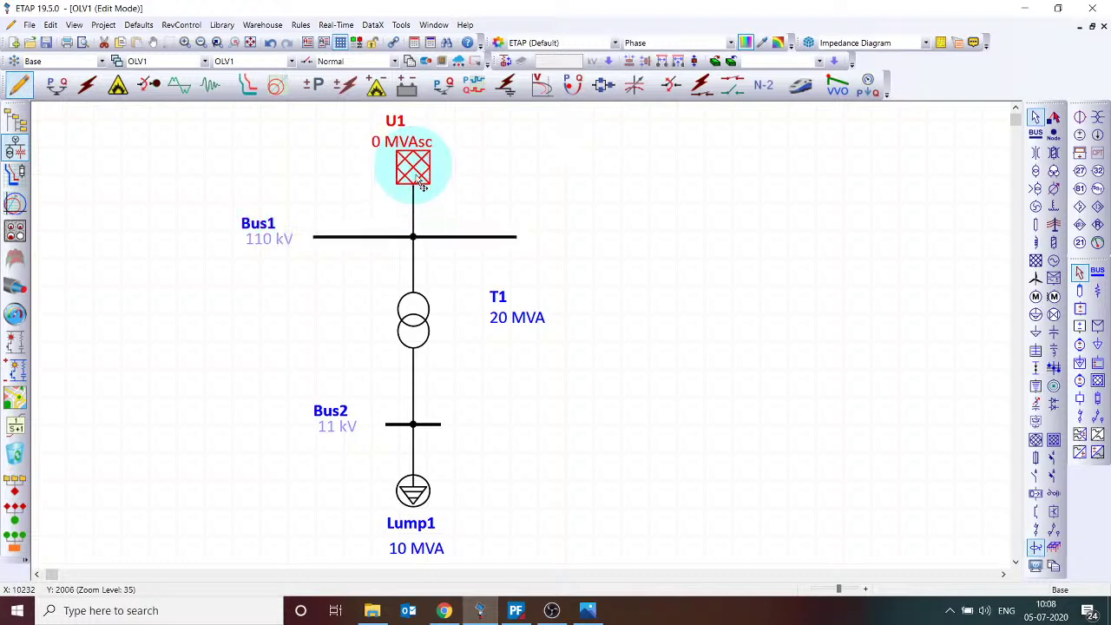
pyautogui.click(619, 286)
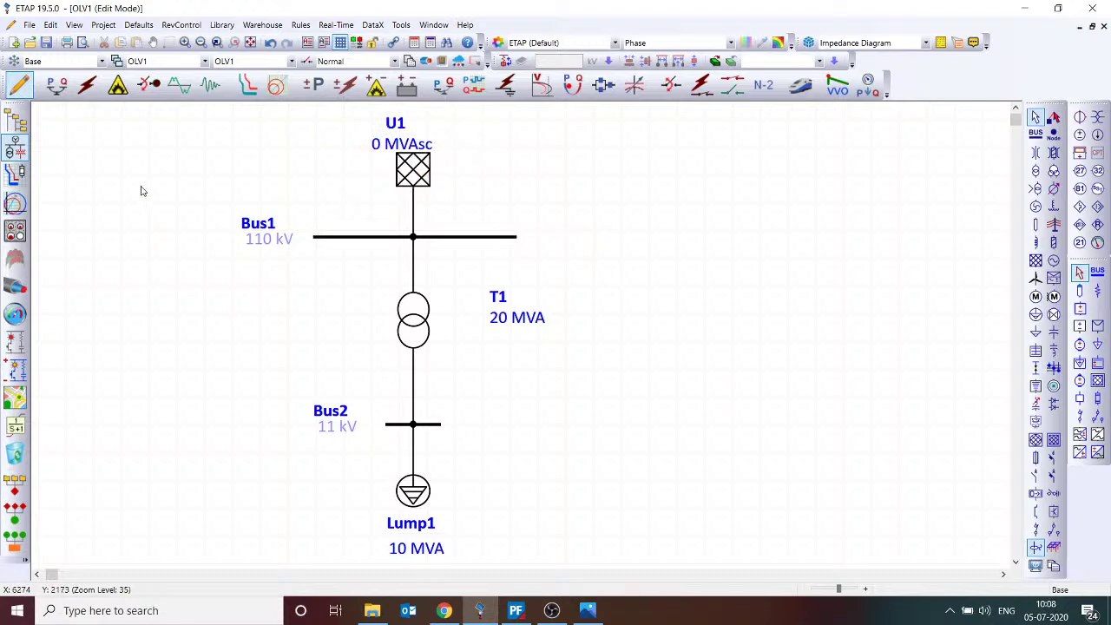
# - Run a load flow analysis on the one-line diagram with the output report named Untitled
pyautogui.click(58, 86)
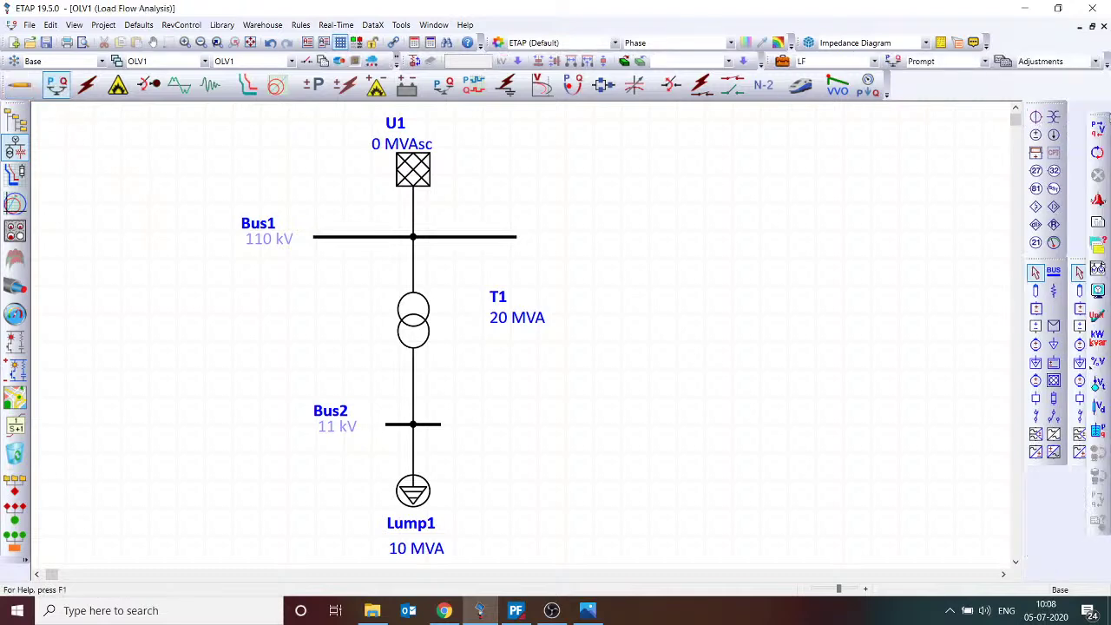
pyautogui.click(1097, 128)
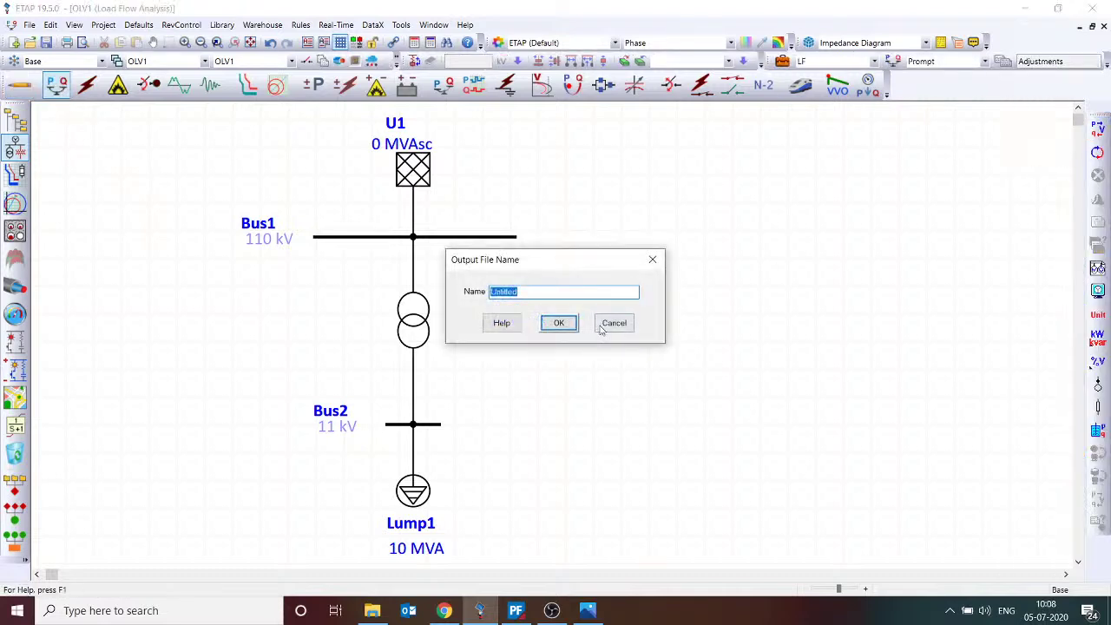
pyautogui.click(559, 323)
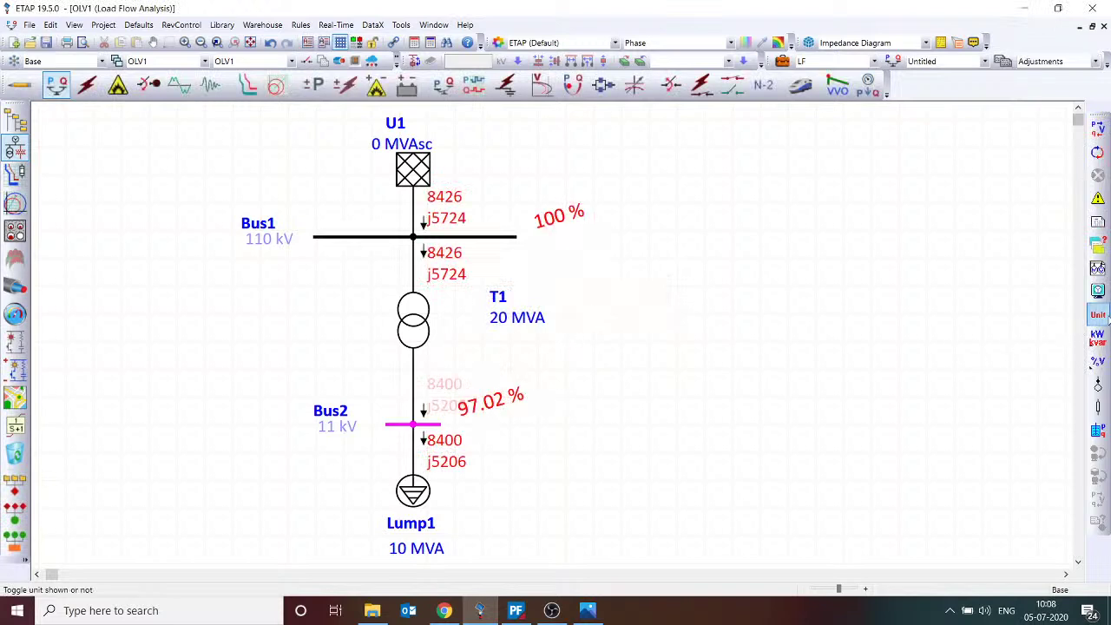
# - Show units on the load flow results, then move Bus2's voltage result clear of the power values and Lump1 slightly lower
pyautogui.click(1098, 314)
pyautogui.moveTo(490, 412); pyautogui.dragTo(568, 424)
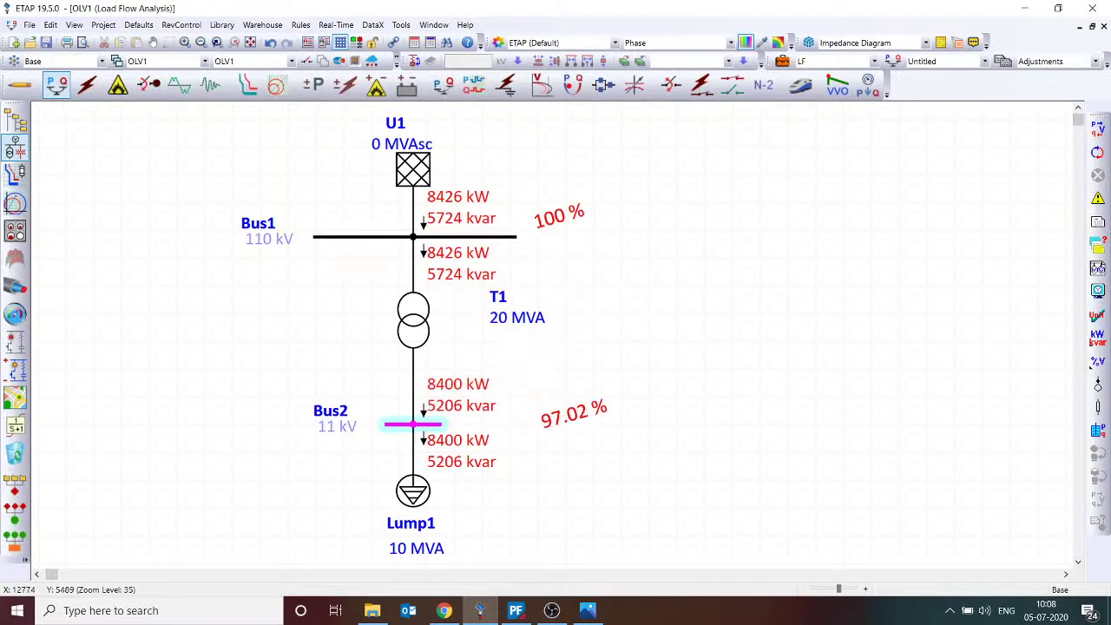
pyautogui.moveTo(405, 506)
pyautogui.mouseDown()
pyautogui.moveTo(399, 525)
pyautogui.moveTo(412, 521)
pyautogui.mouseUp()
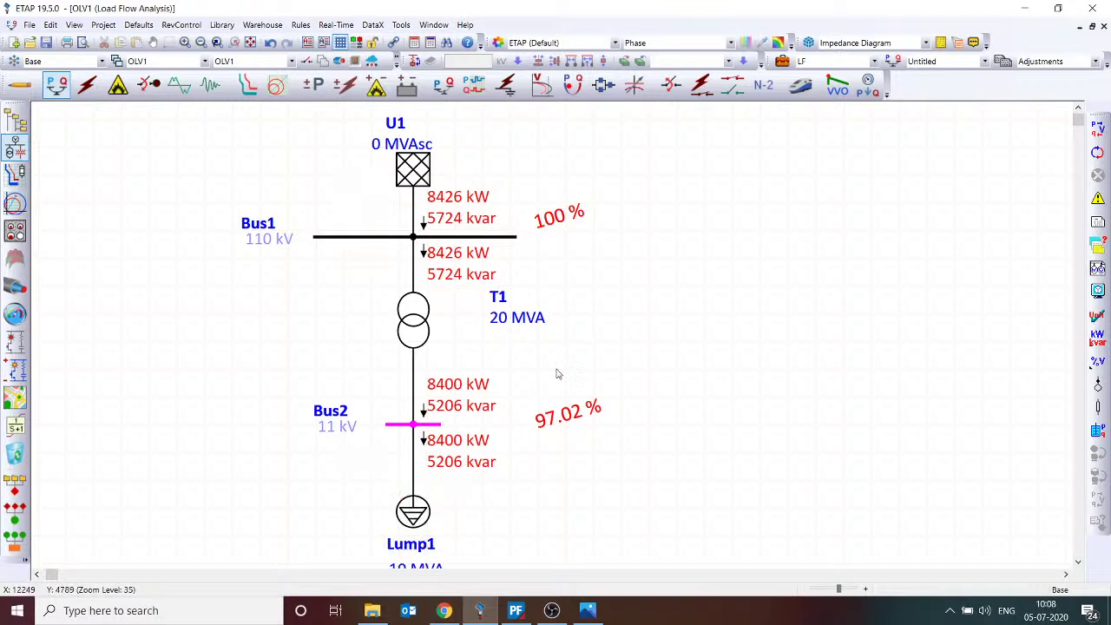
# - Set the load flow study case to global load diversity factors of 20 for all load types and rerun the load flow
pyautogui.scroll(-2, 560, 372)
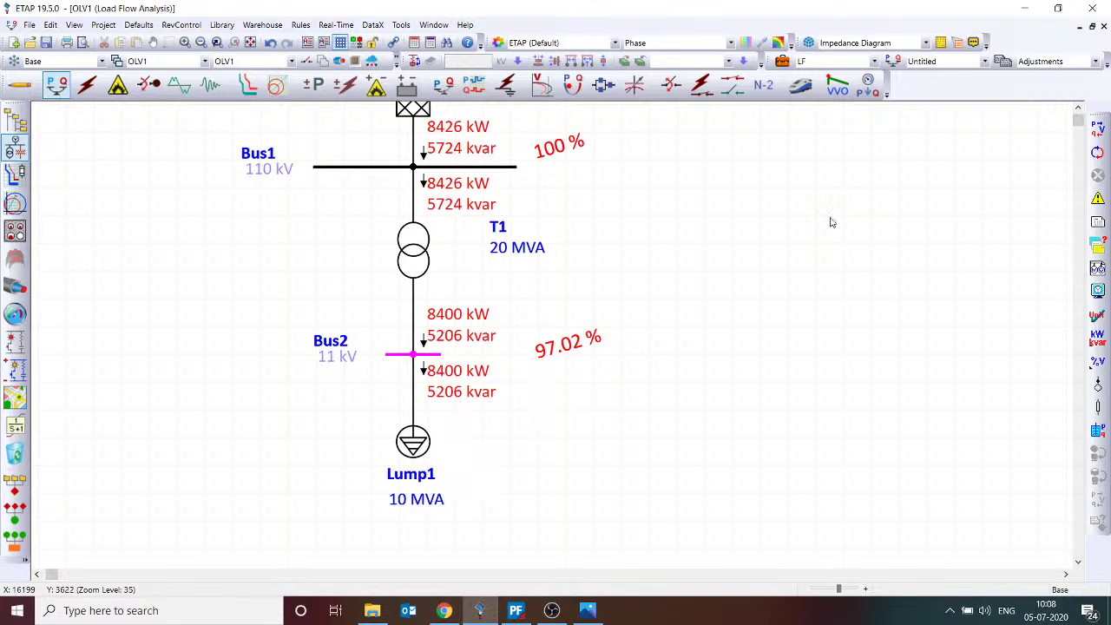
pyautogui.click(783, 61)
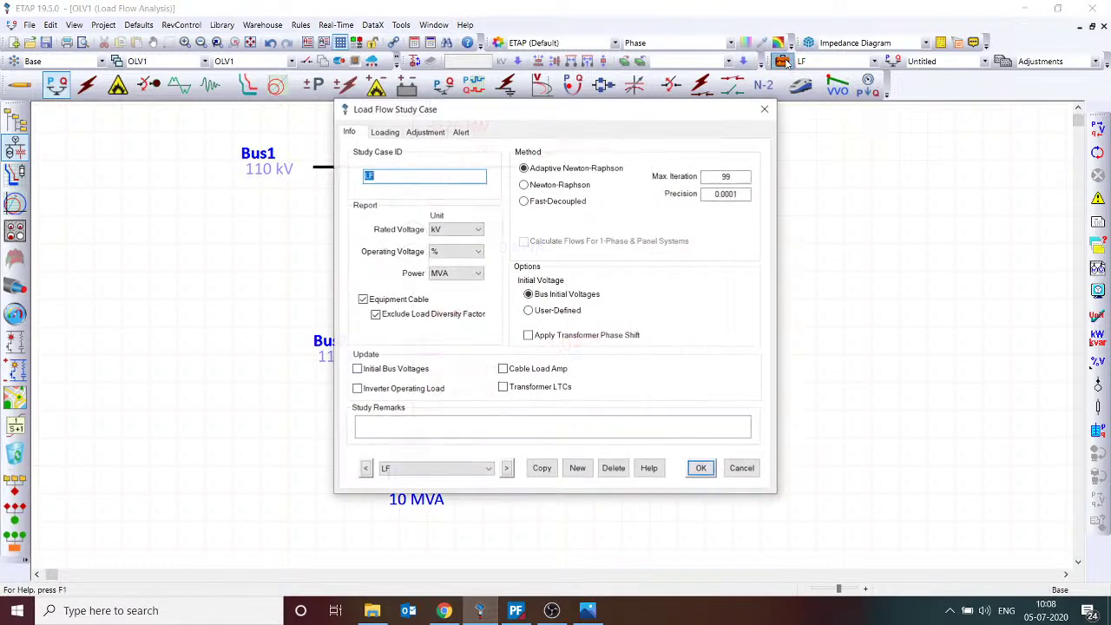
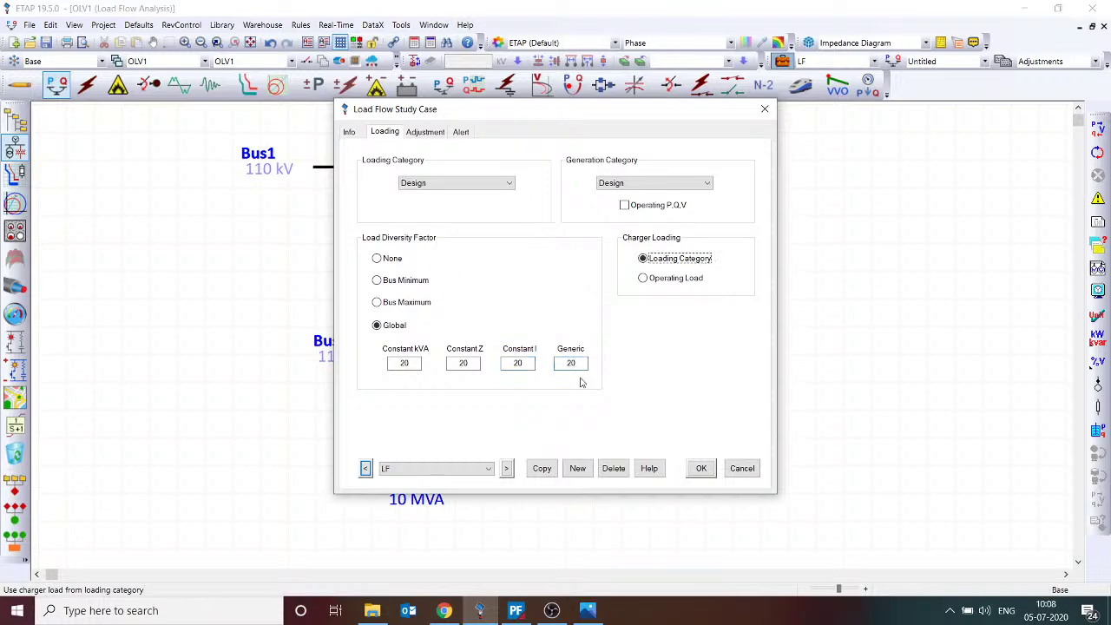
pyautogui.click(702, 468)
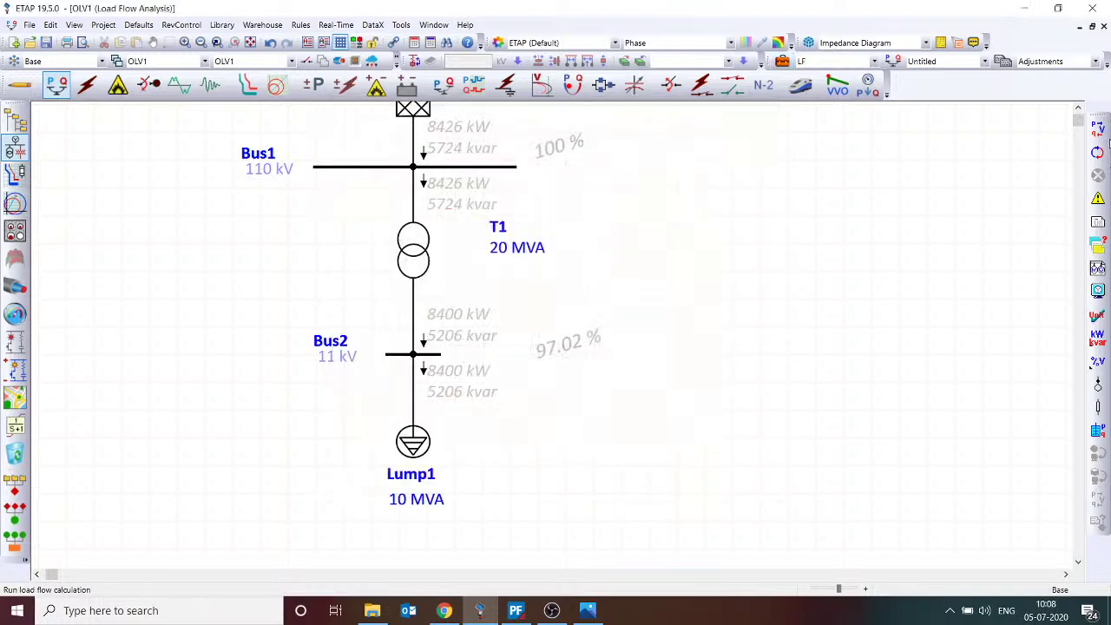
pyautogui.click(1099, 130)
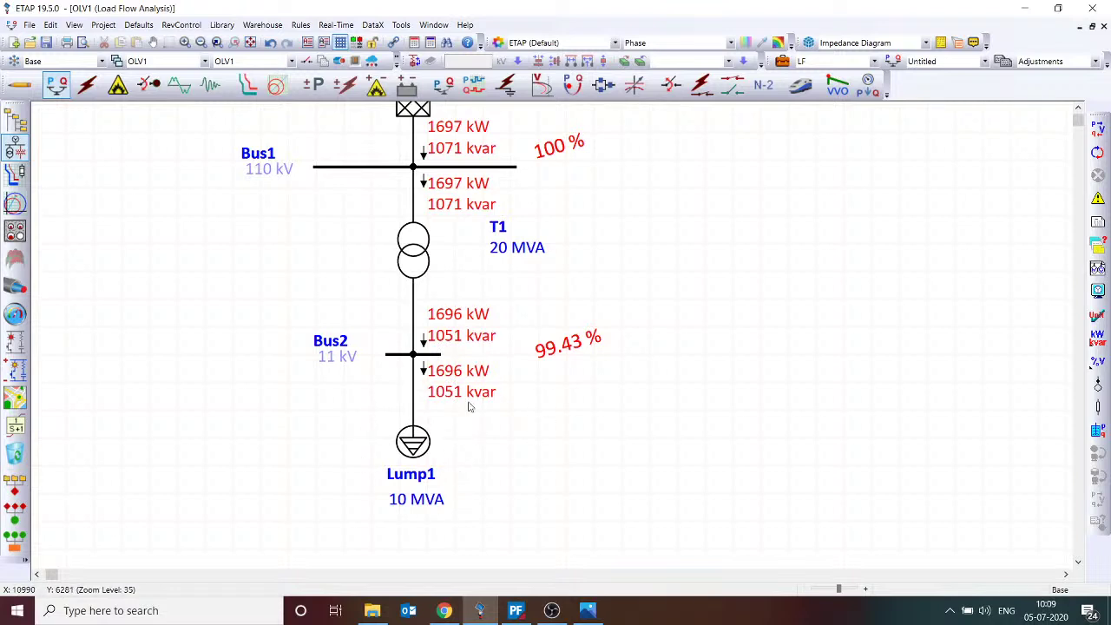
# - Rename the 110 kV bus Bus1 as Grid SOurce
pyautogui.doubleClick(331, 173)
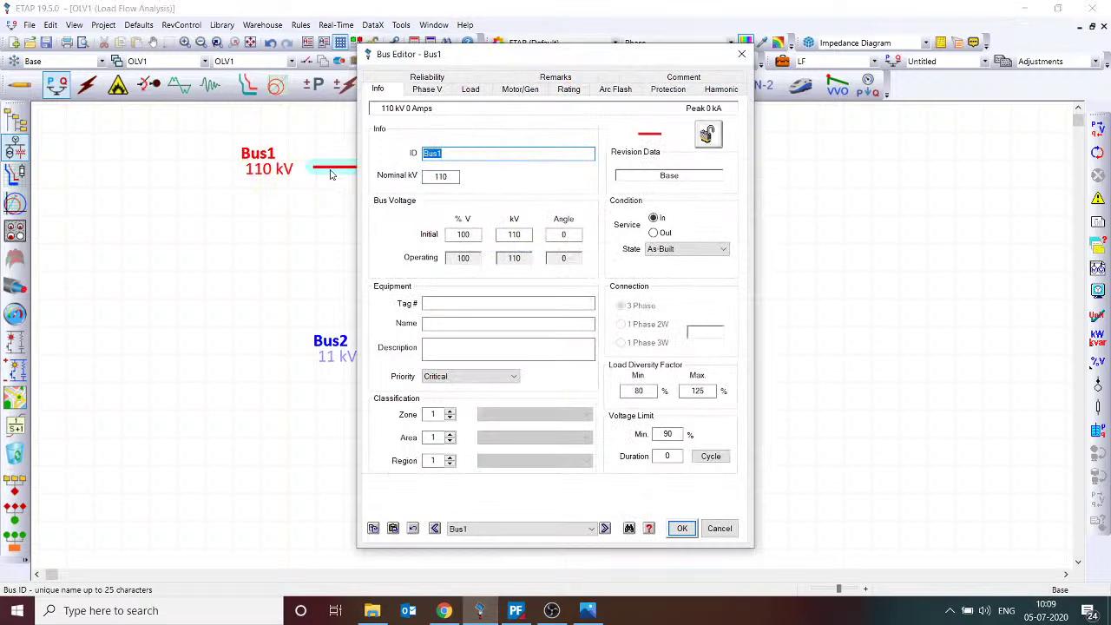
pyautogui.write('Grid')
pyautogui.press('Return')
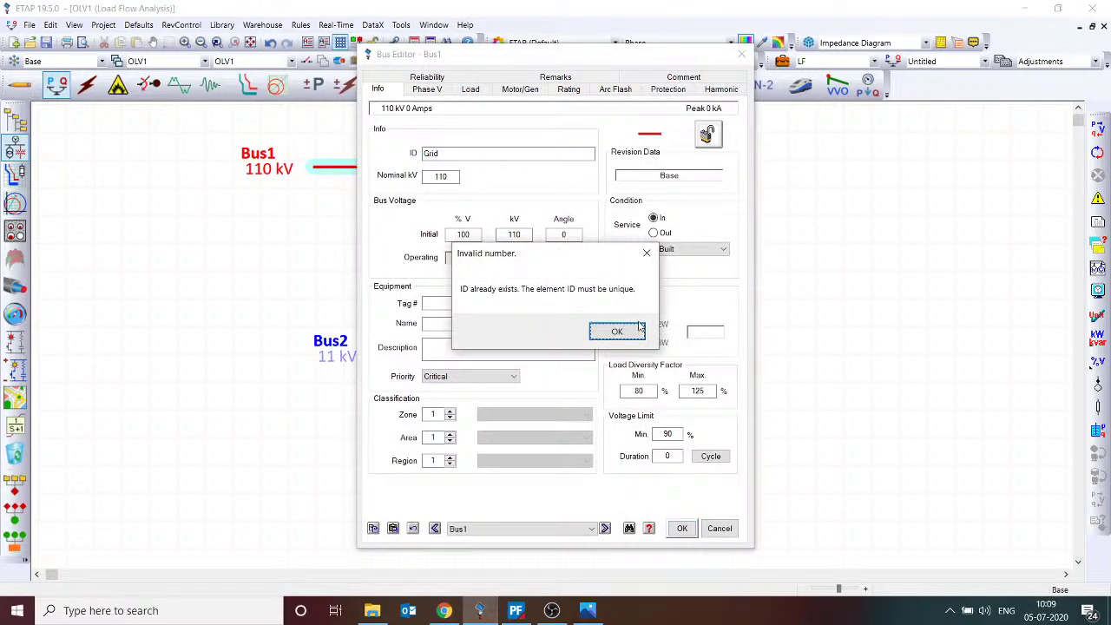
pyautogui.click(605, 337)
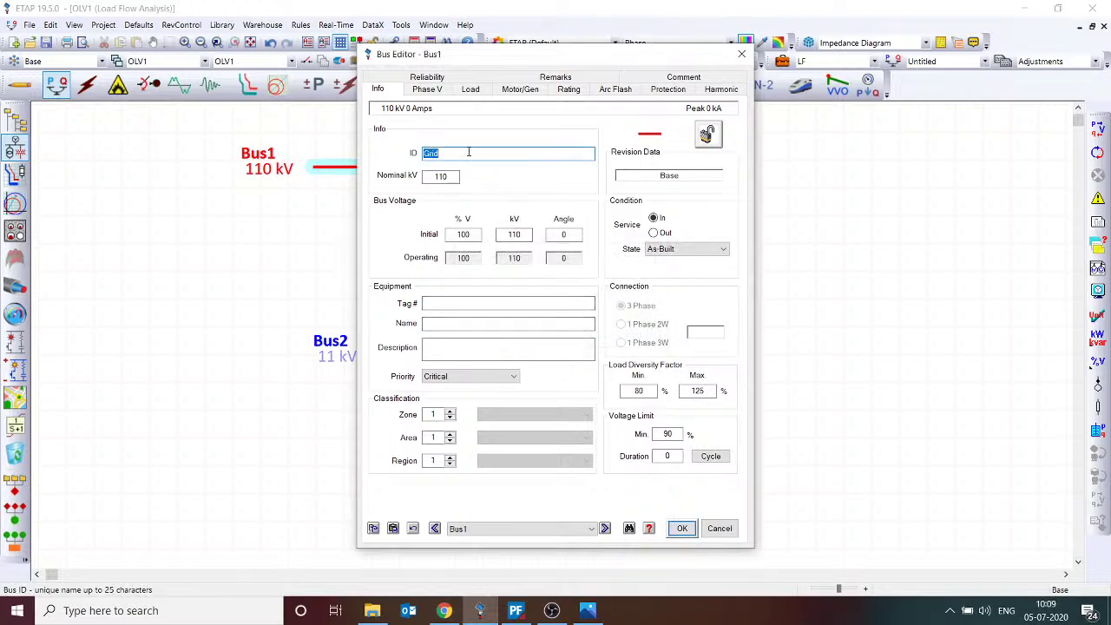
pyautogui.press('End')
pyautogui.press('Return')
pyautogui.click(340, 229)
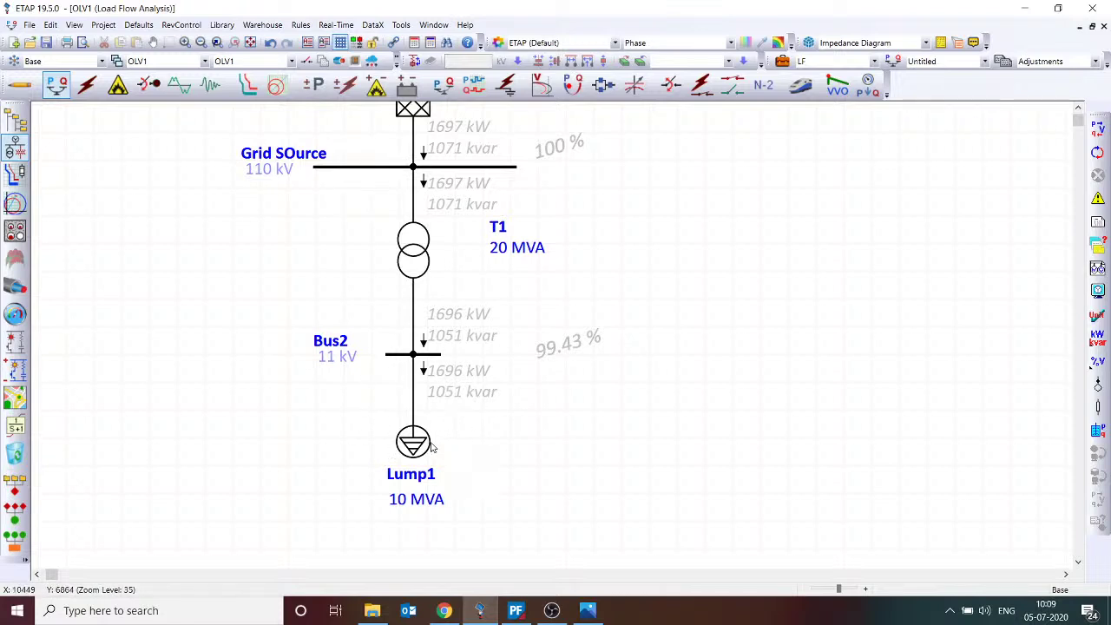
# - Examine the one-line diagram and its power flows from the grid source through transformer T1 to Lump1
pyautogui.moveTo(343, 399); pyautogui.dragTo(456, 510)
pyautogui.click(369, 444)
pyautogui.moveTo(332, 336); pyautogui.dragTo(479, 452)
pyautogui.scroll(3, 532, 359)
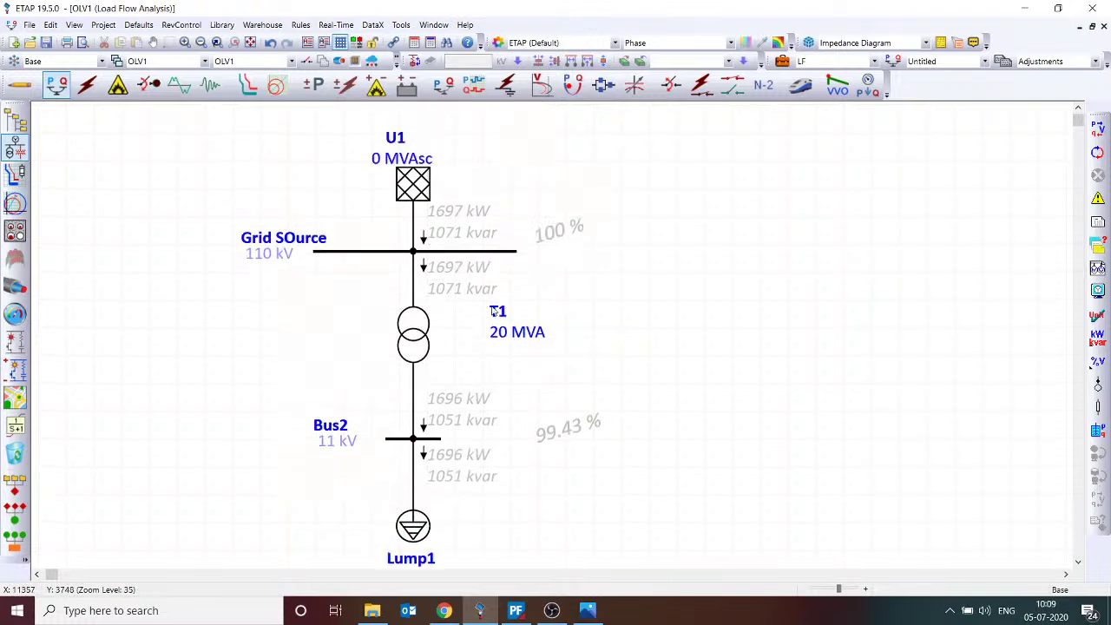
pyautogui.click(388, 252)
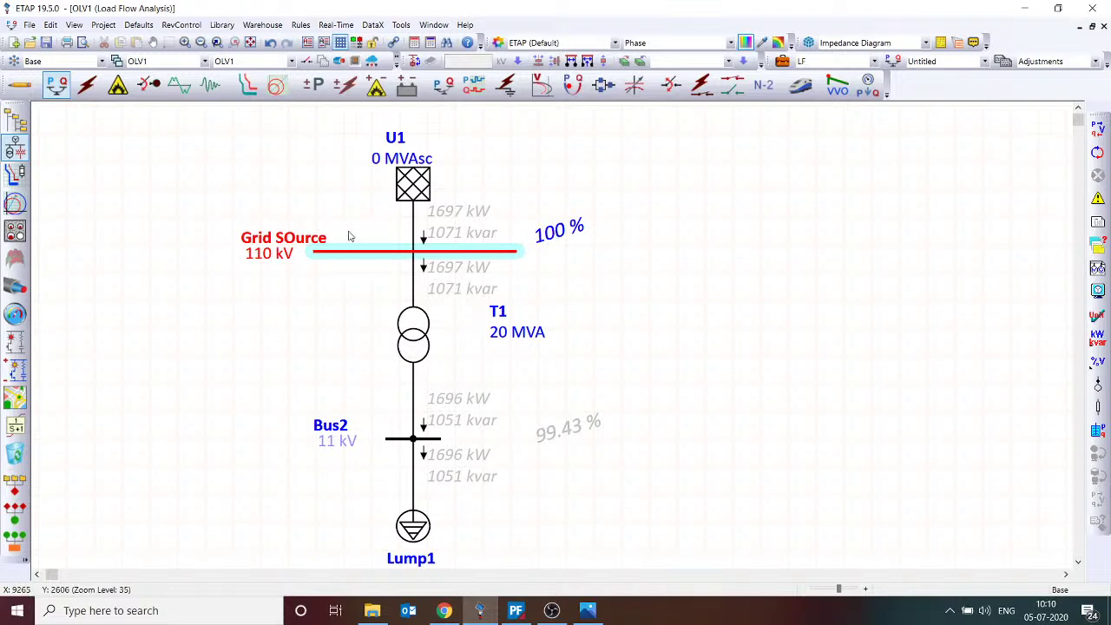
pyautogui.click(342, 289)
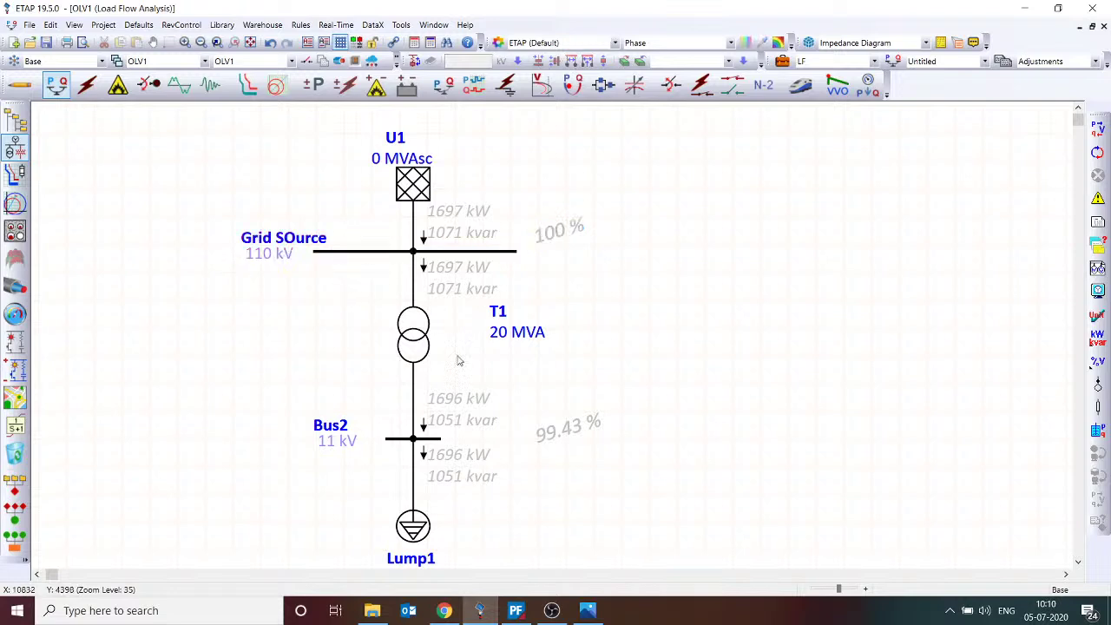
pyautogui.scroll(-1, 459, 506)
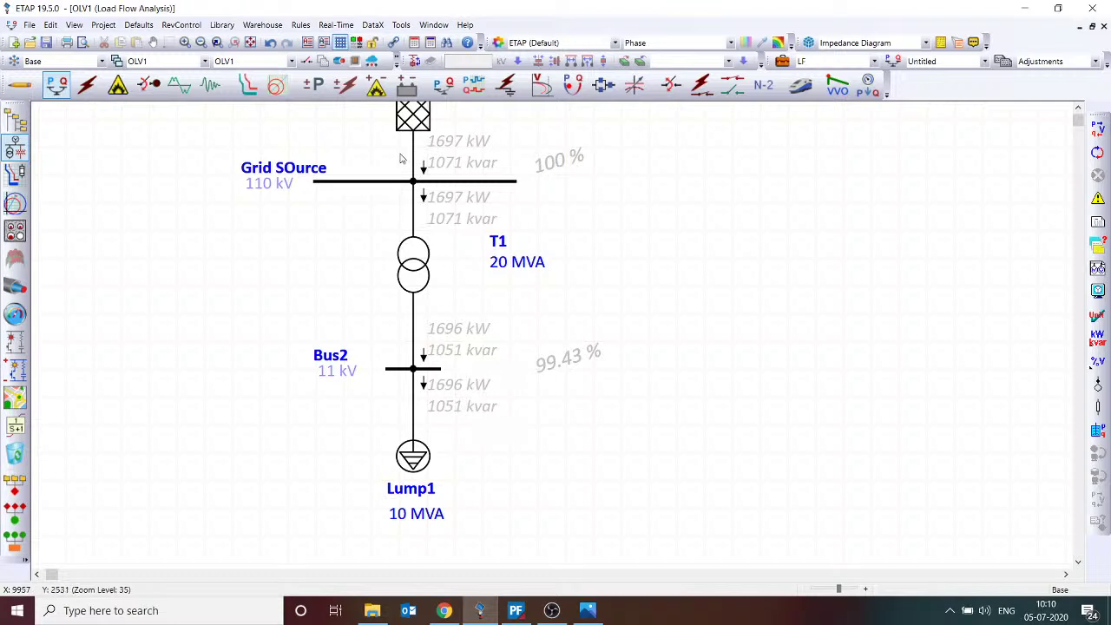
pyautogui.scroll(1, 465, 270)
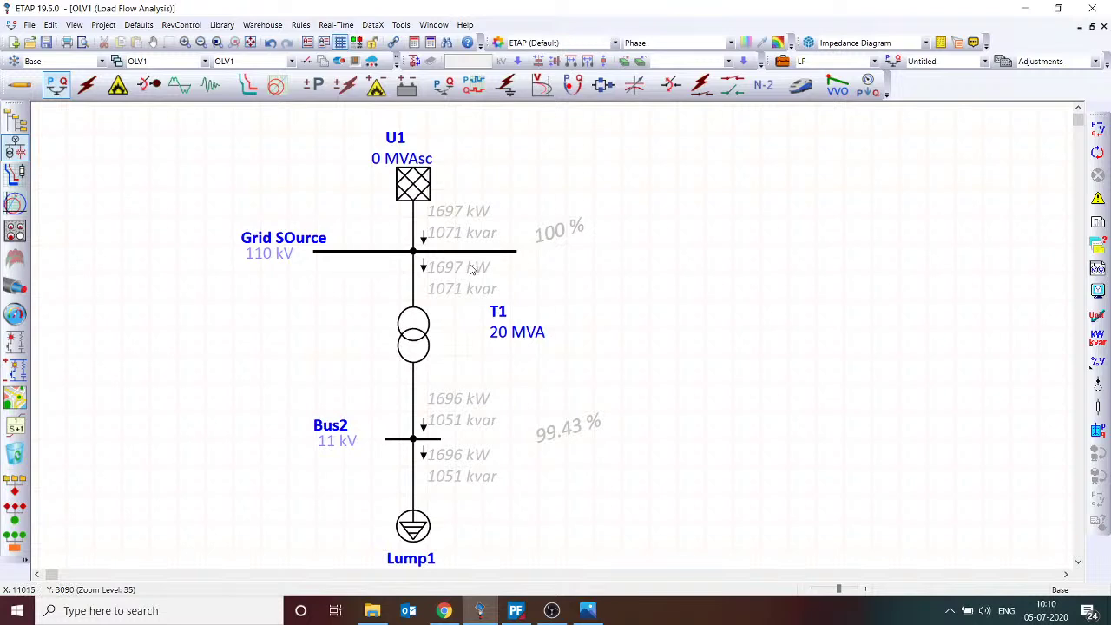
# - Return to edit mode, copy Bus2 with its lumped load Lump1, and paste the copy to the right of the existing network
pyautogui.scroll(-2, 143, 256)
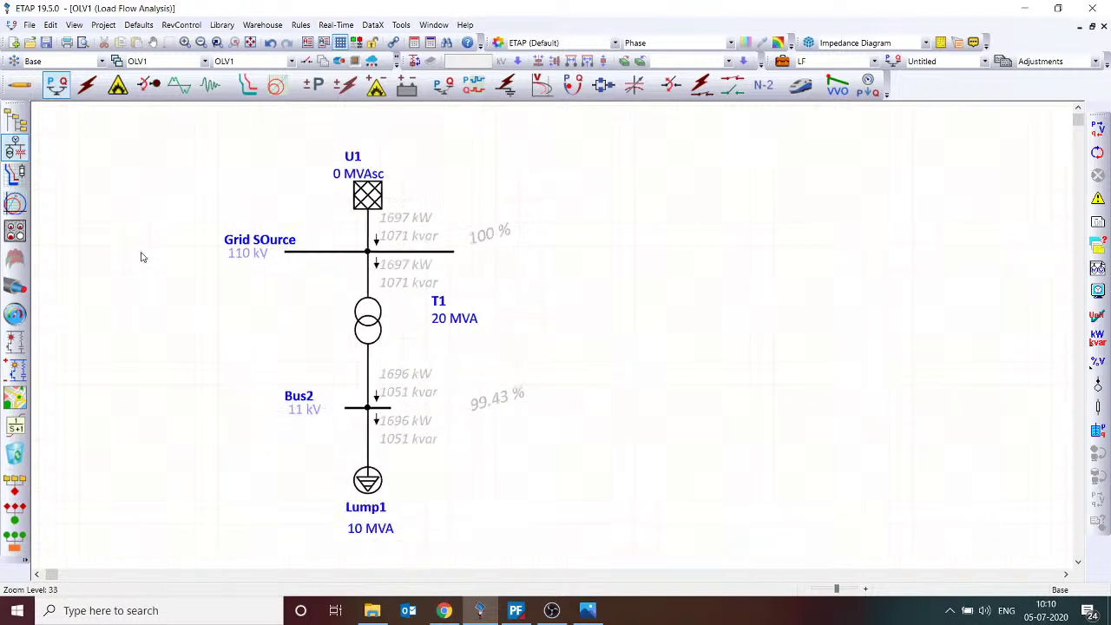
pyautogui.click(20, 85)
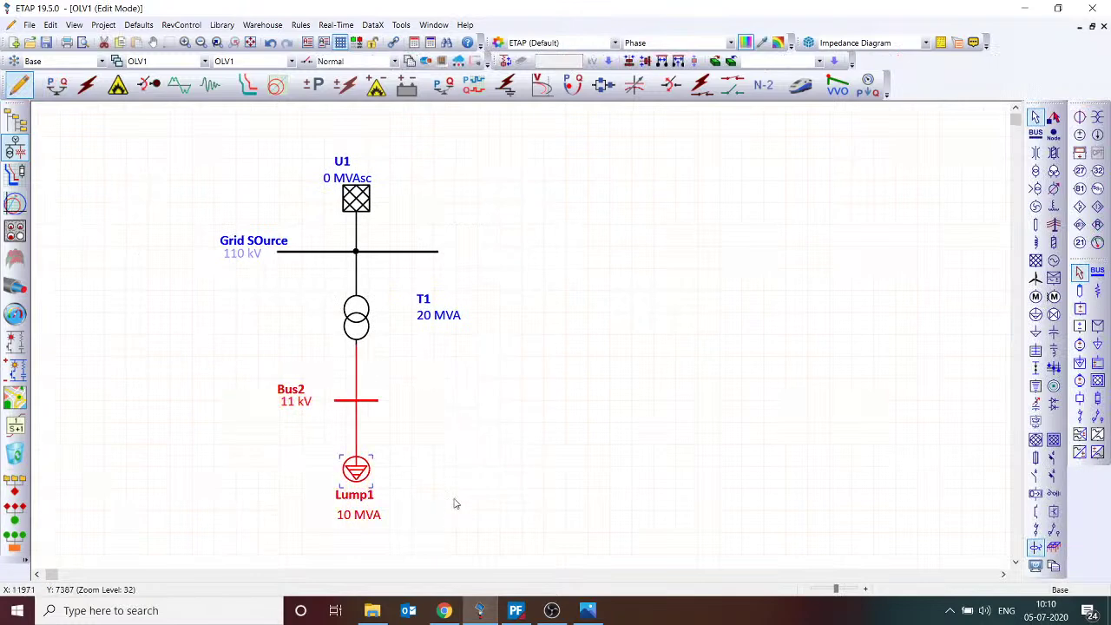
pyautogui.click(510, 478)
pyautogui.rightClick(663, 309)
pyautogui.click(695, 321)
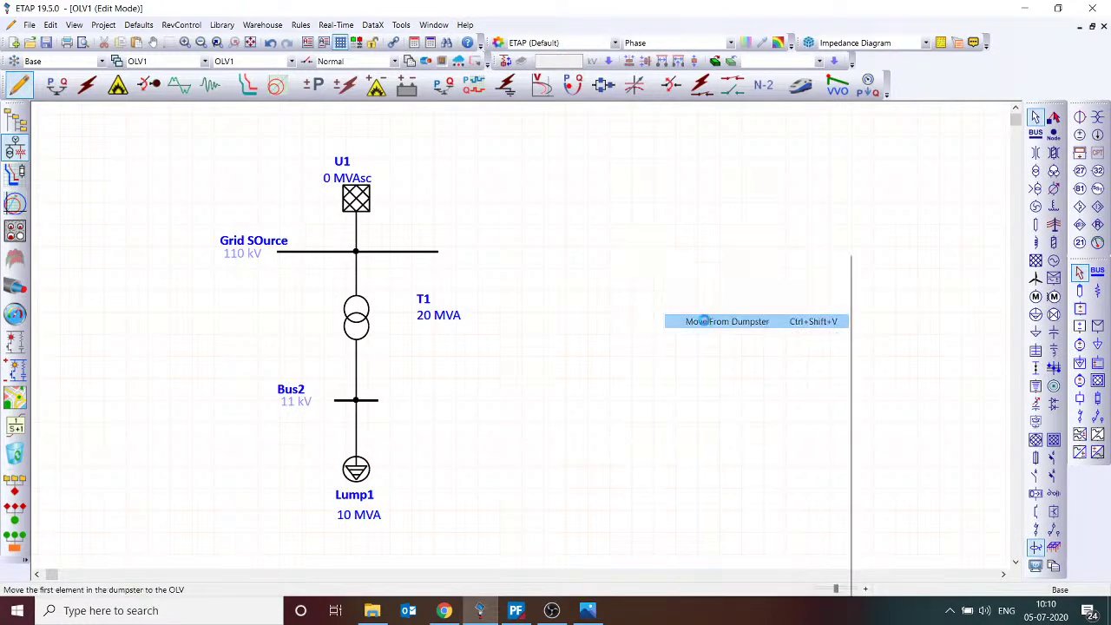
pyautogui.moveTo(685, 322); pyautogui.dragTo(728, 430)
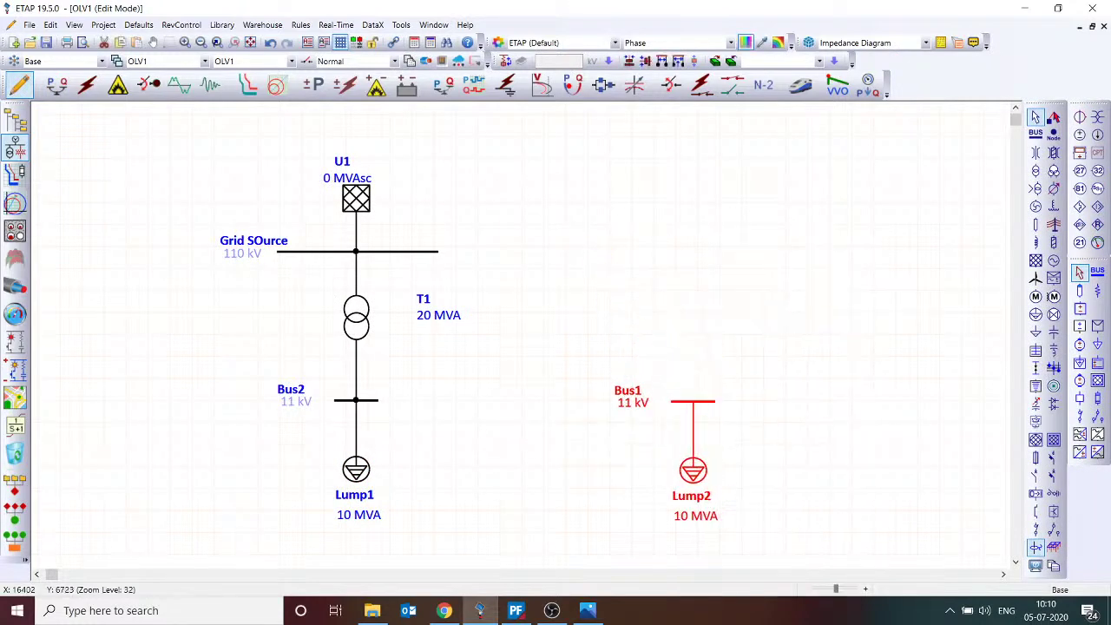
pyautogui.click(722, 400)
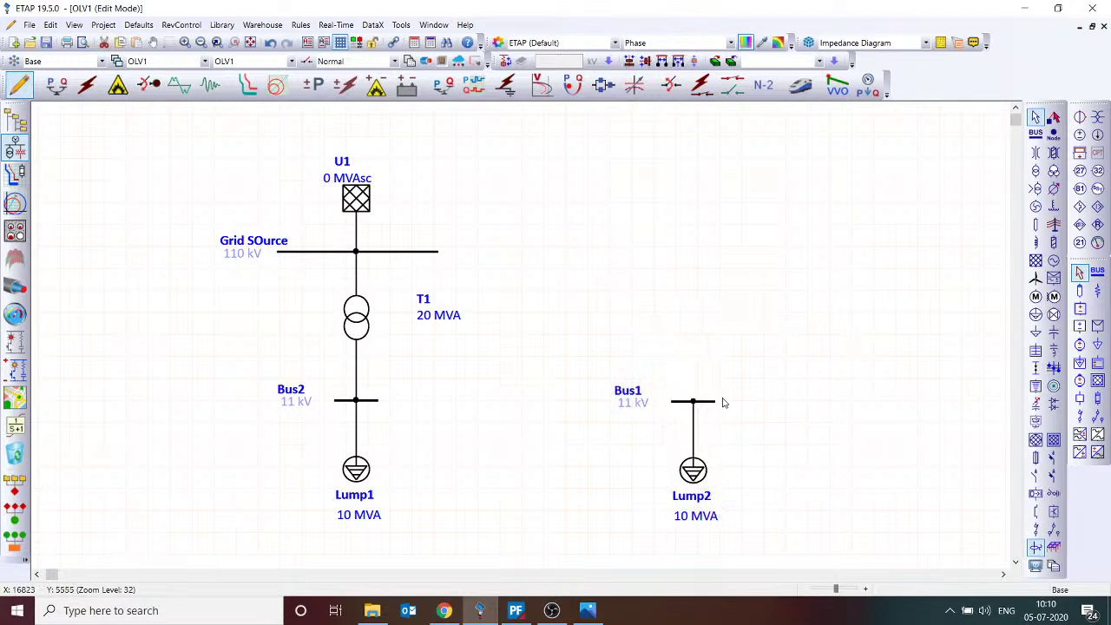
# - Lengthen the pasted 11 kV bus Bus1 considerably to the right and shift it with Lump2 slightly left
pyautogui.click(715, 402)
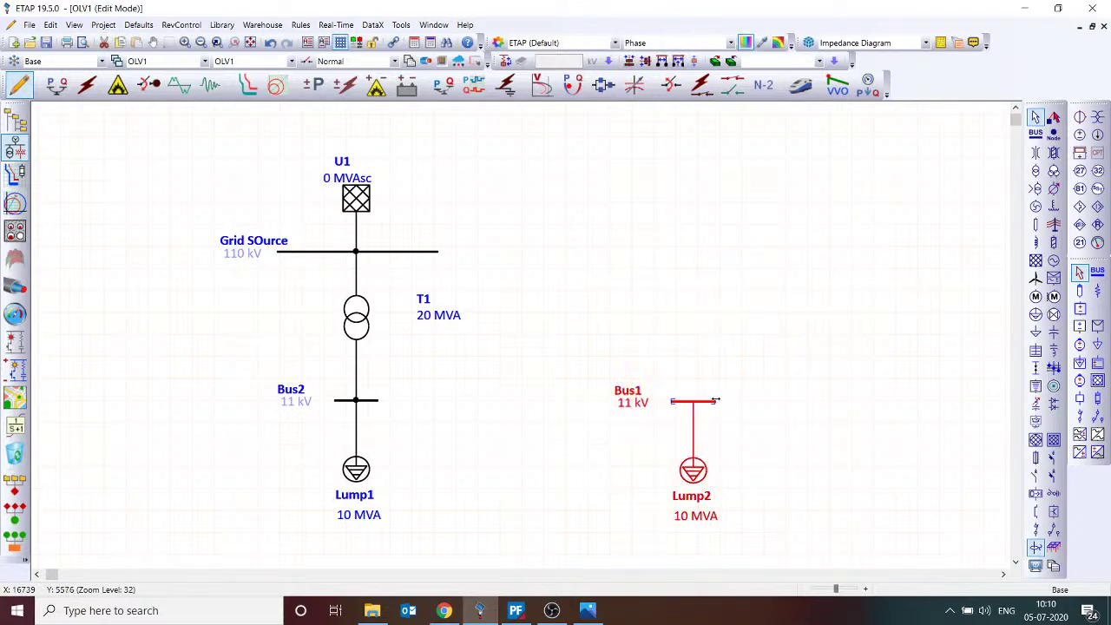
pyautogui.moveTo(715, 400); pyautogui.dragTo(871, 401)
pyautogui.moveTo(695, 471)
pyautogui.mouseDown()
pyautogui.moveTo(685, 457)
pyautogui.moveTo(676, 471)
pyautogui.mouseUp()
# - Ungroup the pasted Bus1 and Lump2, and move Lump2 beneath the middle of the bus
pyautogui.rightClick(684, 471)
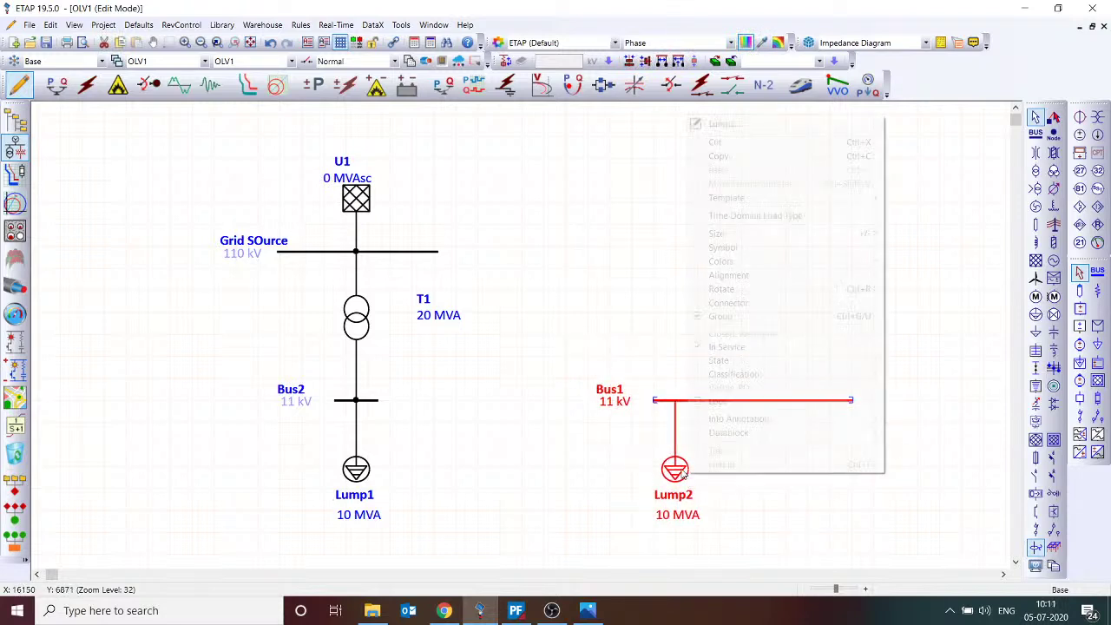
pyautogui.click(745, 316)
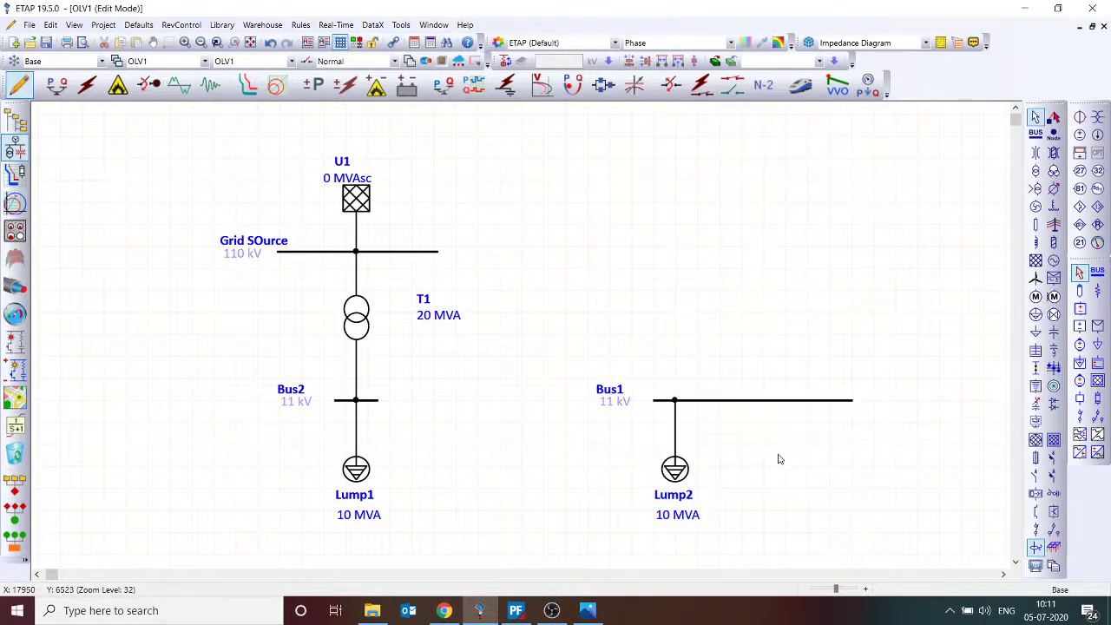
pyautogui.moveTo(677, 470); pyautogui.dragTo(747, 474)
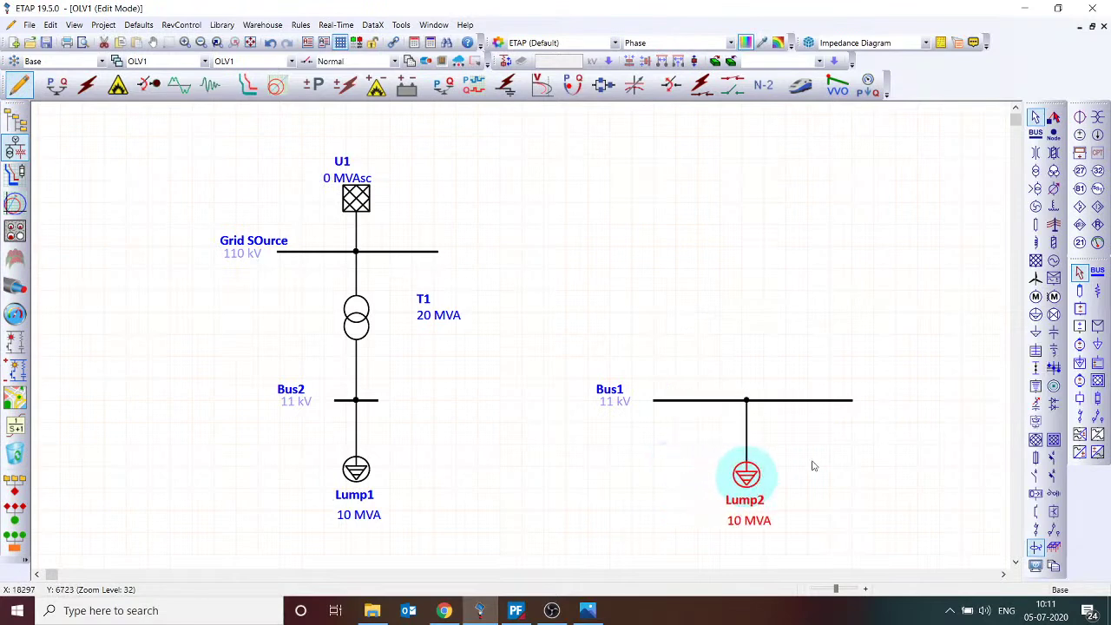
pyautogui.click(814, 466)
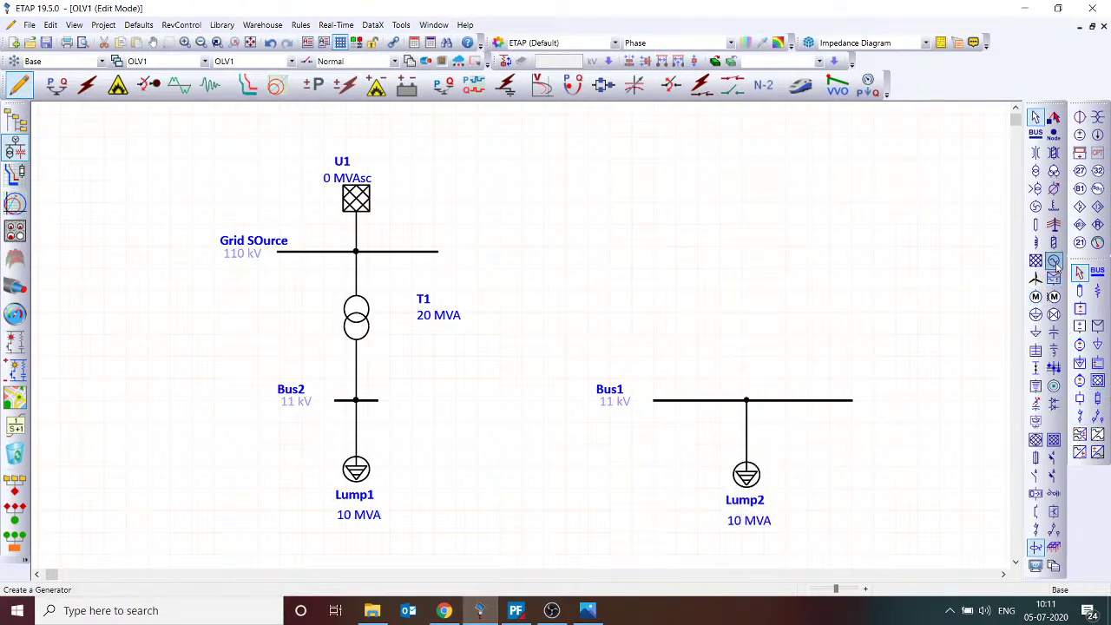
# - Add a synchronous generator above Bus1 and connect it to the bus
pyautogui.click(1054, 262)
pyautogui.click(699, 314)
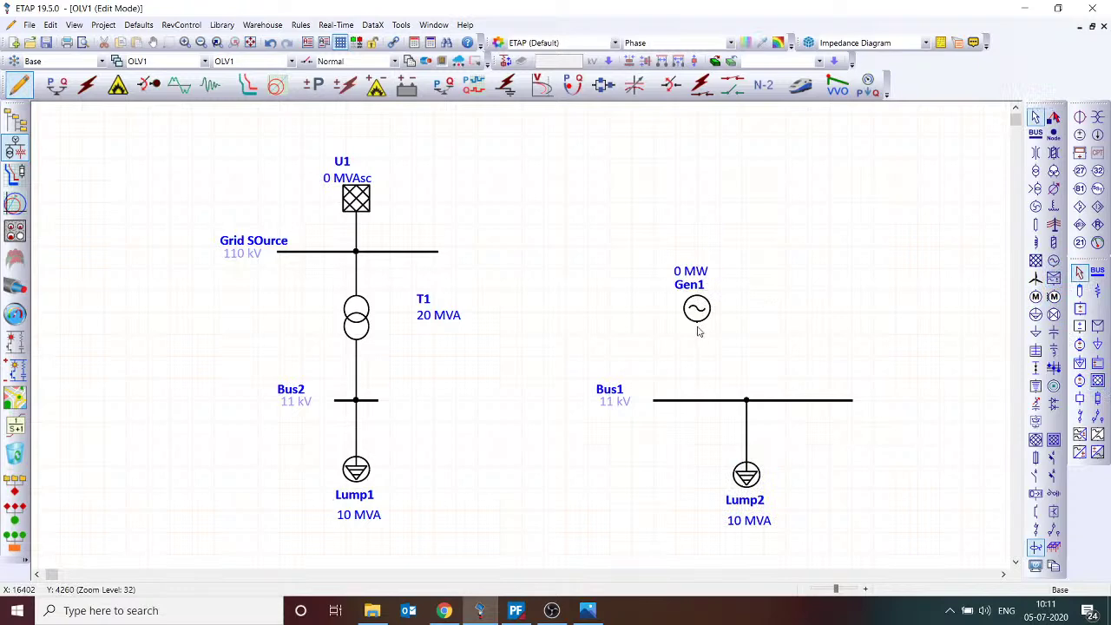
pyautogui.moveTo(697, 325); pyautogui.dragTo(699, 401)
# - Rate Gen1 at 5 MW, and set its Design category to 5 MW with a Qmax of 3.75
pyautogui.doubleClick(698, 308)
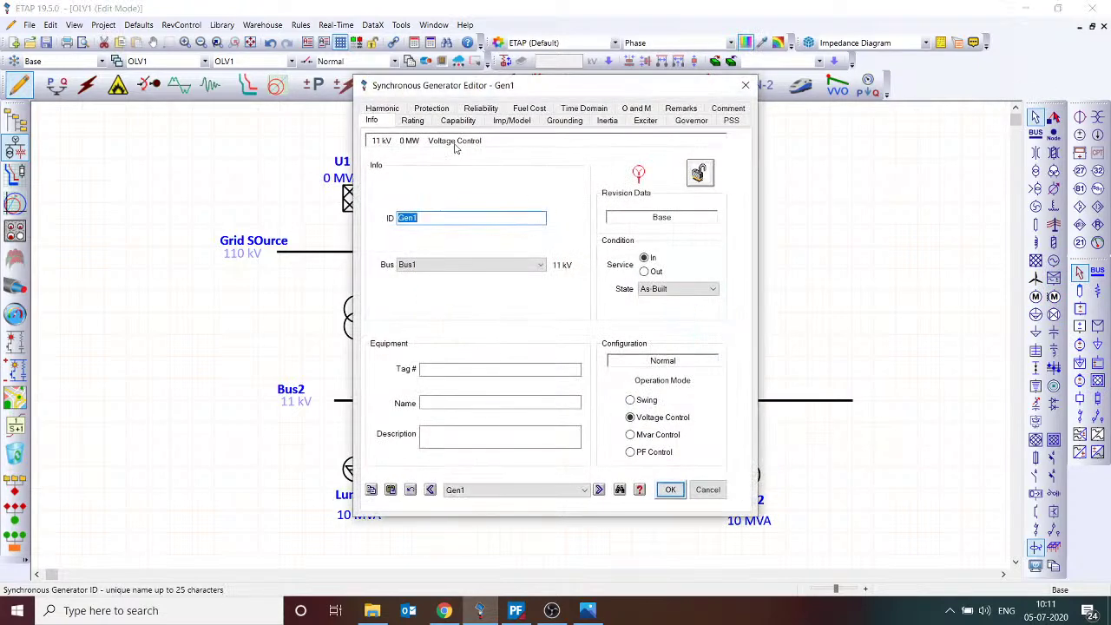
pyautogui.click(408, 123)
pyautogui.click(399, 186)
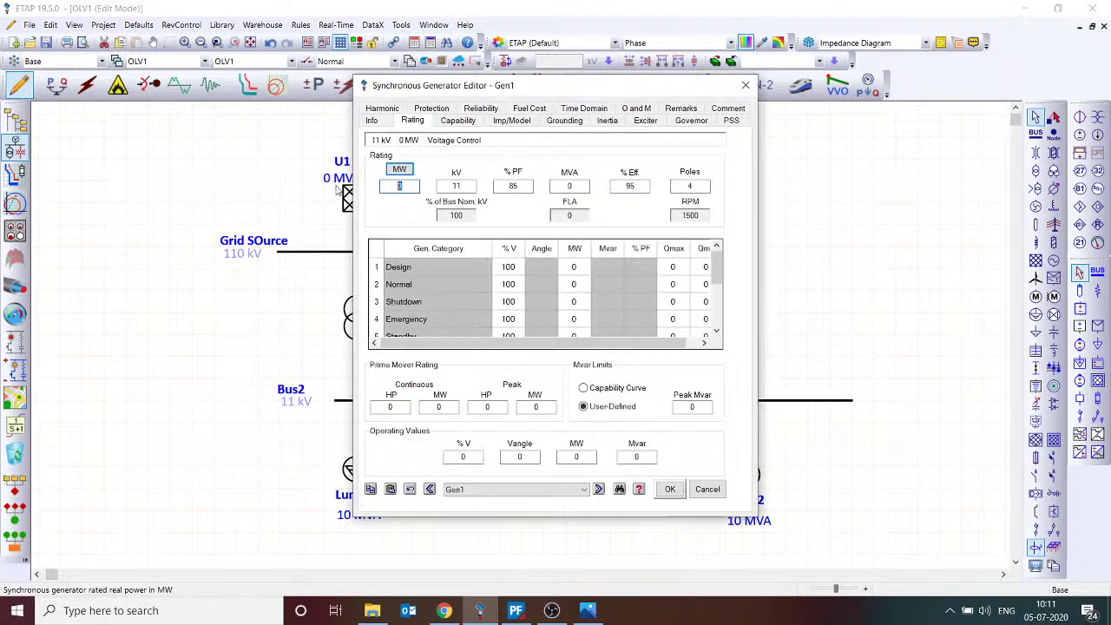
pyautogui.write('5')
pyautogui.press('Tab')
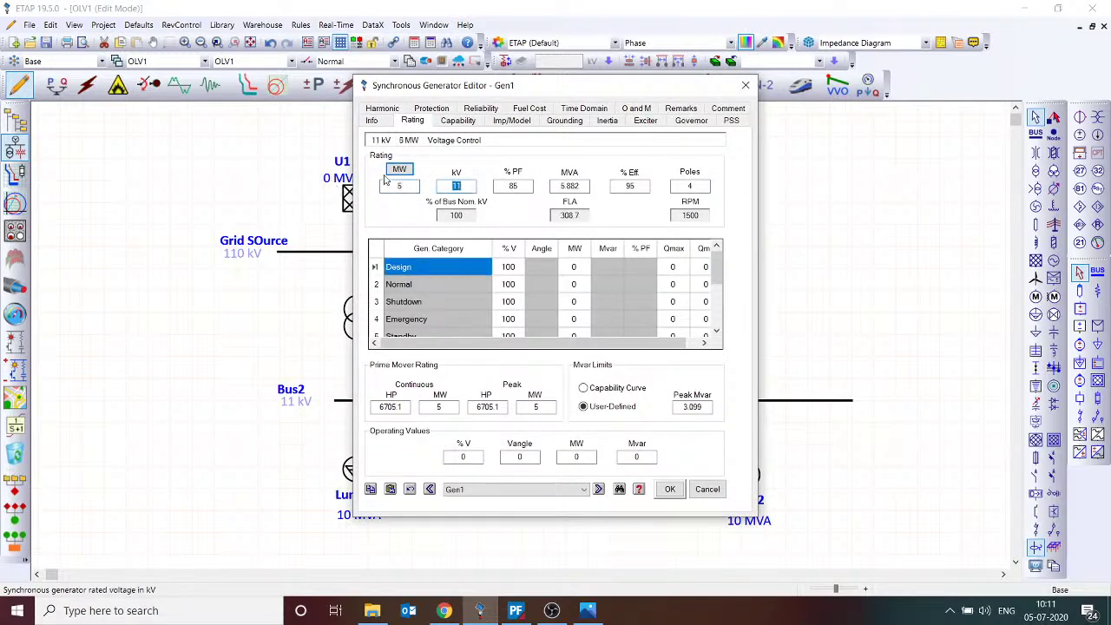
pyautogui.click(575, 267)
pyautogui.write('5')
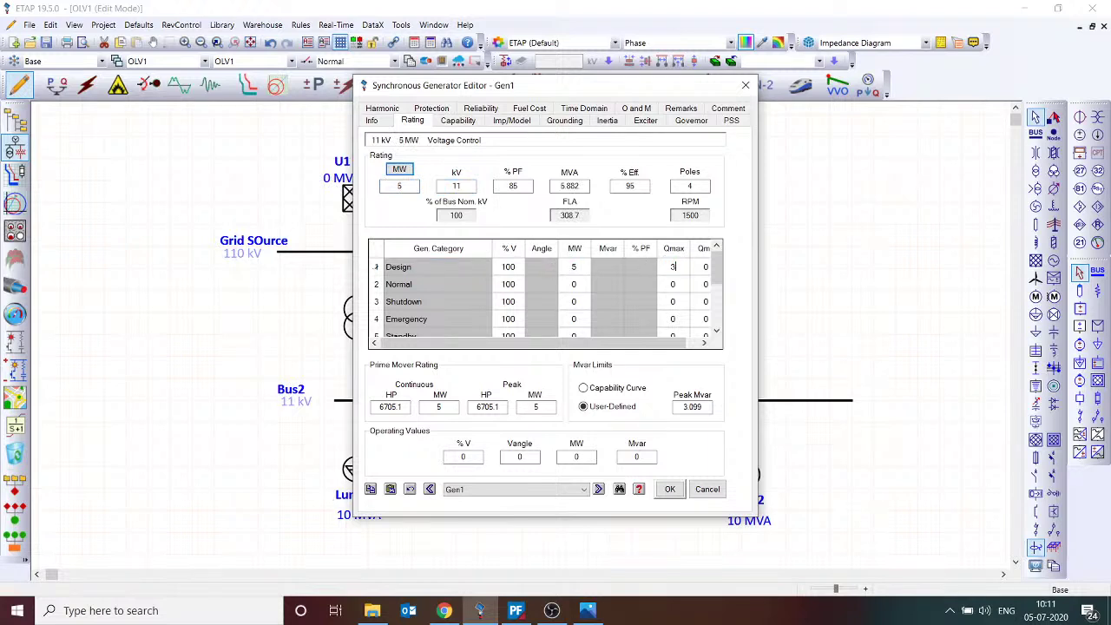
pyautogui.write('3.75')
pyautogui.click(669, 489)
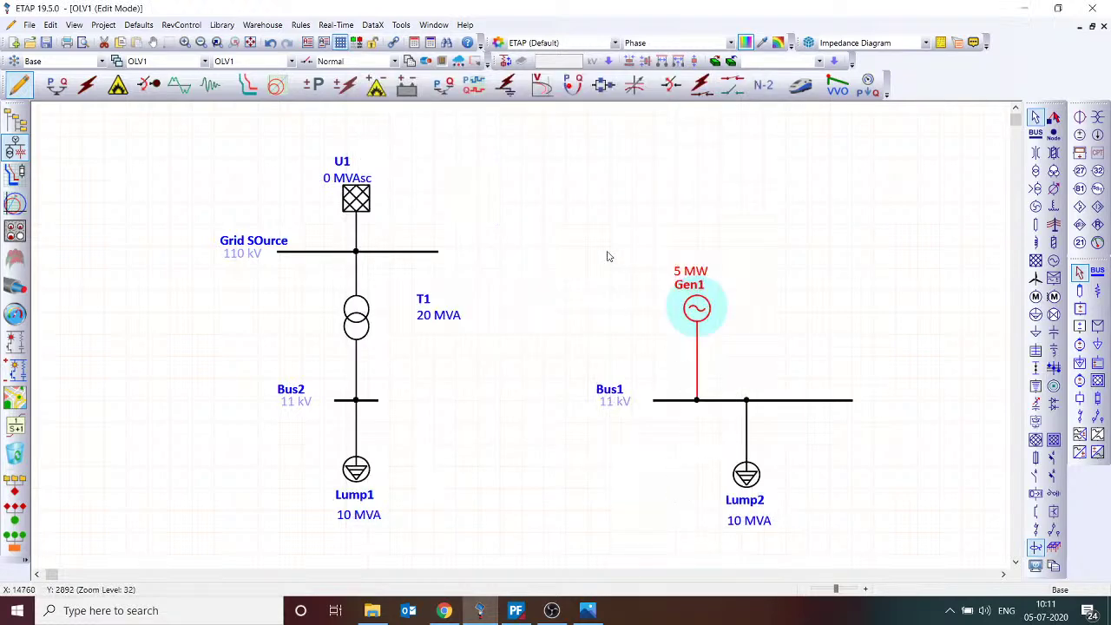
# - Place a copy of Gen1 connected to the right part of Bus1, and raise both generators' labels above their symbols
pyautogui.click(672, 319)
pyautogui.click(697, 308)
pyautogui.rightClick(697, 309)
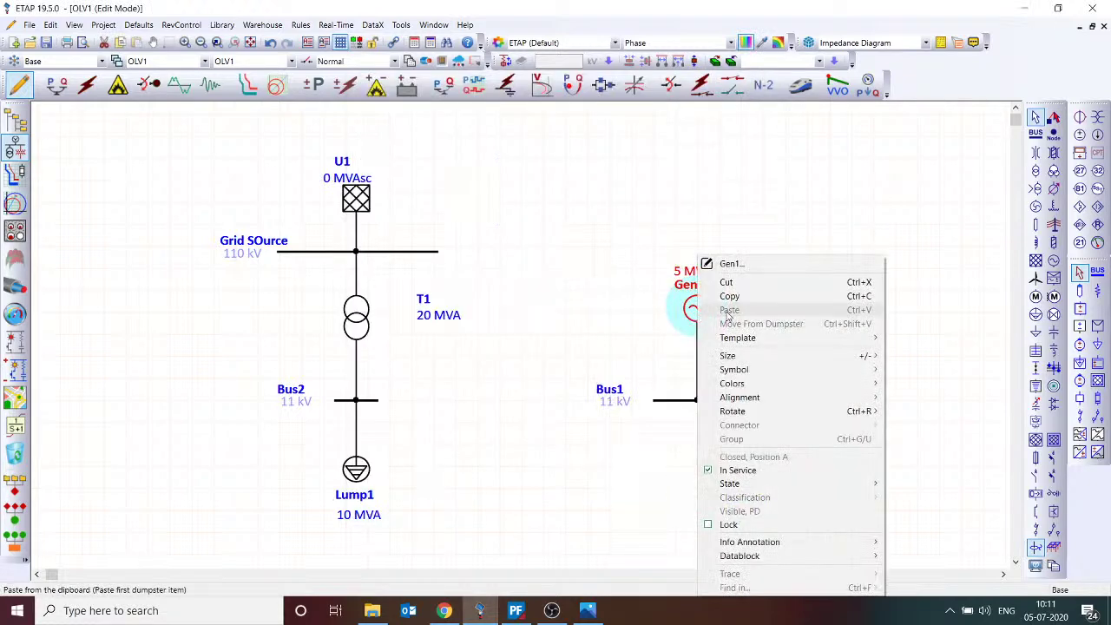
pyautogui.click(738, 304)
pyautogui.rightClick(798, 255)
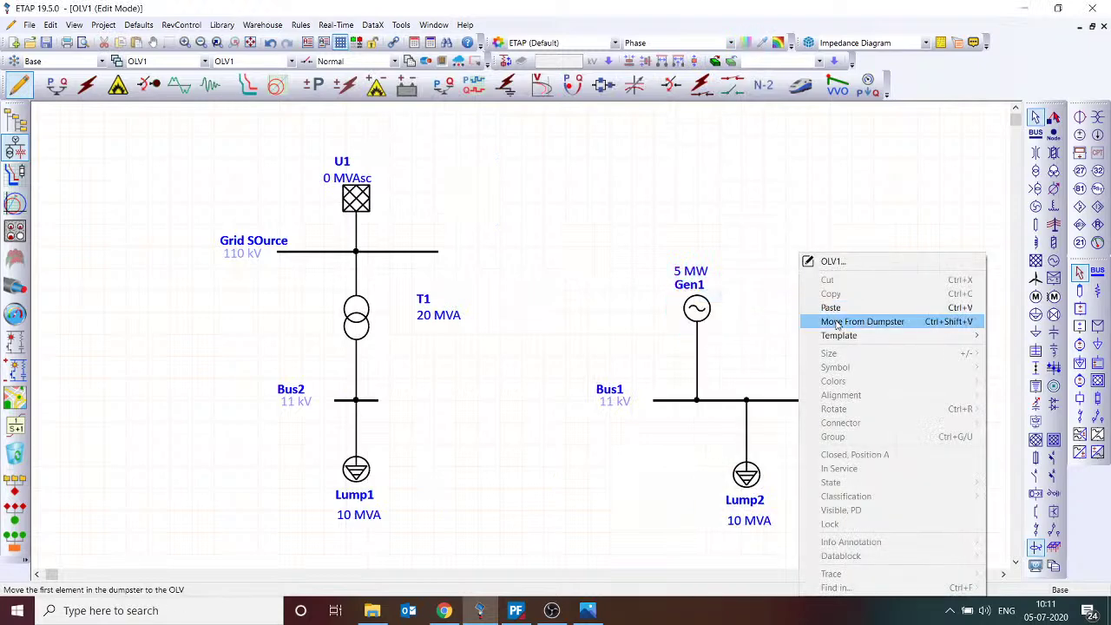
pyautogui.click(835, 323)
pyautogui.moveTo(803, 309); pyautogui.dragTo(818, 402)
pyautogui.click(860, 285)
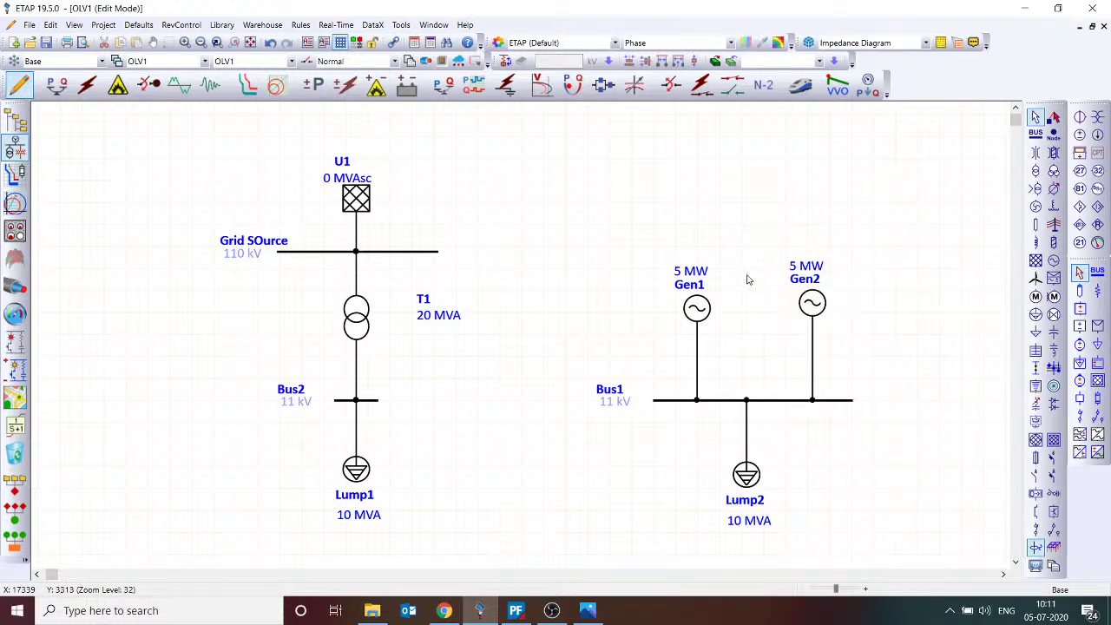
pyautogui.moveTo(692, 276)
pyautogui.mouseDown()
pyautogui.moveTo(692, 258)
pyautogui.moveTo(696, 278)
pyautogui.mouseUp()
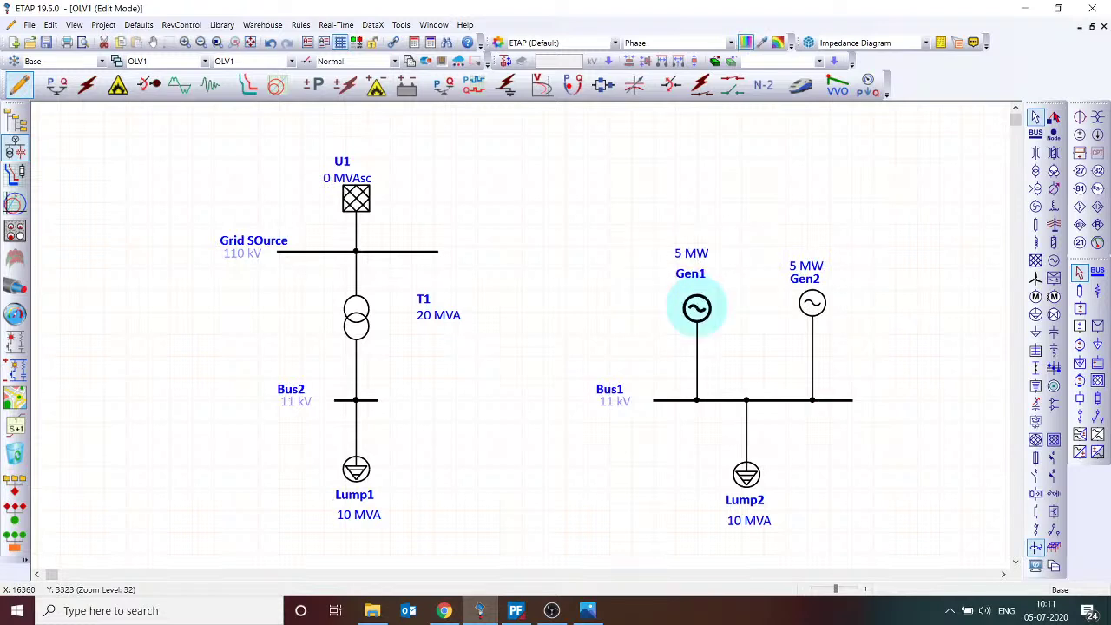
pyautogui.moveTo(819, 268)
pyautogui.mouseDown()
pyautogui.moveTo(821, 258)
pyautogui.moveTo(822, 278)
pyautogui.mouseUp()
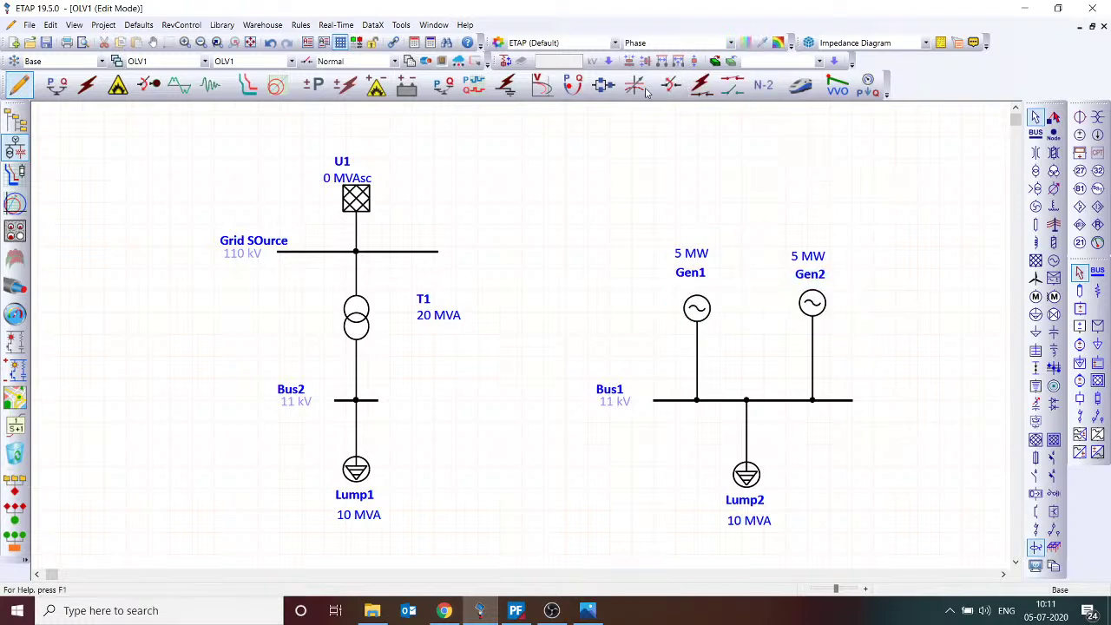
# - In load flow analysis, set the study case's load diversity factor to None and run the load flow
pyautogui.click(87, 85)
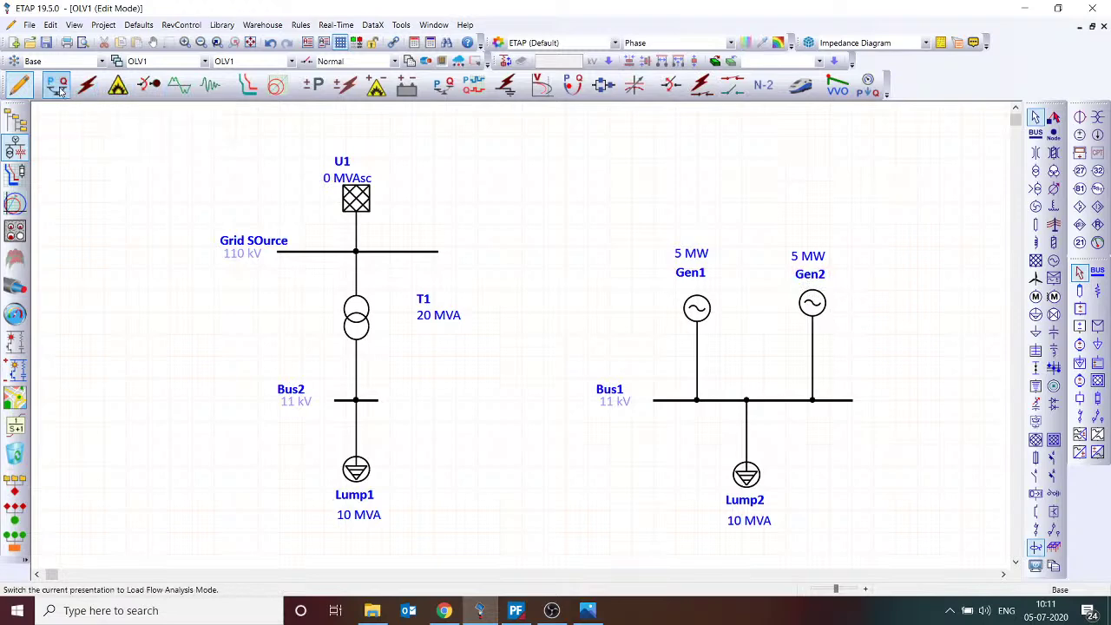
pyautogui.click(56, 84)
pyautogui.click(782, 61)
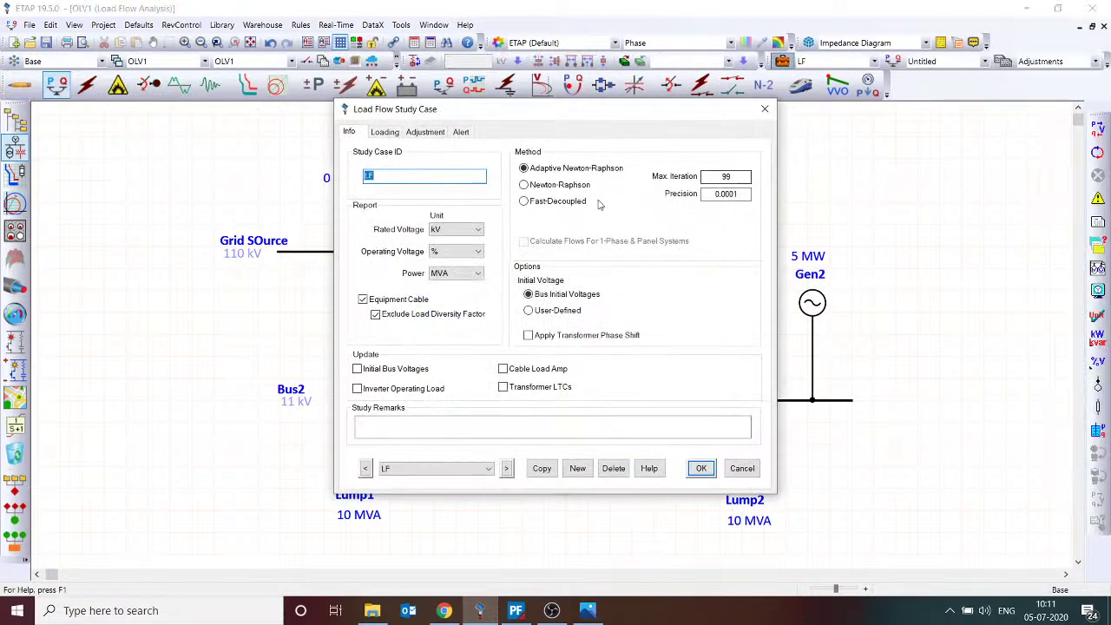
pyautogui.click(385, 132)
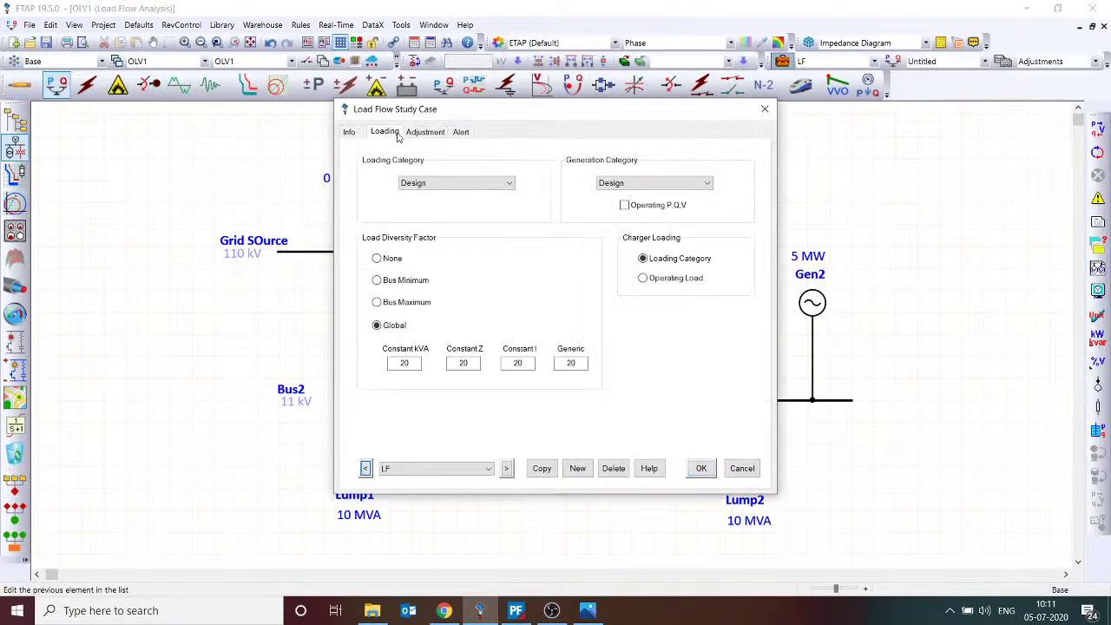
pyautogui.click(377, 259)
pyautogui.click(698, 469)
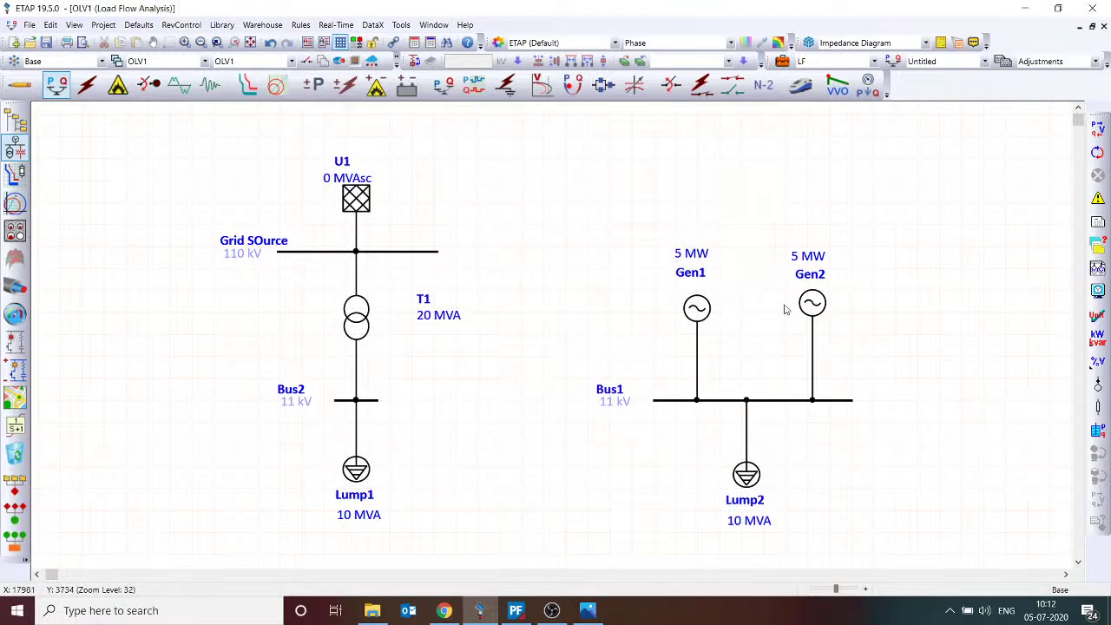
pyautogui.click(1100, 132)
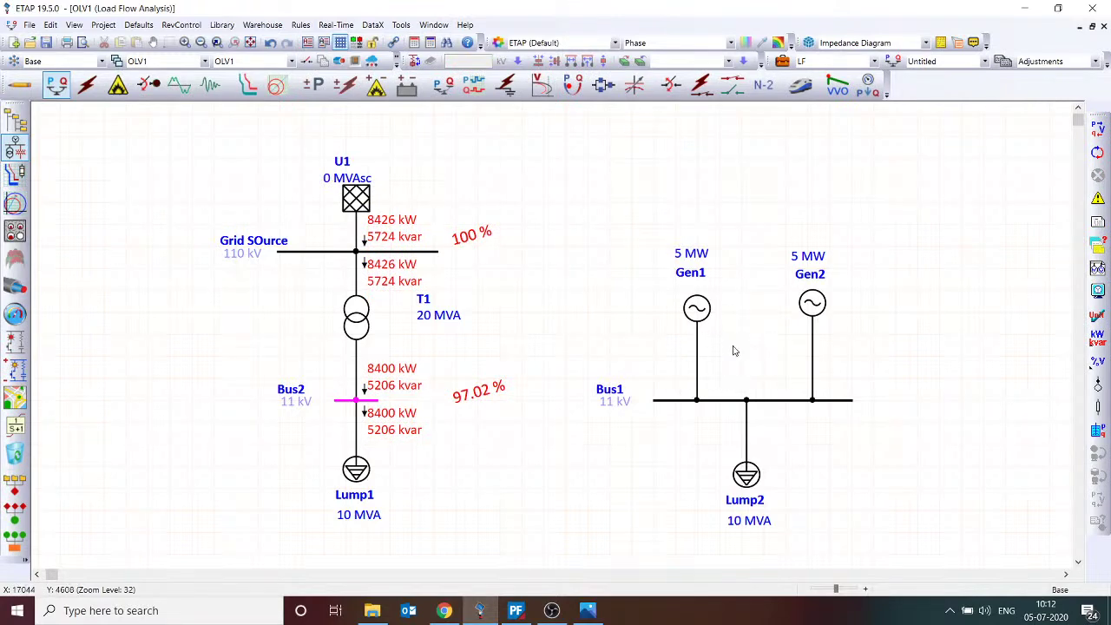
pyautogui.scroll(-3, 738, 342)
pyautogui.scroll(2, 743, 316)
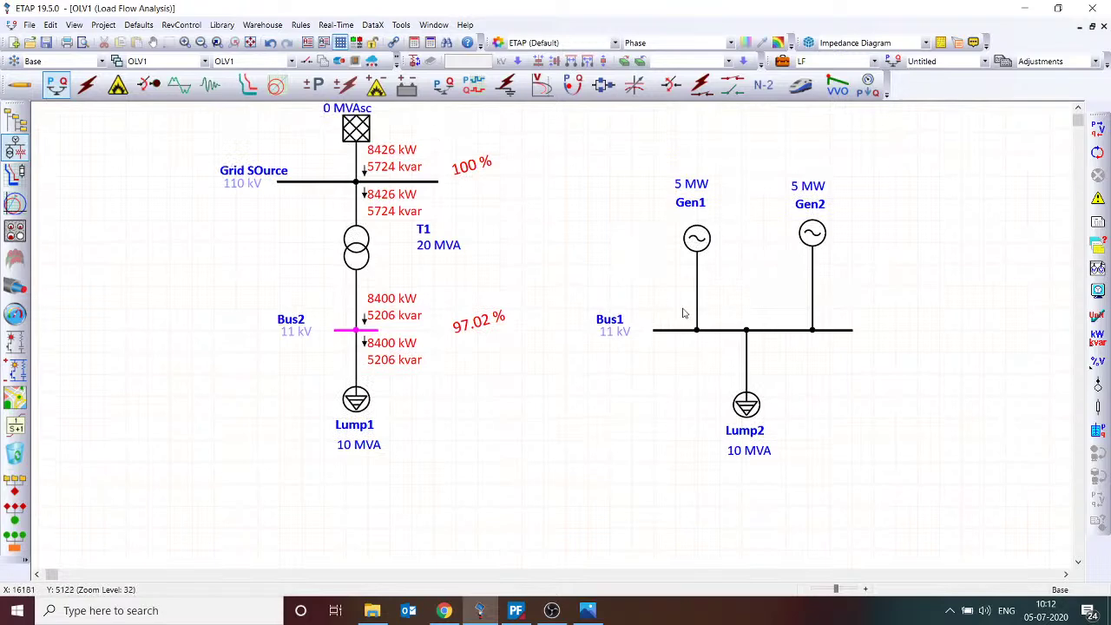
# - Return to edit mode, switch back to load flow analysis, and rerun the load flow
pyautogui.click(17, 84)
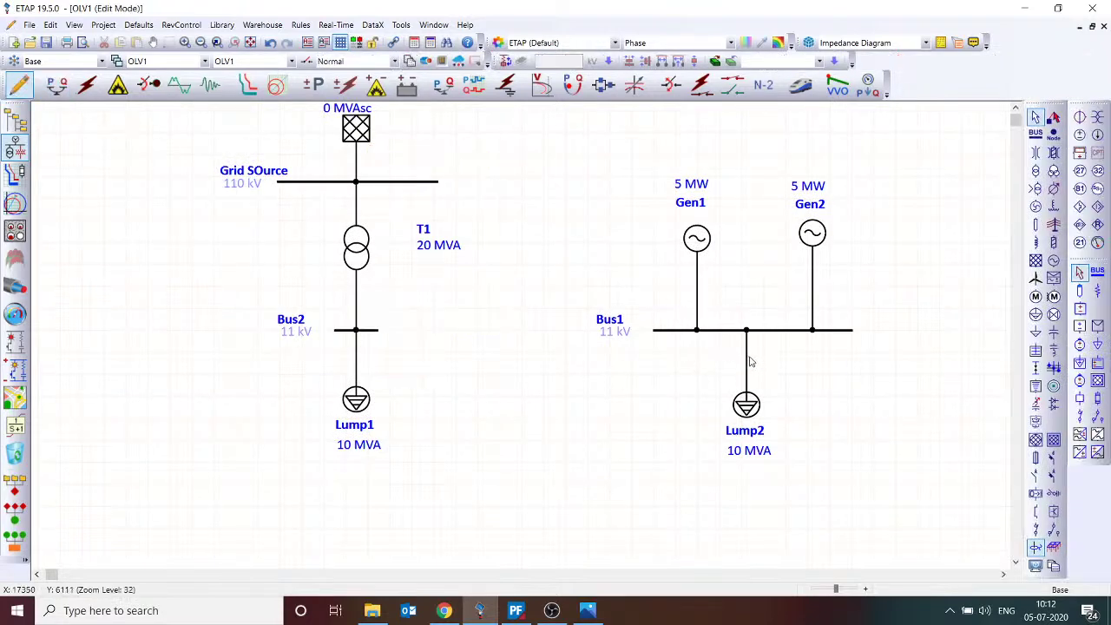
pyautogui.click(56, 84)
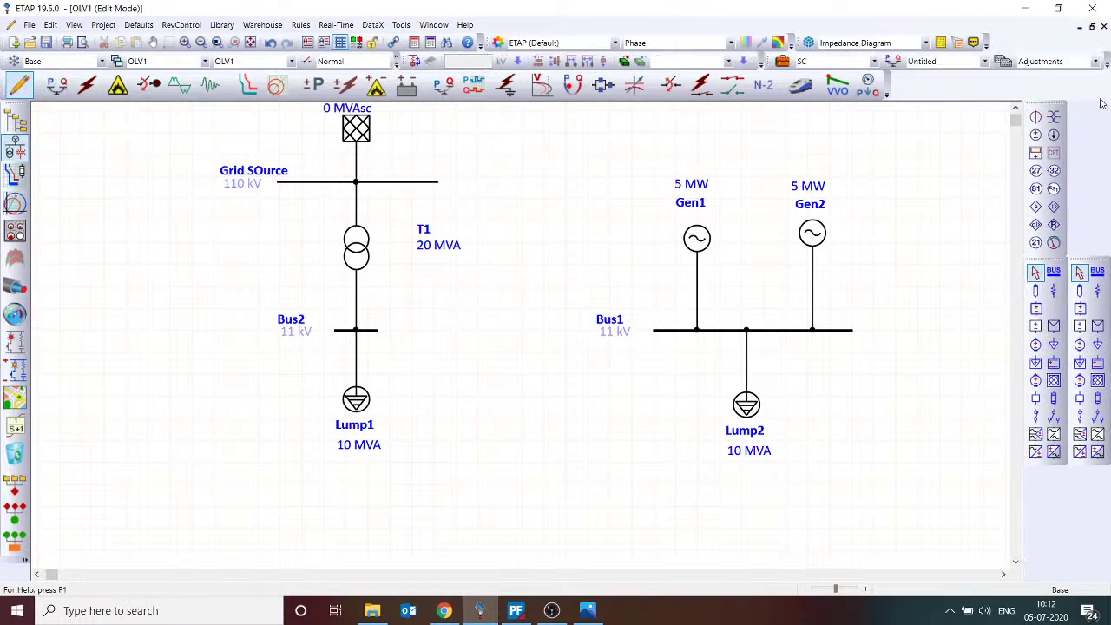
pyautogui.click(1098, 128)
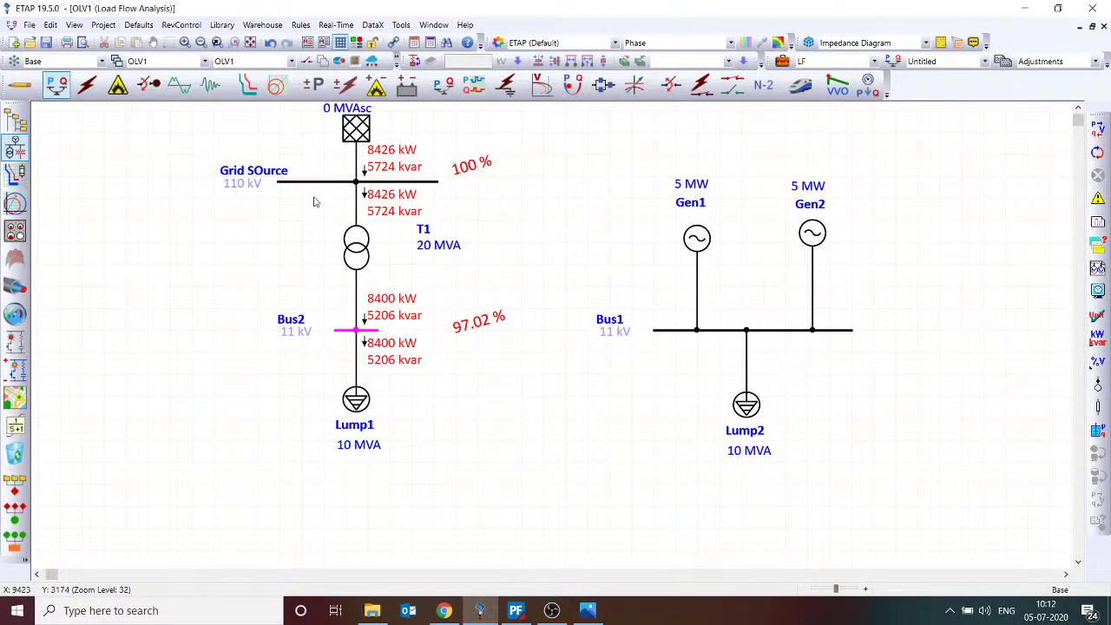
# - In edit mode, delete the connection between Lump2 and Bus1 and move Lump2 further below the bus
pyautogui.click(24, 88)
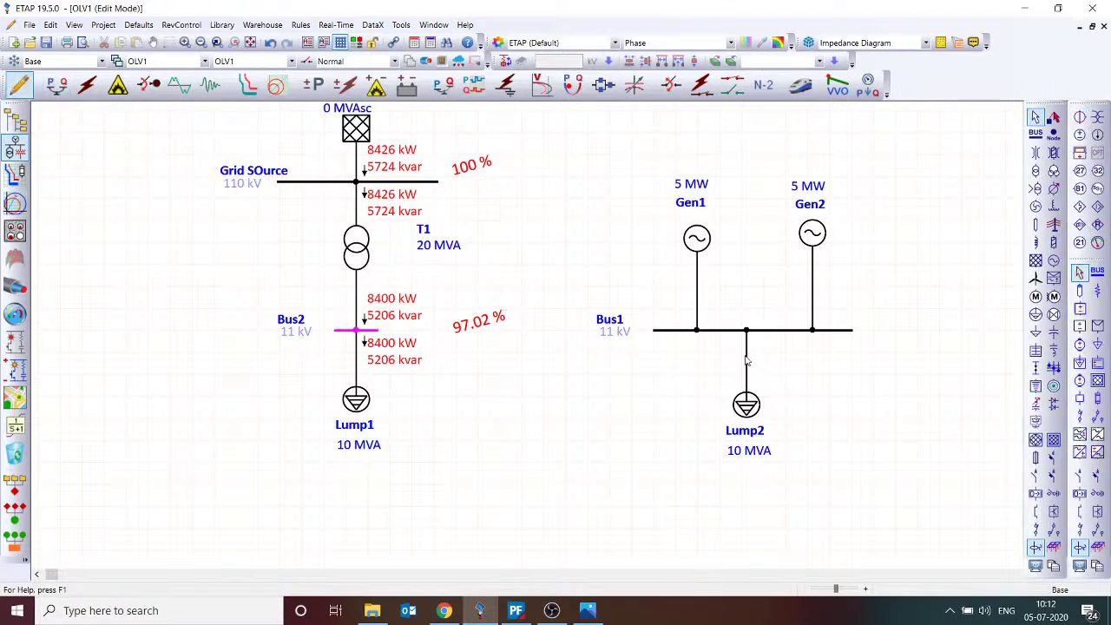
pyautogui.press('Delete')
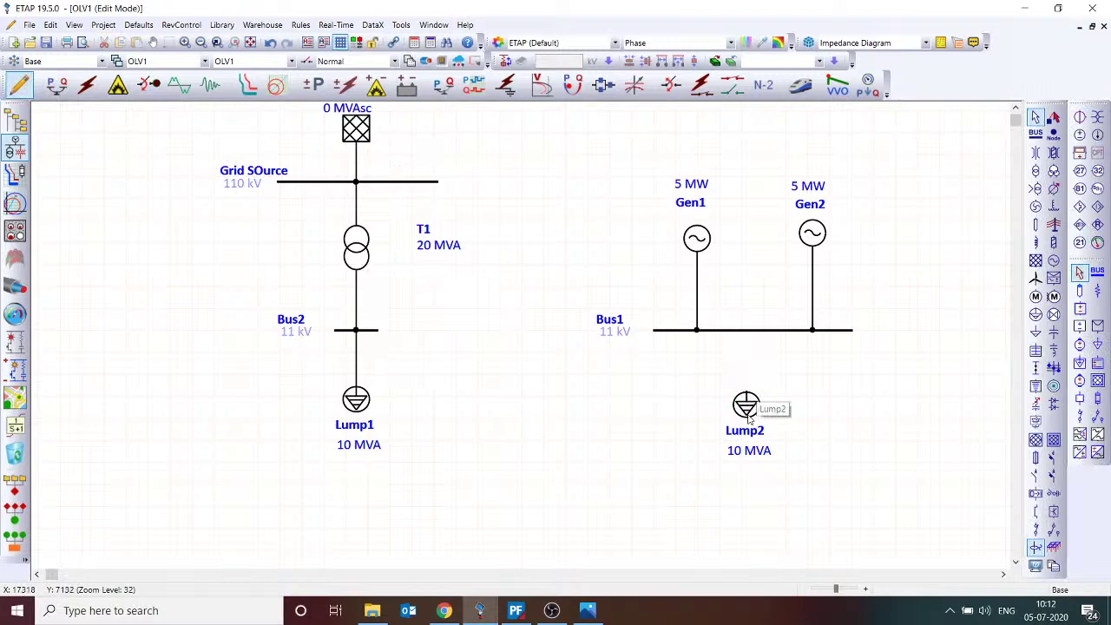
pyautogui.moveTo(749, 402); pyautogui.dragTo(761, 508)
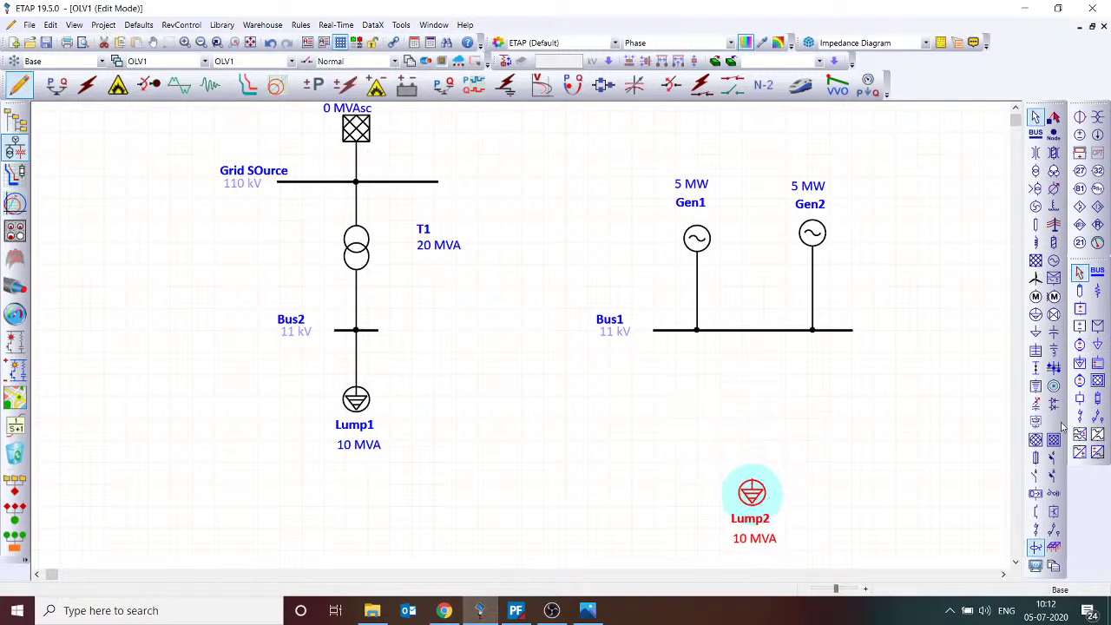
pyautogui.click(923, 446)
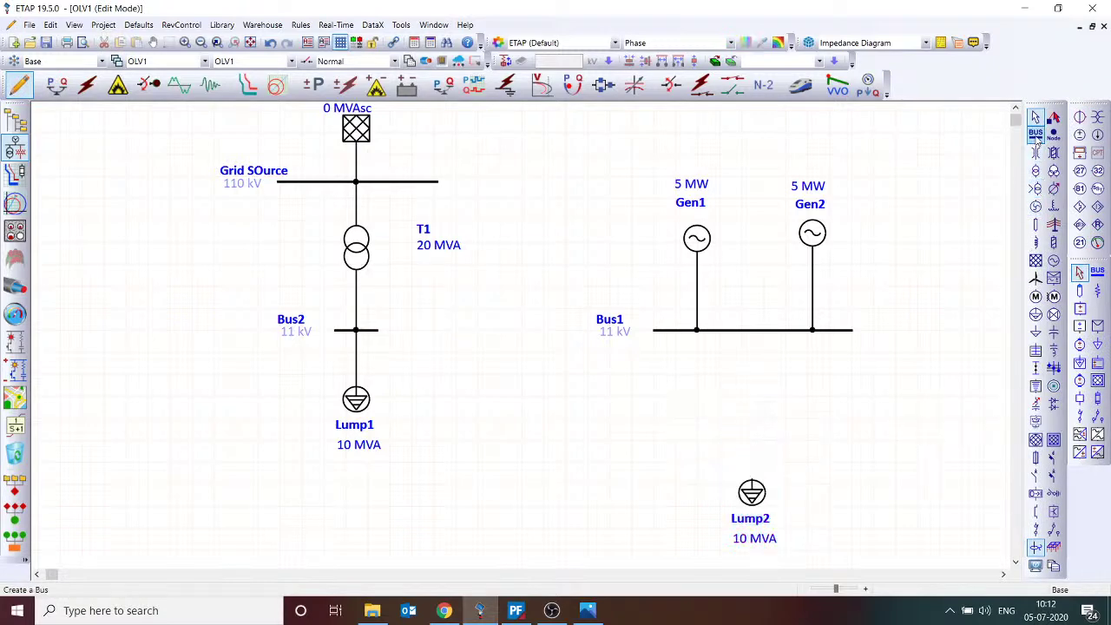
# - Add a new bus just above Lump2 and connect the load to it
pyautogui.click(1036, 134)
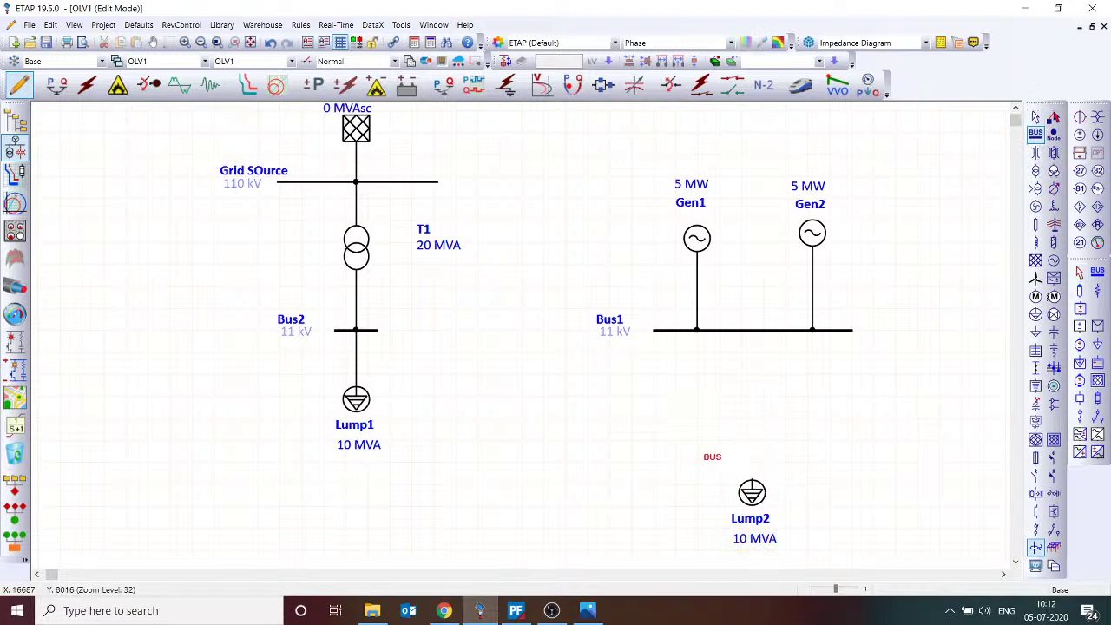
pyautogui.click(747, 463)
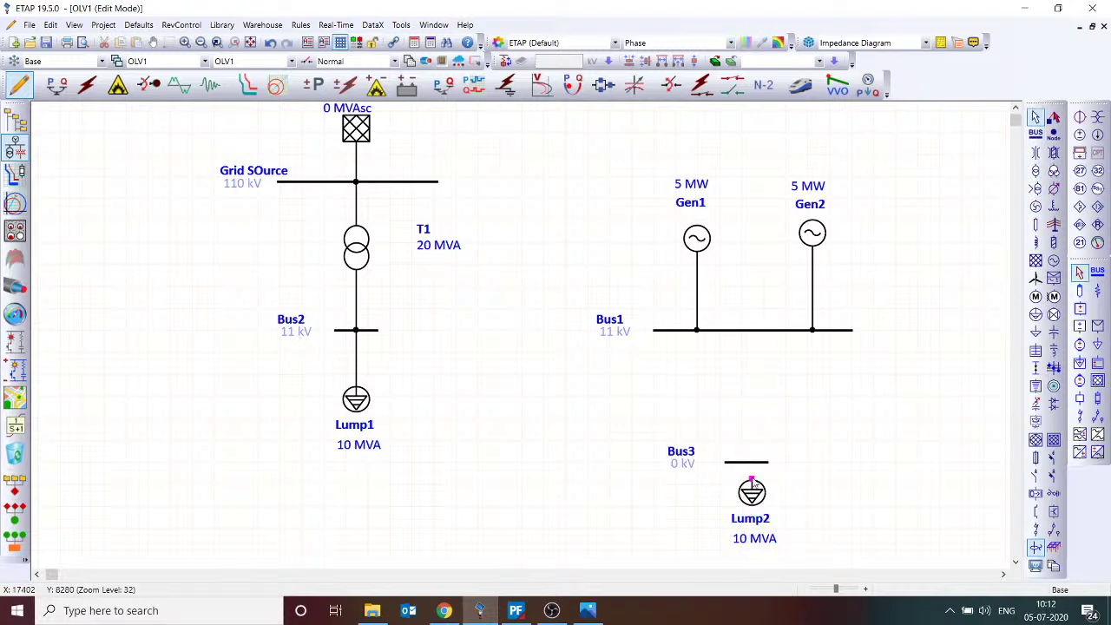
pyautogui.moveTo(752, 479); pyautogui.dragTo(752, 463)
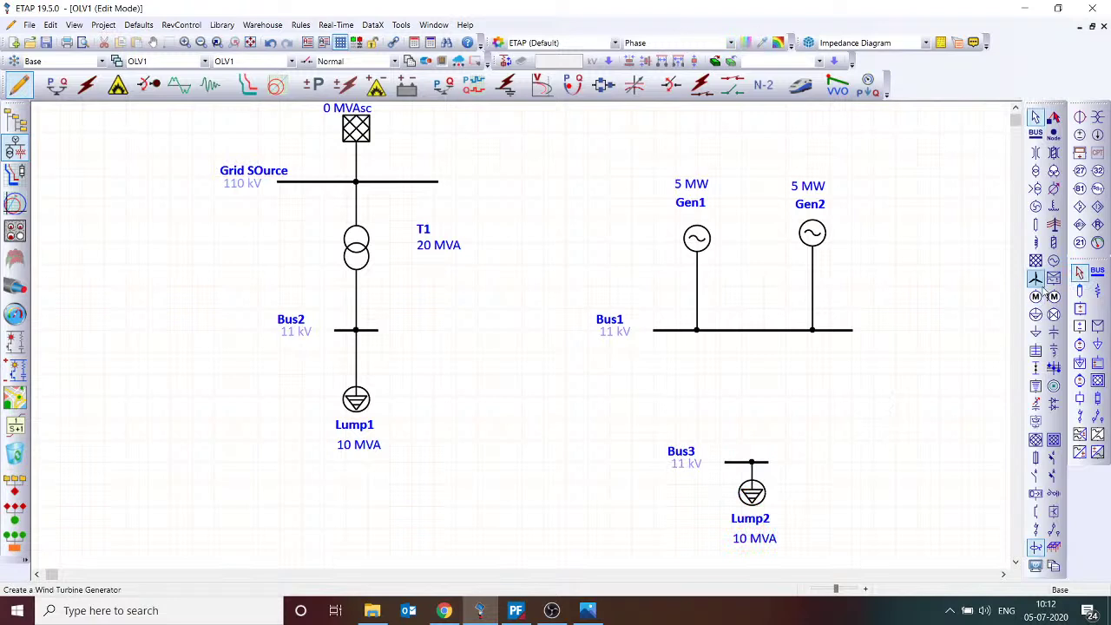
# - Place a cable between Bus1 and Bus3 and connect its ends to the two buses
pyautogui.click(1052, 243)
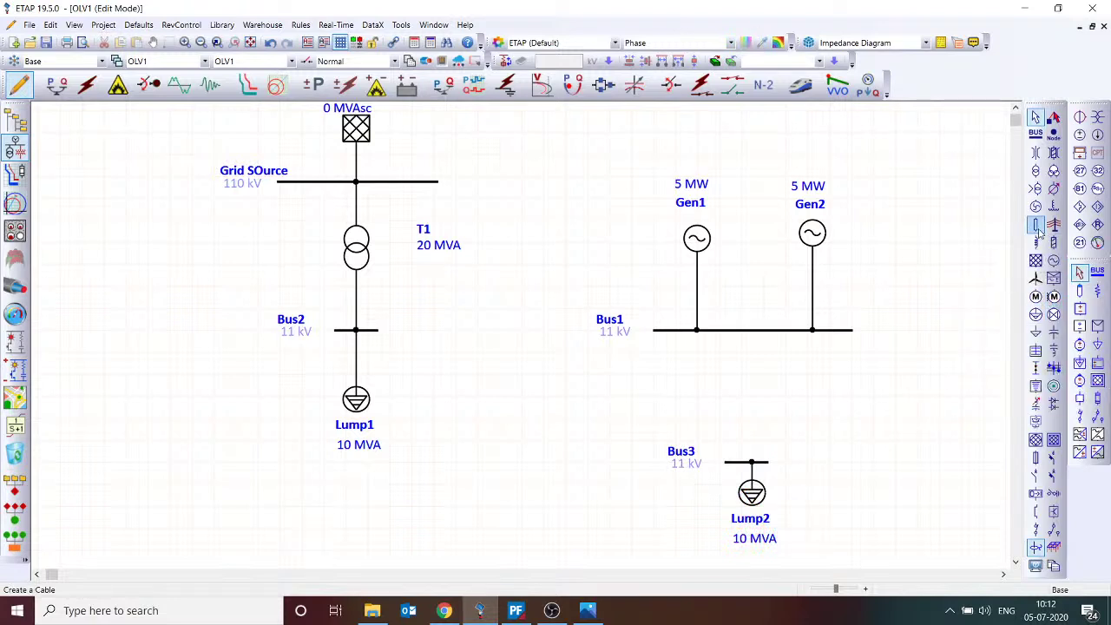
pyautogui.click(747, 386)
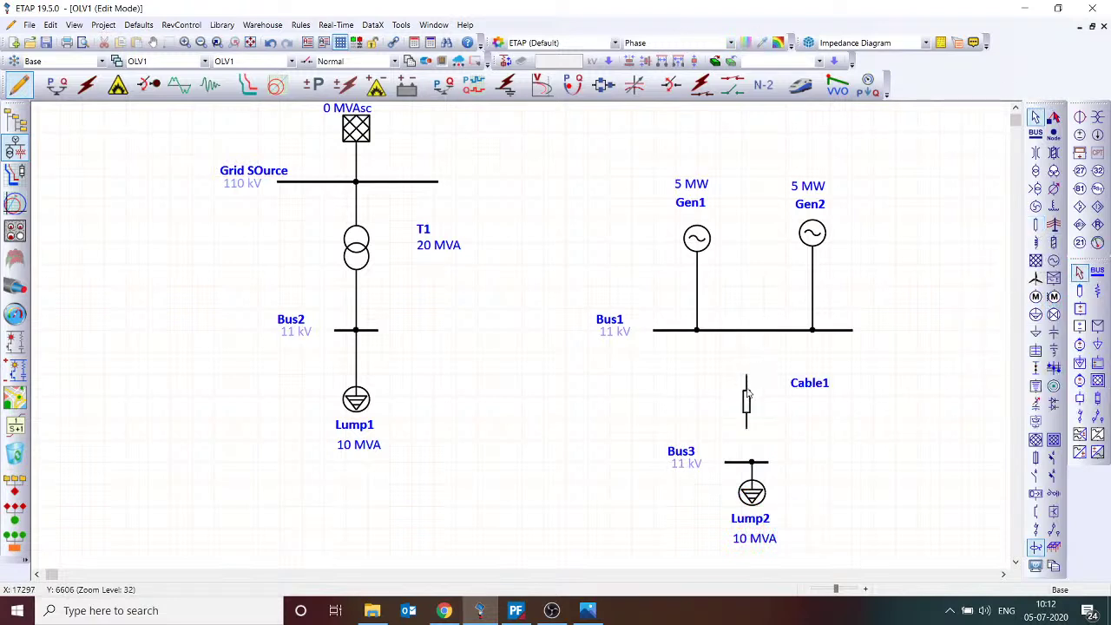
pyautogui.moveTo(747, 428); pyautogui.dragTo(751, 463)
pyautogui.click(747, 401)
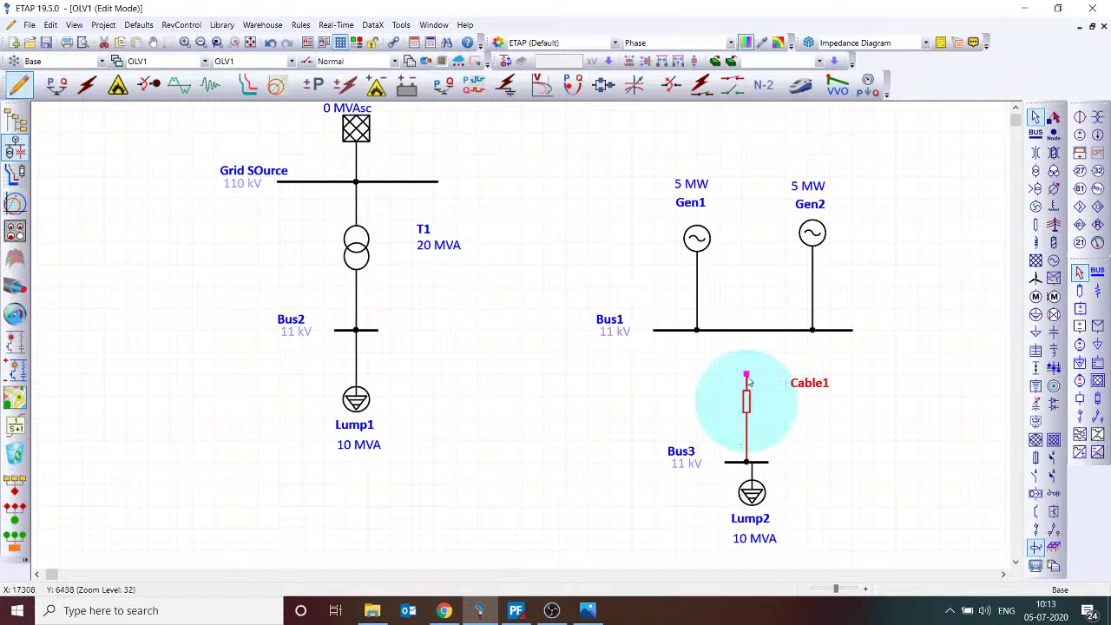
pyautogui.moveTo(748, 375); pyautogui.dragTo(750, 336)
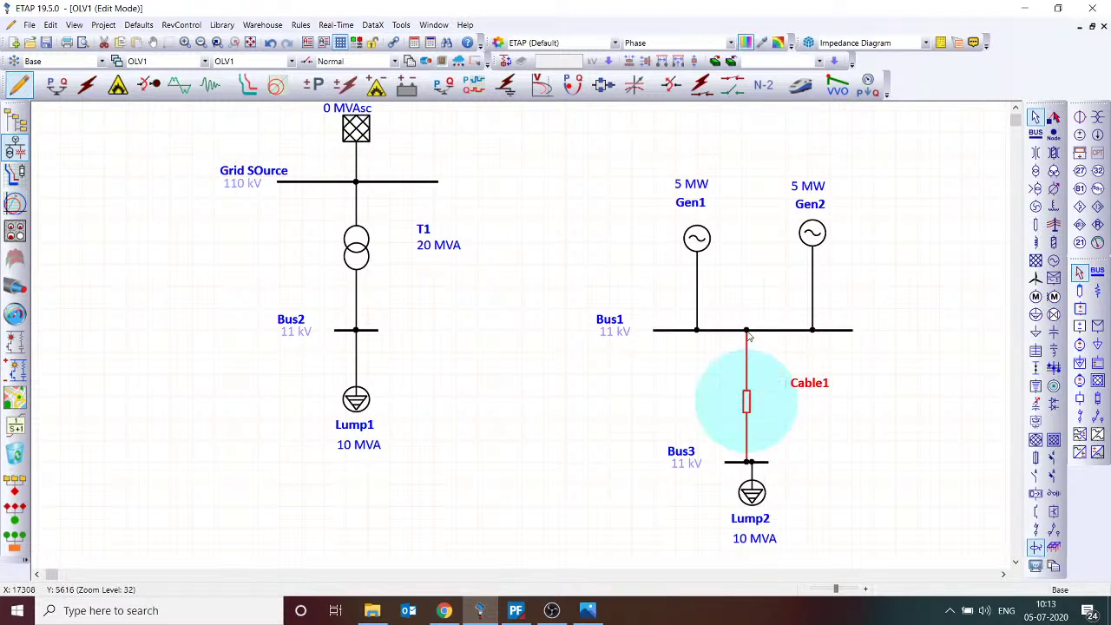
# - Configure Cable1 as 5 m of 11 kV, 1/C aluminium XLPE Caled BS6622 library cable, size 400 mm², with 6 conductors per phase
pyautogui.doubleClick(747, 409)
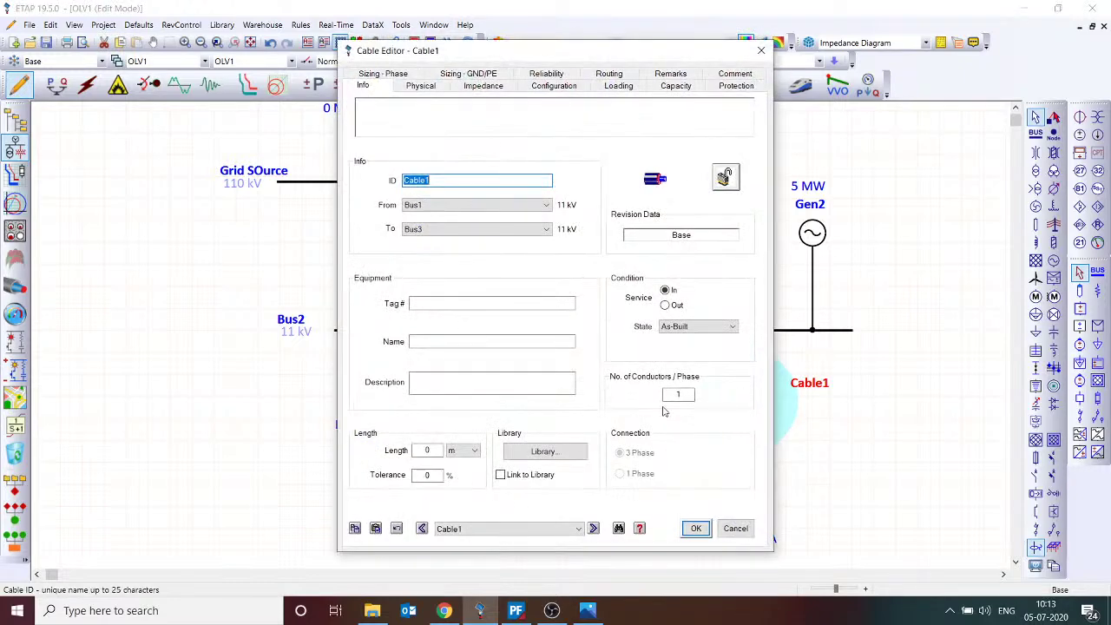
pyautogui.doubleClick(427, 449)
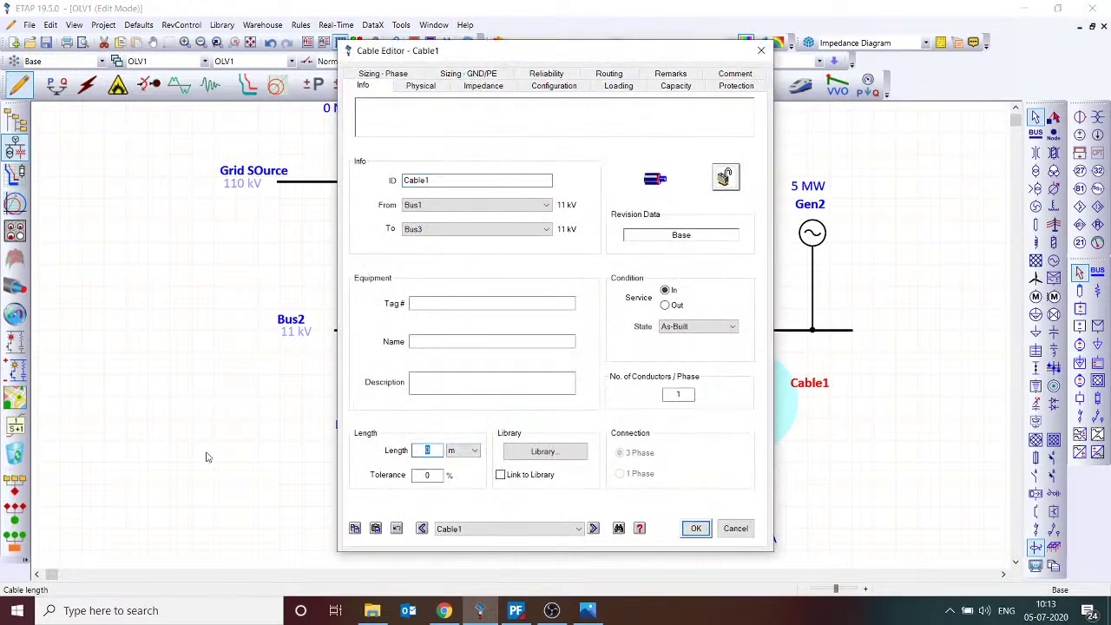
pyautogui.write('5')
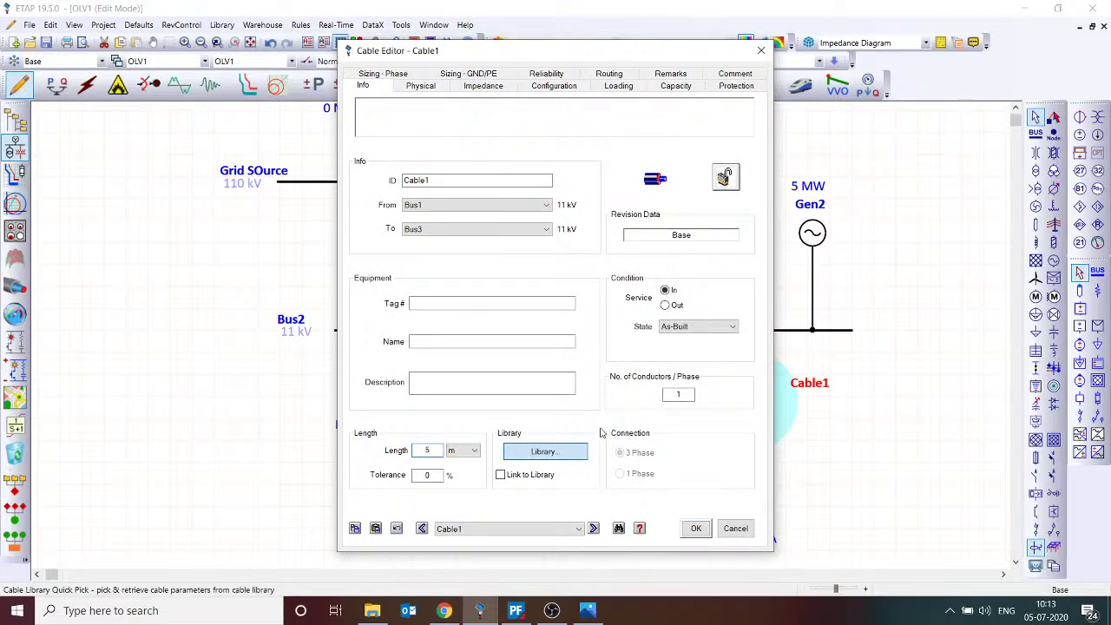
pyautogui.click(546, 450)
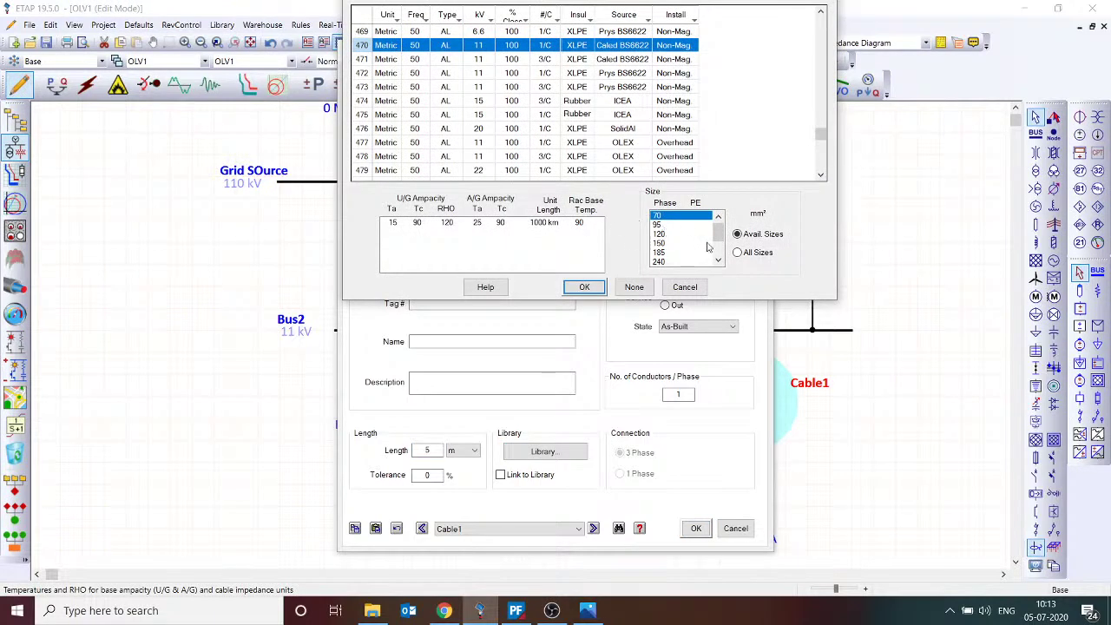
pyautogui.moveTo(719, 231); pyautogui.dragTo(689, 272)
pyautogui.click(671, 244)
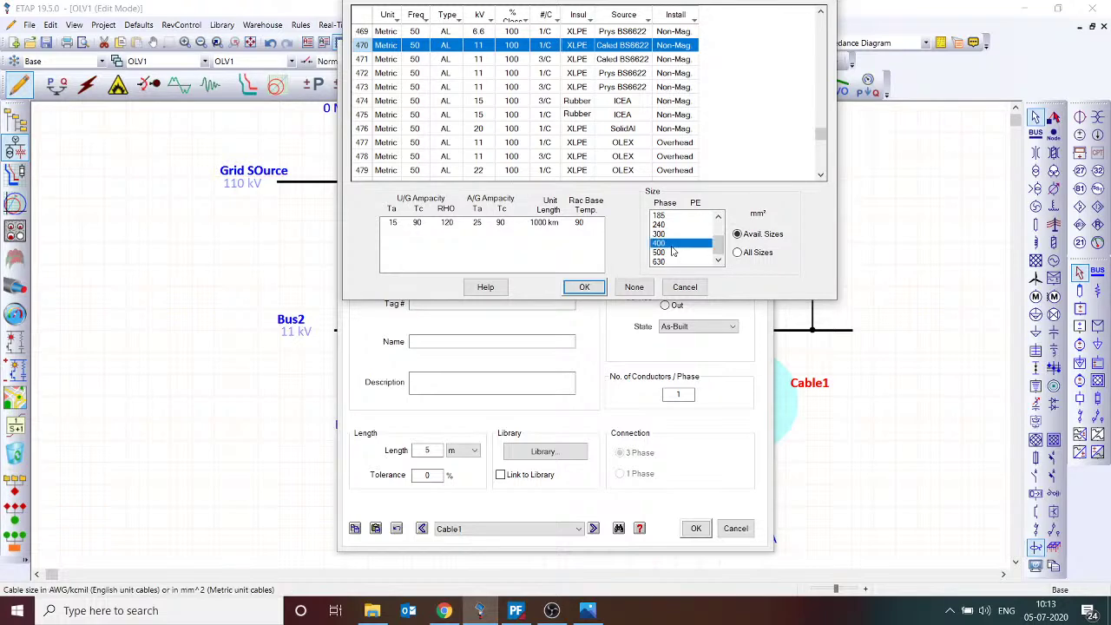
pyautogui.click(585, 287)
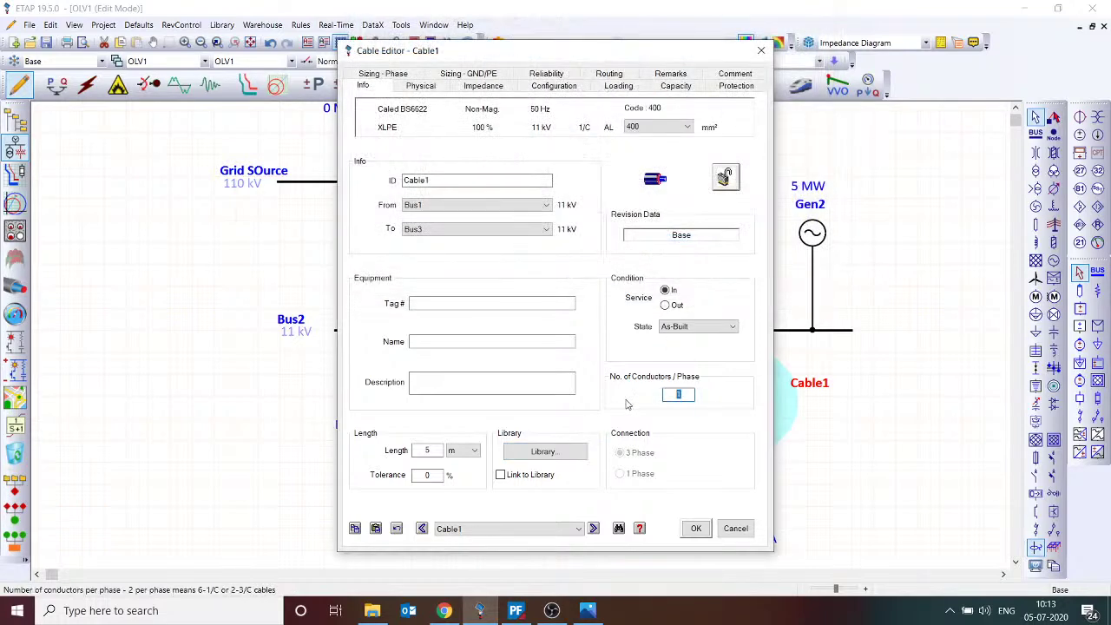
pyautogui.click(699, 528)
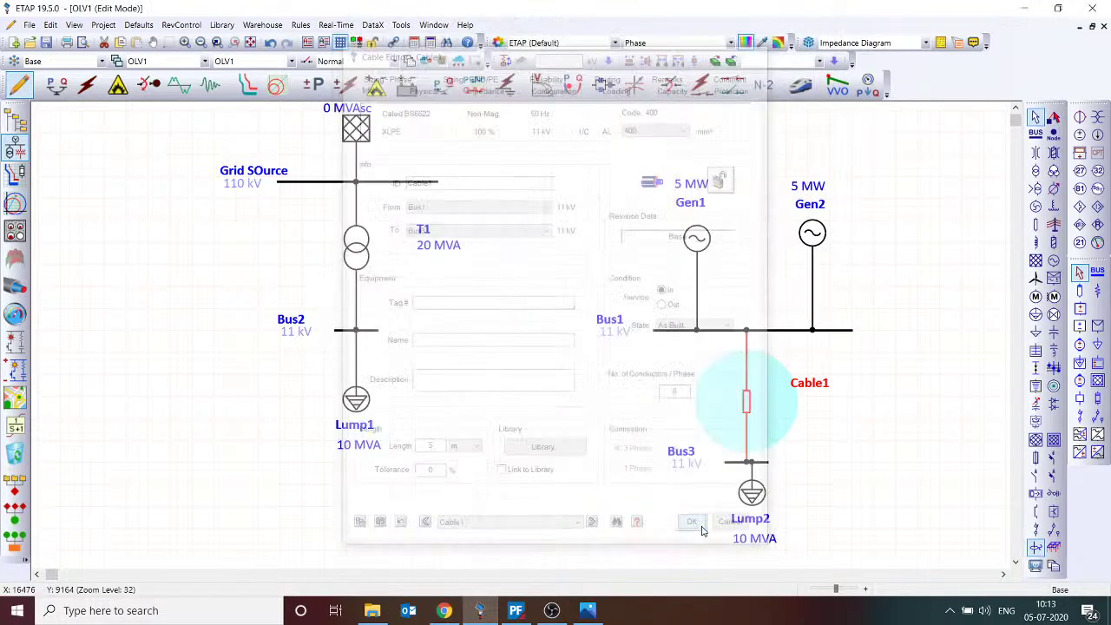
# - Align Lump2 directly beneath its connection point on Bus3 and review the load's nameplate ratings
pyautogui.moveTo(759, 486); pyautogui.dragTo(762, 513)
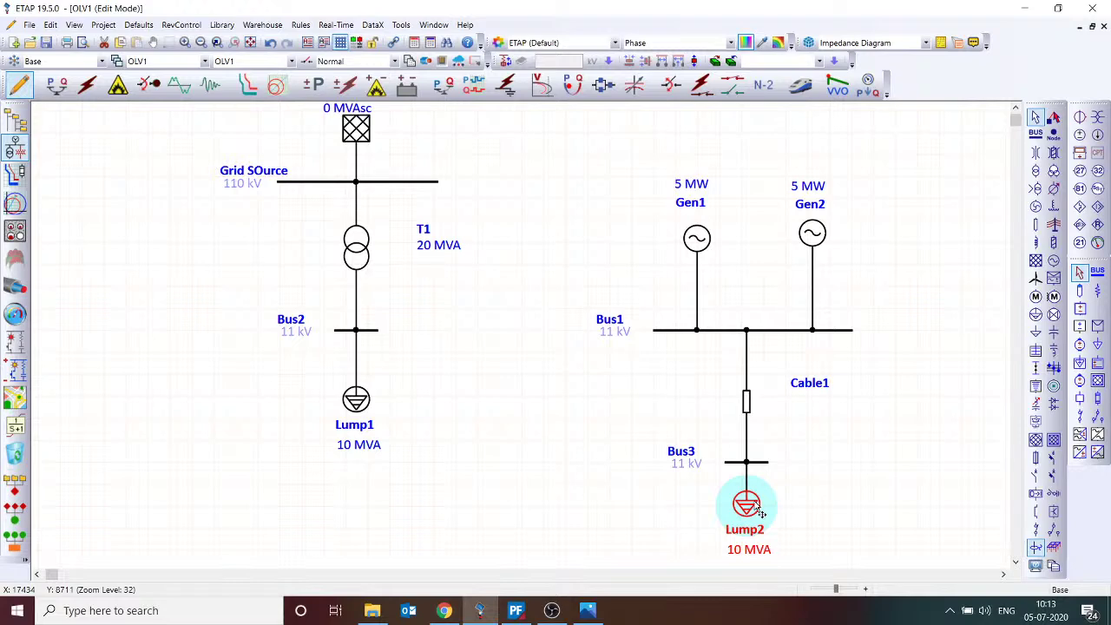
pyautogui.doubleClick(761, 514)
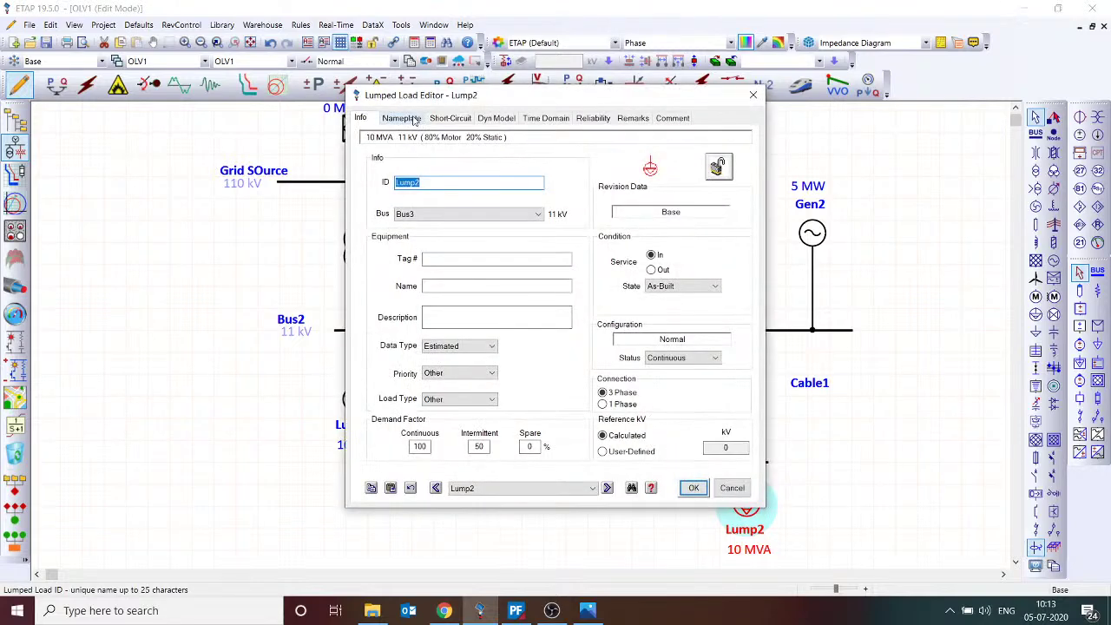
pyautogui.click(408, 118)
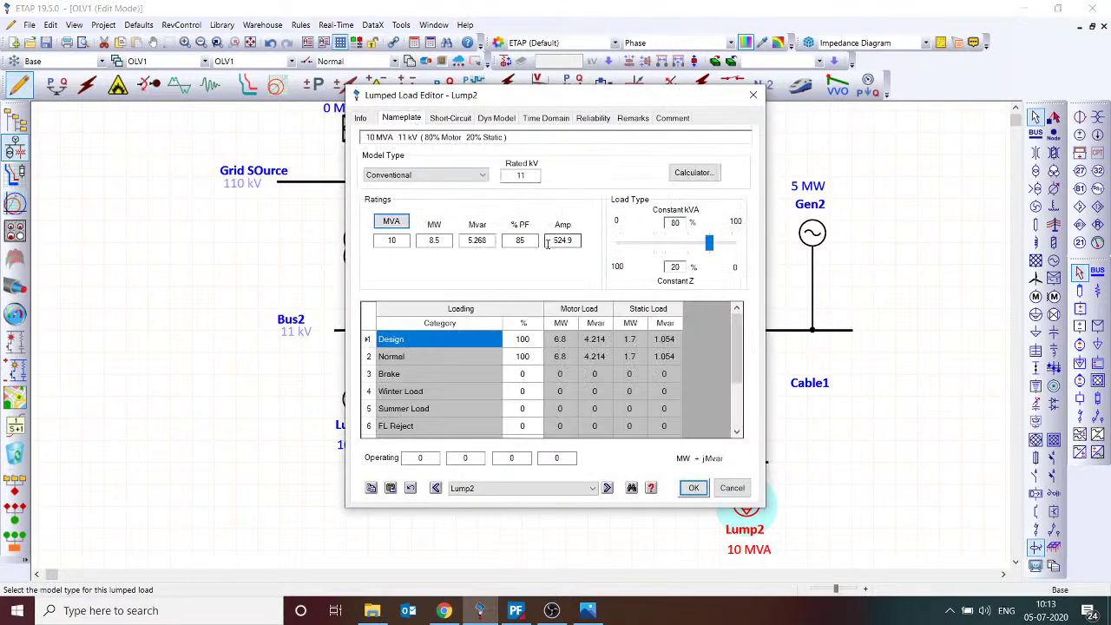
pyautogui.click(693, 487)
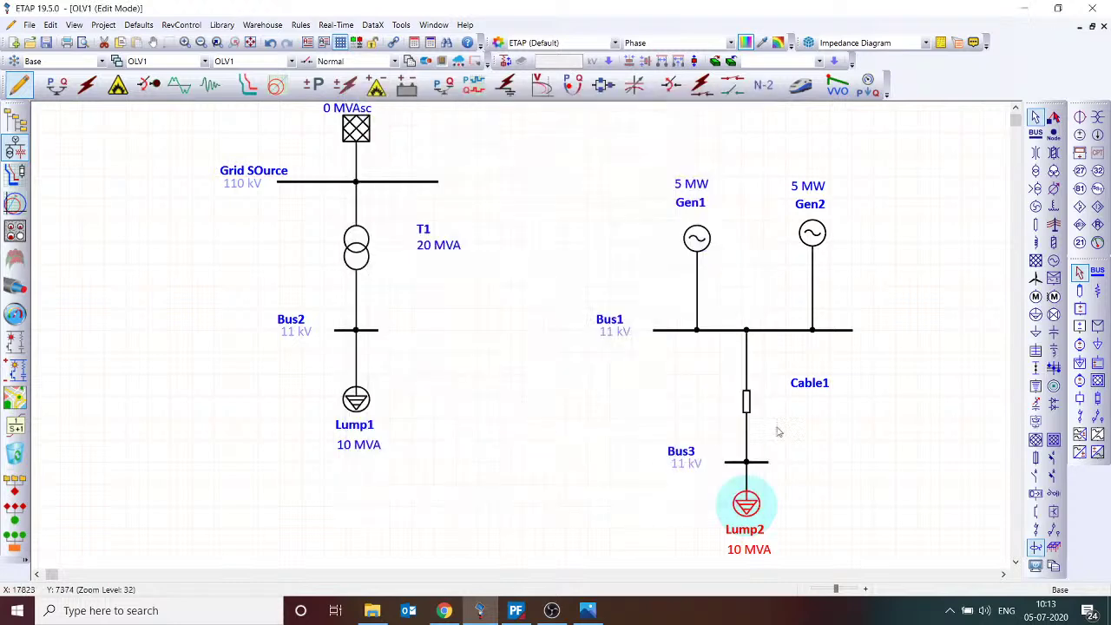
# - Recheck Cable1's library selection, keeping the 400 mm² size, and set its number of conductors per phase to 3
pyautogui.doubleClick(748, 401)
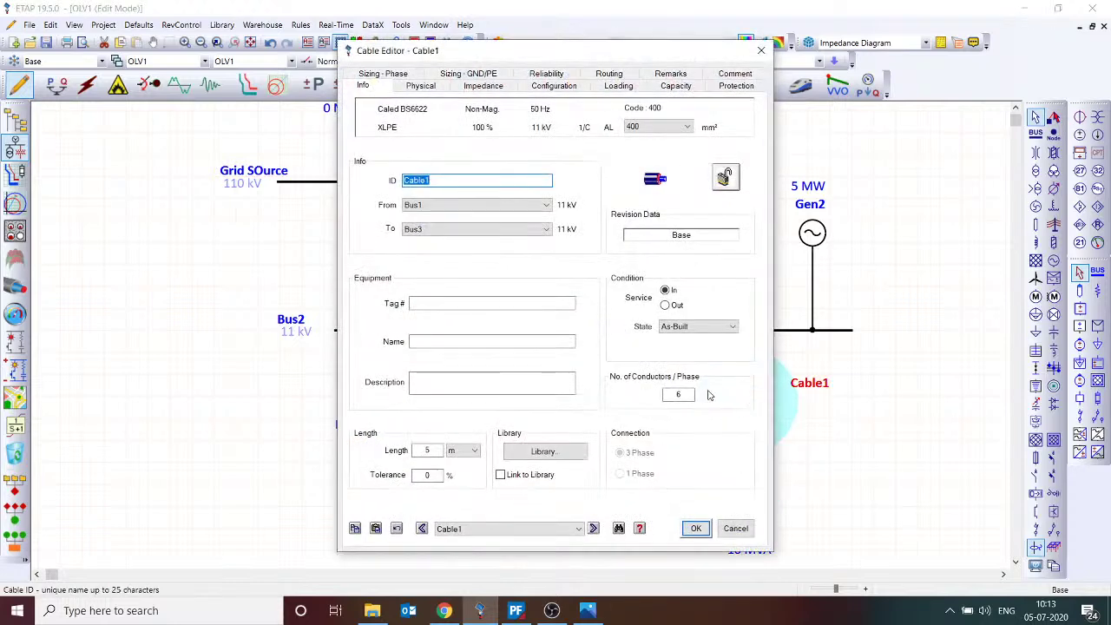
pyautogui.click(544, 452)
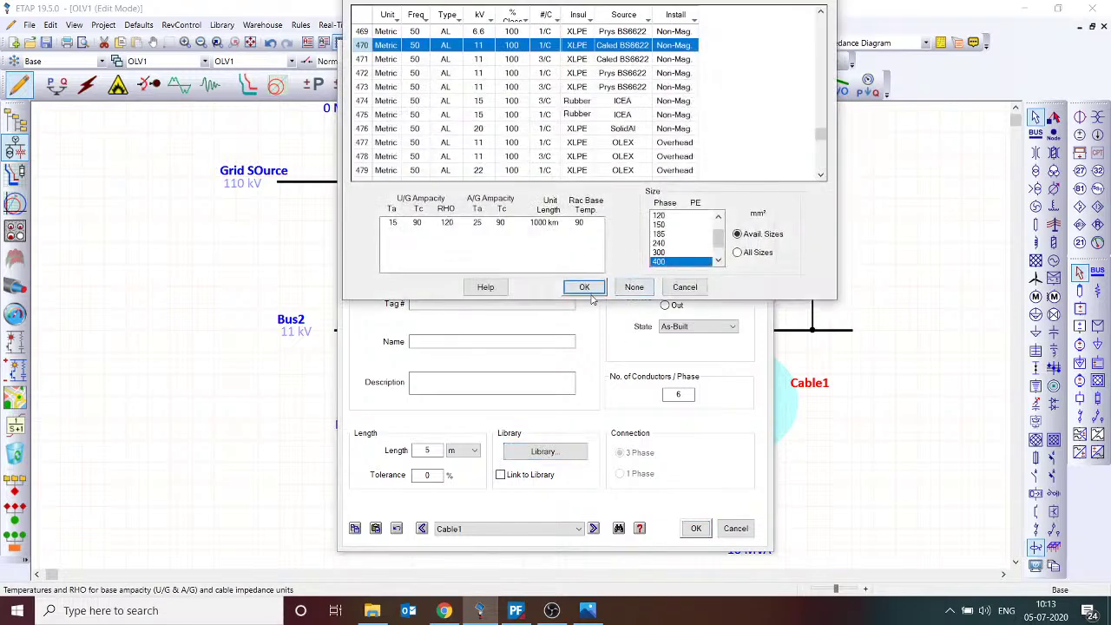
pyautogui.click(588, 294)
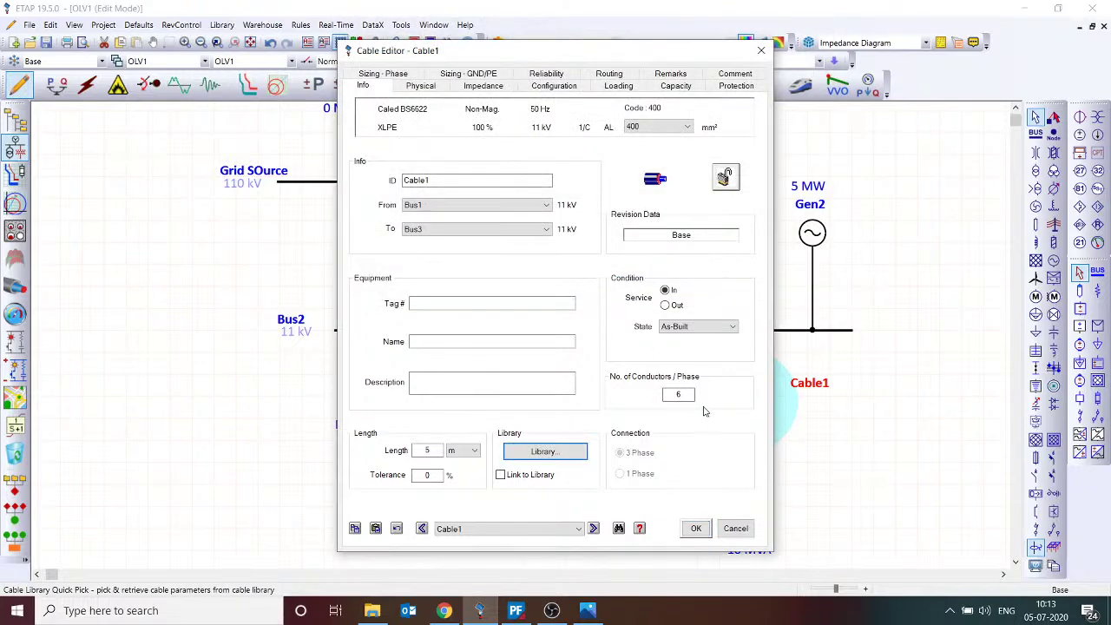
pyautogui.press('Tab')
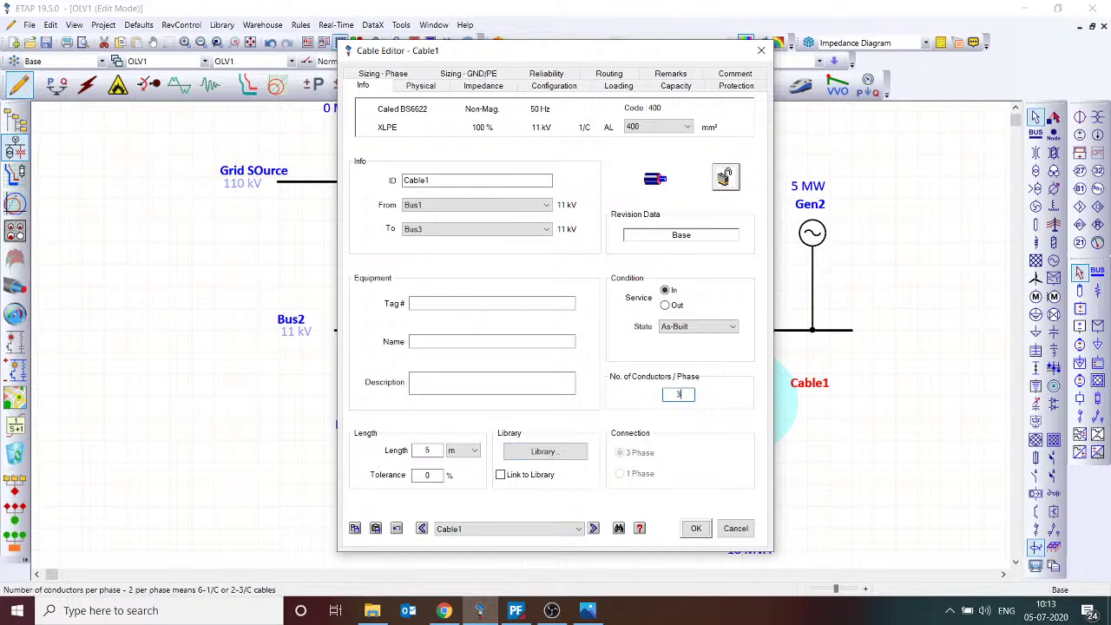
pyautogui.write('3')
pyautogui.click(696, 528)
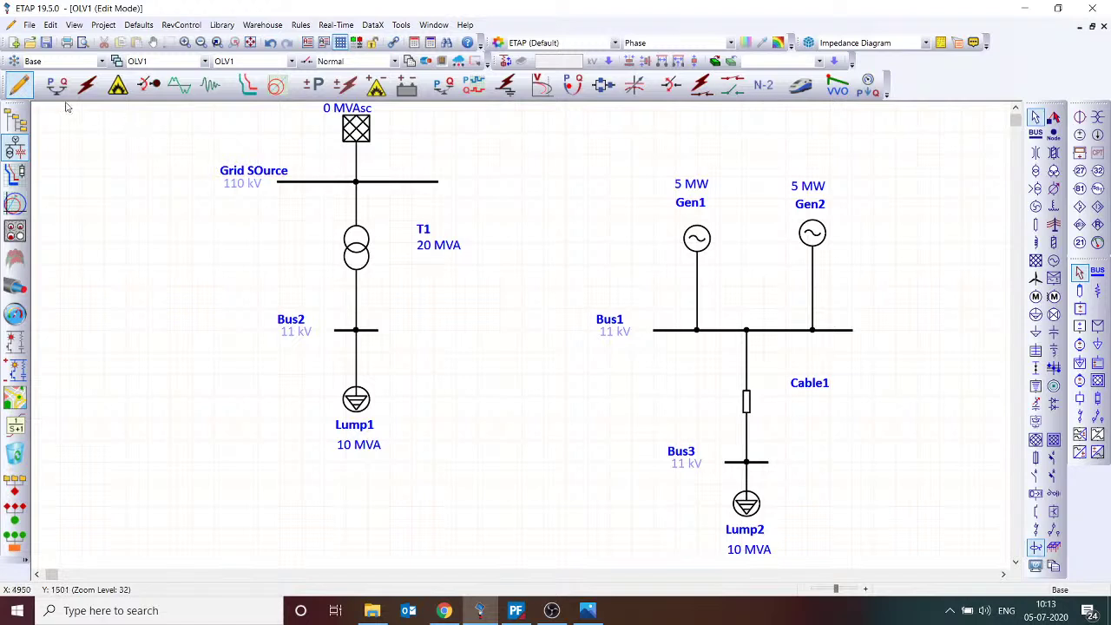
# - Switch the one-line diagram to load flow analysis and run the load flow
pyautogui.click(87, 84)
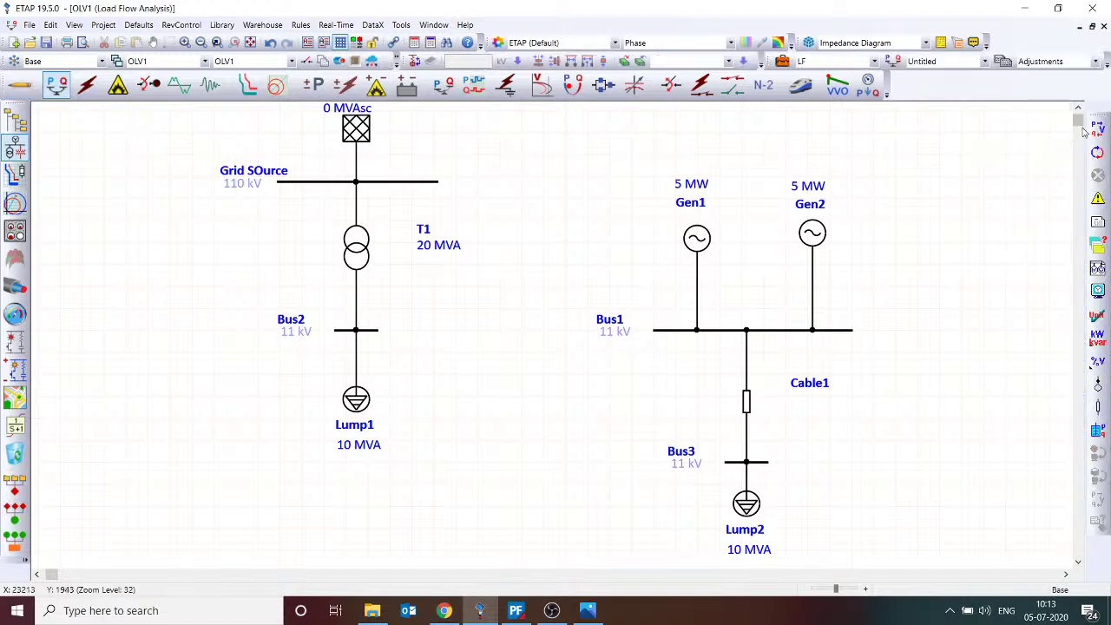
pyautogui.click(1098, 154)
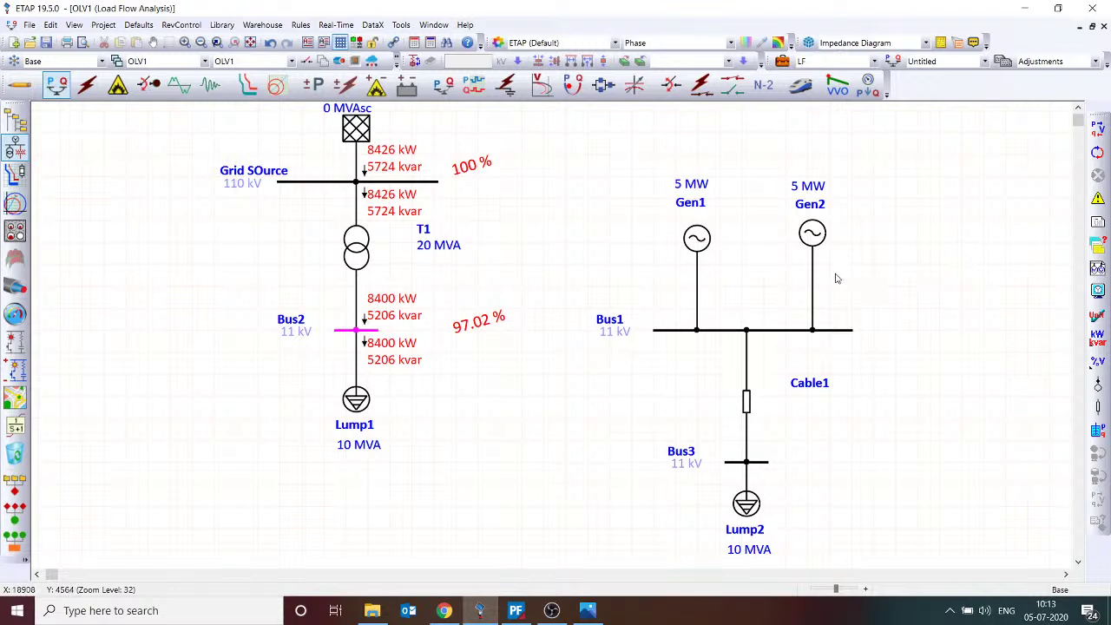
# - Review Gen1's operation mode and rating data, and select Bus1 to check the bus it feeds
pyautogui.doubleClick(698, 239)
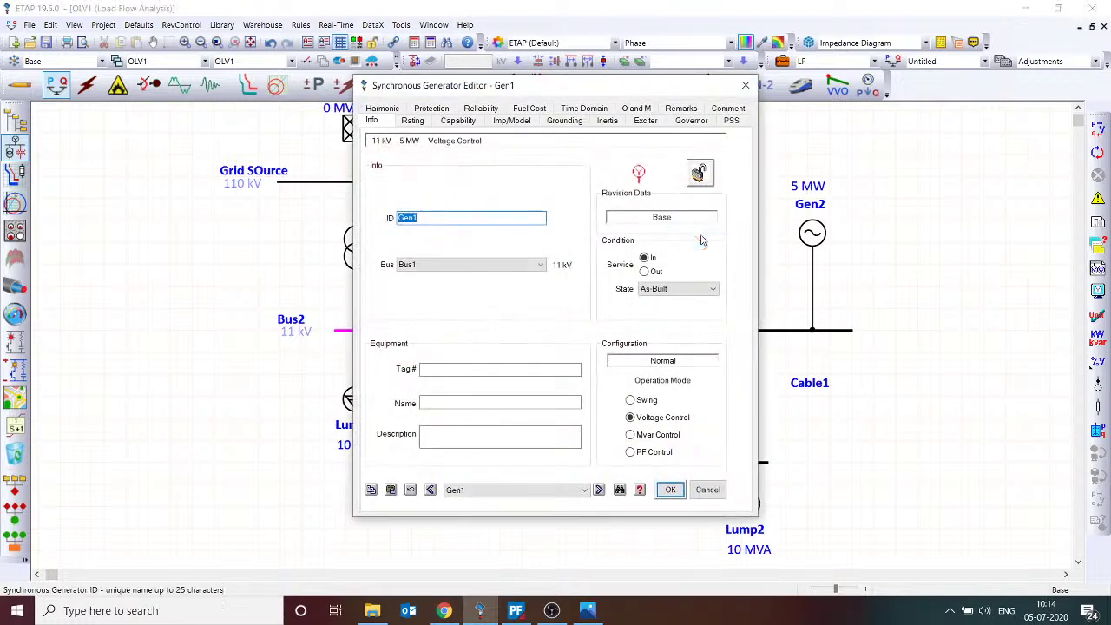
pyautogui.click(415, 120)
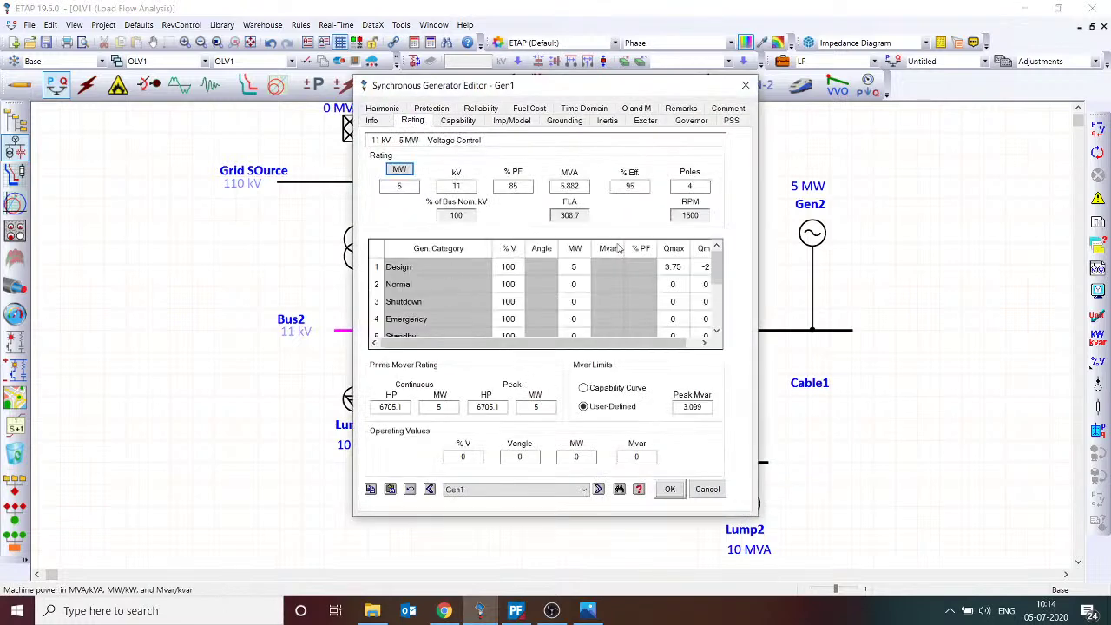
pyautogui.click(745, 85)
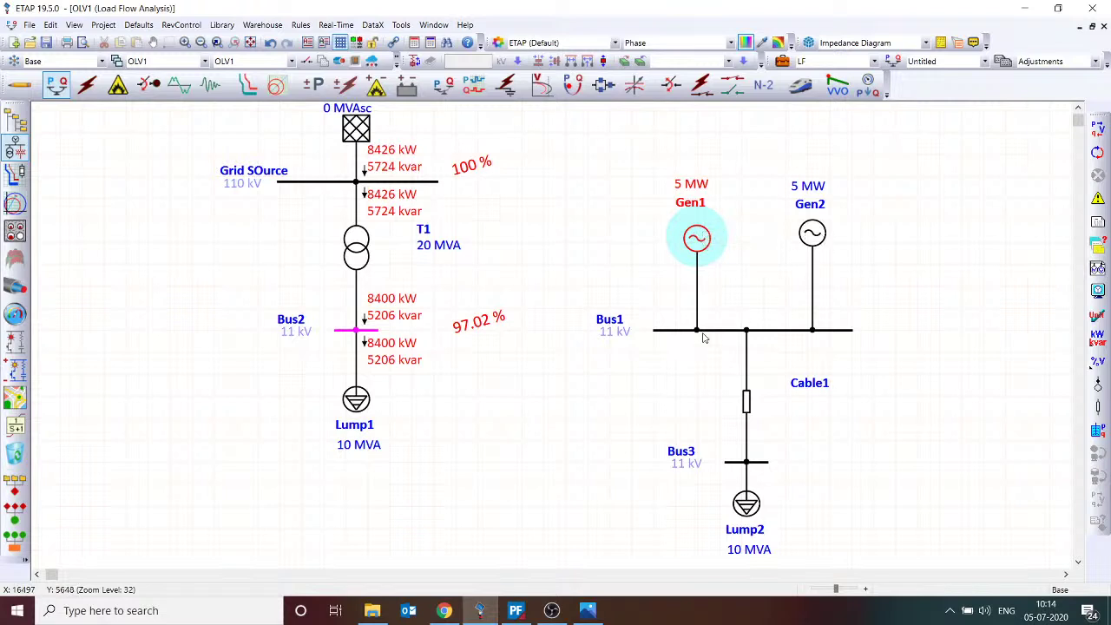
pyautogui.click(666, 332)
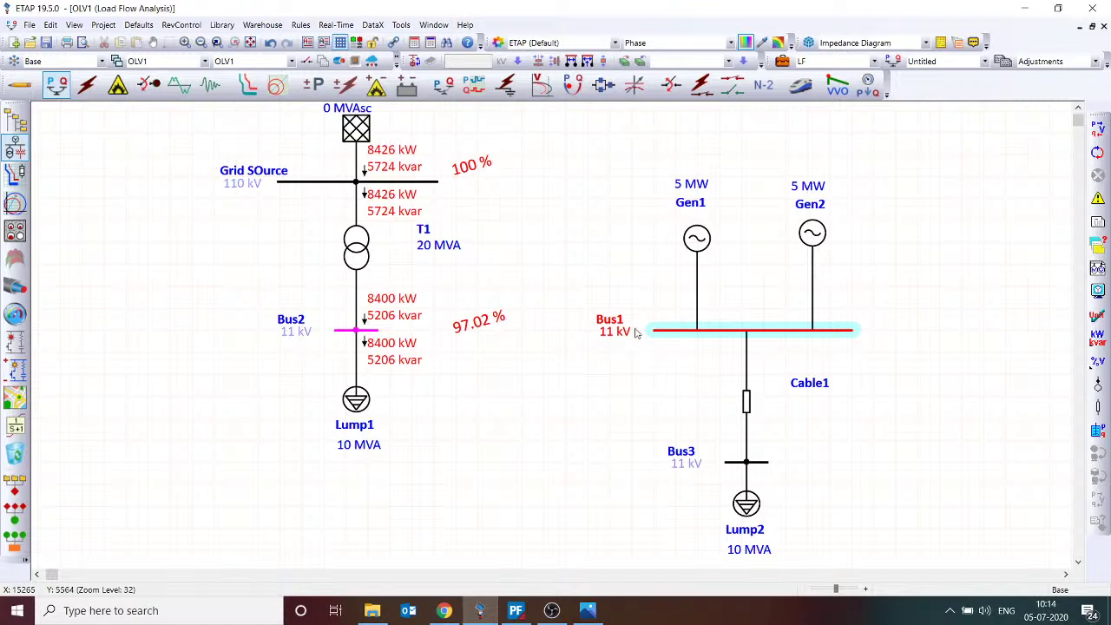
# - Take the 110 kV power grid U1 out of service, run the load flow, and return from the error report to the one-line diagram
pyautogui.doubleClick(350, 133)
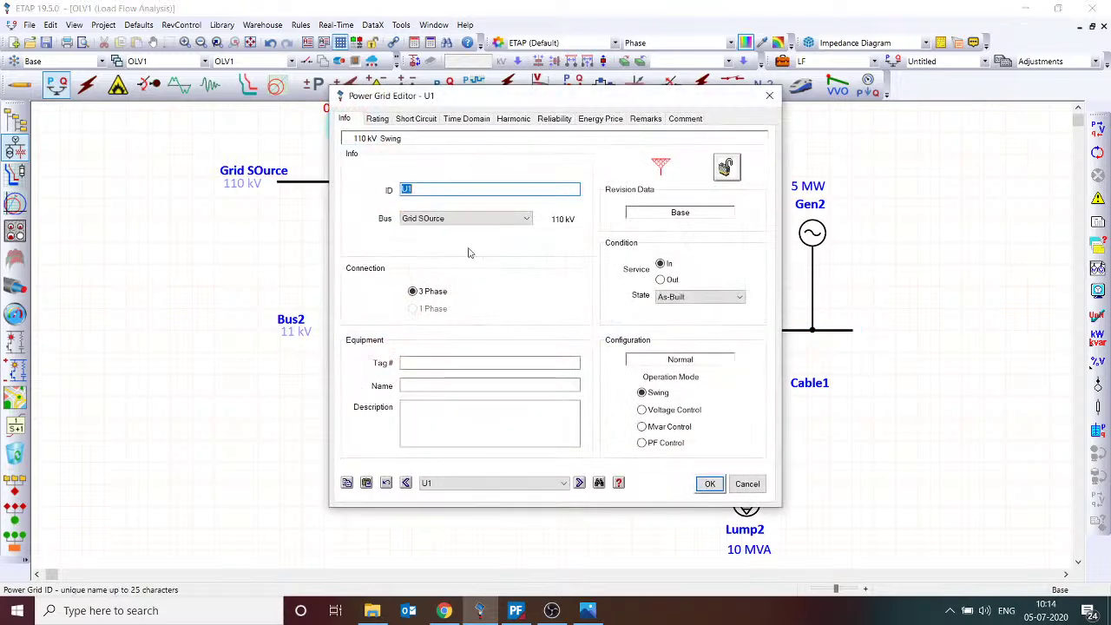
pyautogui.click(662, 279)
pyautogui.click(710, 484)
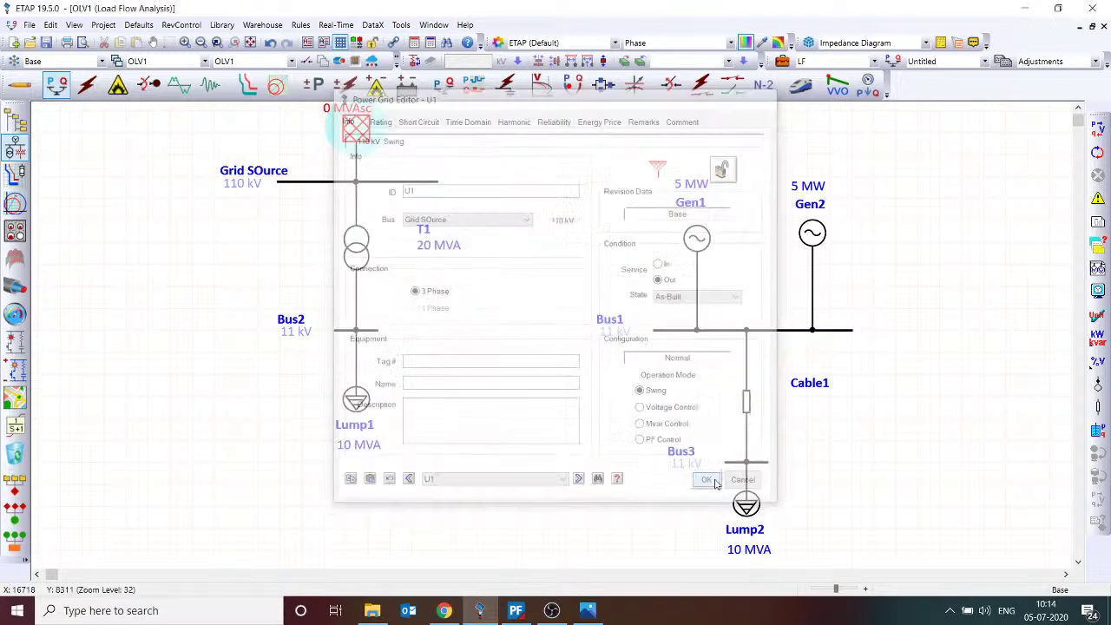
pyautogui.click(876, 396)
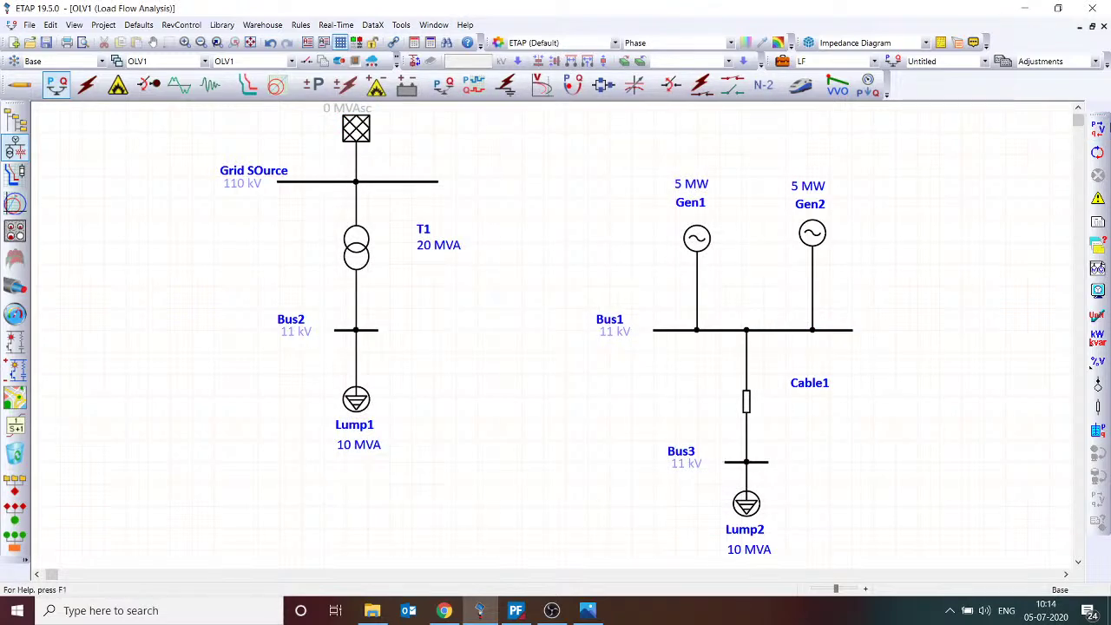
pyautogui.click(1097, 128)
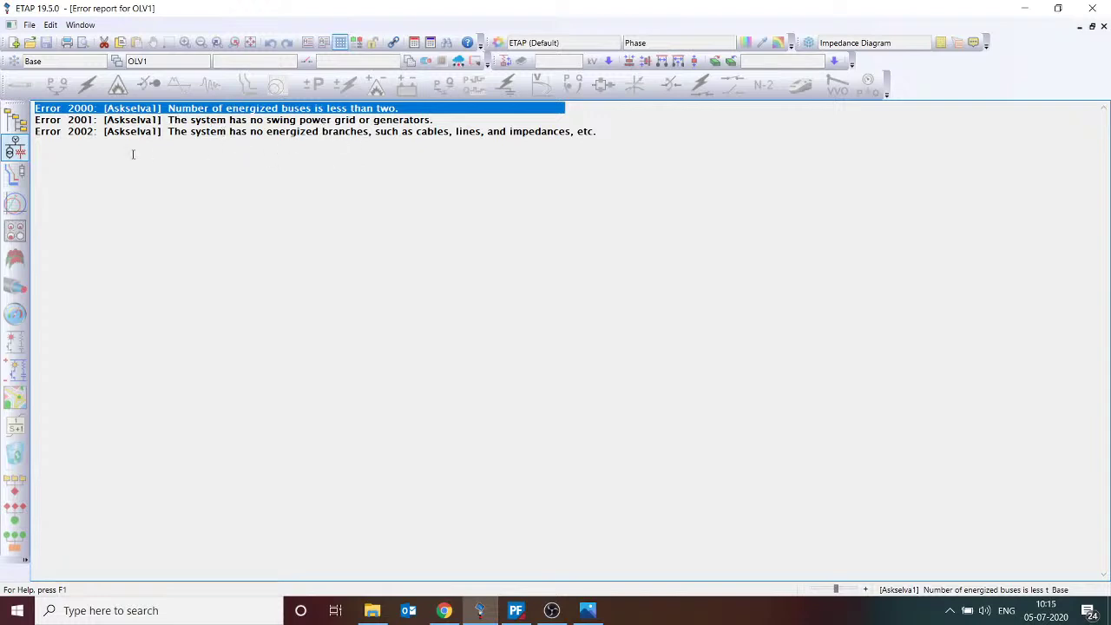
pyautogui.click(14, 151)
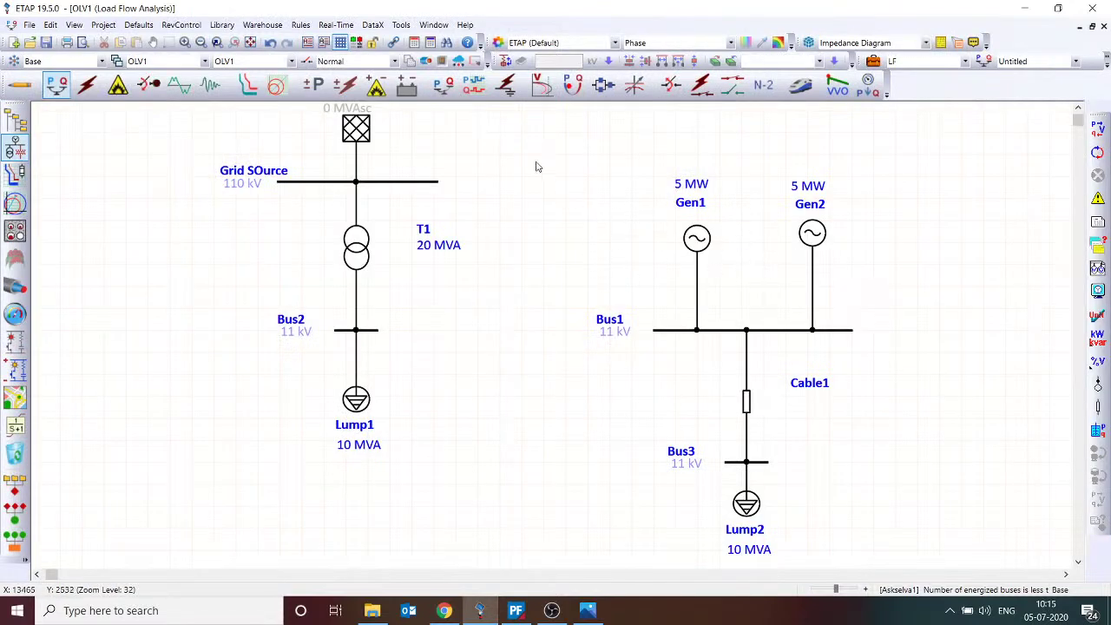
# - Turn on the continuity check and set the ETAP Project preference Voltage Control Source as Swing Source to True
pyautogui.click(357, 46)
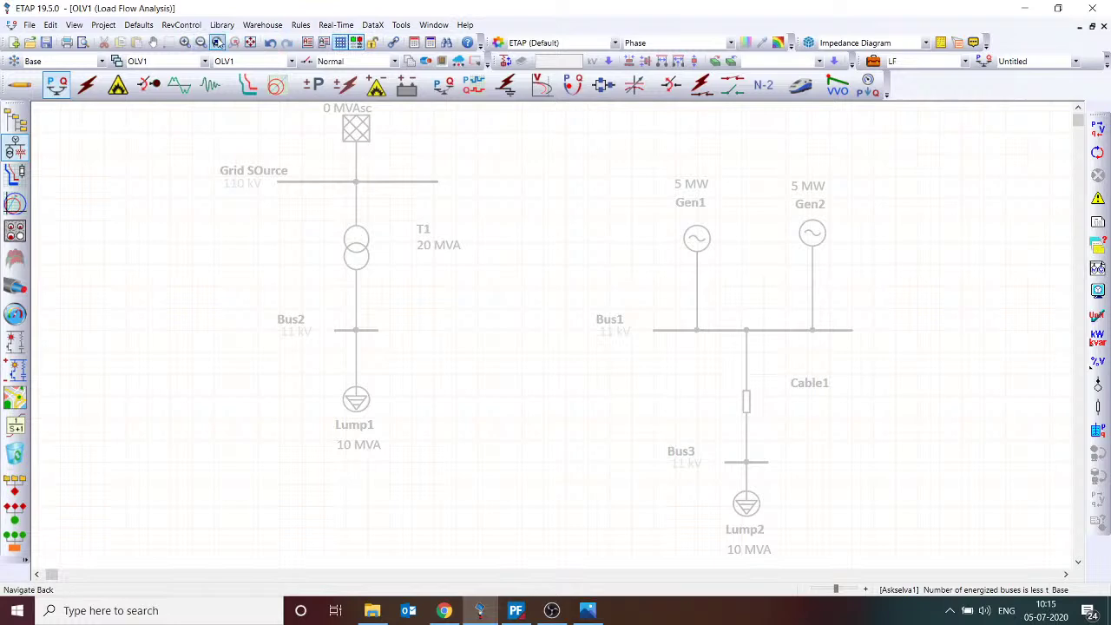
pyautogui.click(400, 24)
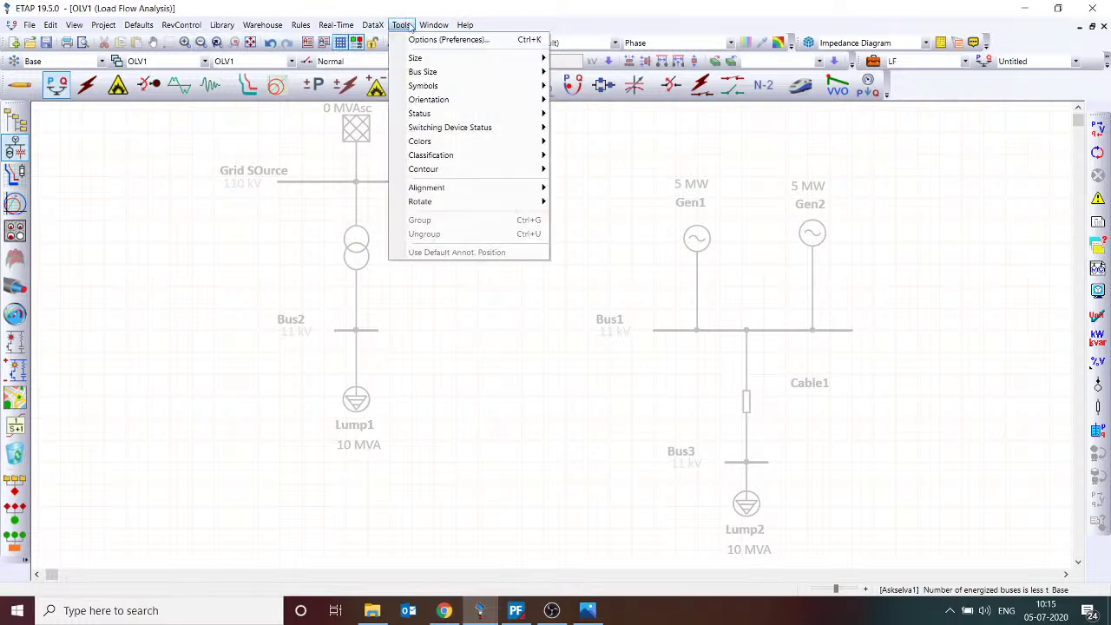
pyautogui.click(425, 37)
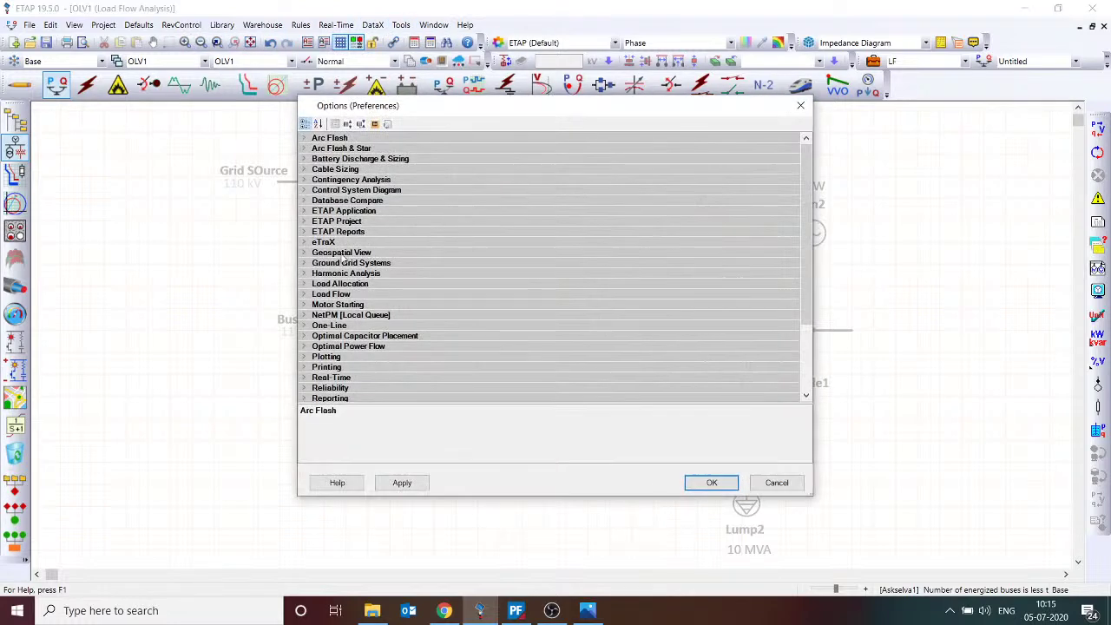
pyautogui.click(308, 222)
pyautogui.click(307, 222)
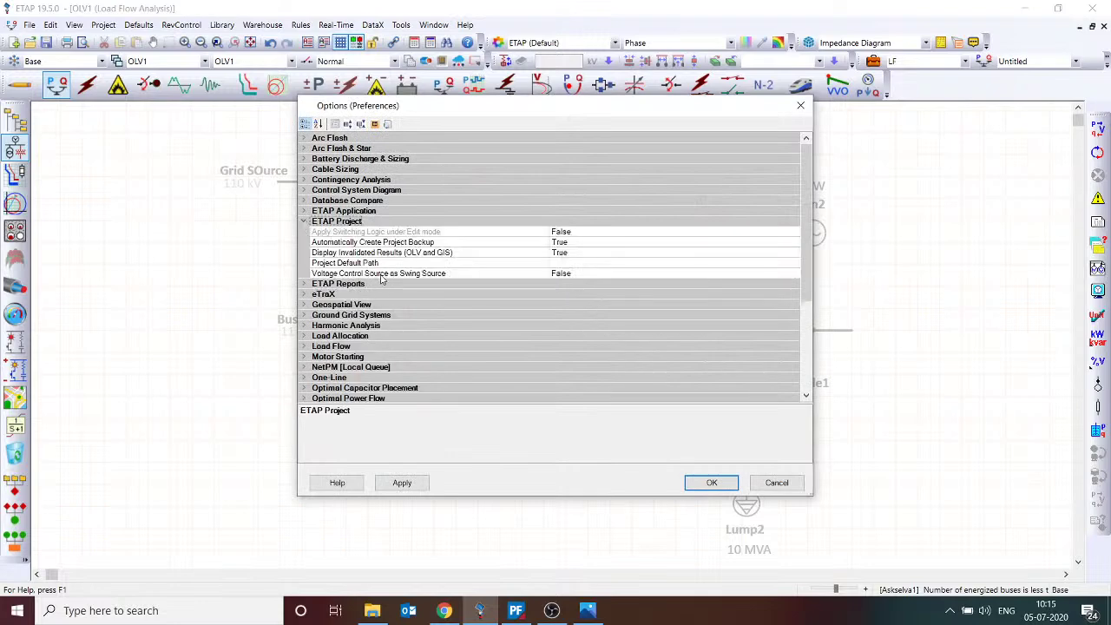
pyautogui.click(668, 276)
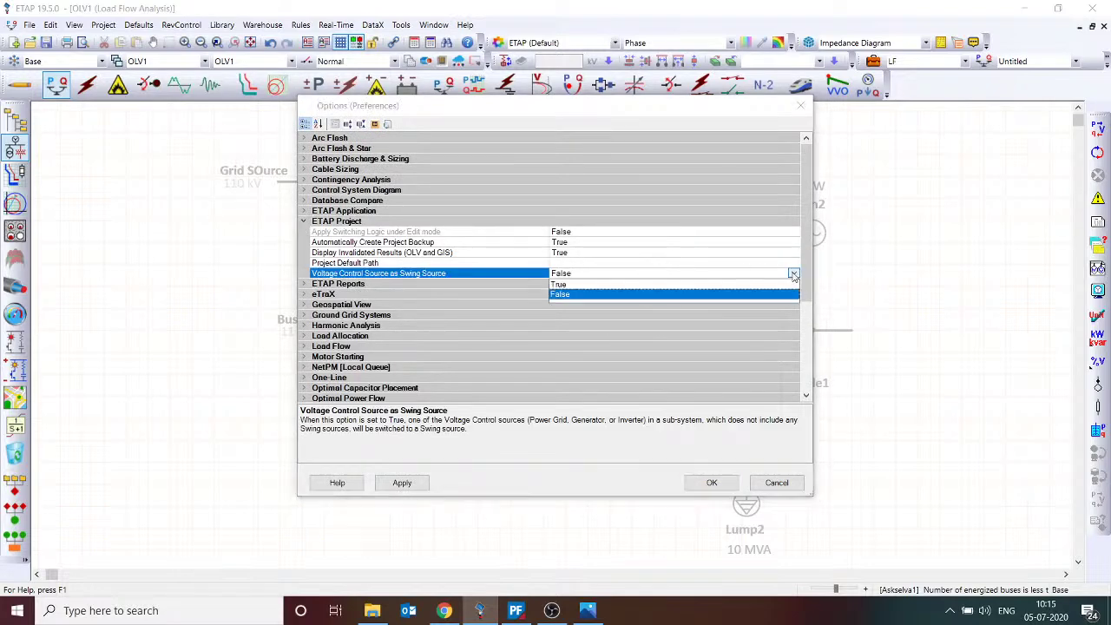
pyautogui.click(749, 284)
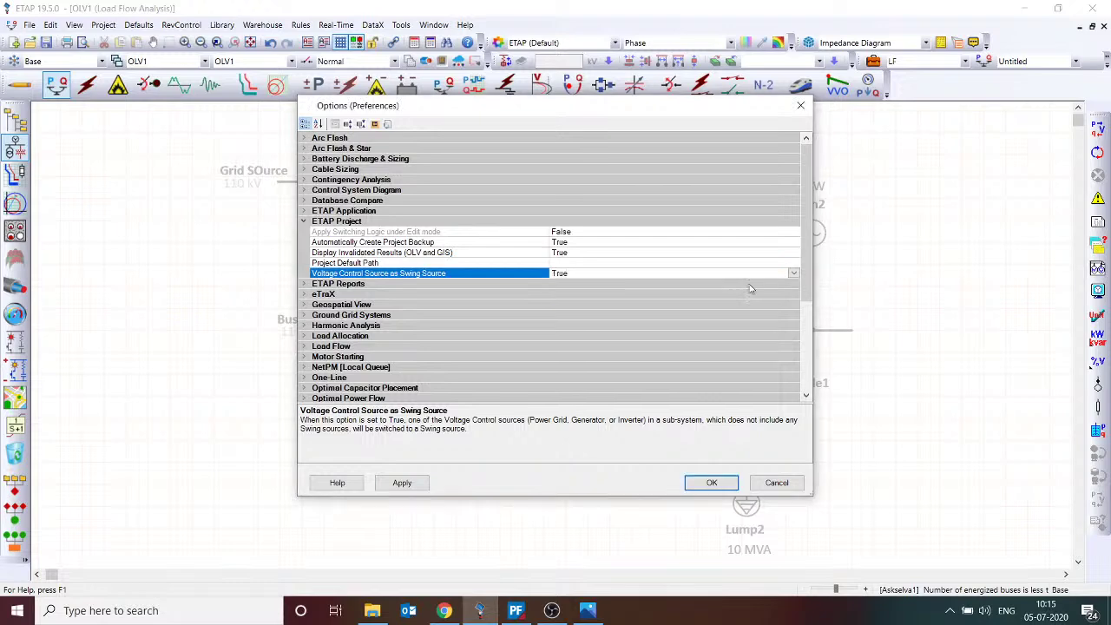
pyautogui.click(712, 483)
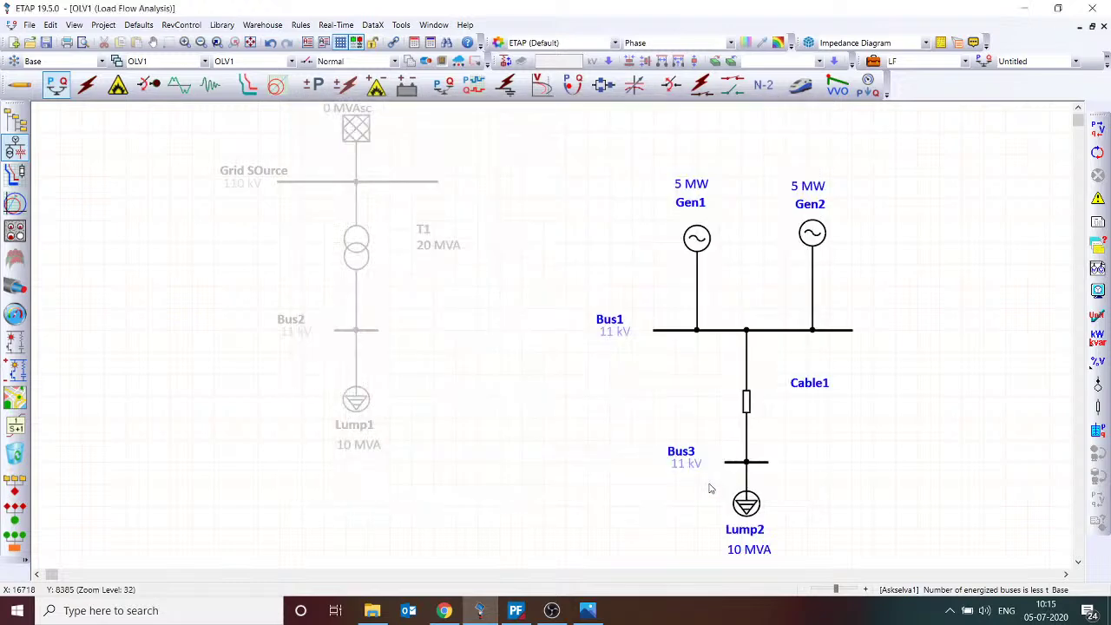
# - Check Gen1's operation mode and the generator-fed network around Bus1 without changing the generator data
pyautogui.click(697, 243)
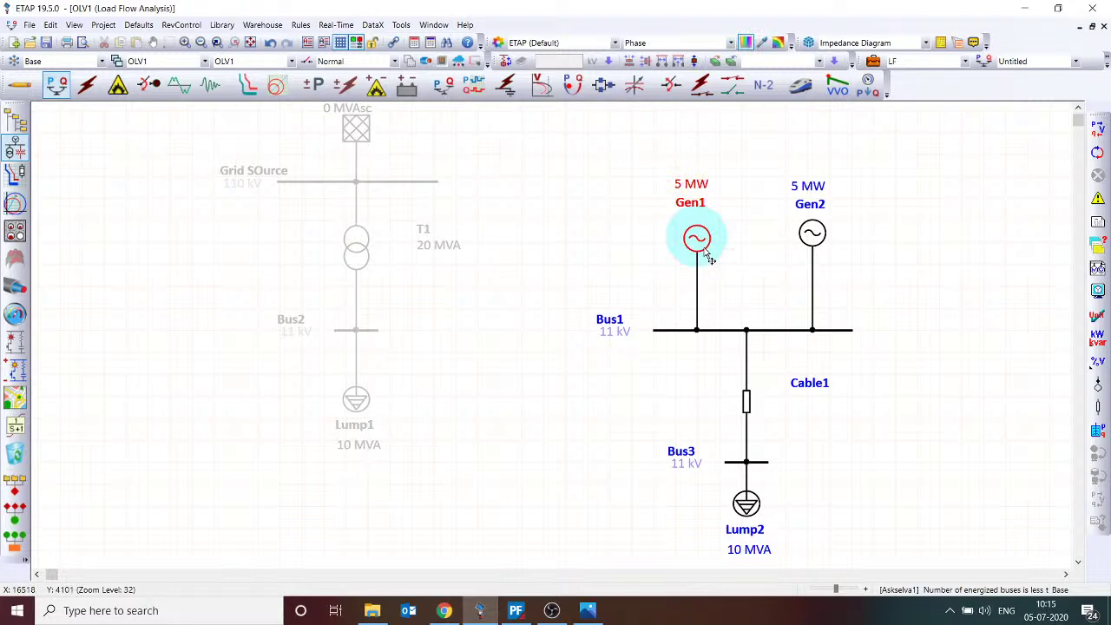
pyautogui.doubleClick(695, 242)
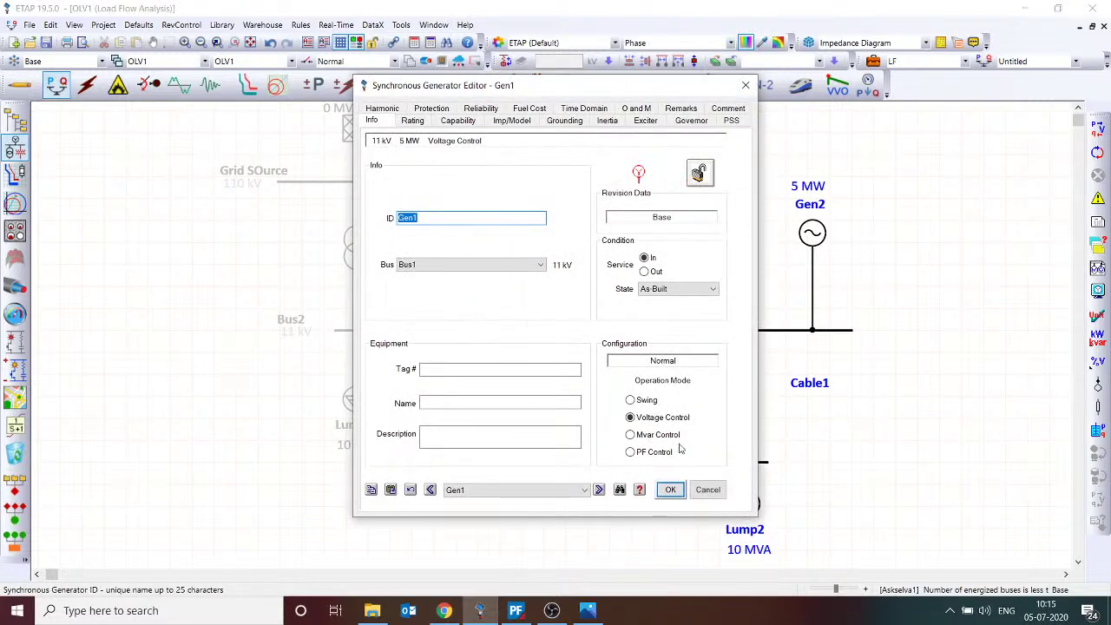
pyautogui.click(709, 491)
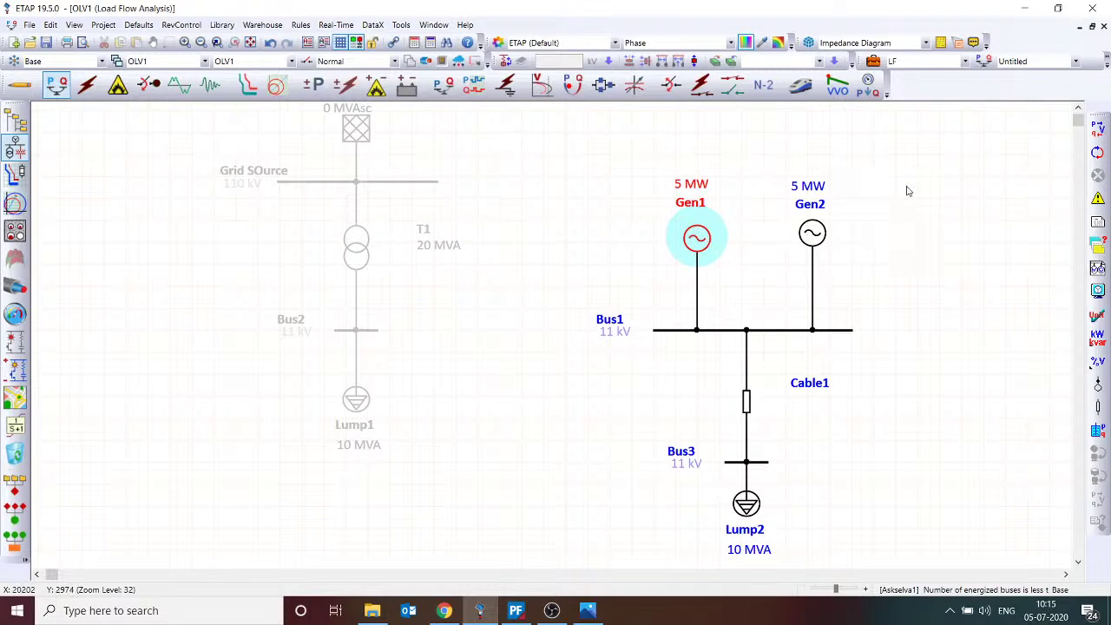
pyautogui.moveTo(899, 173); pyautogui.dragTo(610, 325)
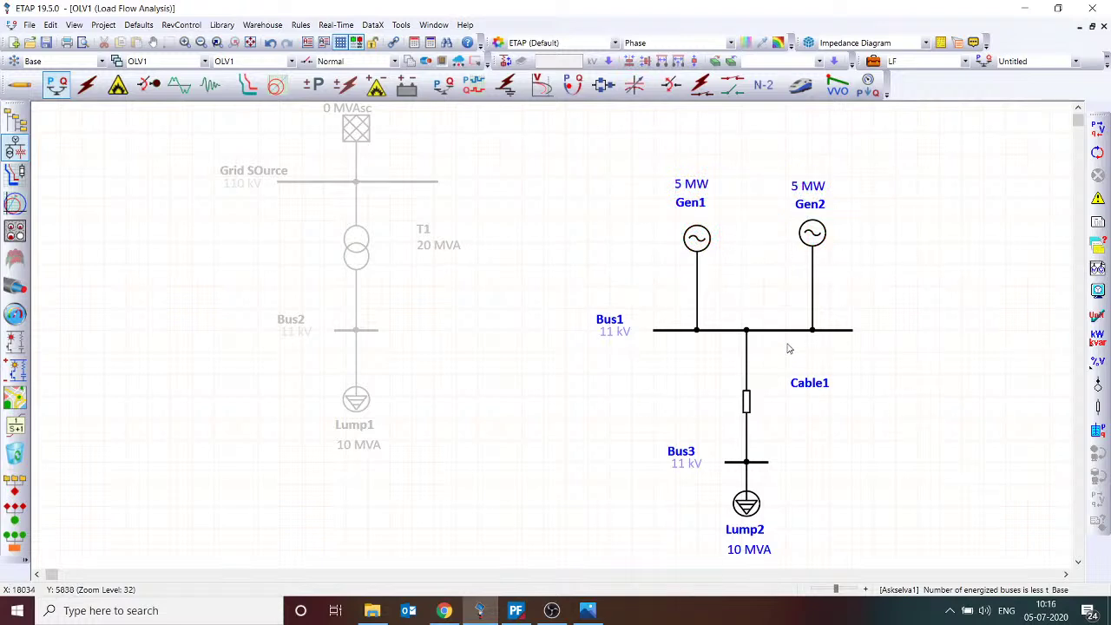
pyautogui.doubleClick(702, 243)
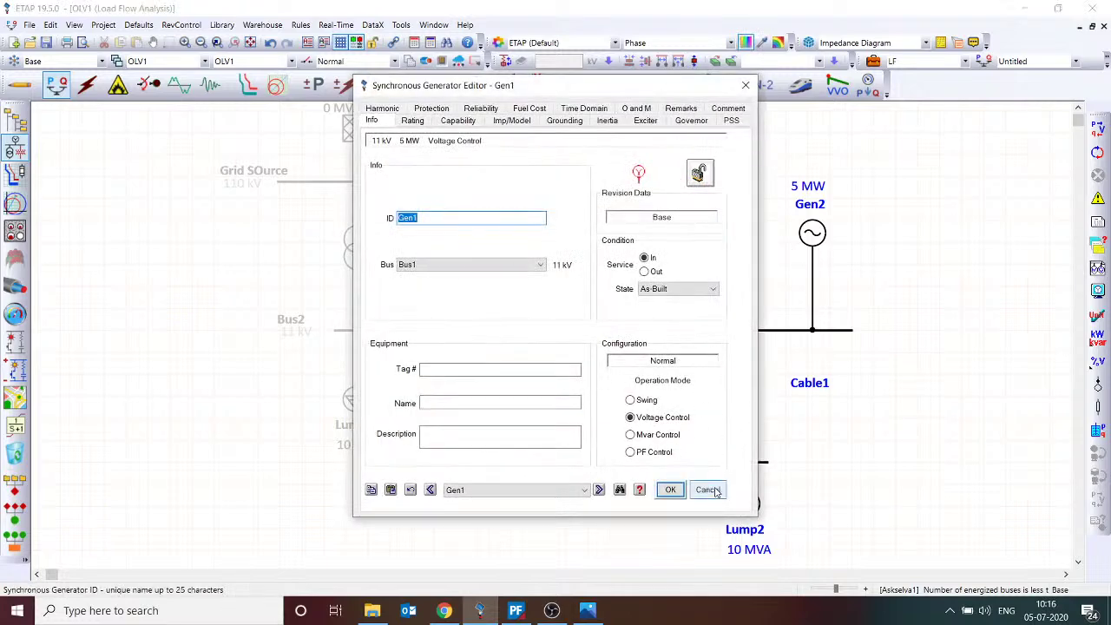
pyautogui.click(708, 488)
pyautogui.click(585, 218)
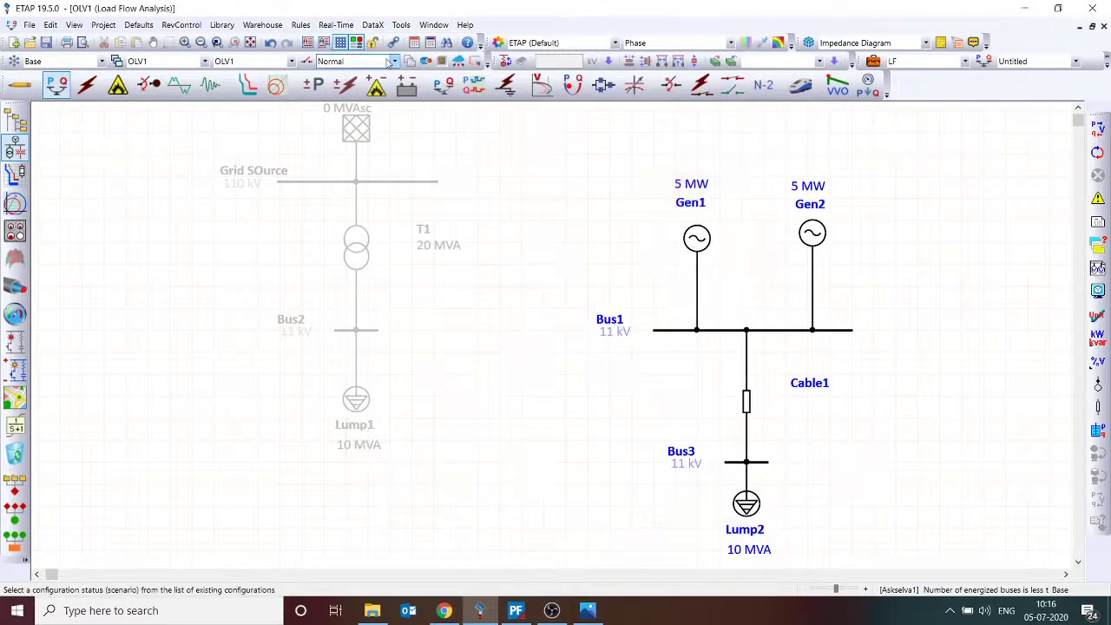
# - Check the ETAP Project preference Voltage Control Source as Swing Source and run the load flow
pyautogui.click(400, 24)
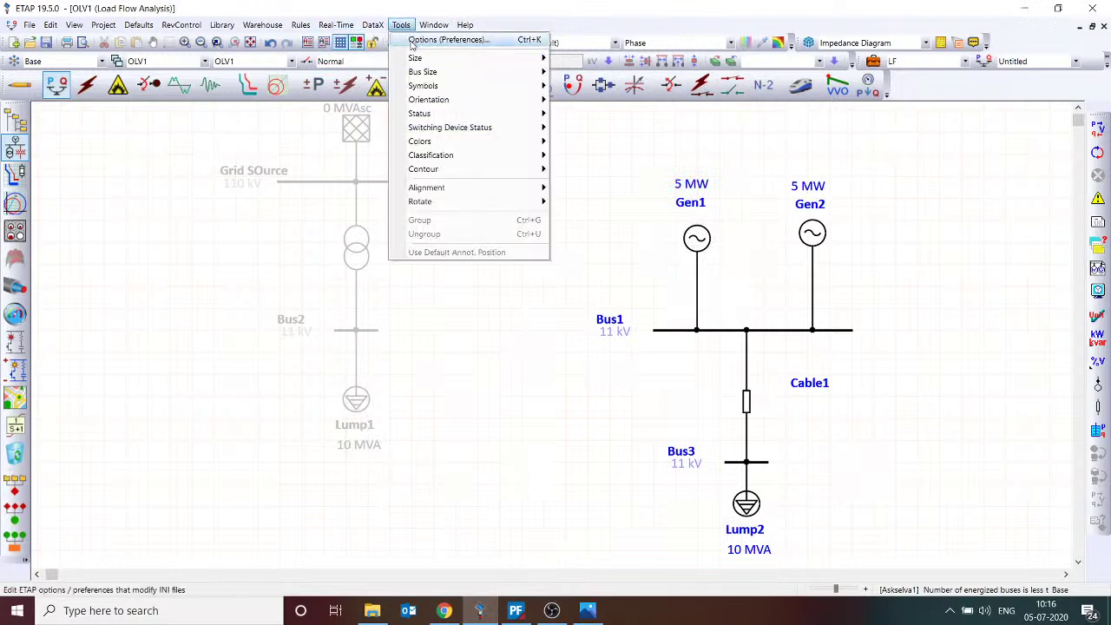
pyautogui.click(414, 39)
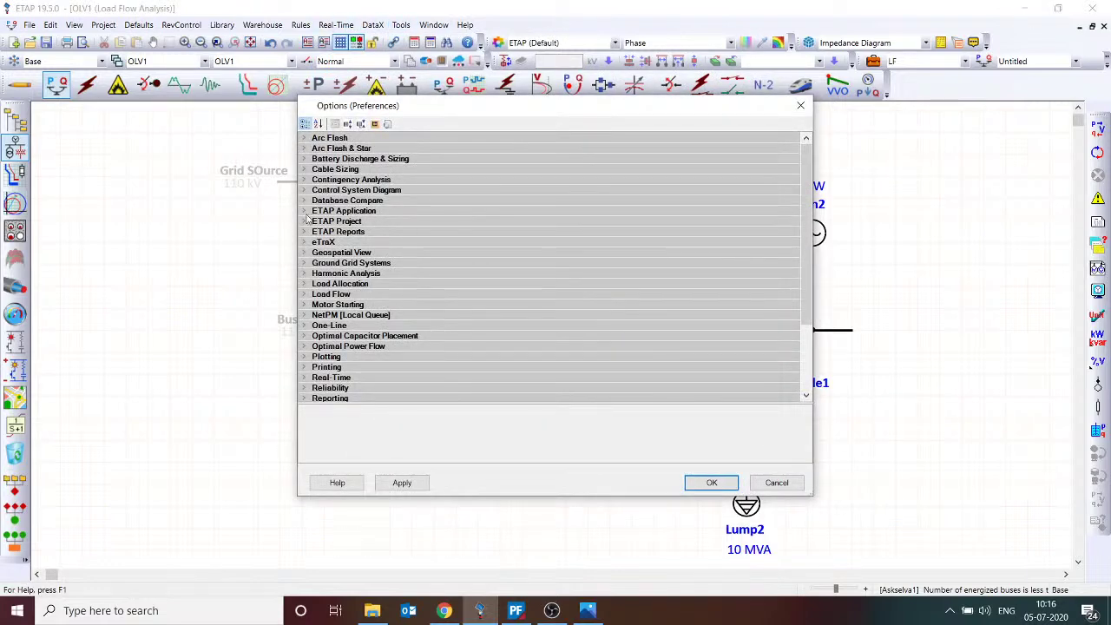
pyautogui.click(305, 221)
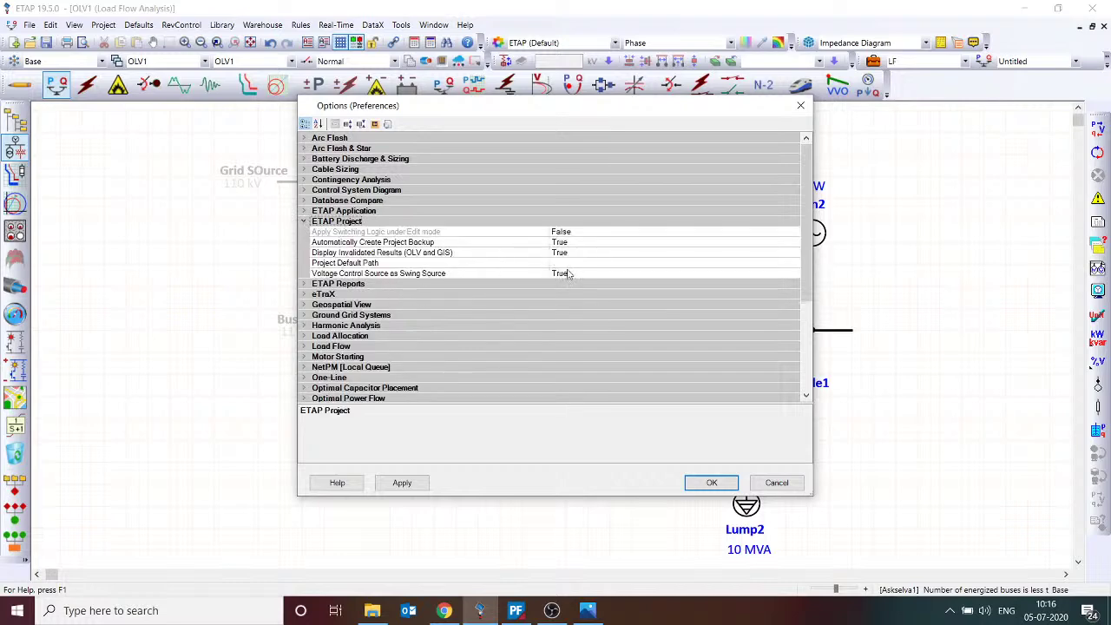
pyautogui.click(712, 482)
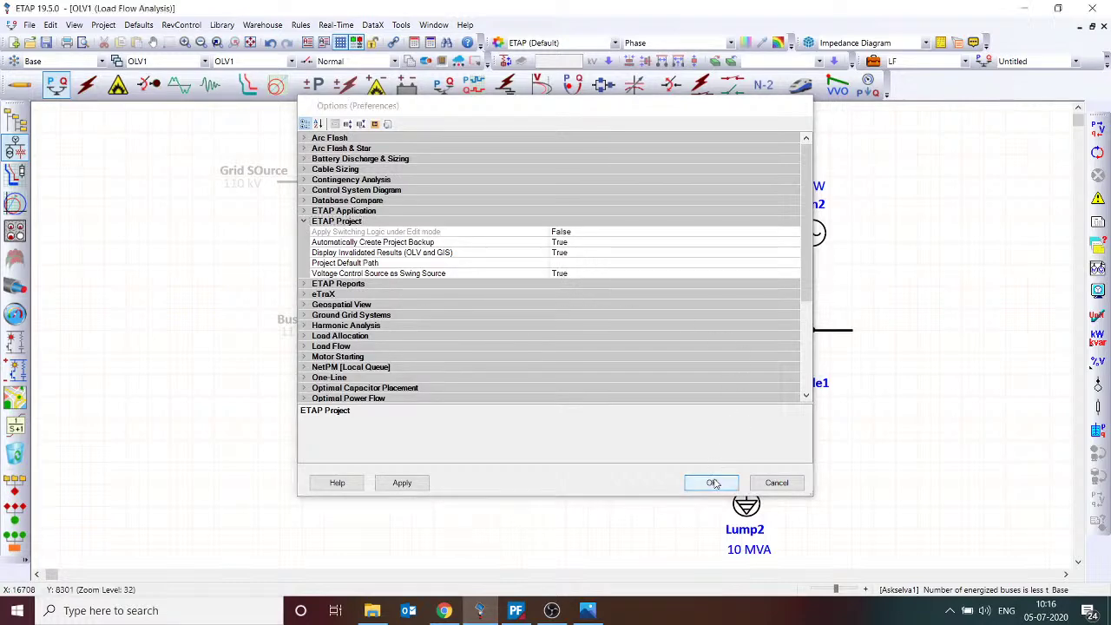
pyautogui.click(1098, 129)
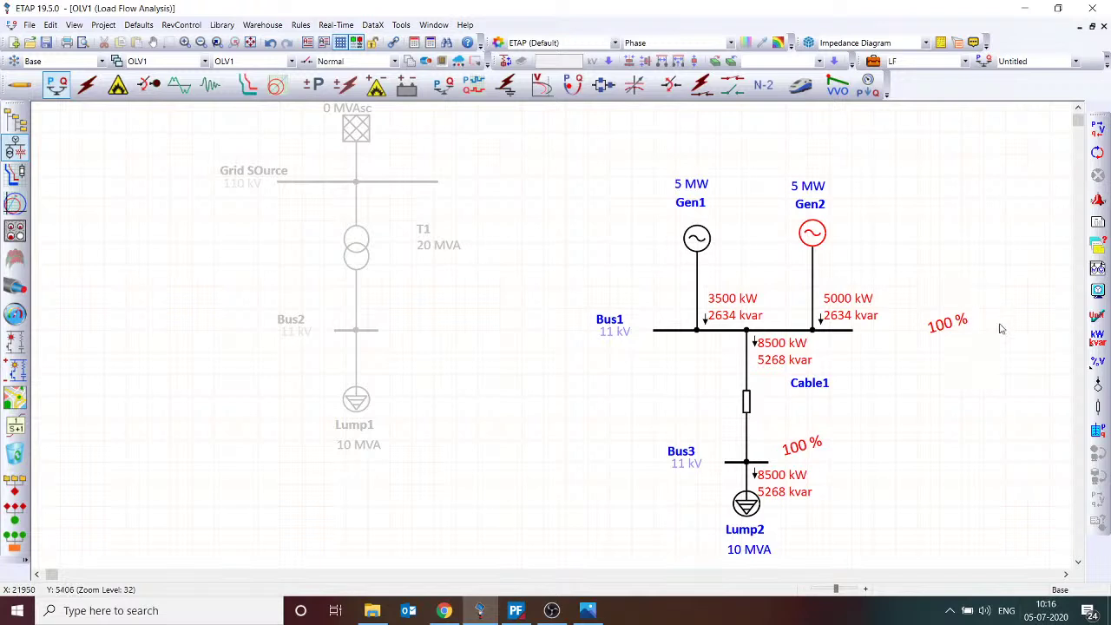
# - Set the load diversity factor of study case LF to Global and rerun the load flow
pyautogui.scroll(-1, 947, 351)
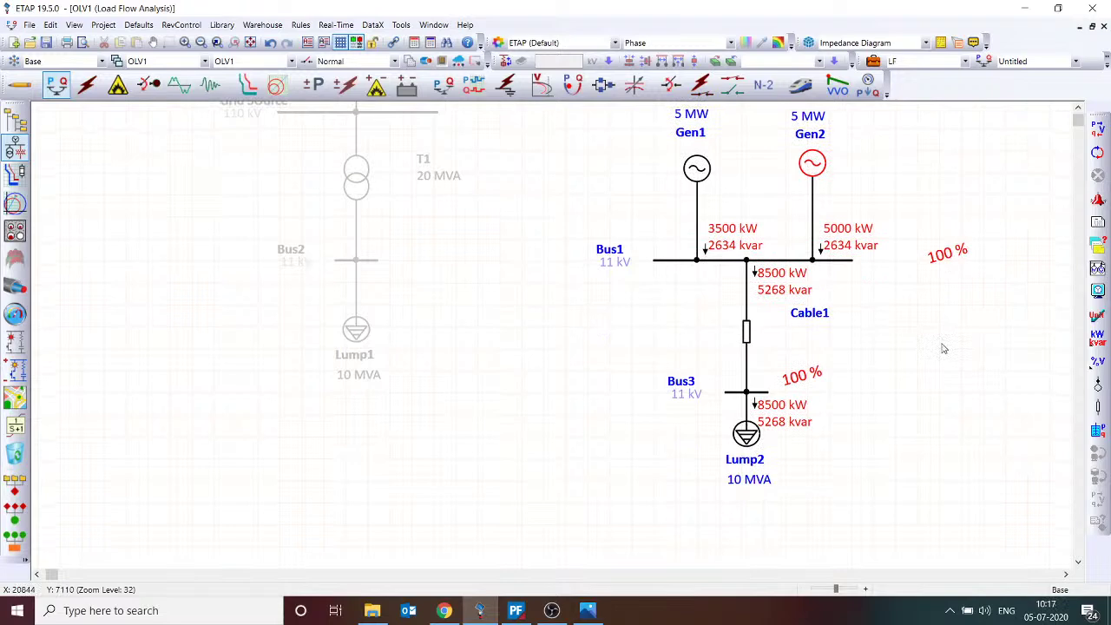
pyautogui.click(874, 61)
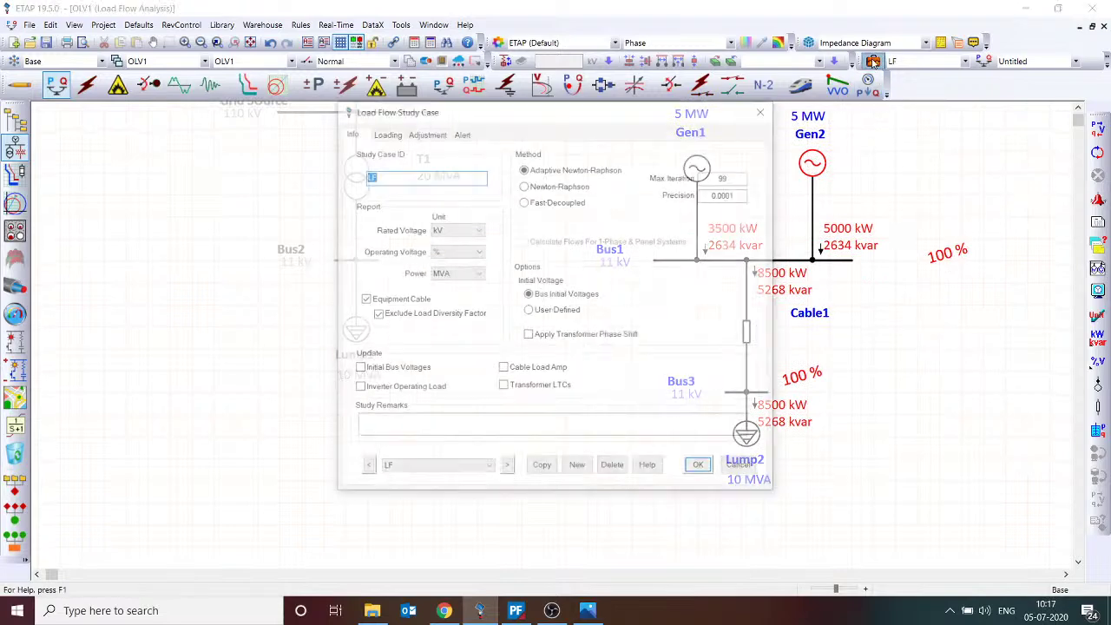
pyautogui.moveTo(610, 115); pyautogui.dragTo(397, 114)
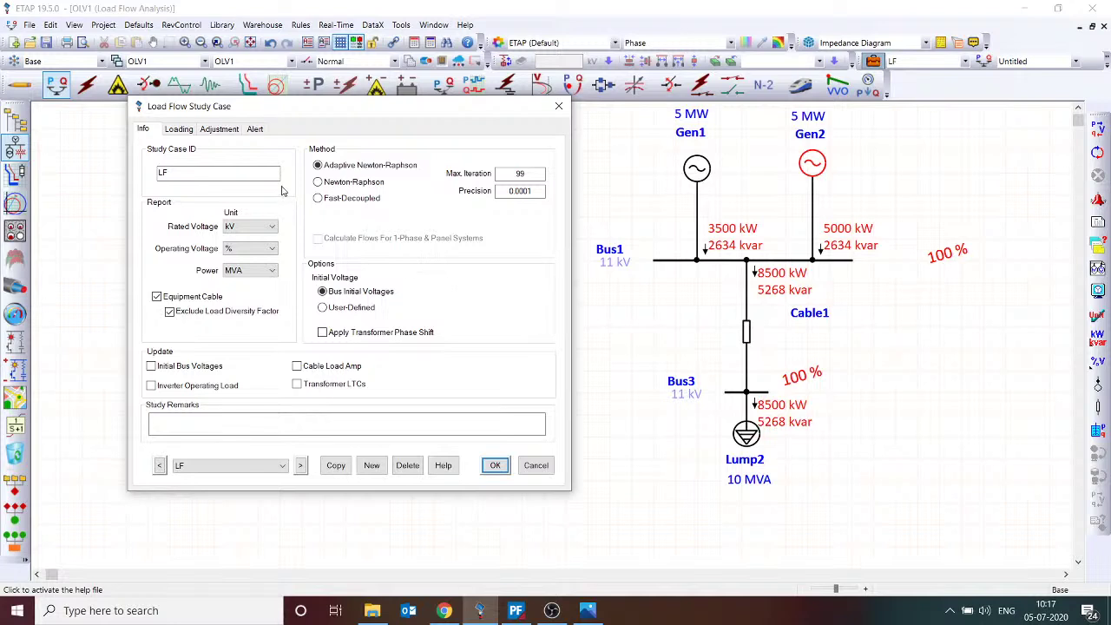
pyautogui.click(182, 129)
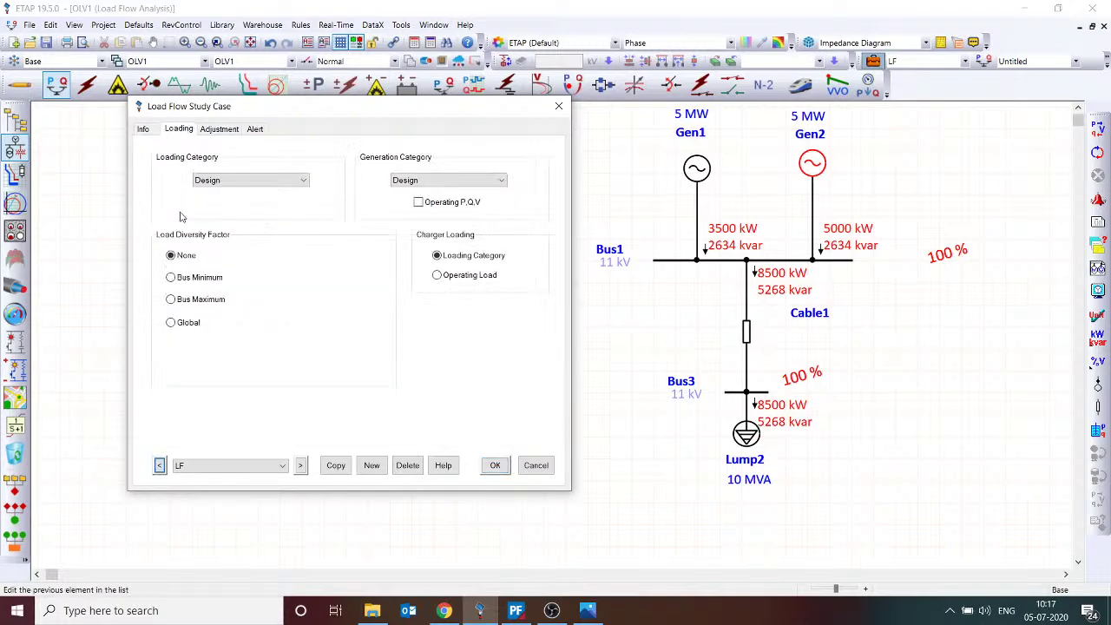
pyautogui.click(190, 328)
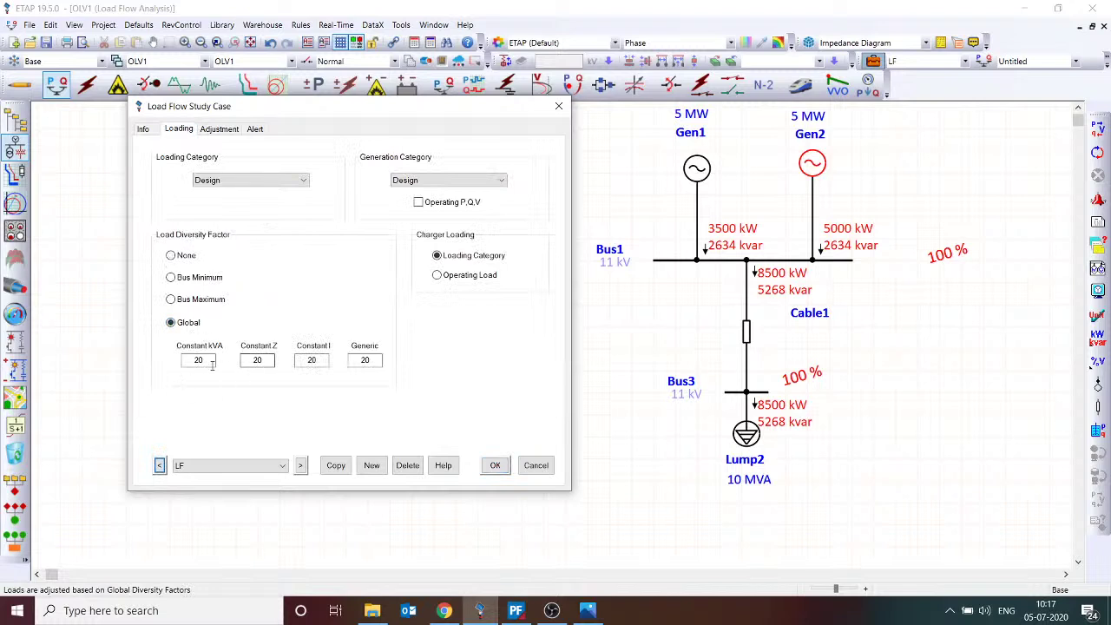
pyautogui.click(495, 467)
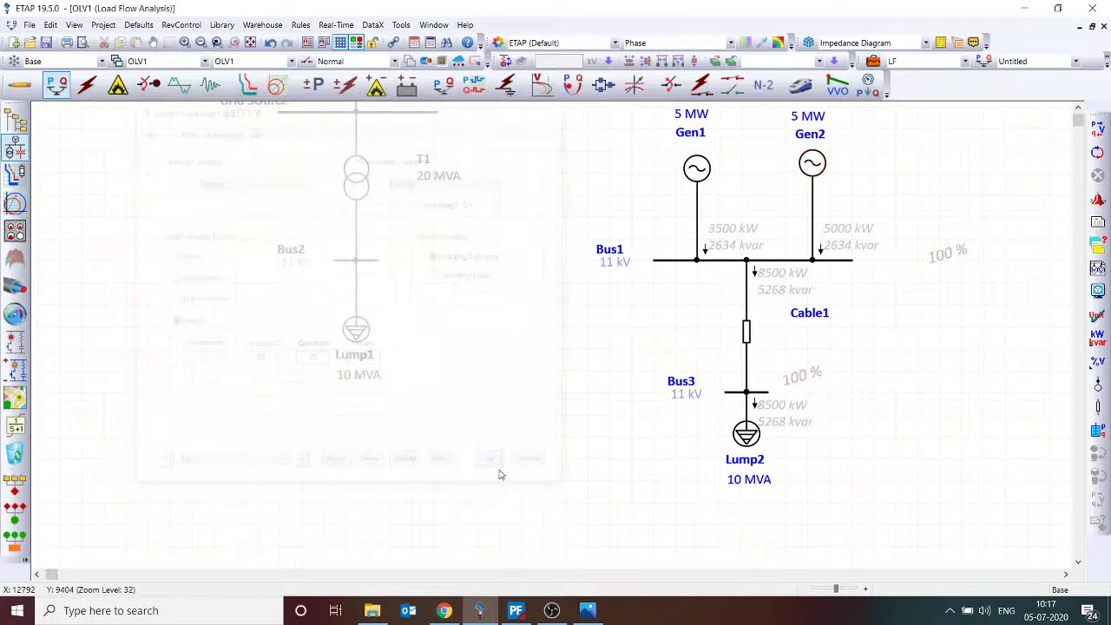
pyautogui.click(1101, 135)
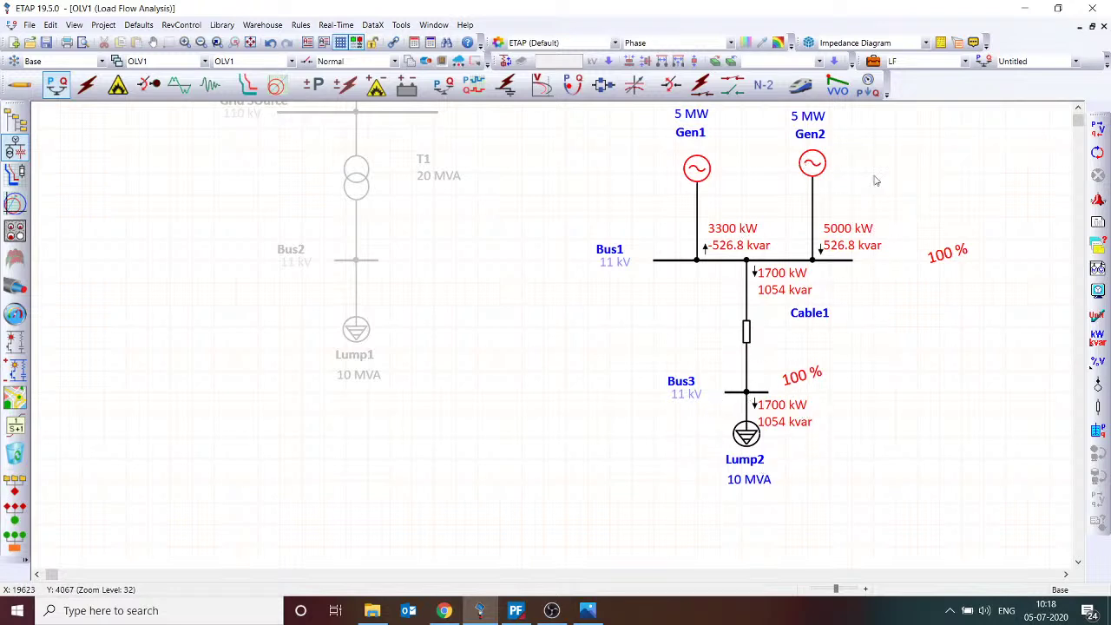
# - Review Gen2's operation mode and rating data, and select Gen1 to compare its power flow
pyautogui.doubleClick(812, 165)
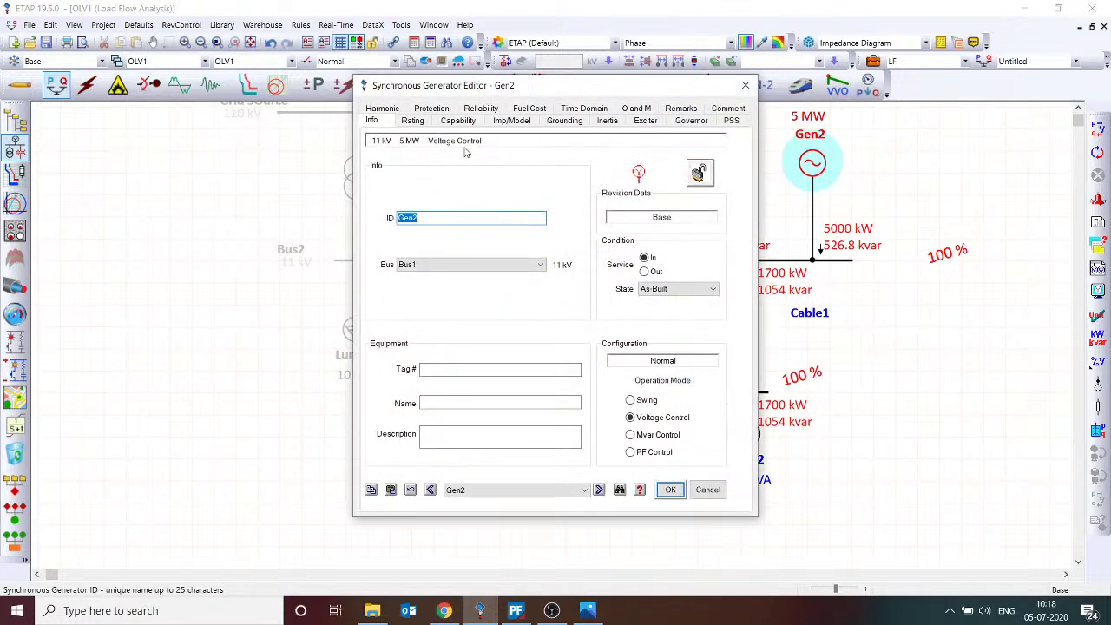
pyautogui.click(412, 120)
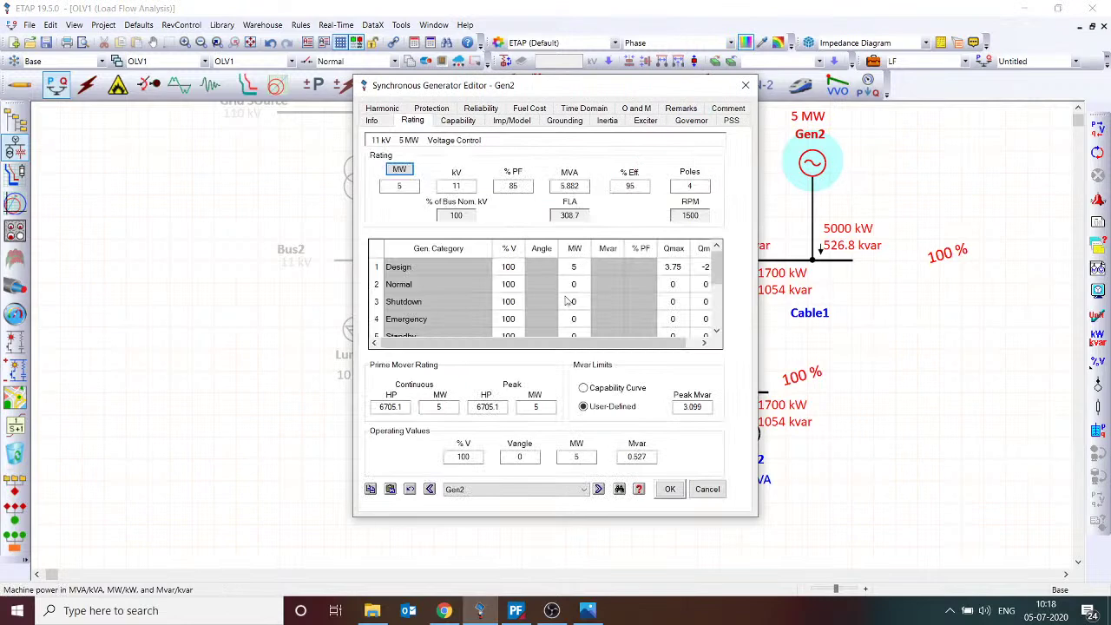
pyautogui.click(670, 489)
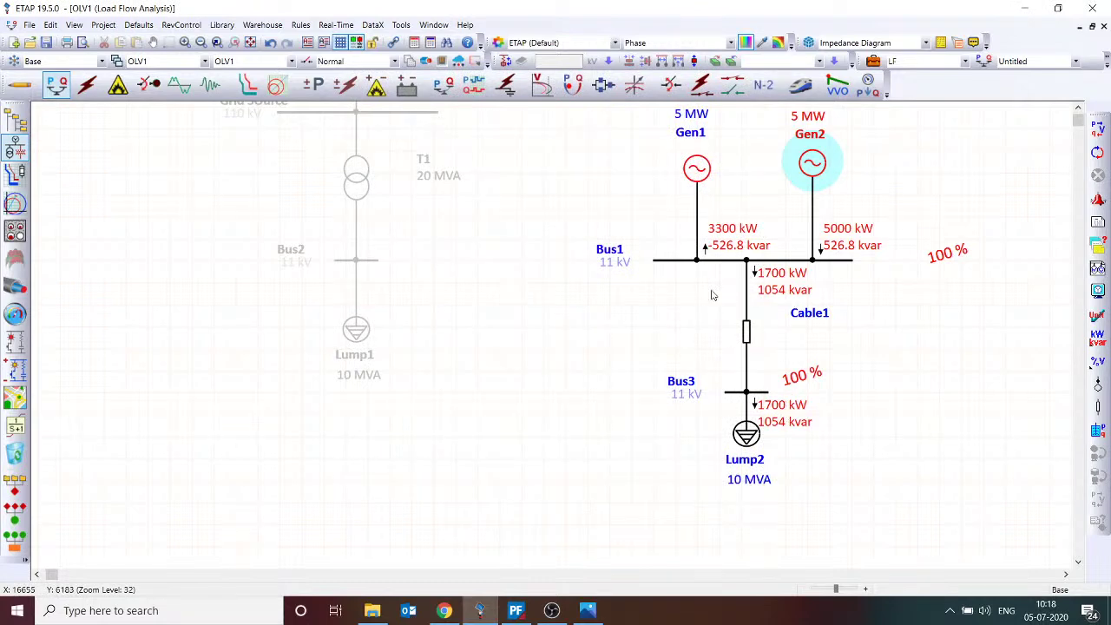
pyautogui.click(699, 169)
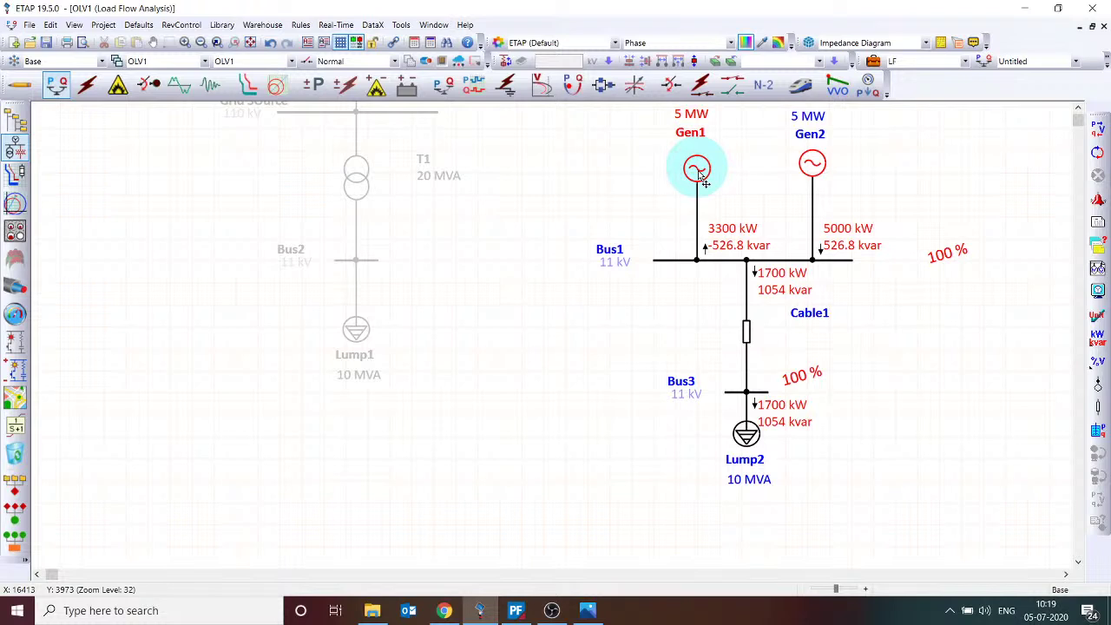
# - Turn off the continuity check and review the service condition and rating data of power grid U1
pyautogui.scroll(3, 704, 178)
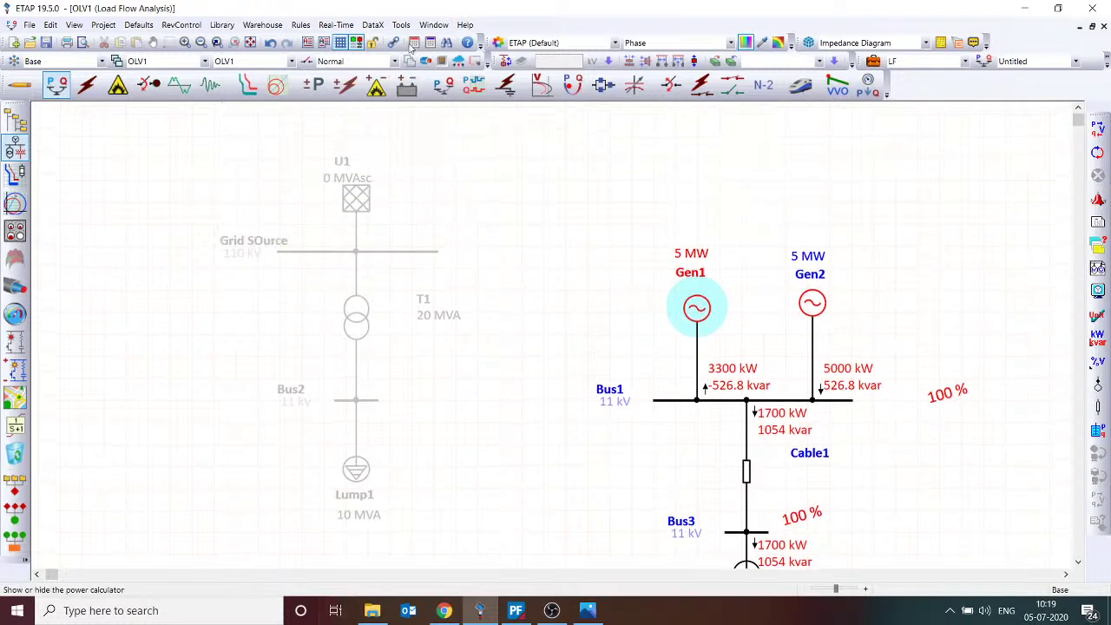
pyautogui.click(341, 42)
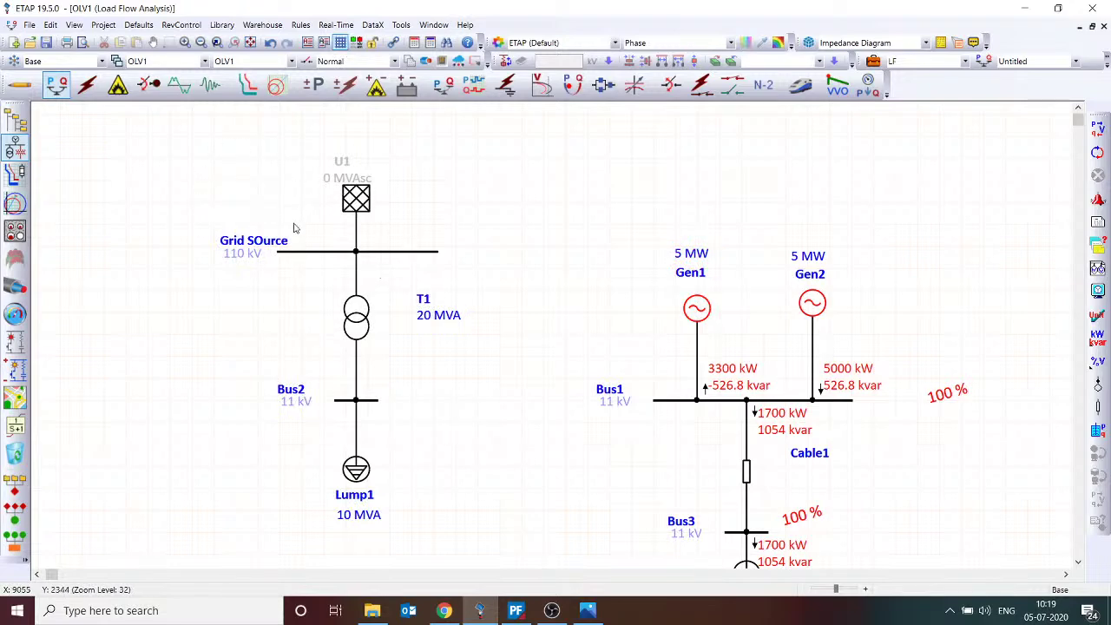
pyautogui.moveTo(204, 222); pyautogui.dragTo(461, 285)
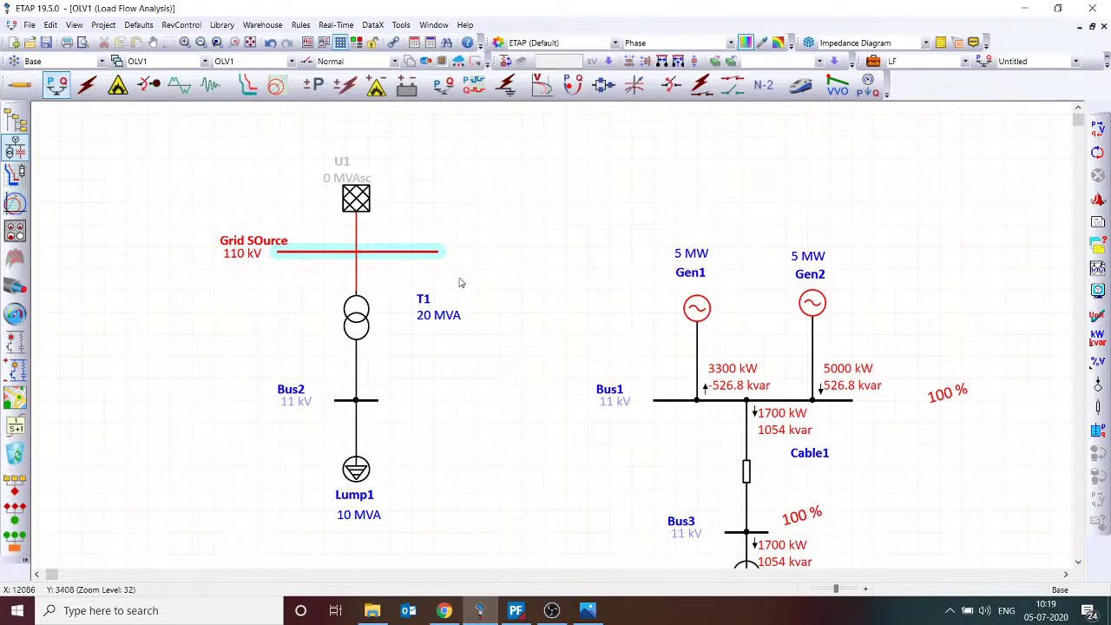
pyautogui.doubleClick(356, 198)
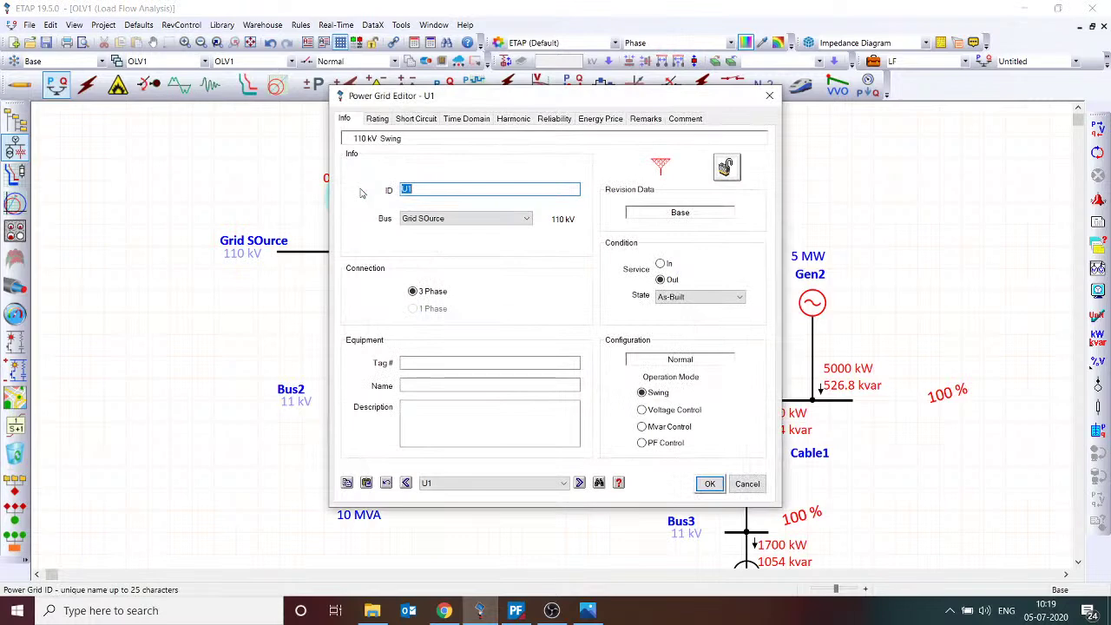
pyautogui.click(380, 124)
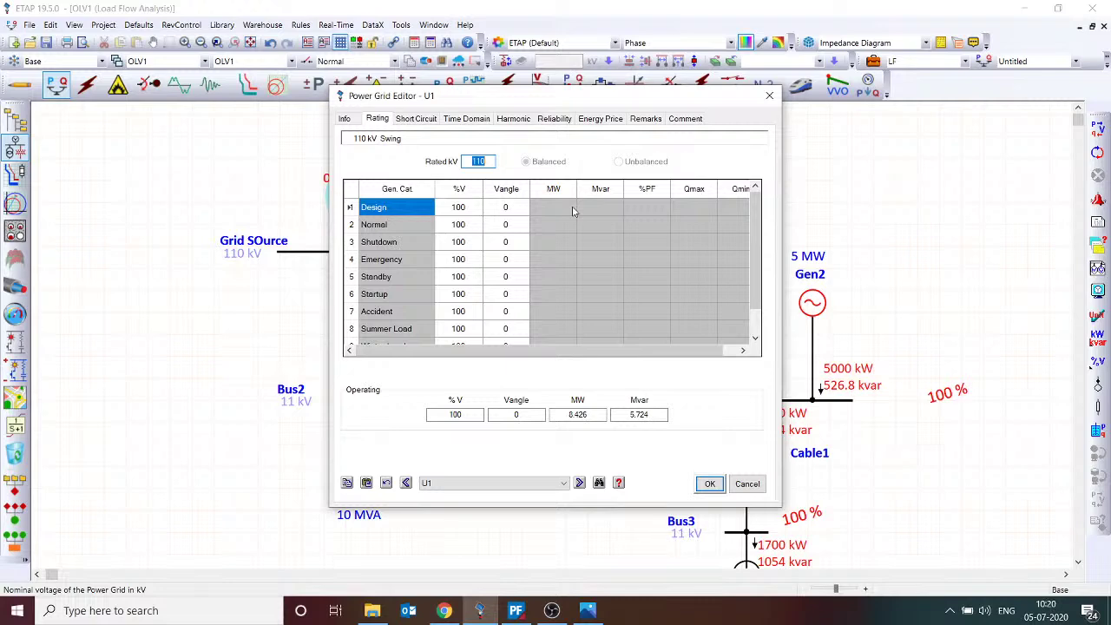
pyautogui.click(769, 96)
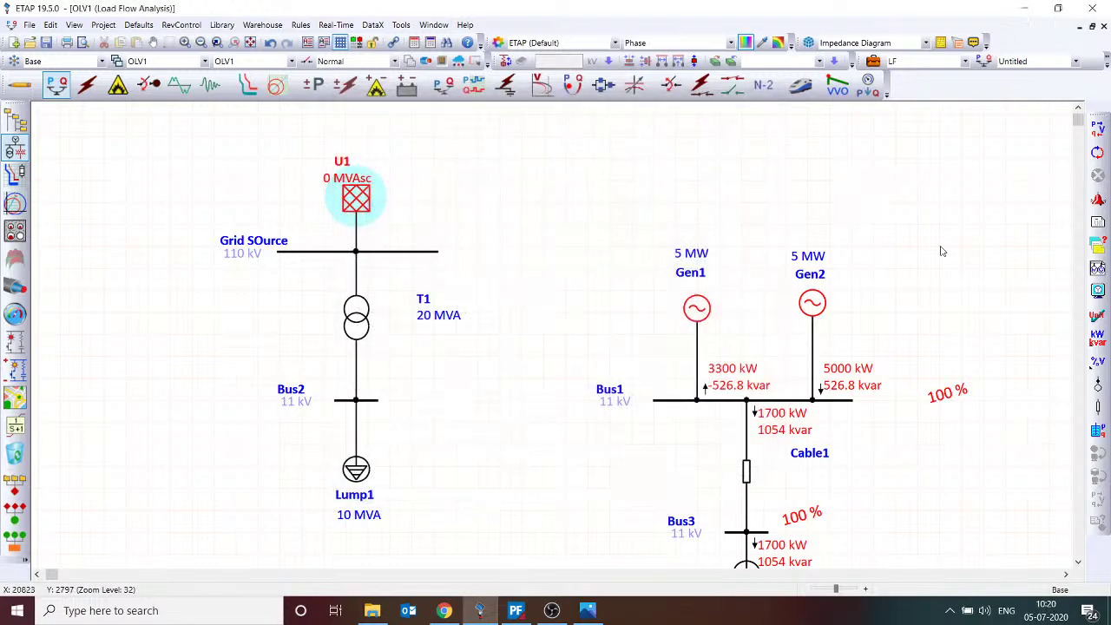
# - Compare the grid-fed network with the generator-fed network on the one-line diagram, highlighting each one in turn
pyautogui.scroll(-1, 942, 251)
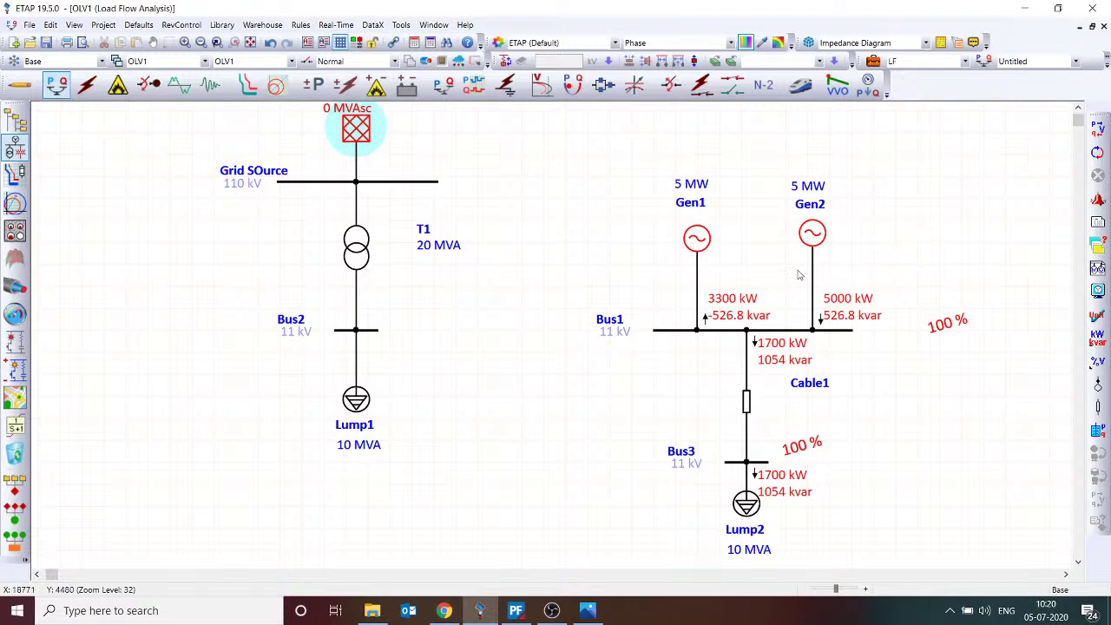
pyautogui.click(515, 306)
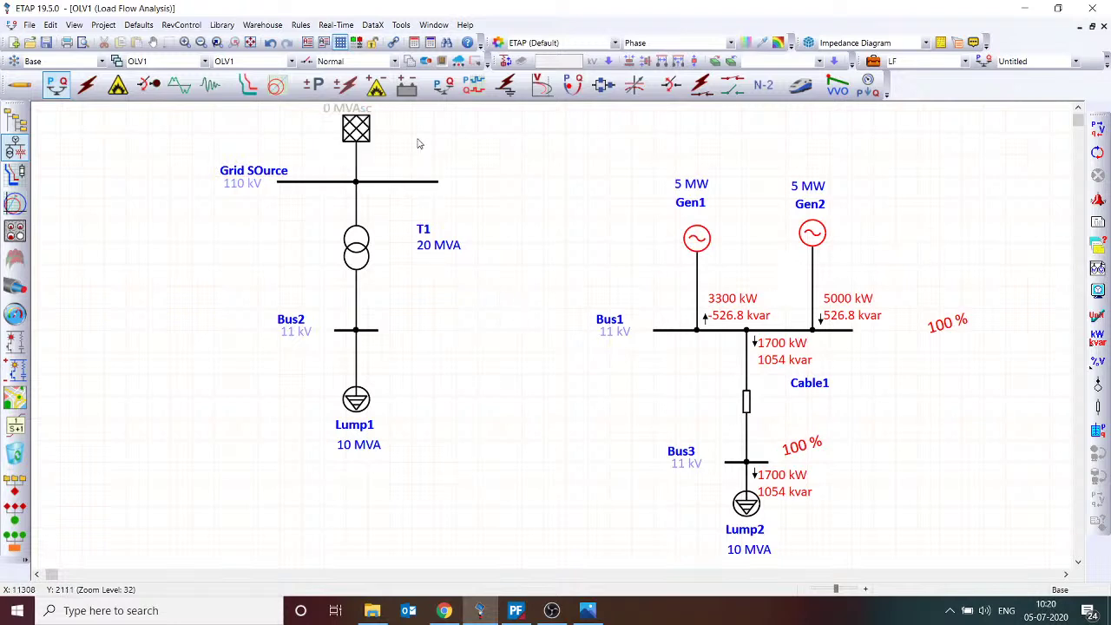
pyautogui.moveTo(420, 135); pyautogui.dragTo(260, 374)
pyautogui.click(435, 356)
pyautogui.moveTo(569, 140); pyautogui.dragTo(988, 550)
pyautogui.click(955, 373)
pyautogui.moveTo(916, 143); pyautogui.dragTo(581, 521)
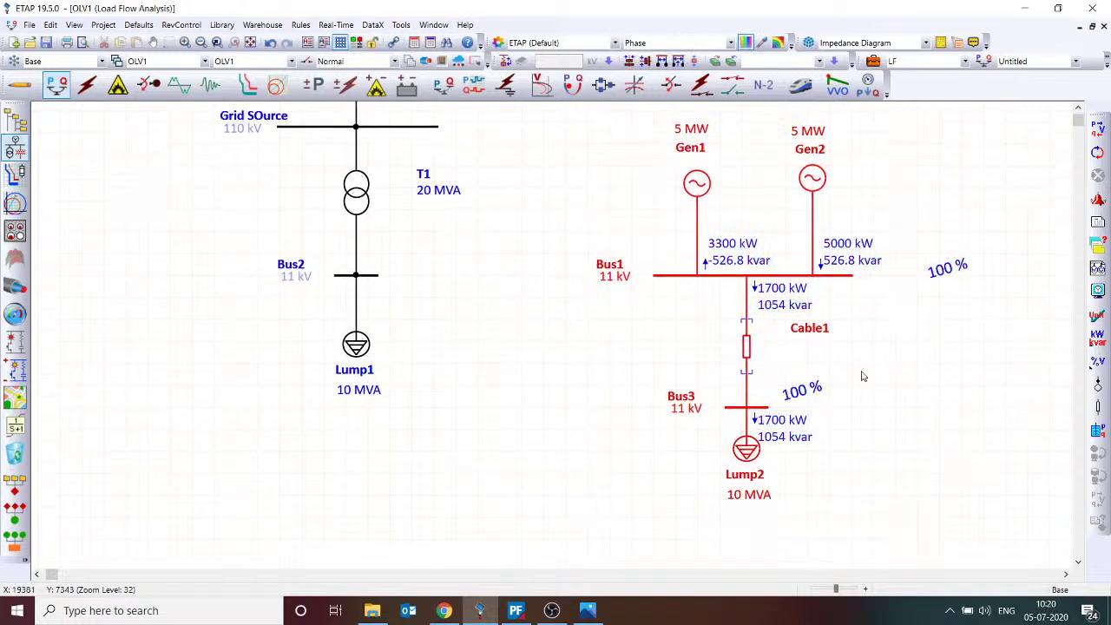
pyautogui.click(886, 155)
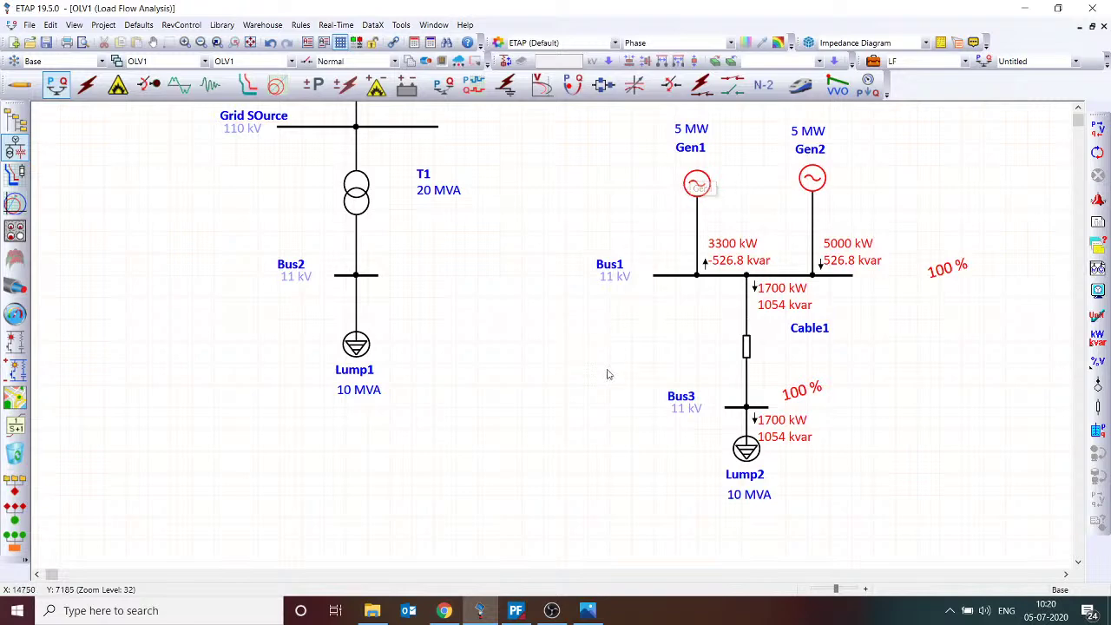
# - Switch to DIgSILENT PowerFactory and open the settings of the load flow calculation
pyautogui.click(524, 612)
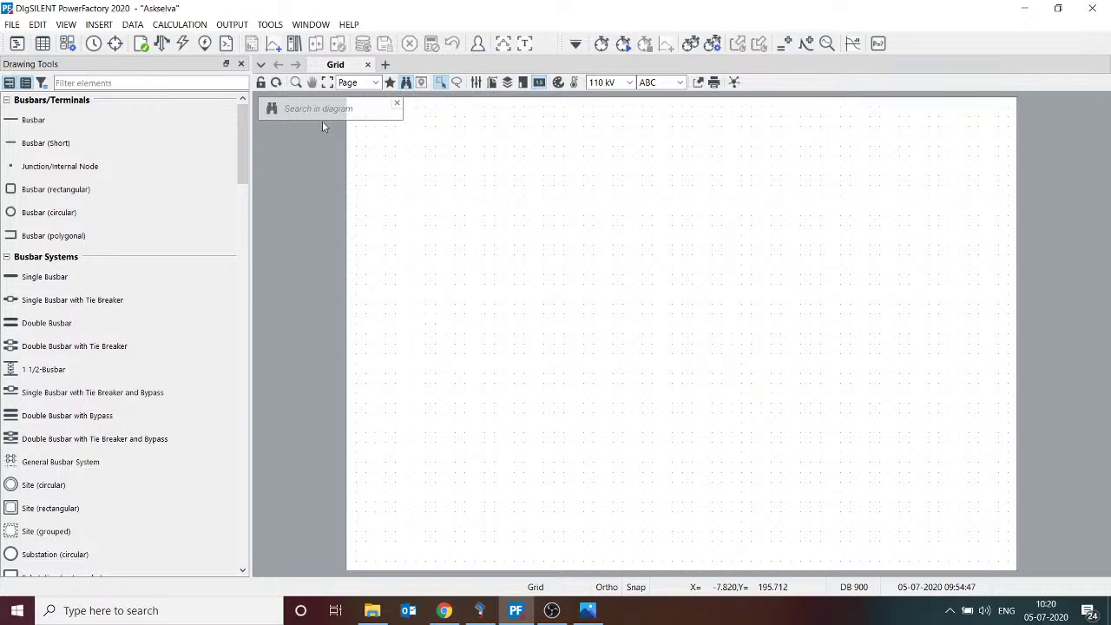
pyautogui.click(182, 24)
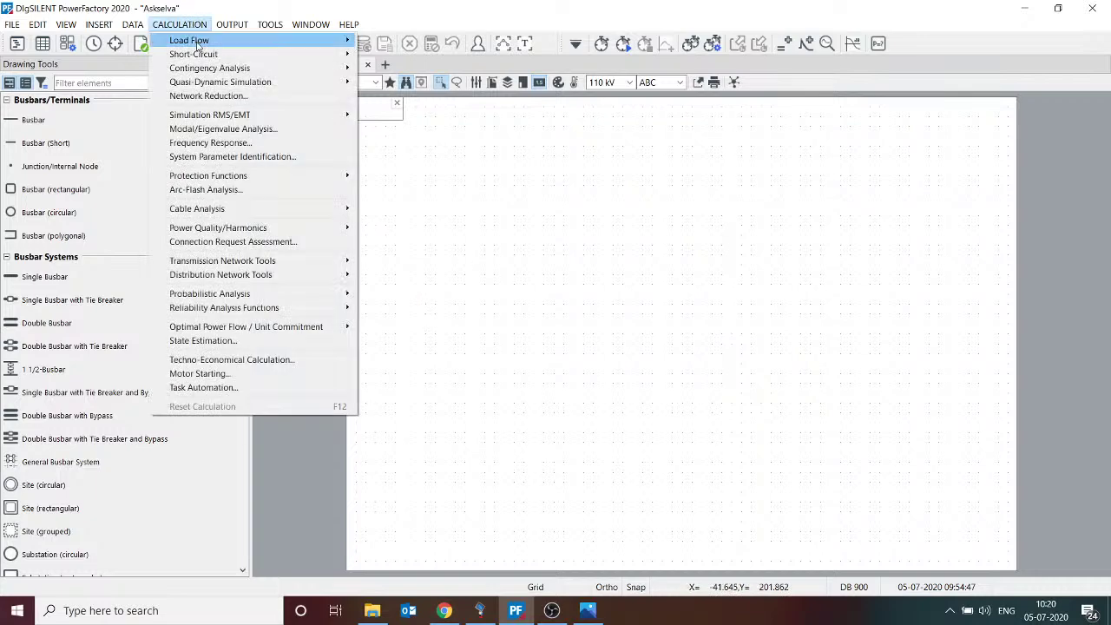
pyautogui.moveTo(247, 40)
pyautogui.click(398, 40)
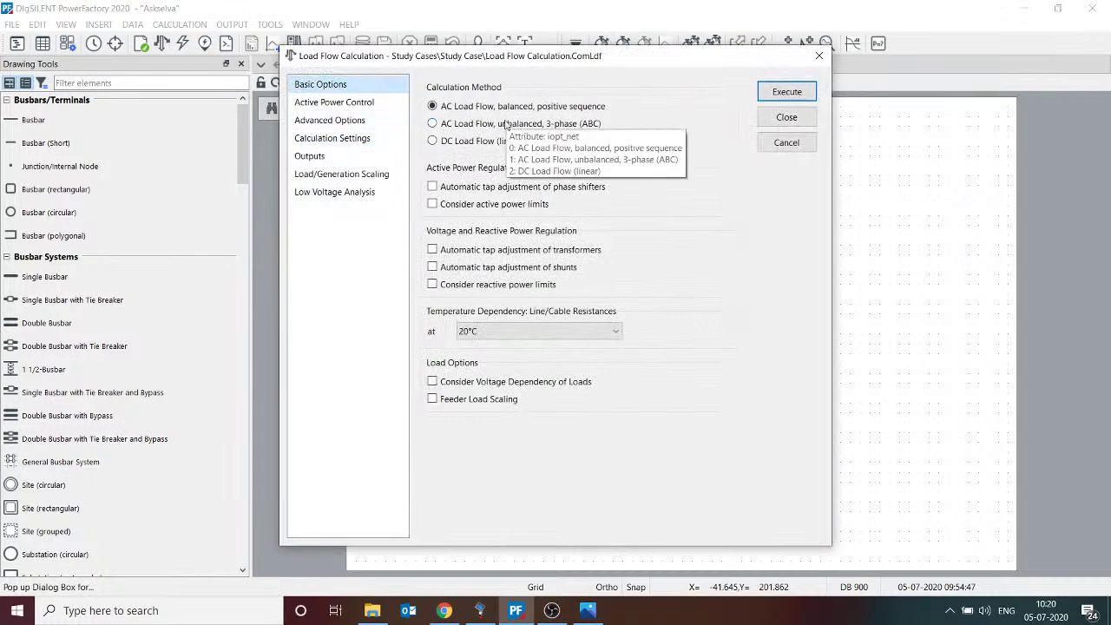
# - Review the active power balancing options of the load flow calculation and choose distributed slack by synchronous generators
pyautogui.click(373, 105)
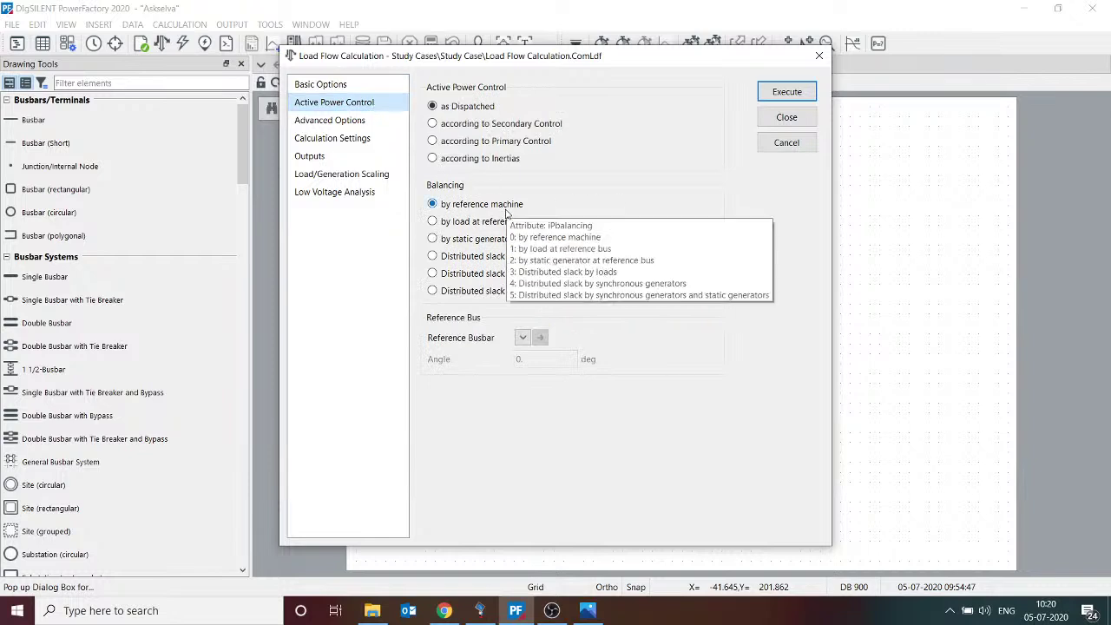
pyautogui.click(476, 223)
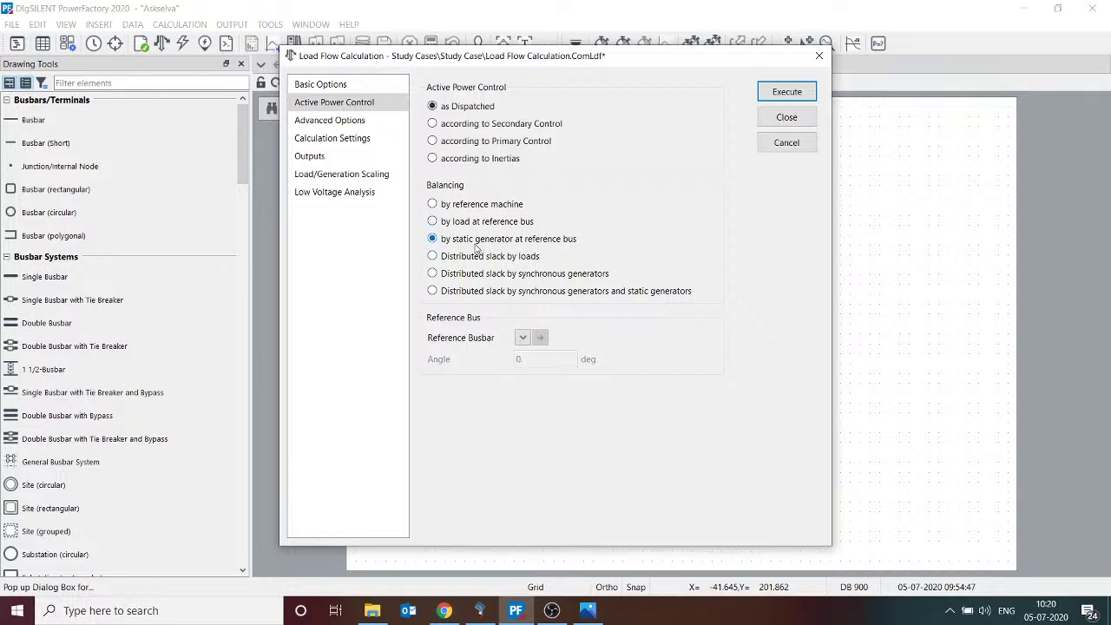
pyautogui.click(454, 258)
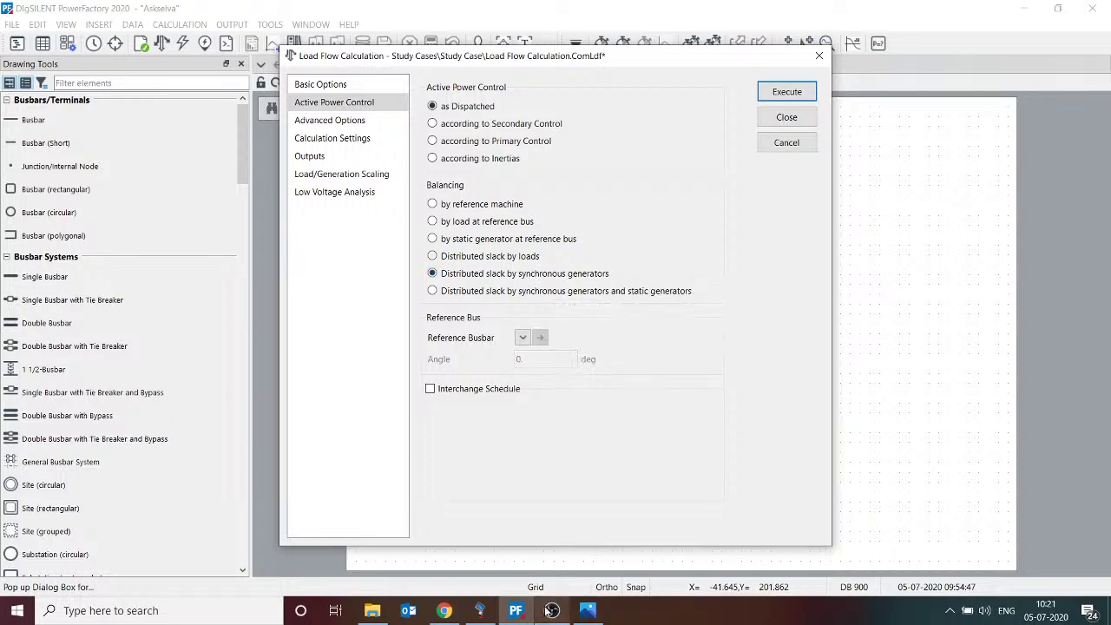
# - Switch to ETAP, set the operation mode of both Gen1 and Gen2 to Swing, and run the load flow
pyautogui.click(480, 610)
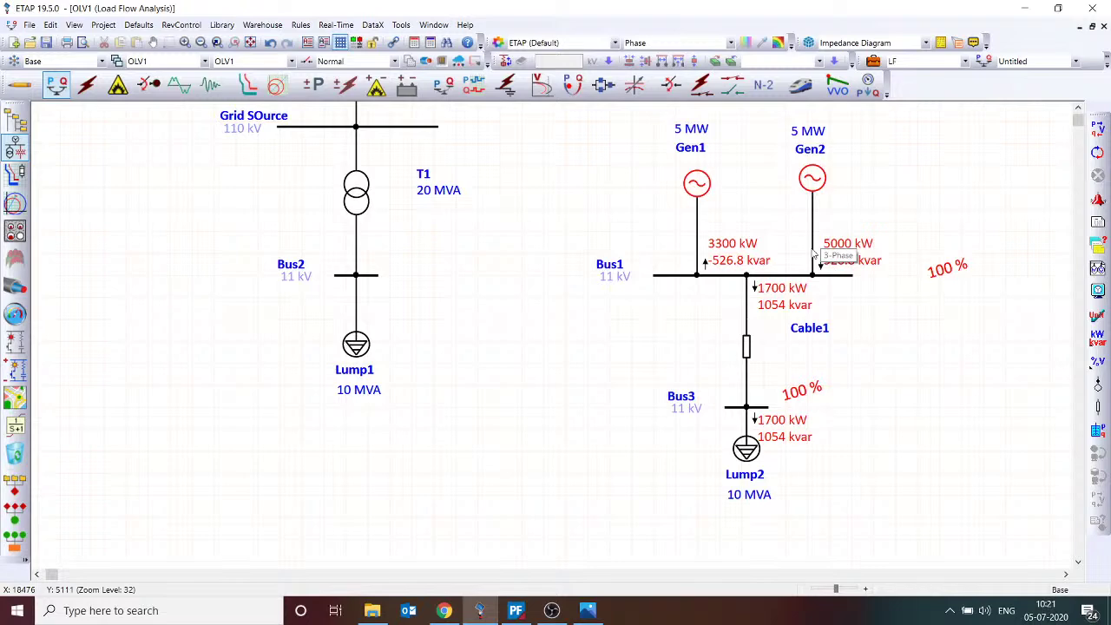
pyautogui.doubleClick(700, 185)
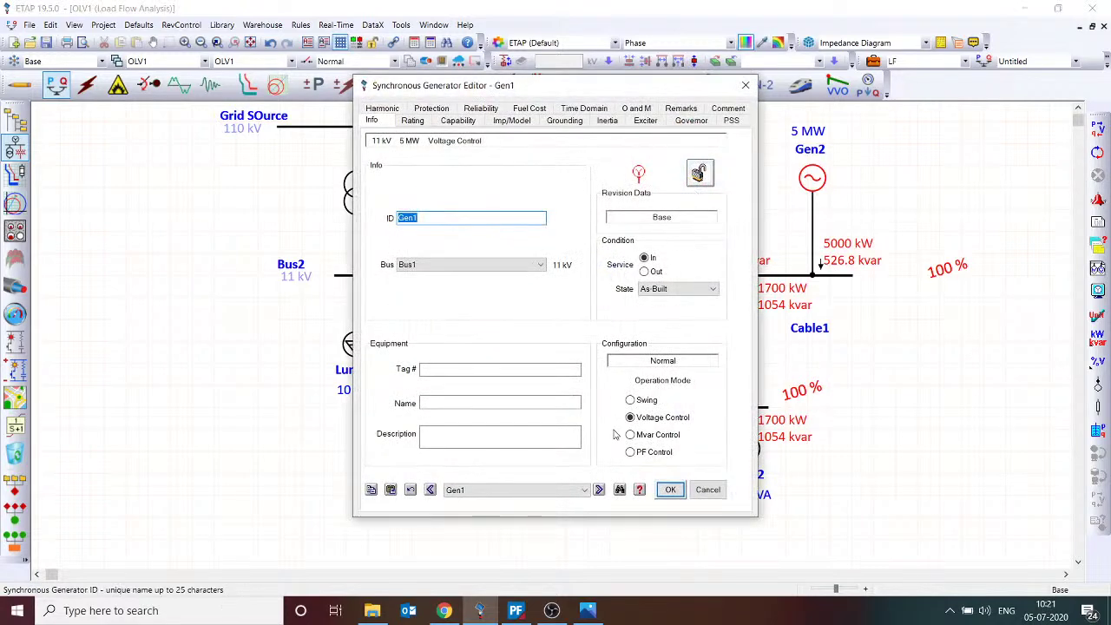
pyautogui.click(630, 400)
pyautogui.click(671, 490)
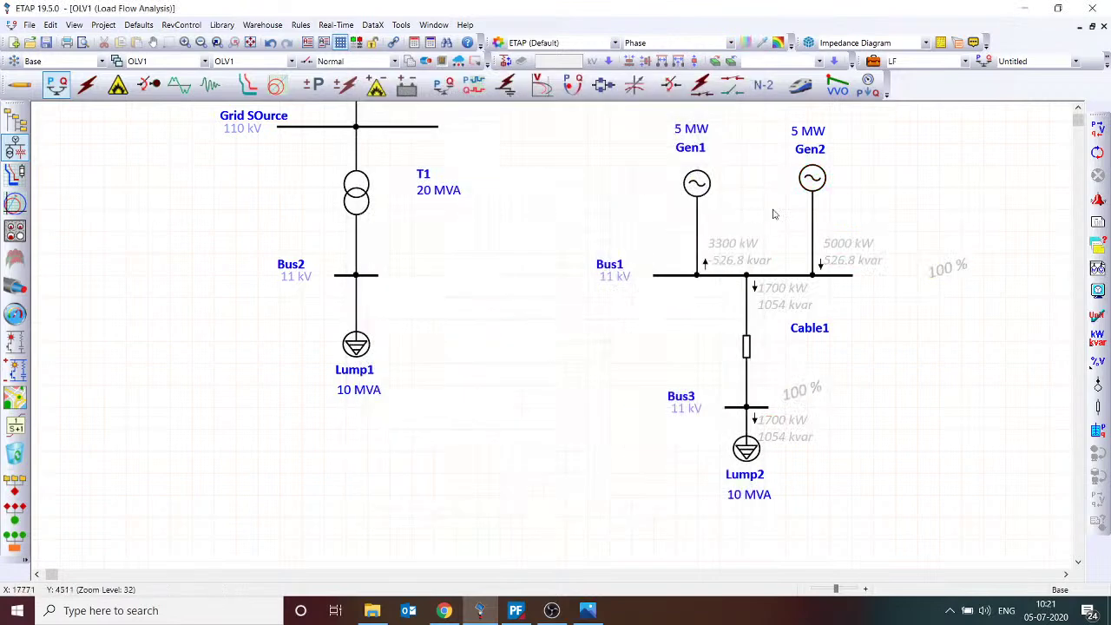
pyautogui.doubleClick(813, 179)
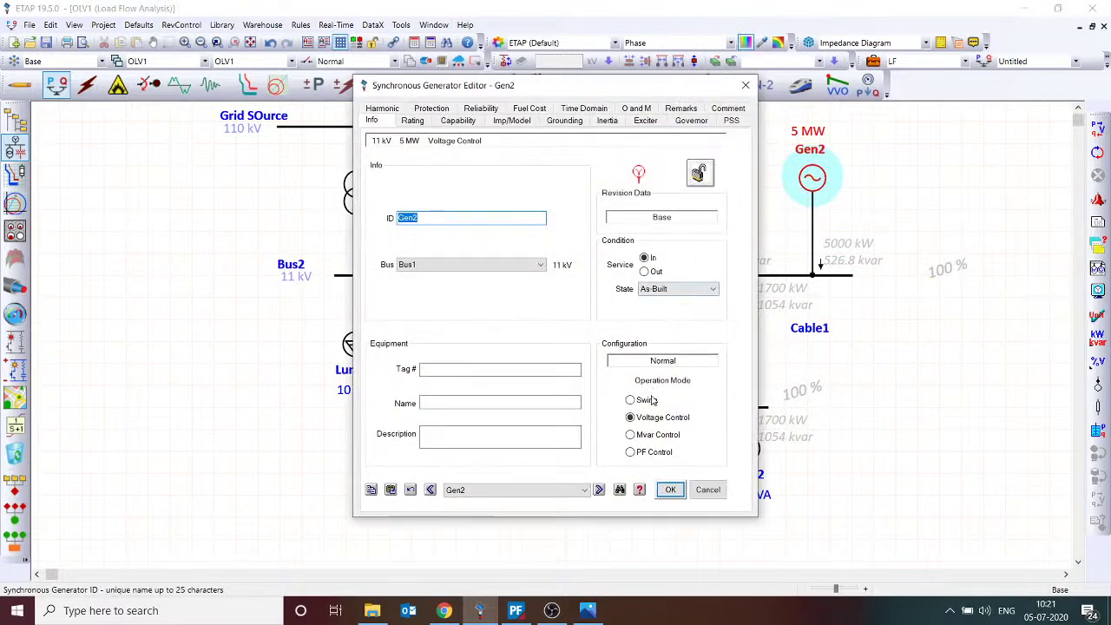
pyautogui.click(630, 401)
pyautogui.click(671, 490)
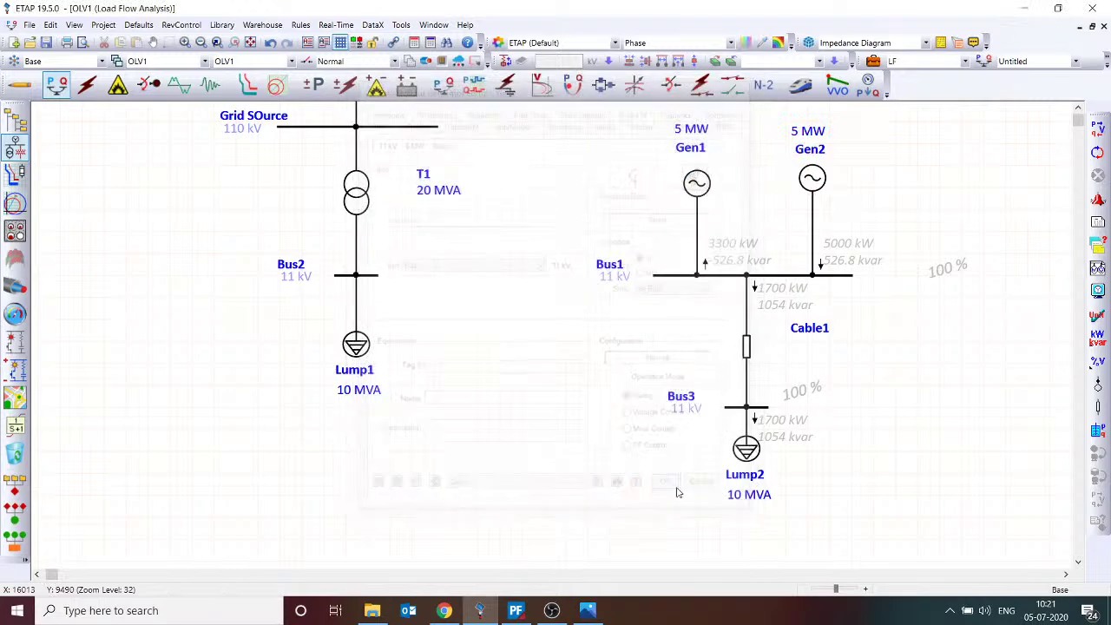
pyautogui.click(1098, 153)
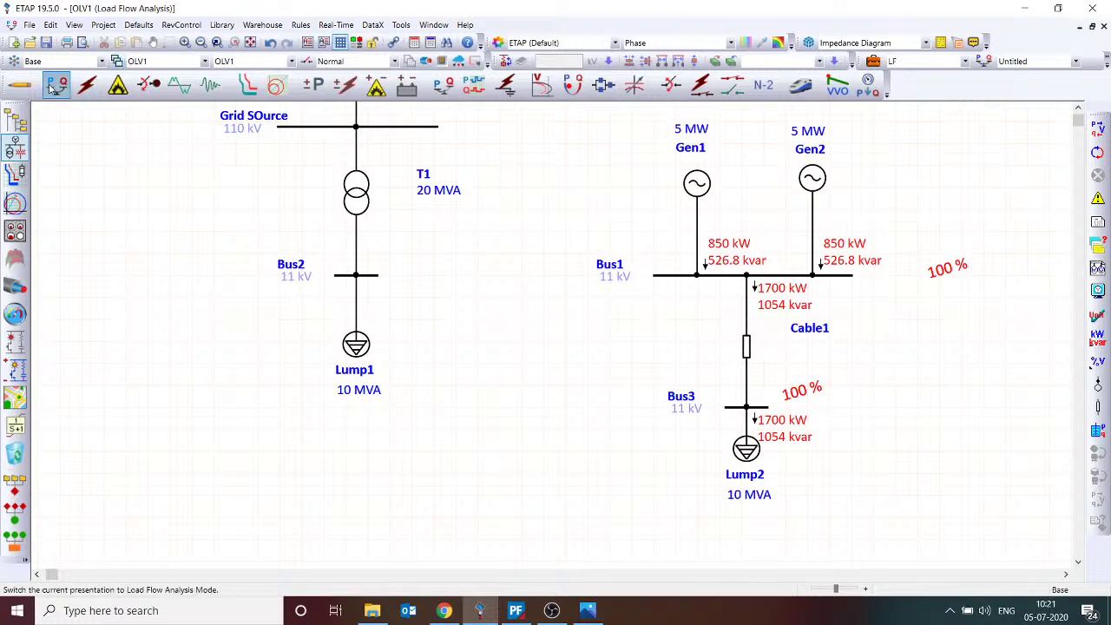
# - Return the one-line diagram to edit mode and delete the connections from Gen2 and Gen1 to Bus1
pyautogui.click(22, 85)
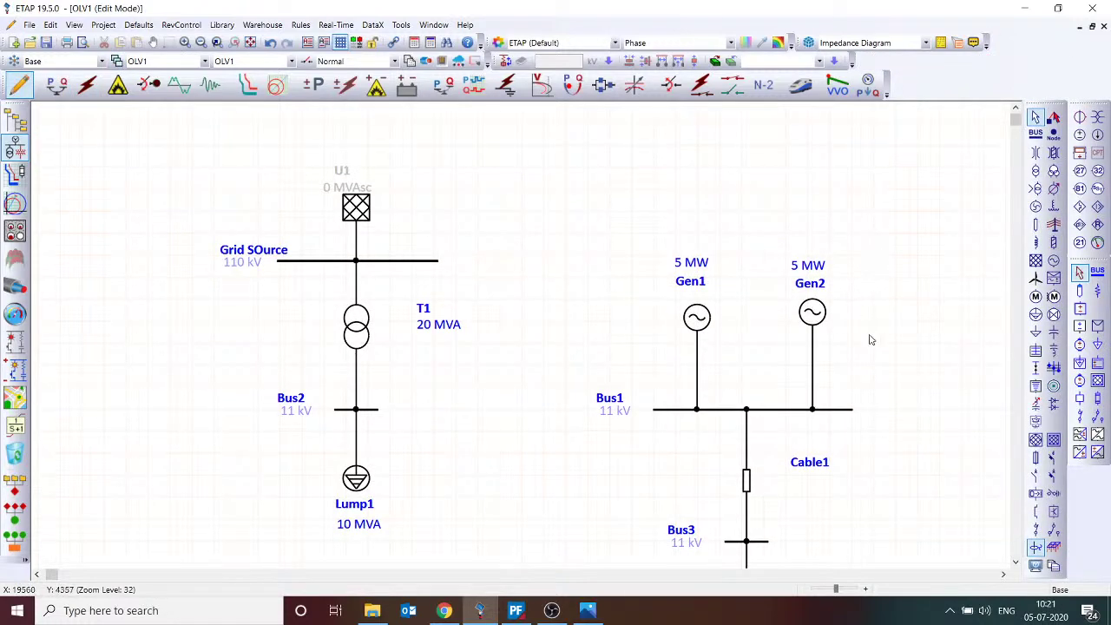
pyautogui.click(814, 372)
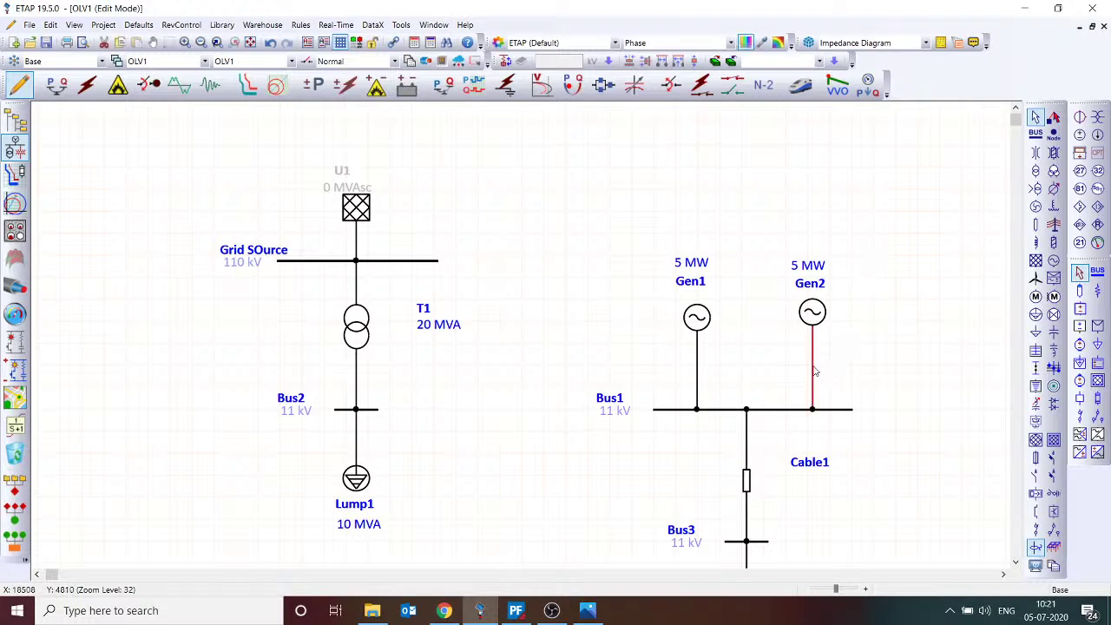
pyautogui.press('Delete')
pyautogui.click(700, 382)
pyautogui.press('Delete')
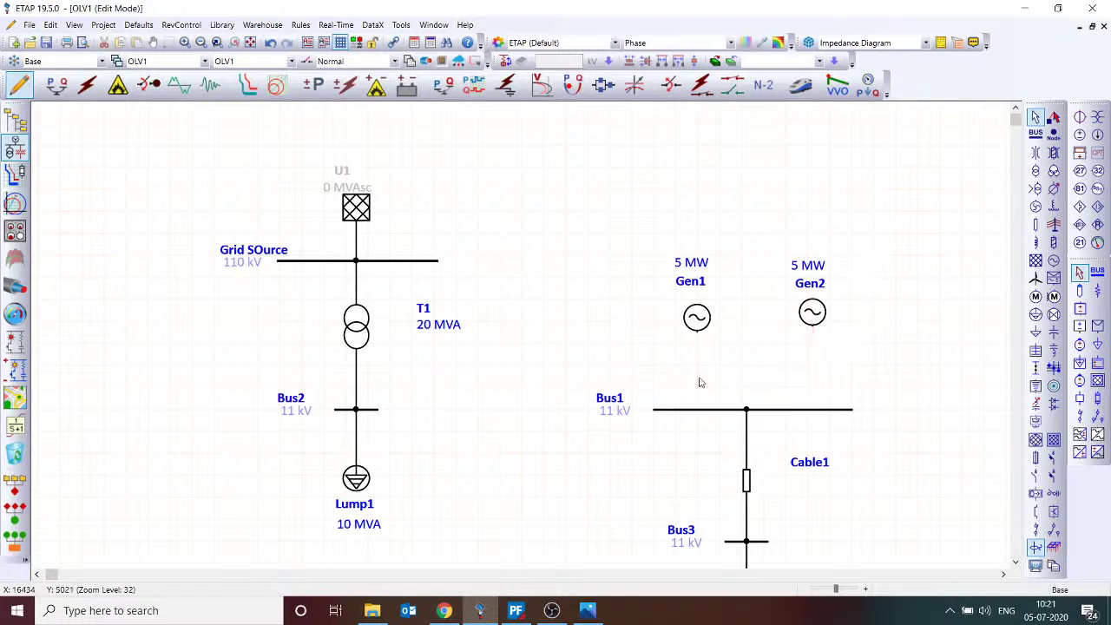
# - Copy Cable1 and connect the copy between Gen1 and Bus1
pyautogui.click(747, 482)
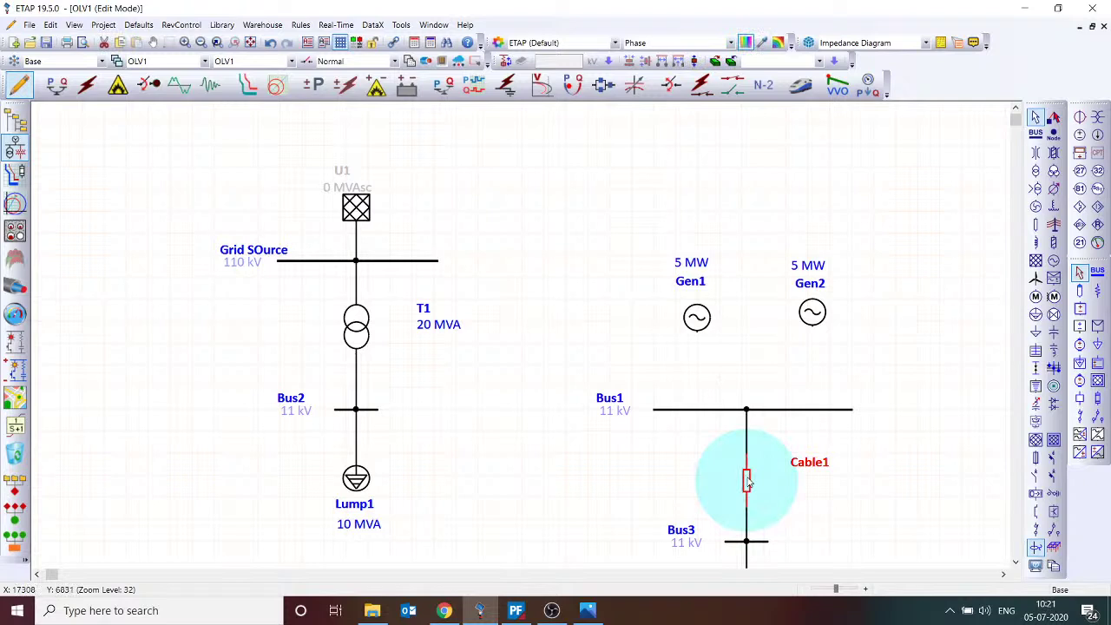
pyautogui.click(704, 442)
pyautogui.rightClick(706, 364)
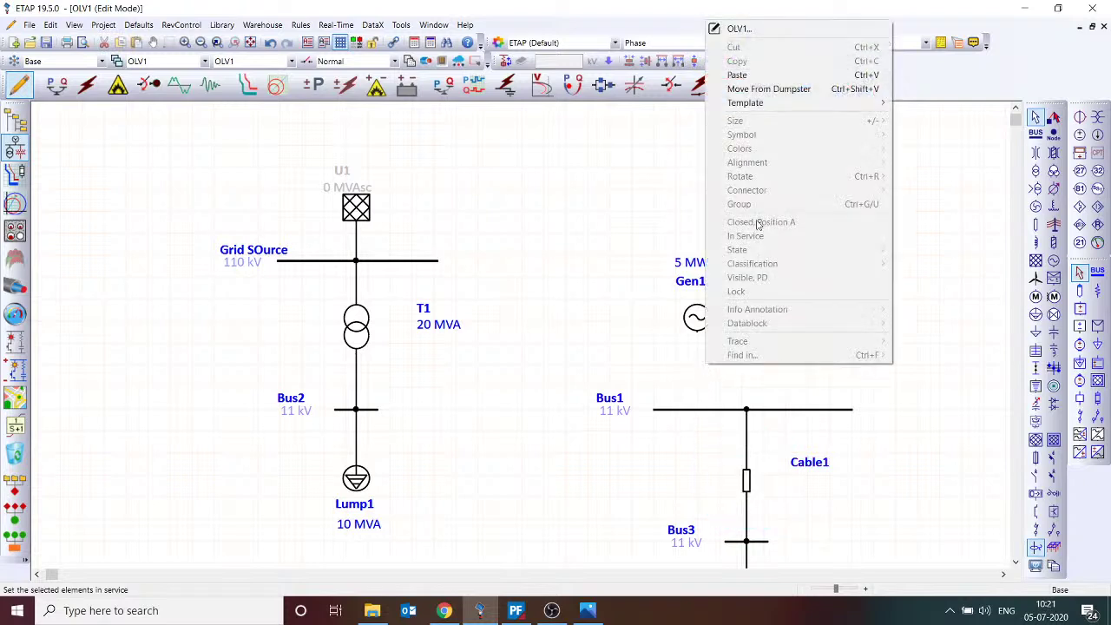
pyautogui.click(760, 90)
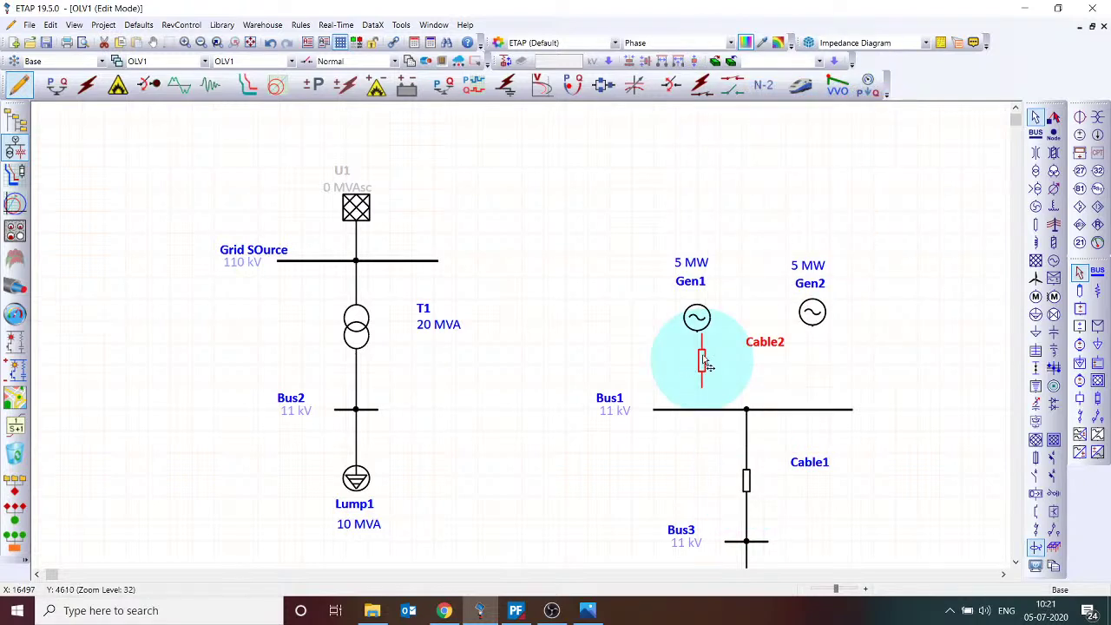
pyautogui.moveTo(708, 366); pyautogui.dragTo(700, 410)
pyautogui.click(764, 372)
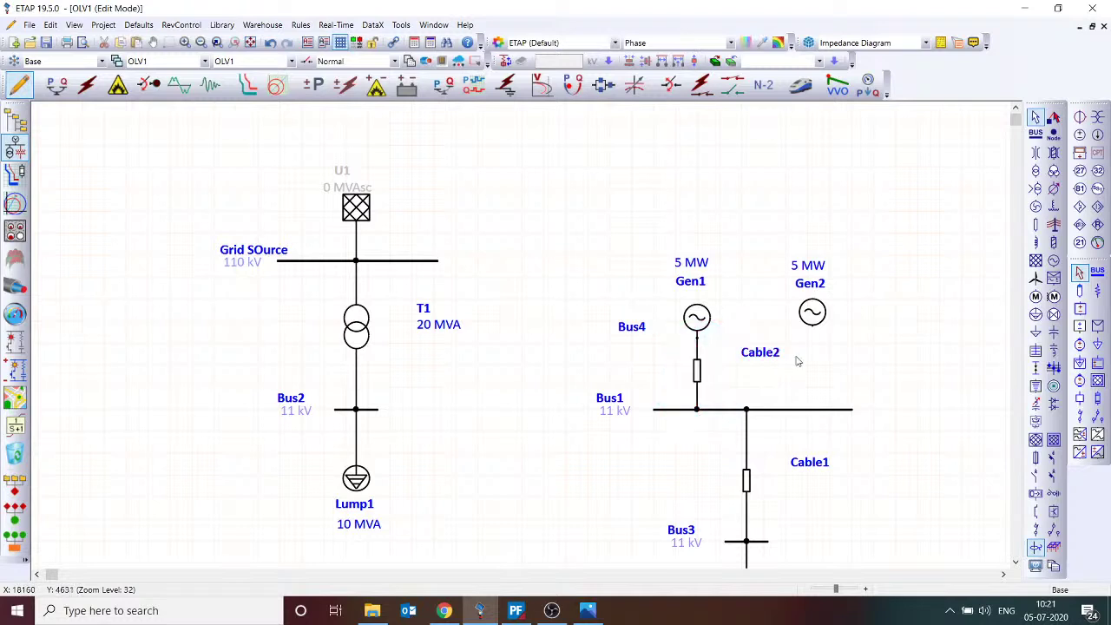
# - Add another copy of the cable and connect it between Gen2 and Bus1
pyautogui.rightClick(798, 361)
pyautogui.click(874, 83)
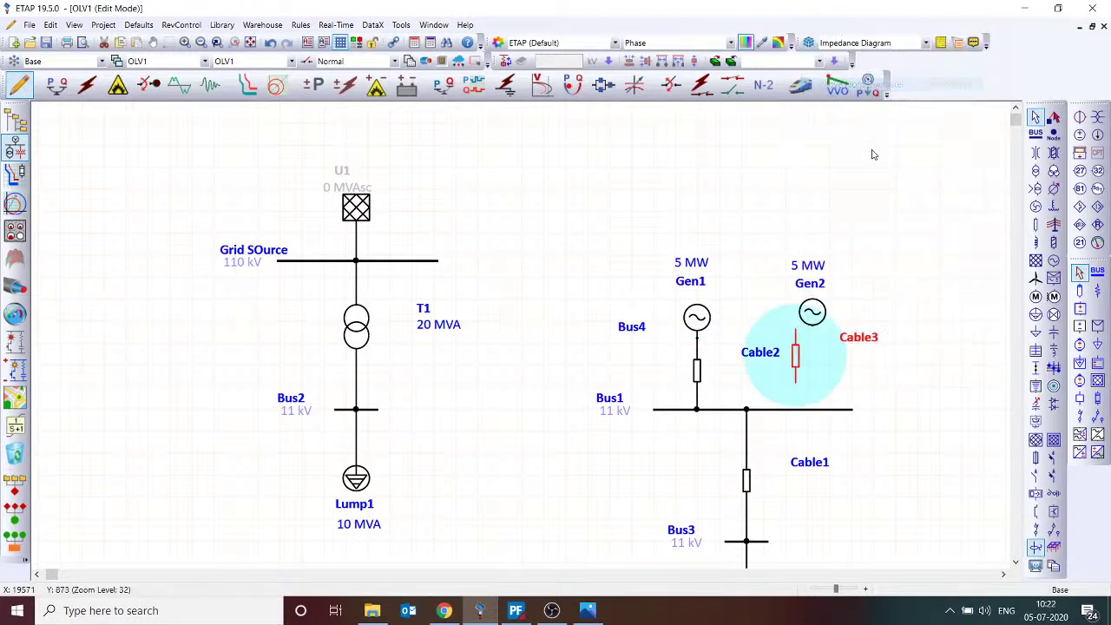
pyautogui.moveTo(796, 359); pyautogui.dragTo(813, 325)
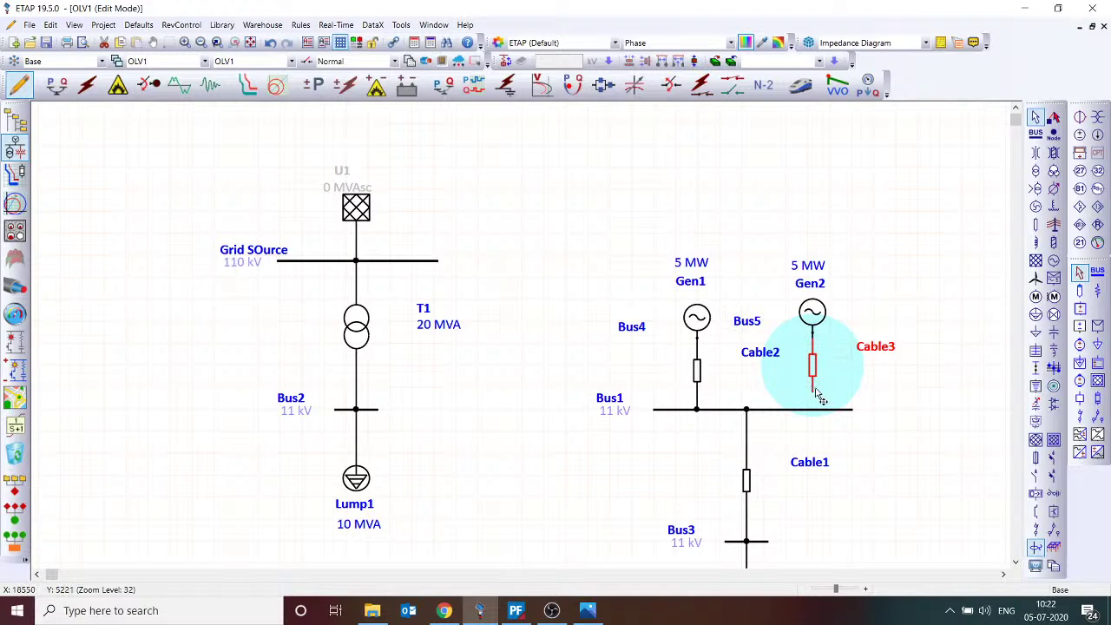
pyautogui.moveTo(816, 392); pyautogui.dragTo(820, 402)
# - Move the Bus5 label to the outer side of Gen2's cable and shift Gen1 and Gen2 slightly upward, away from their cables
pyautogui.moveTo(752, 326); pyautogui.dragTo(885, 321)
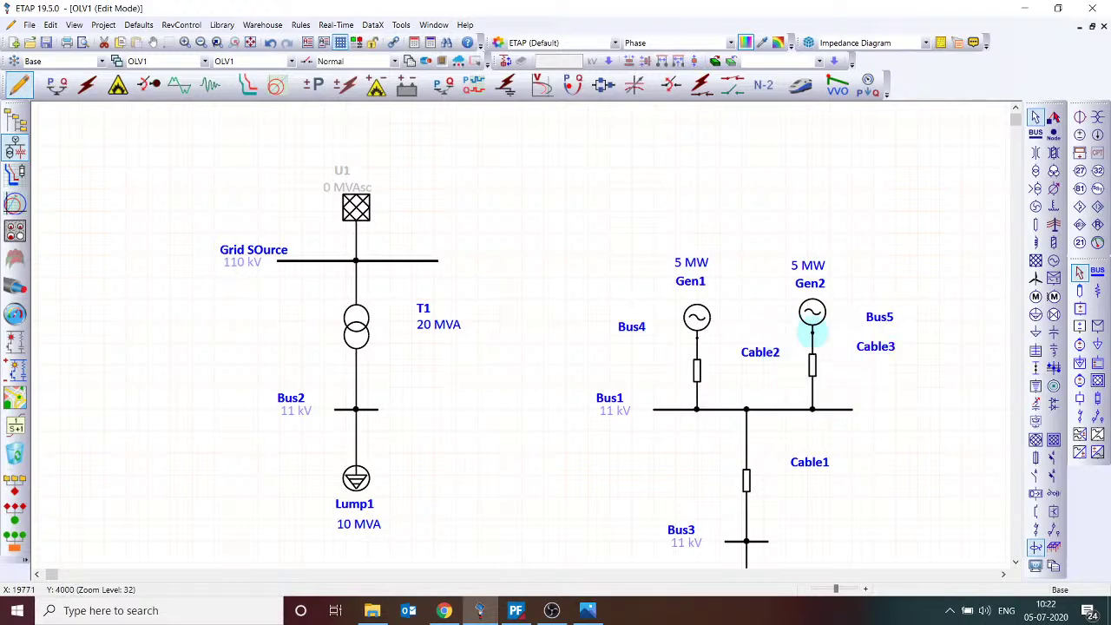
pyautogui.click(702, 337)
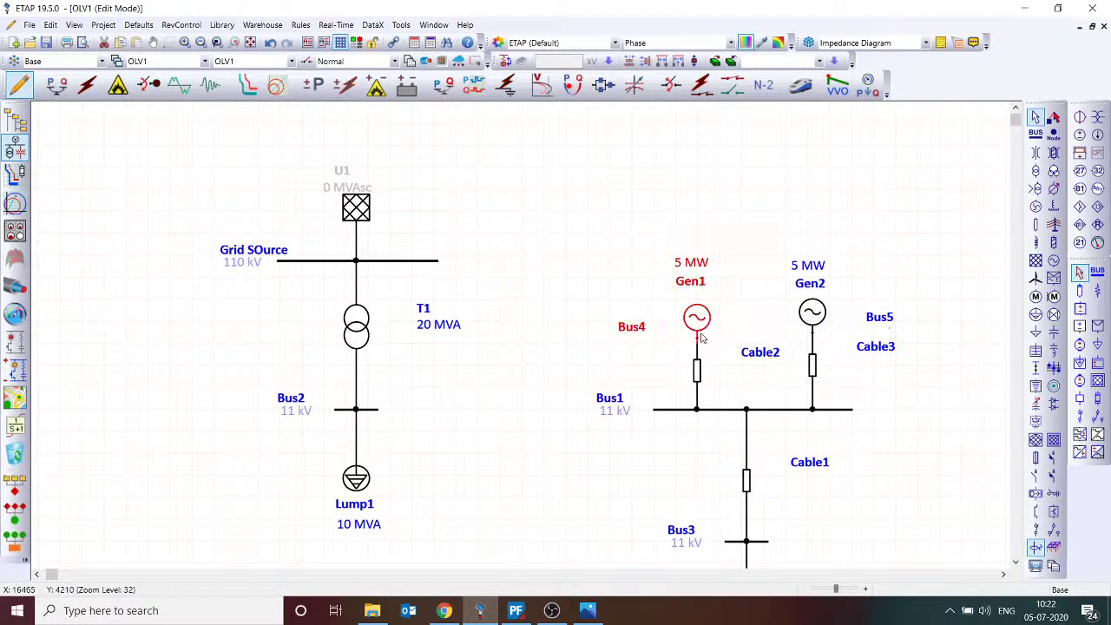
pyautogui.moveTo(703, 338); pyautogui.dragTo(704, 312)
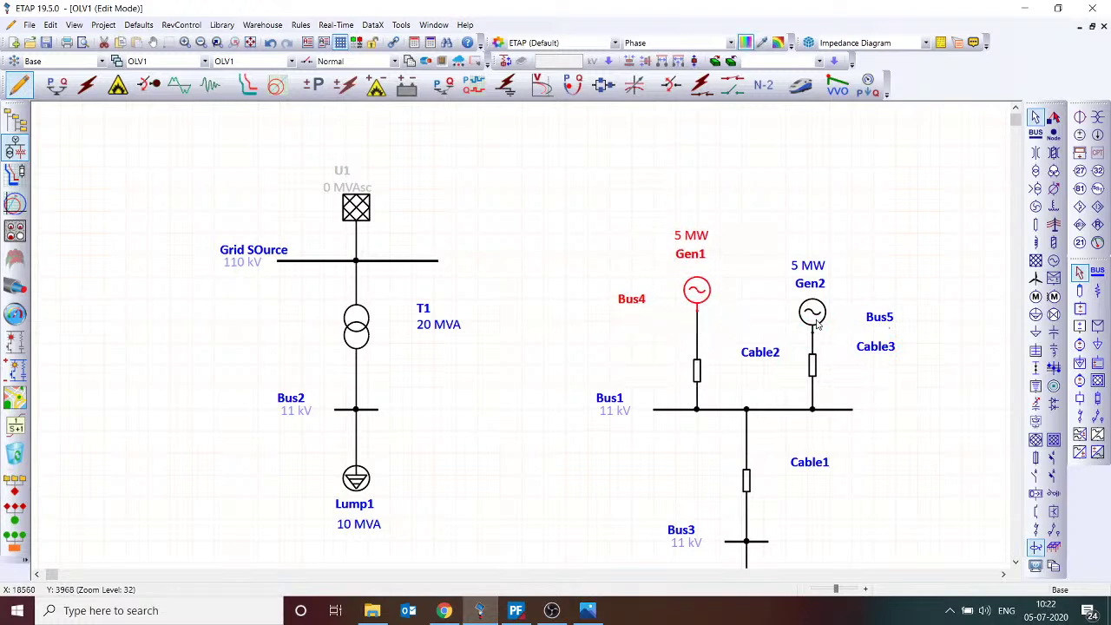
pyautogui.moveTo(817, 324); pyautogui.dragTo(817, 300)
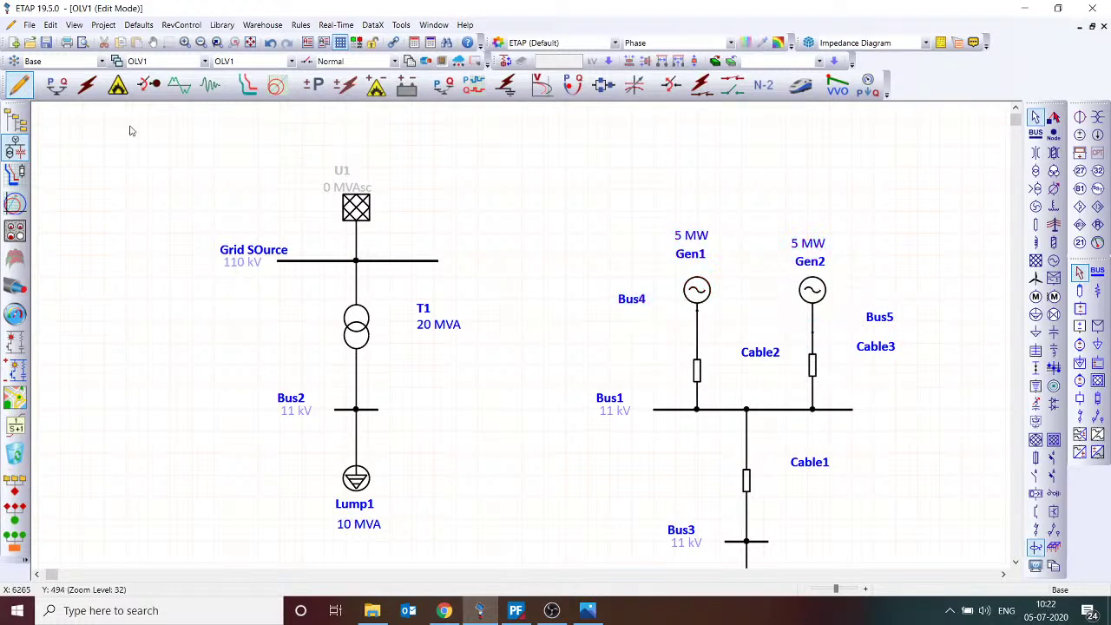
# - Switch the diagram to load flow analysis mode and reposition the Cable2 and Cable3 labels beside their cables
pyautogui.click(87, 85)
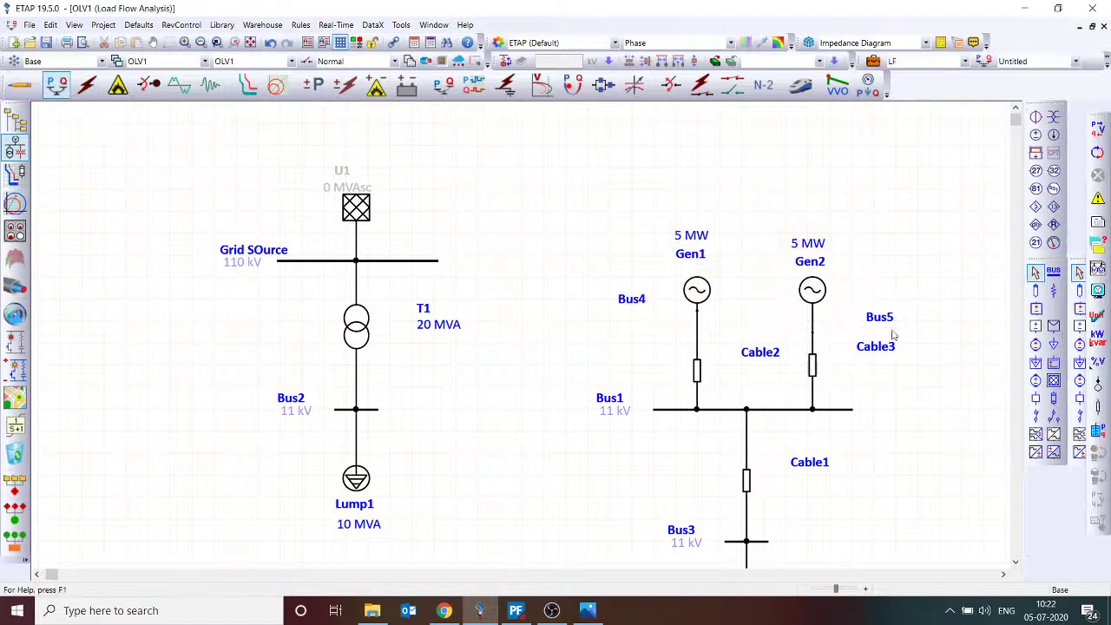
pyautogui.click(697, 371)
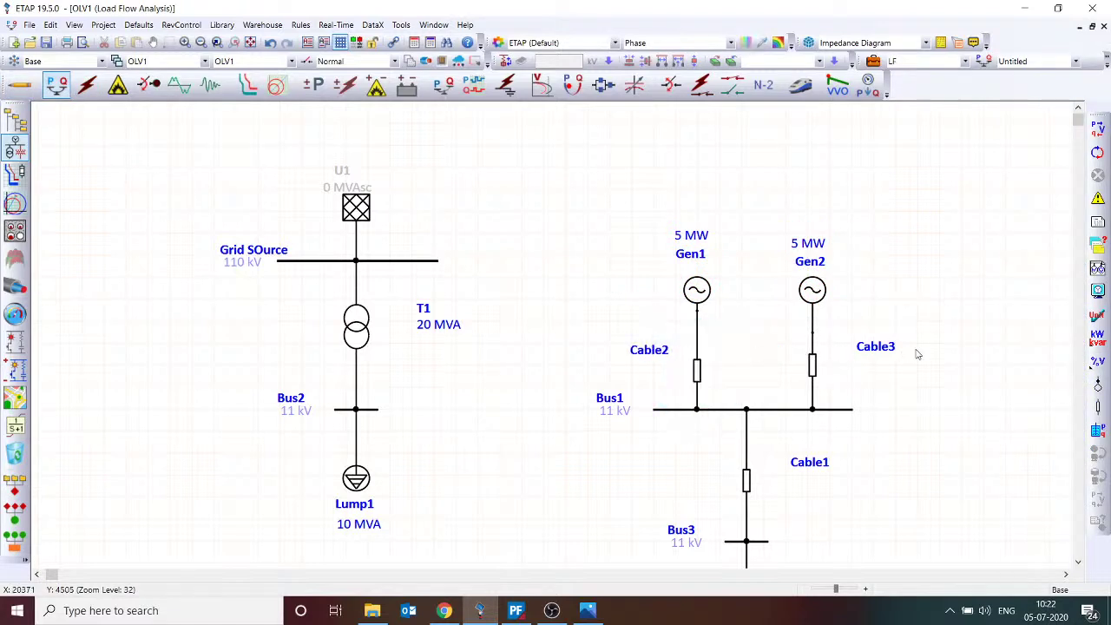
pyautogui.click(812, 365)
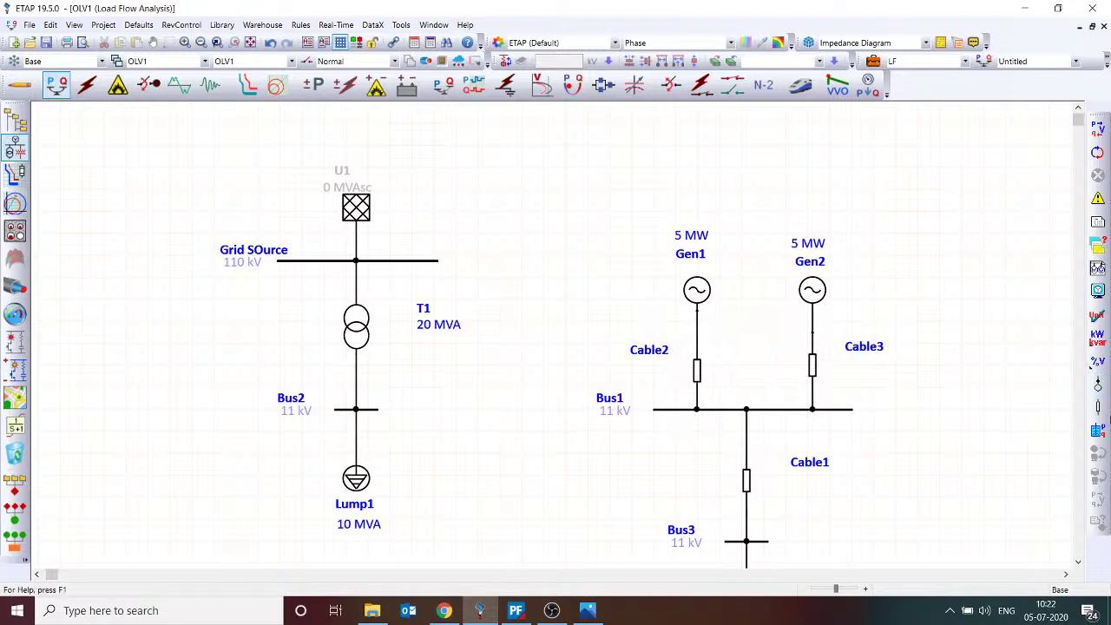
# - Set the display options to show cable size, type and length instead of cable IDs, and run the load flow
pyautogui.click(1099, 292)
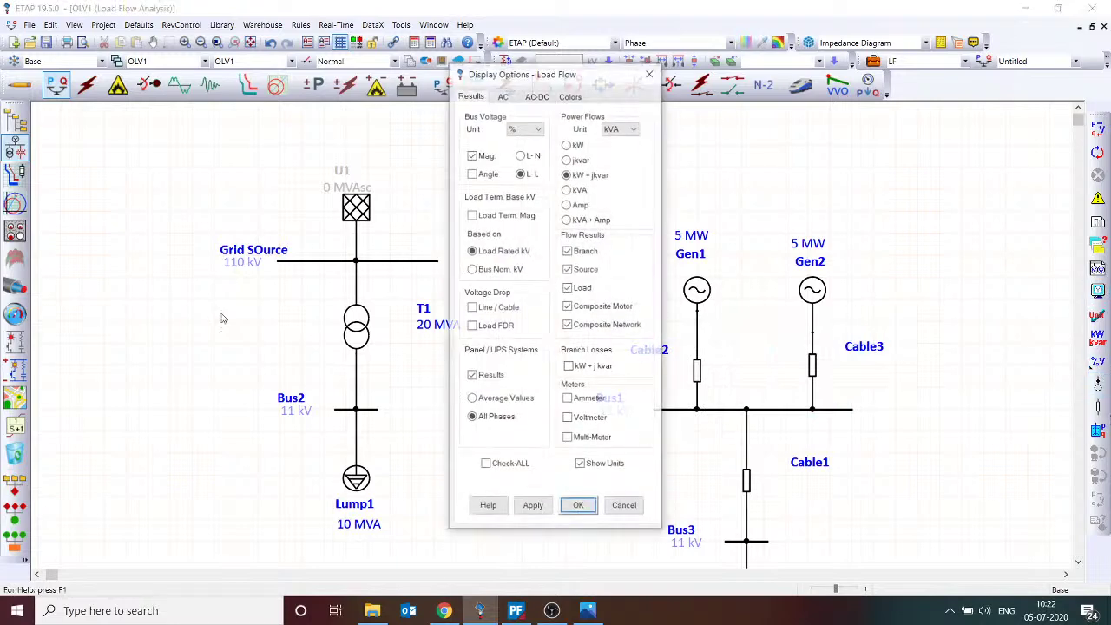
pyautogui.click(504, 98)
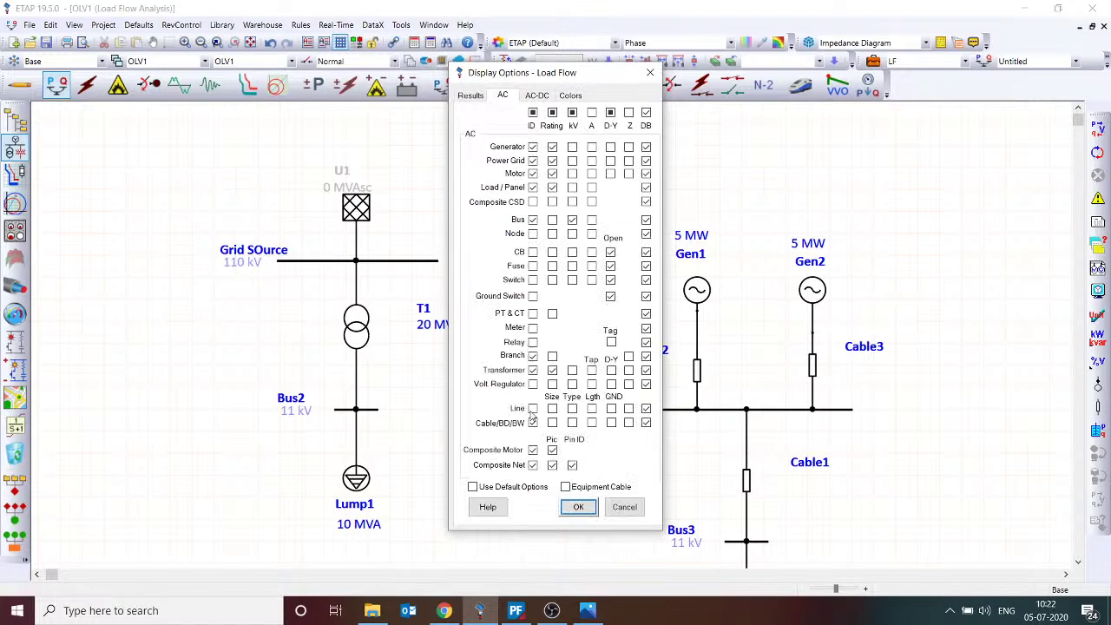
pyautogui.click(573, 423)
pyautogui.click(593, 424)
pyautogui.click(578, 509)
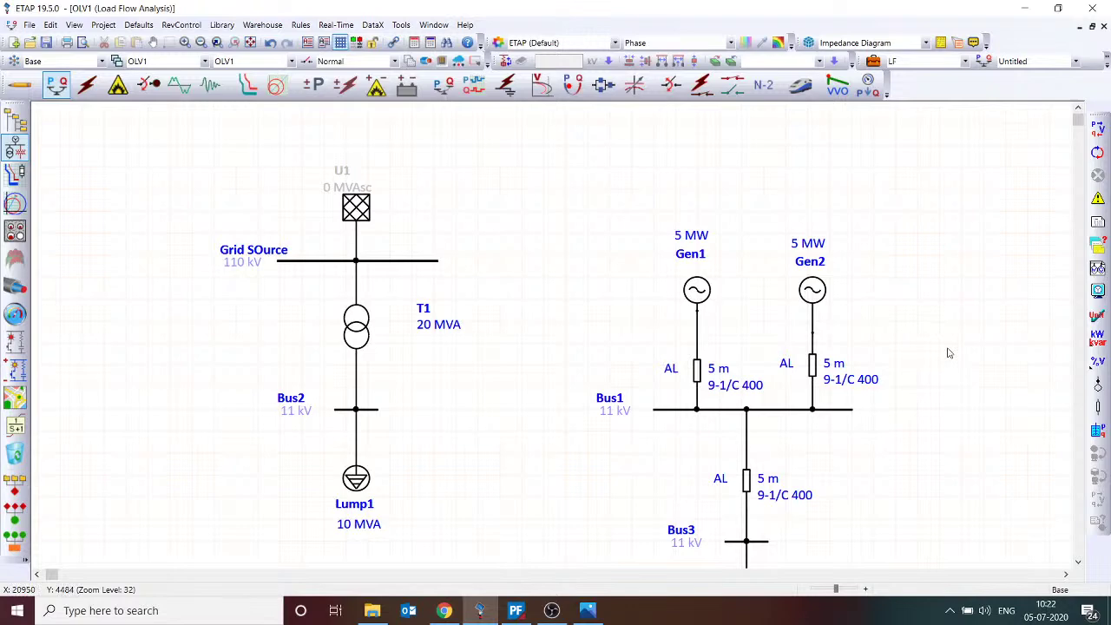
pyautogui.click(1098, 129)
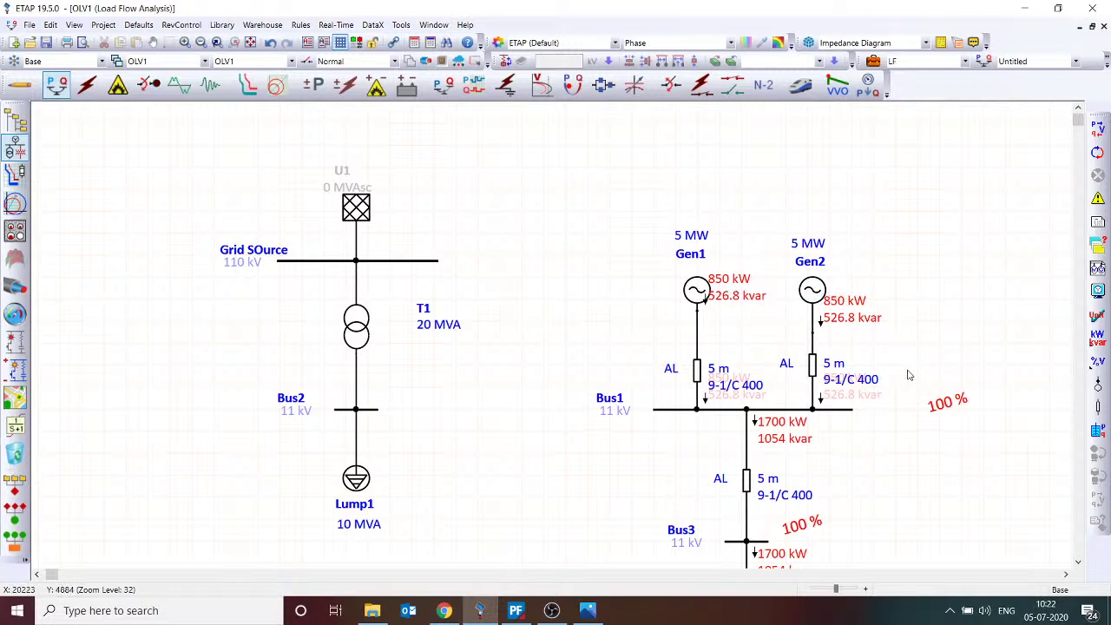
# - Set the length of Gen2's cable to 25 m, rerun the load flow, and compare the power shares of Gen1 and Gen2
pyautogui.click(815, 368)
pyautogui.doubleClick(815, 368)
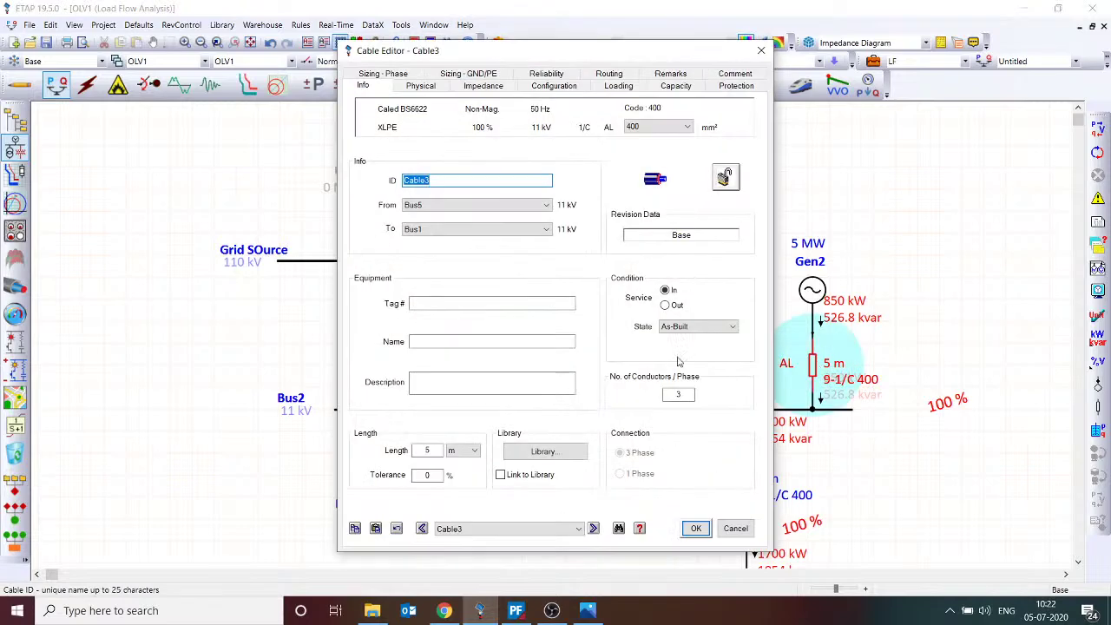
pyautogui.doubleClick(427, 449)
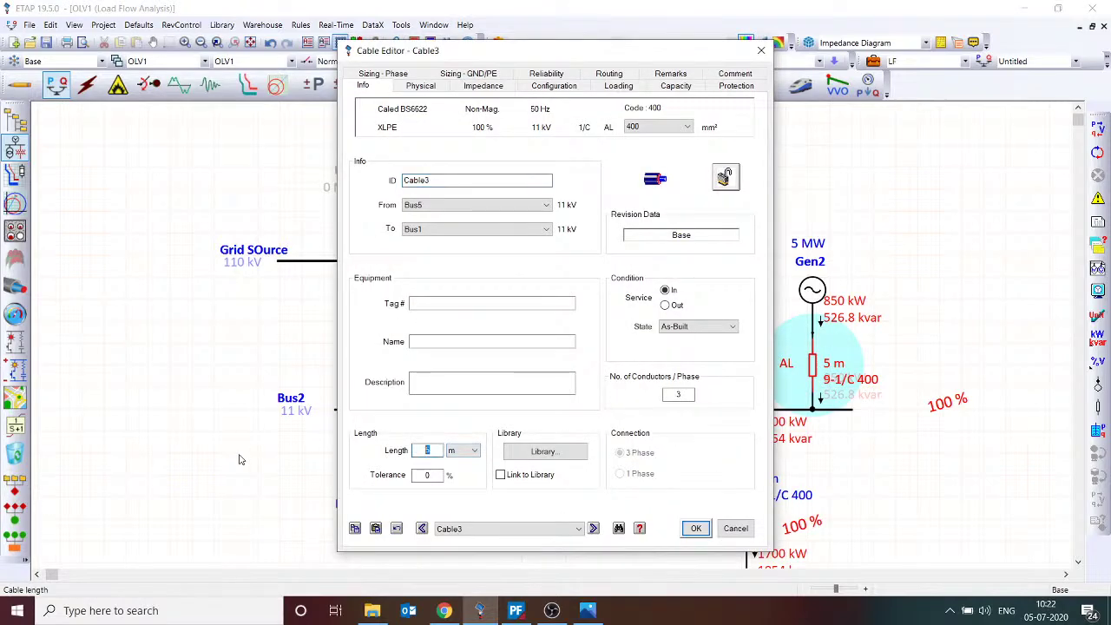
pyautogui.write('25')
pyautogui.press('Return')
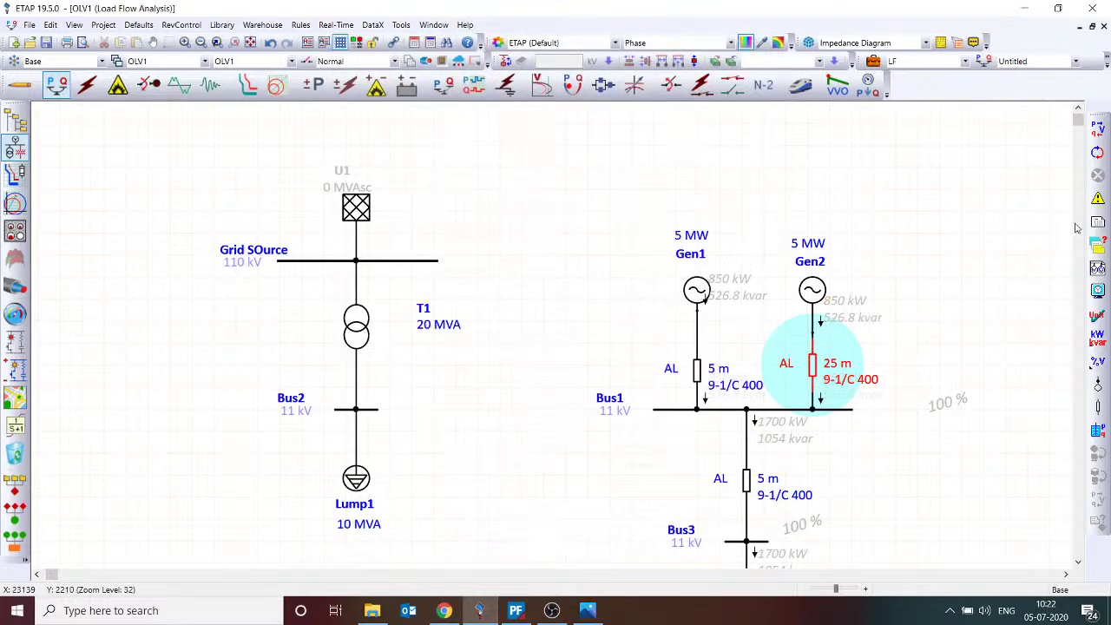
pyautogui.click(1098, 126)
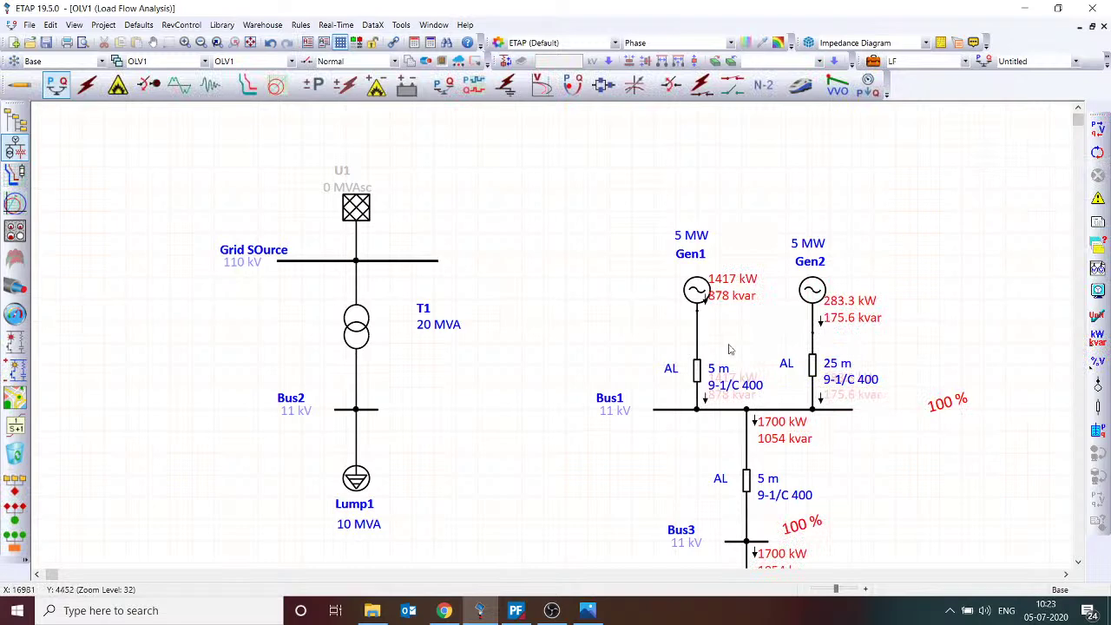
pyautogui.scroll(3, 834, 271)
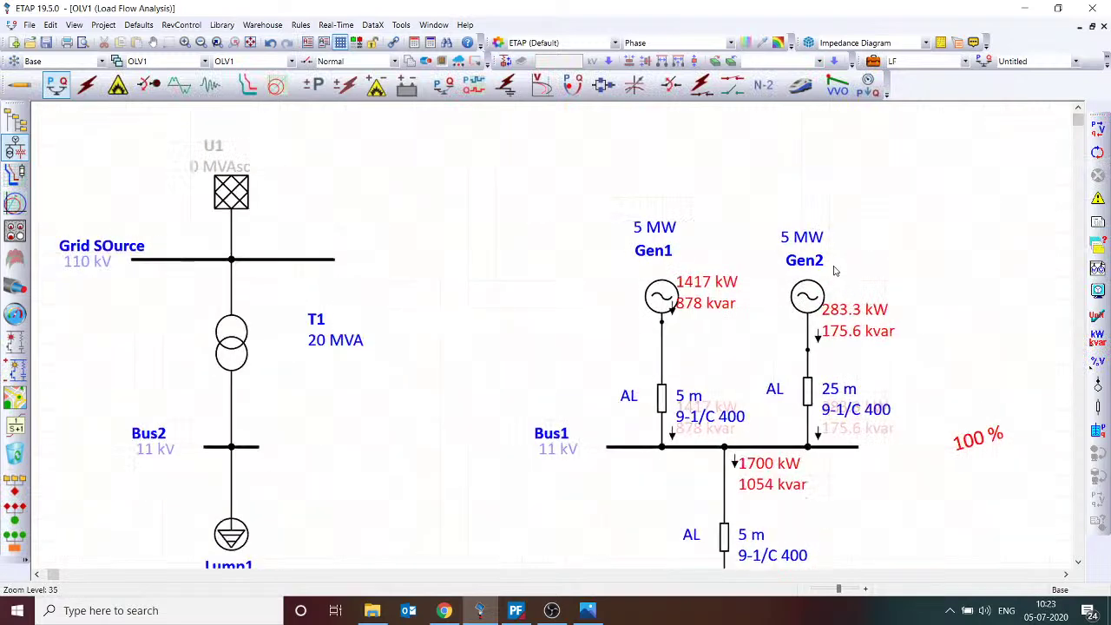
pyautogui.scroll(3, 834, 271)
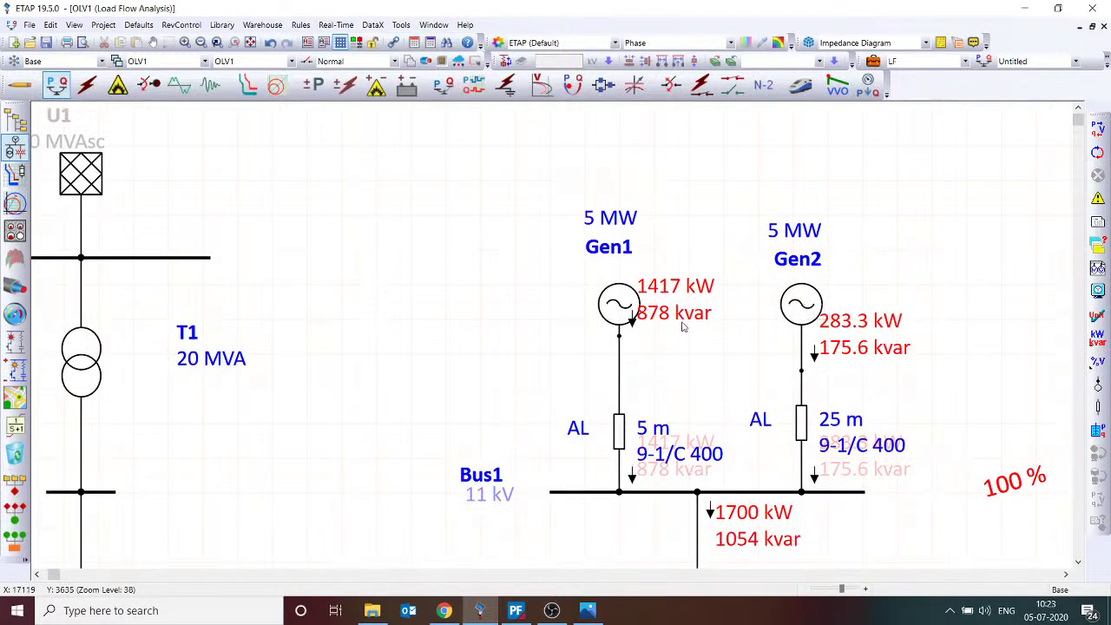
# - Move the length and size labels of Gen1's cable to its outer side, and shift Gen1, Gen2 and Gen2's cable upward to clear overlapping results
pyautogui.moveTo(653, 429); pyautogui.dragTo(547, 391)
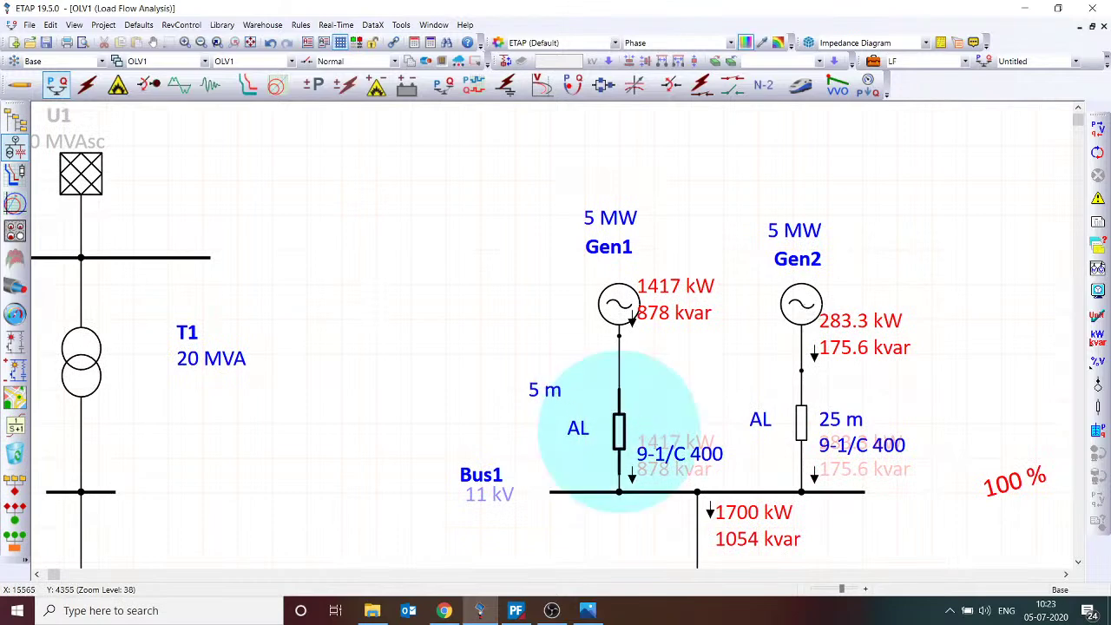
pyautogui.moveTo(707, 454); pyautogui.dragTo(542, 429)
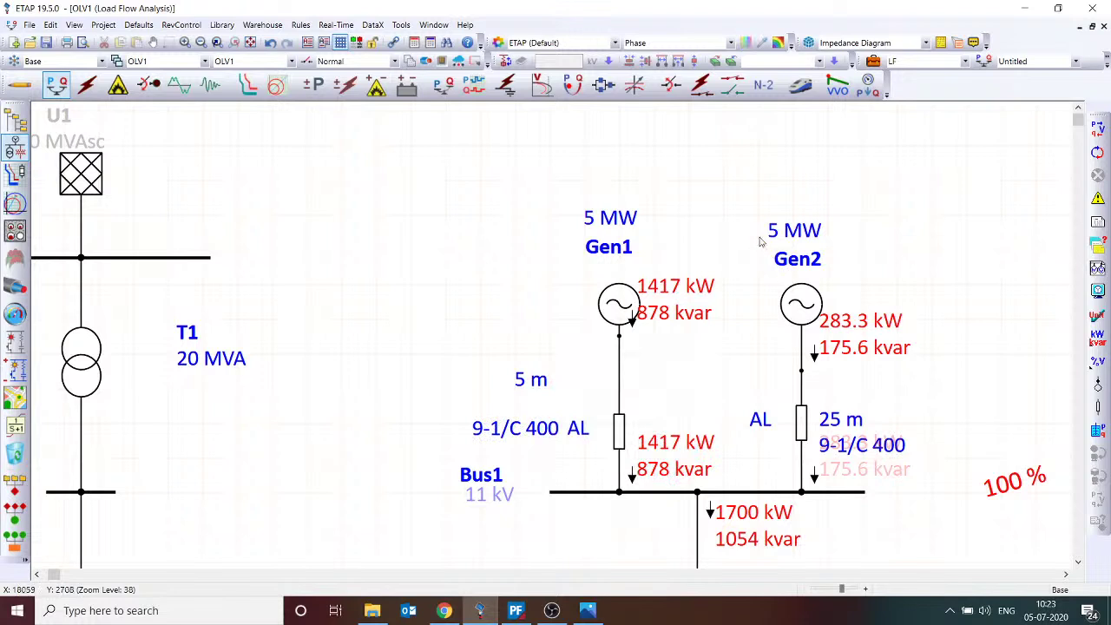
pyautogui.moveTo(760, 242); pyautogui.dragTo(819, 301)
pyautogui.click(1002, 342)
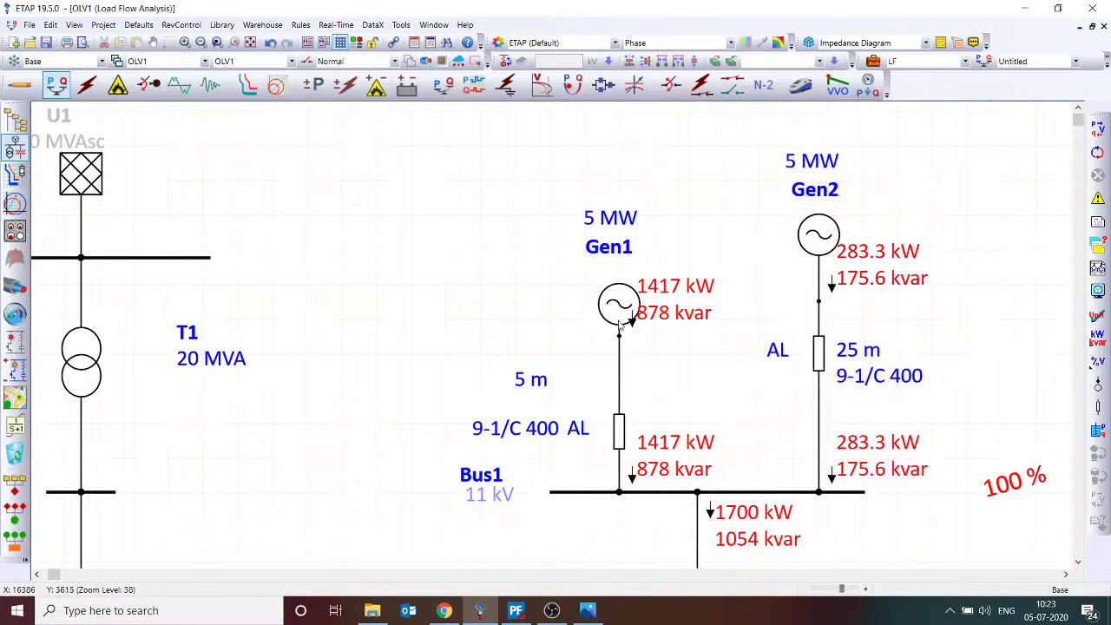
pyautogui.moveTo(622, 323); pyautogui.dragTo(620, 217)
pyautogui.click(565, 285)
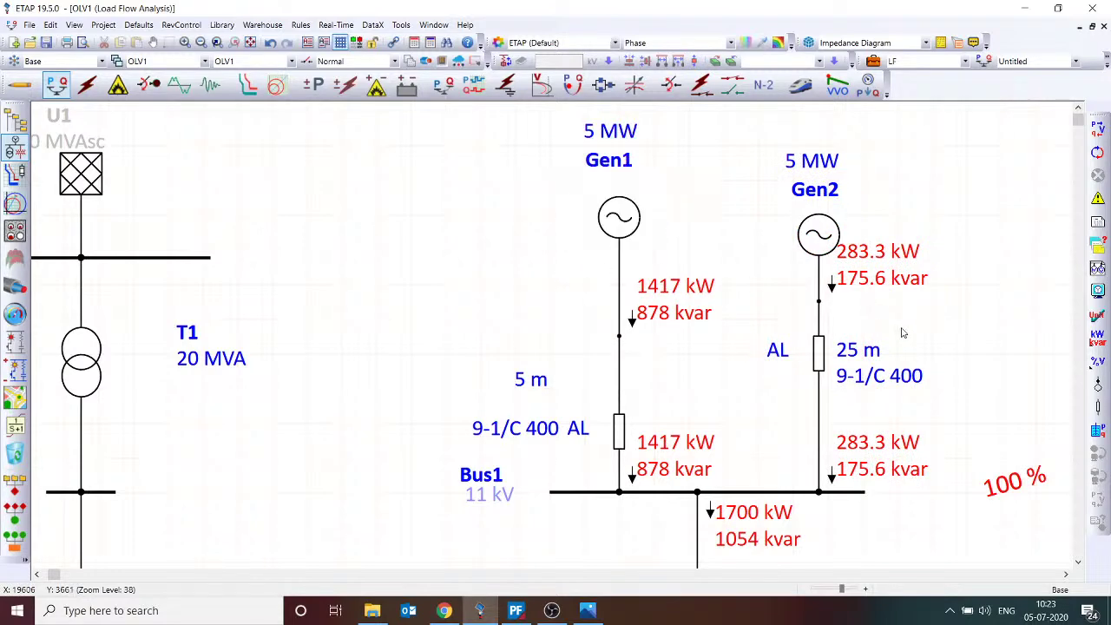
# - Place the length and size labels of Gen1's cable close together beside it, and trace the load flow results down to Lump2
pyautogui.scroll(-4, 710, 438)
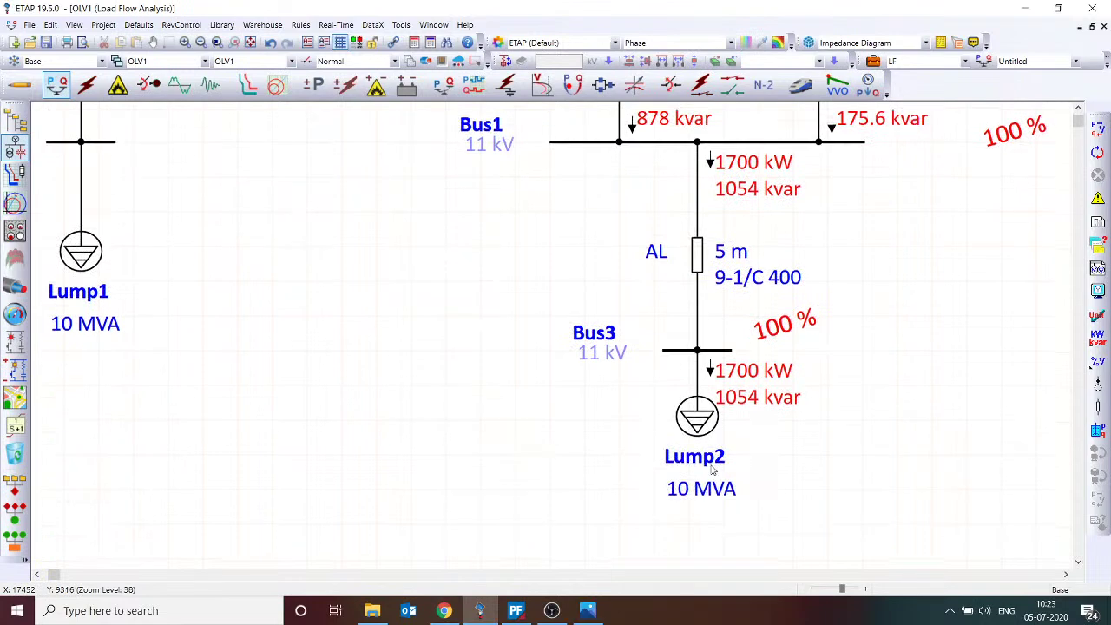
pyautogui.scroll(4, 709, 467)
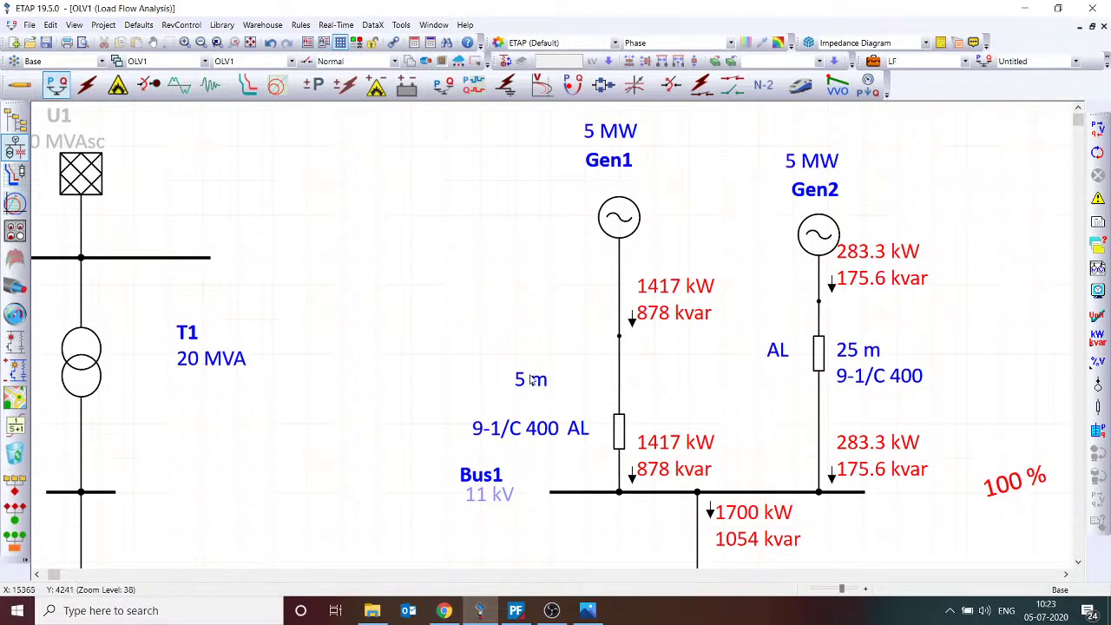
pyautogui.moveTo(539, 382); pyautogui.dragTo(548, 425)
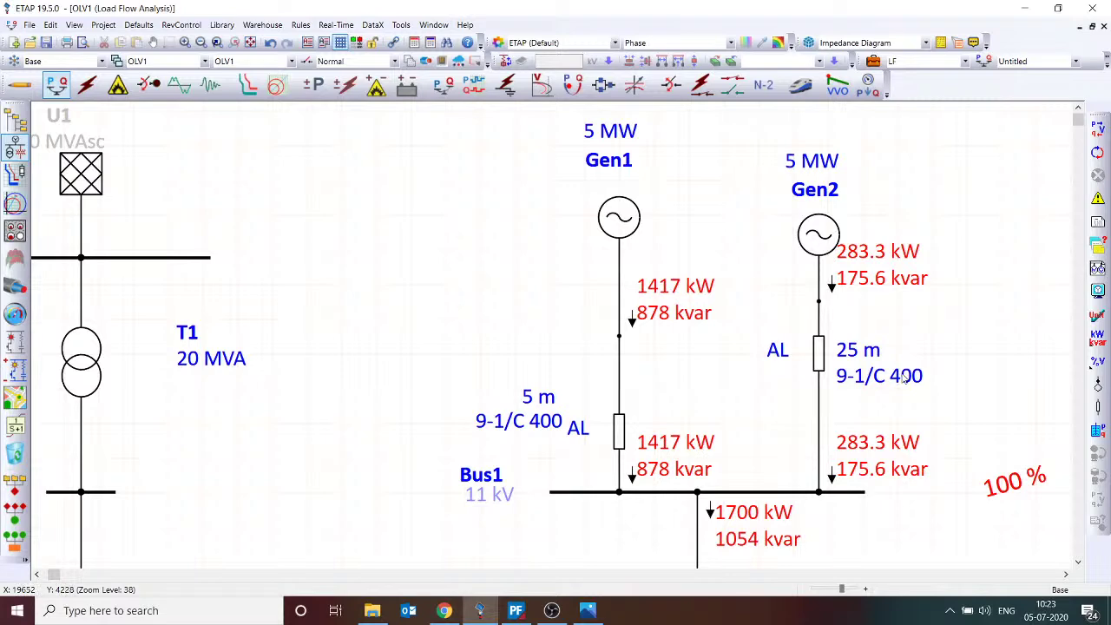
pyautogui.scroll(-5, 894, 415)
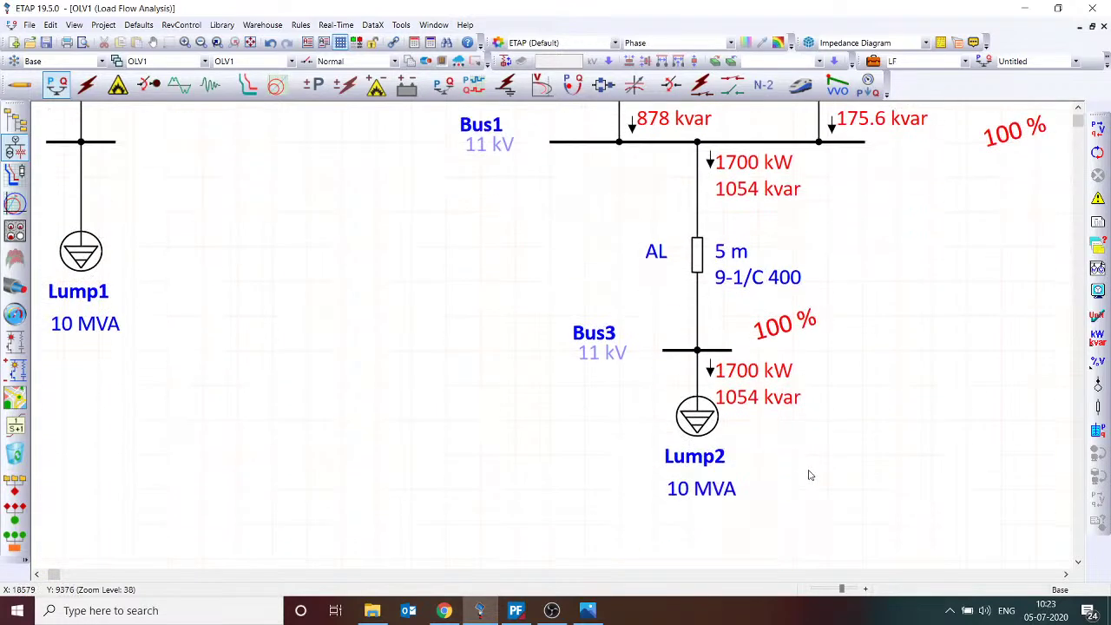
pyautogui.scroll(4, 741, 389)
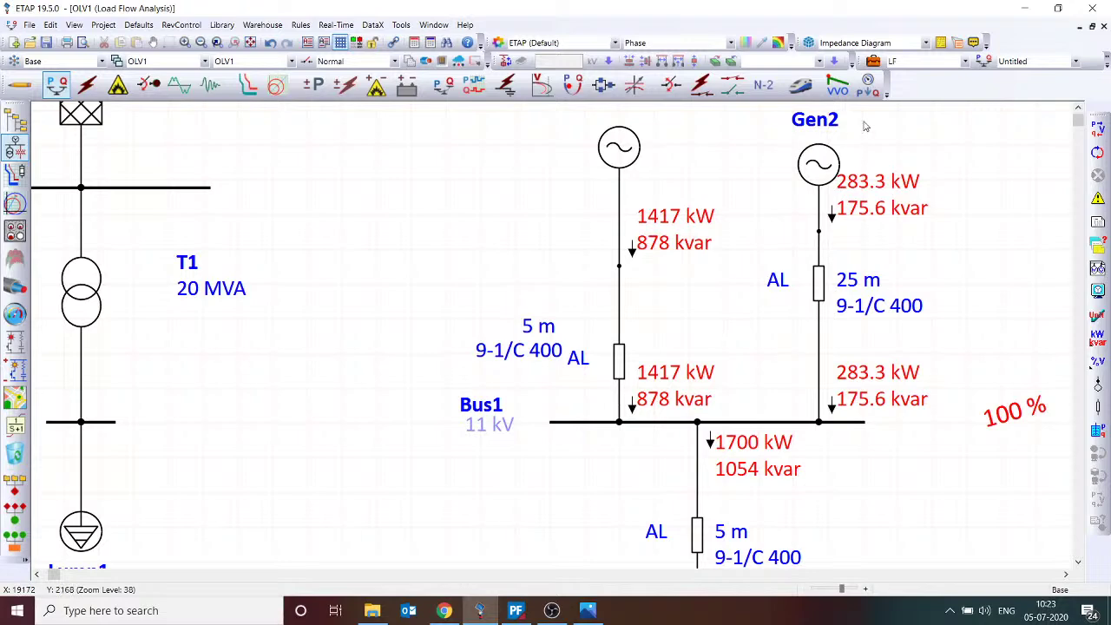
# - Set the load diversity factor to None in the LF study case, rerun the load flow, and compare the generator shares with their ratings
pyautogui.click(875, 61)
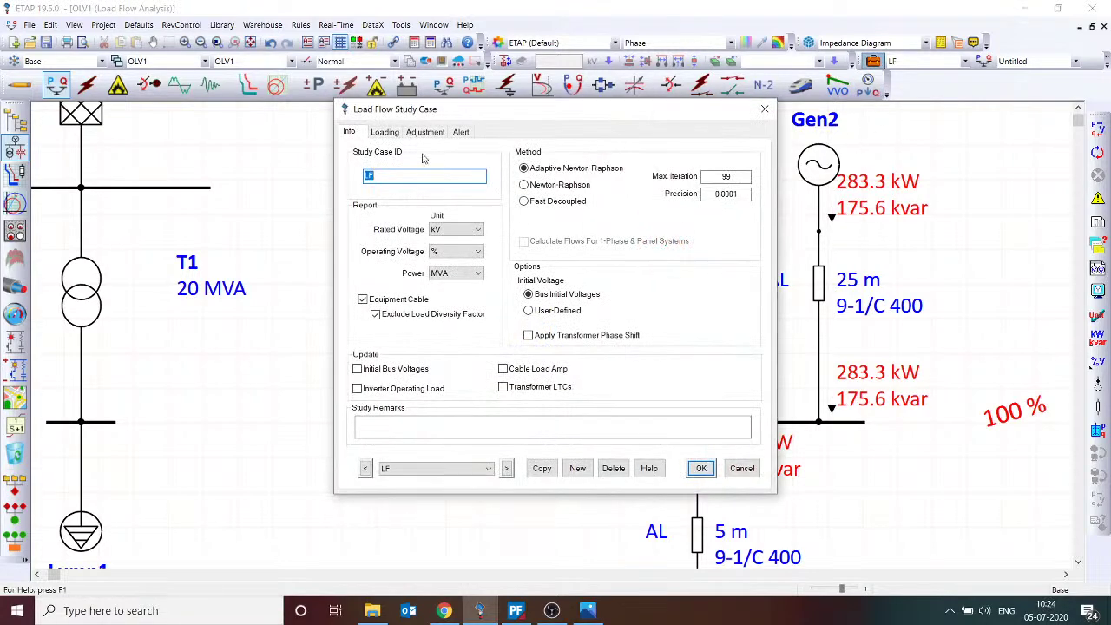
pyautogui.click(384, 132)
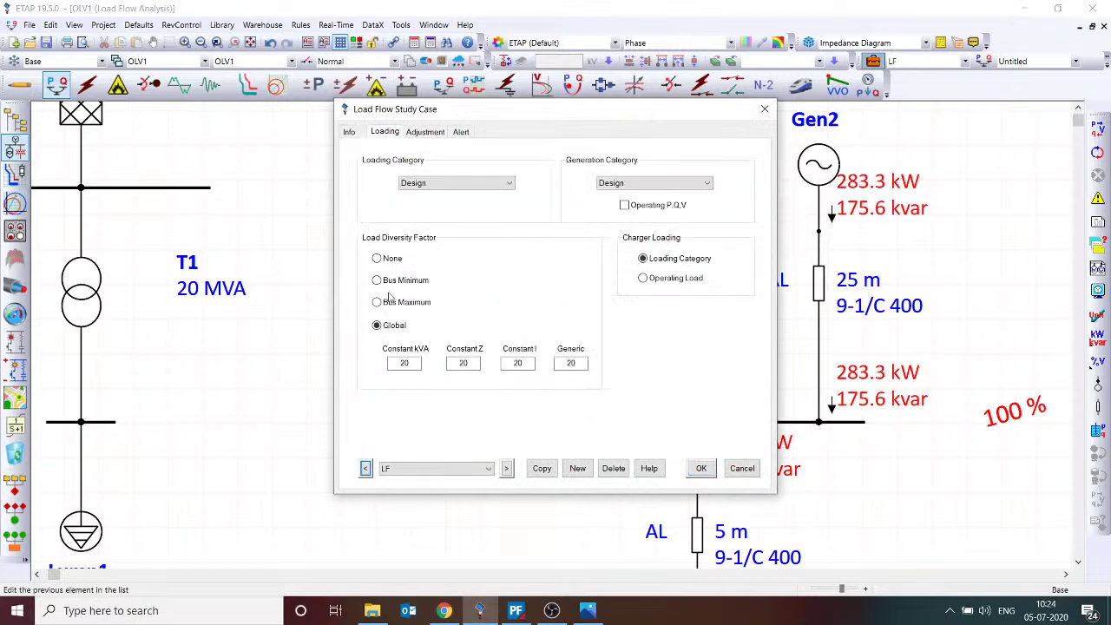
pyautogui.click(389, 260)
pyautogui.moveTo(637, 112); pyautogui.dragTo(316, 70)
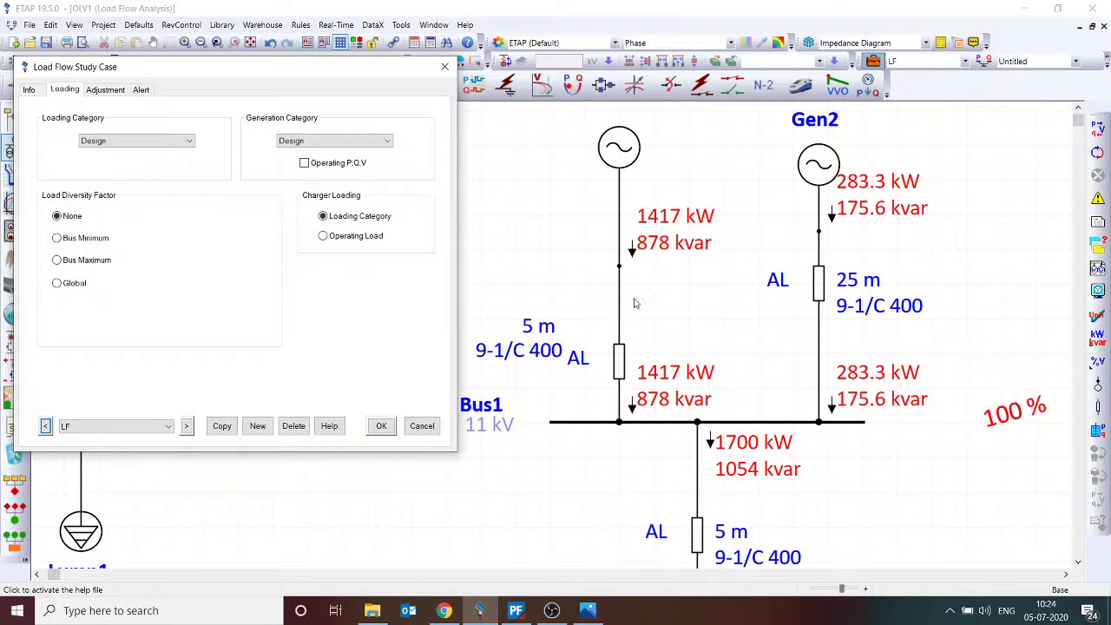
pyautogui.click(382, 426)
pyautogui.click(1099, 128)
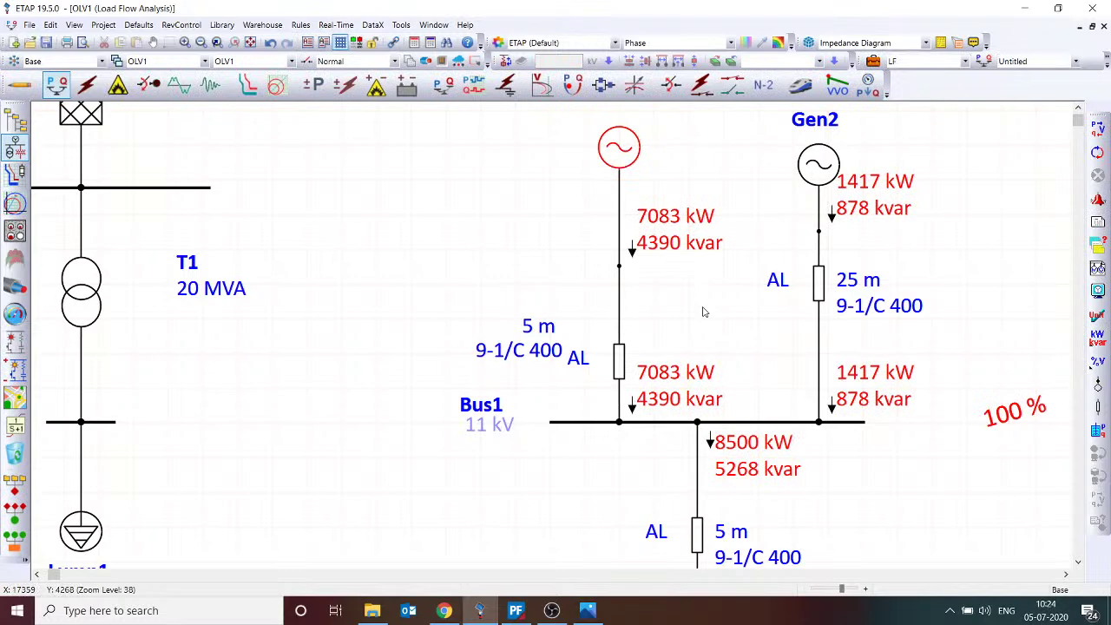
pyautogui.scroll(1, 705, 313)
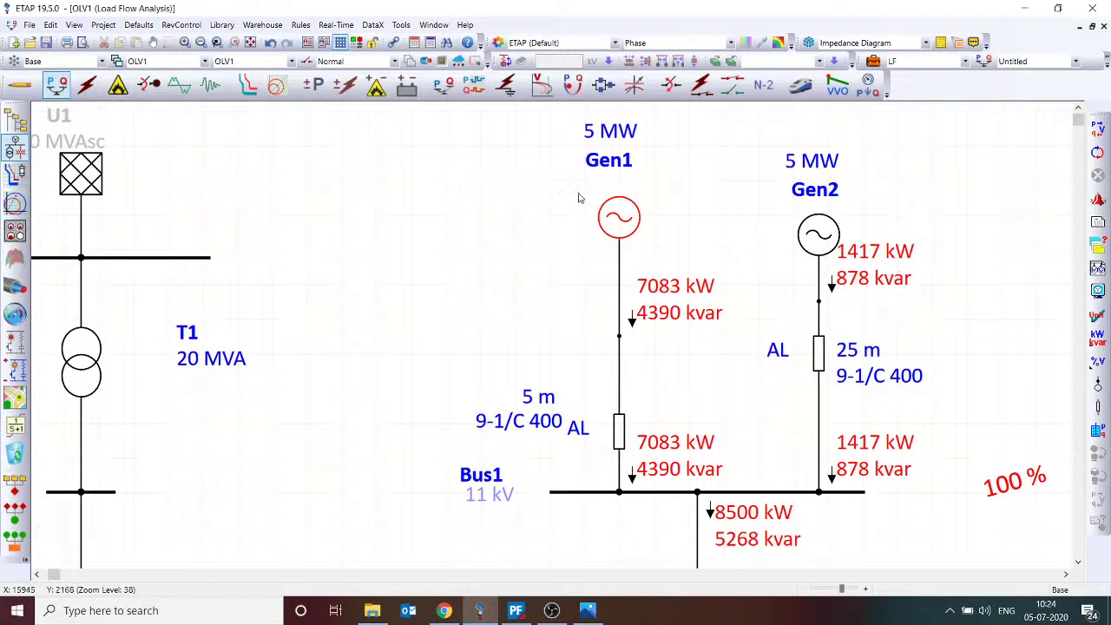
pyautogui.moveTo(569, 187); pyautogui.dragTo(693, 363)
pyautogui.click(816, 236)
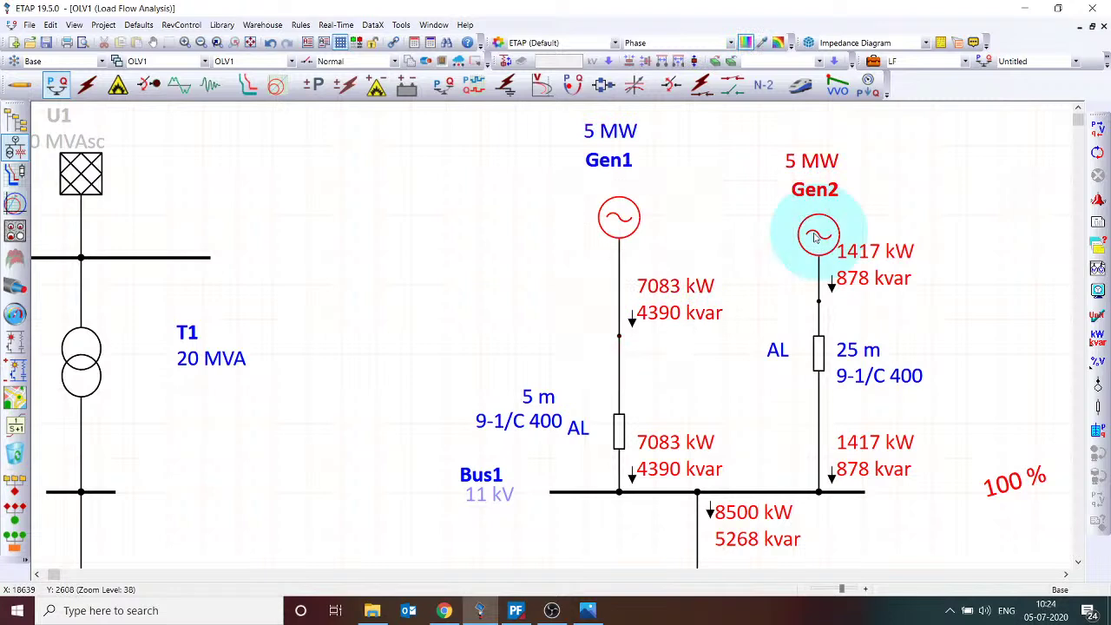
pyautogui.scroll(-3, 816, 236)
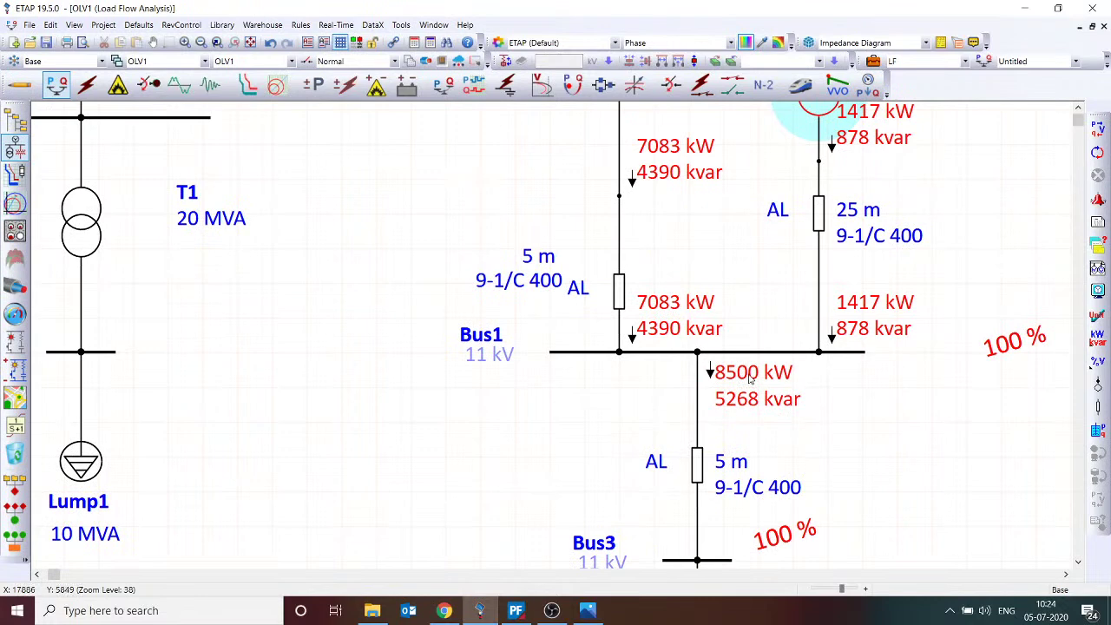
pyautogui.scroll(2, 751, 380)
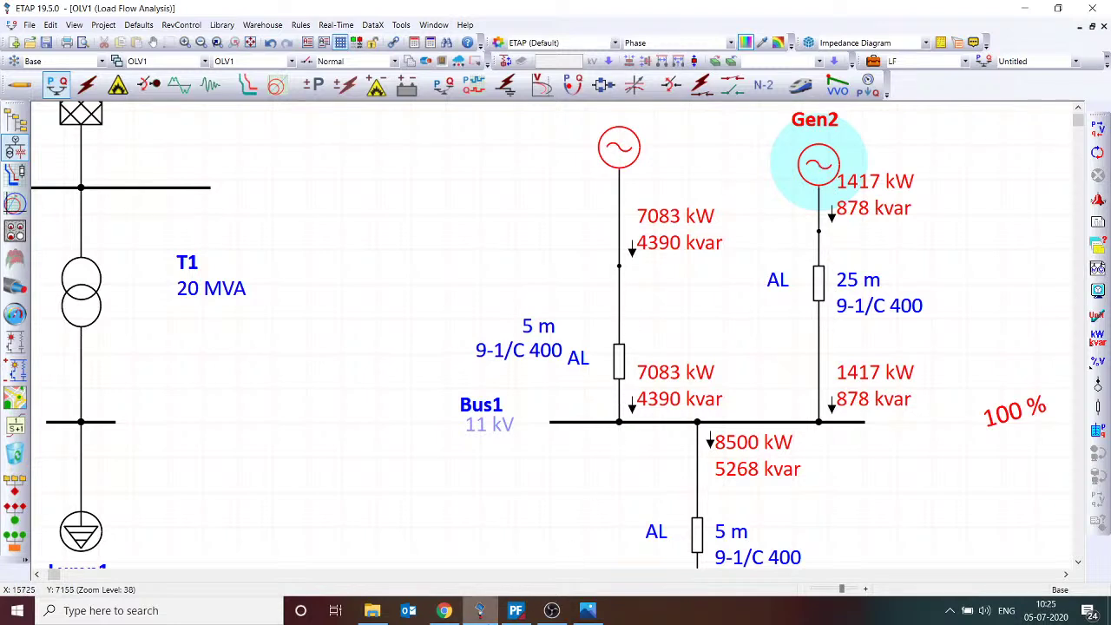
# - Switch to PowerFactory to examine the secondary and primary active power control options, close the load flow settings, and return to ETAP
pyautogui.click(517, 610)
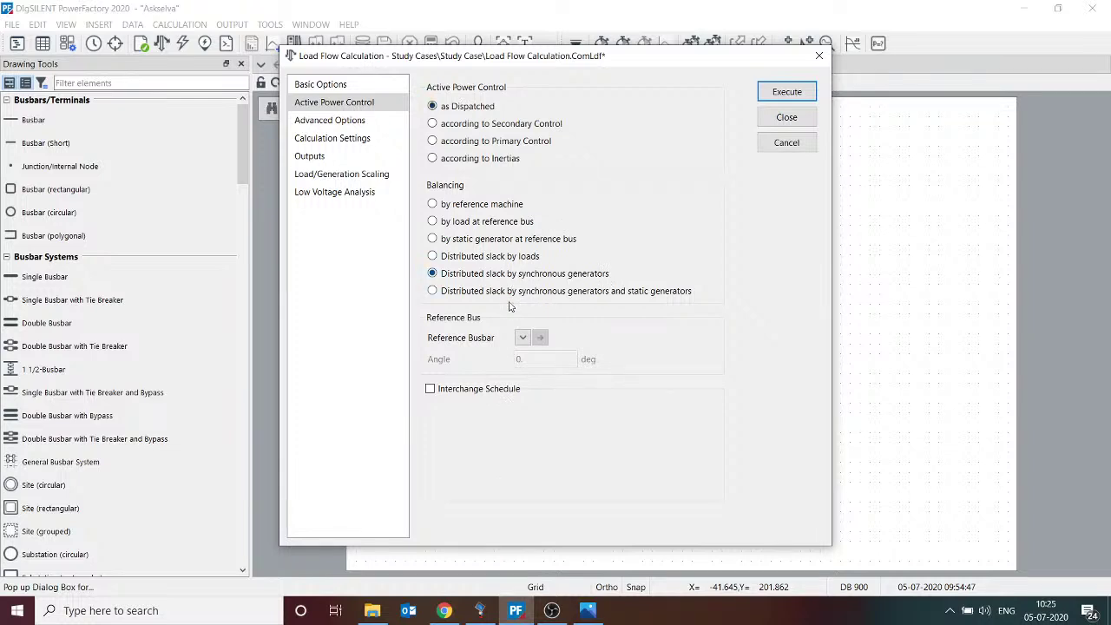
pyautogui.click(433, 124)
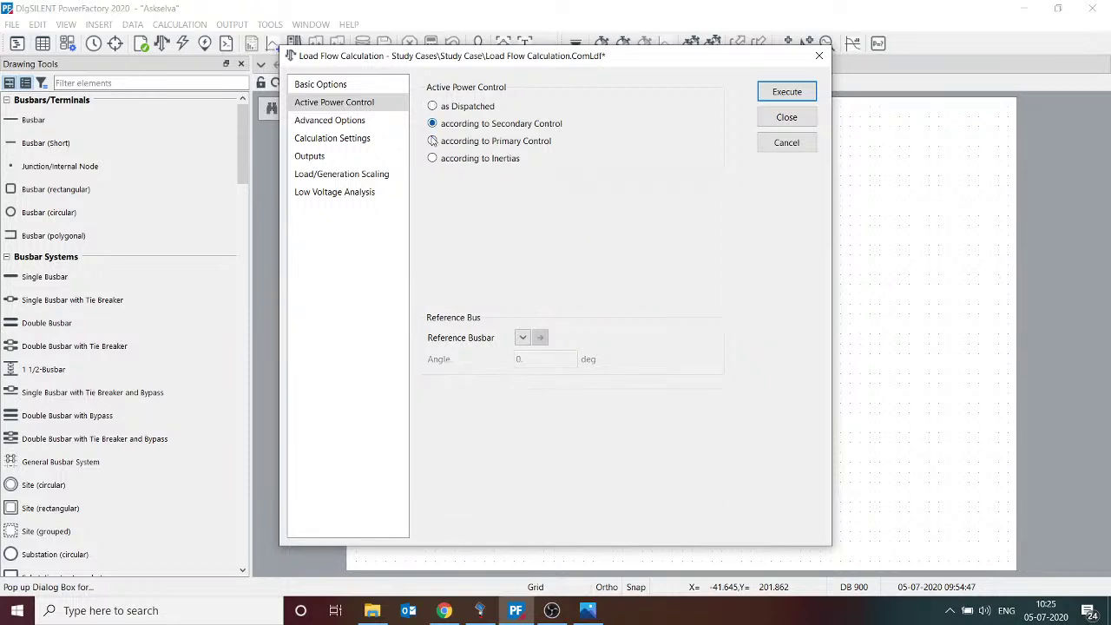
pyautogui.click(433, 140)
pyautogui.click(808, 118)
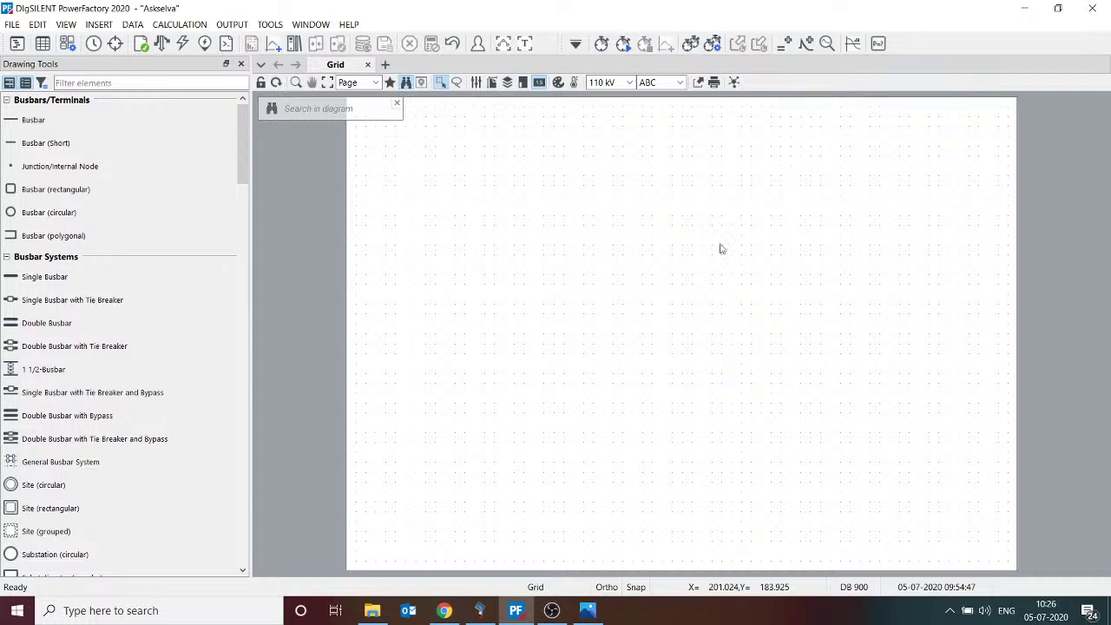
pyautogui.click(479, 611)
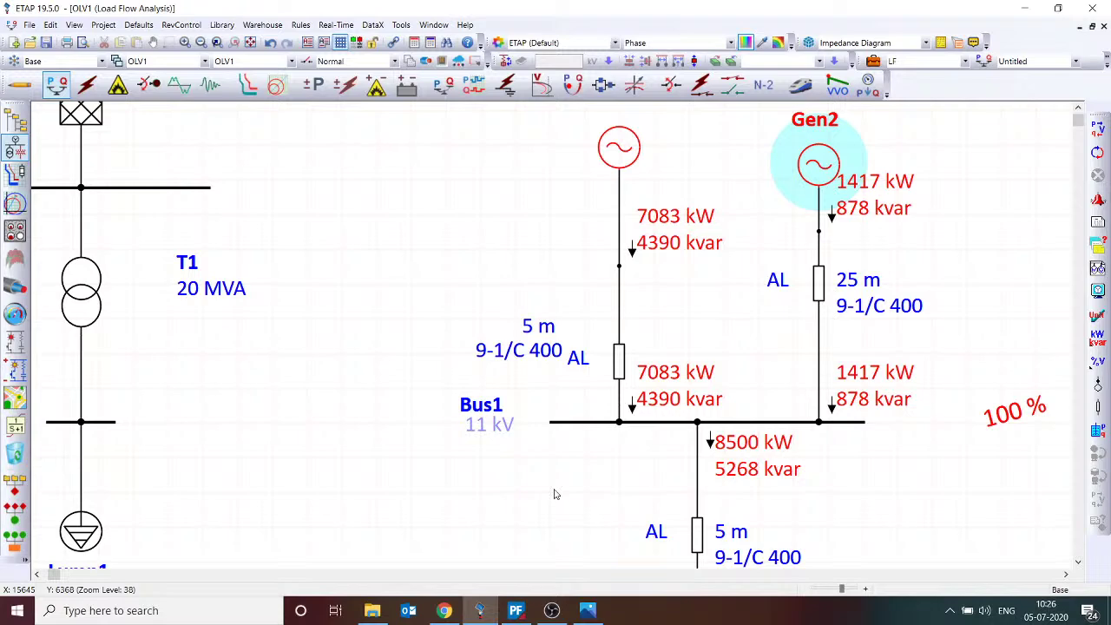
pyautogui.hotkey('alt', 'Tab')
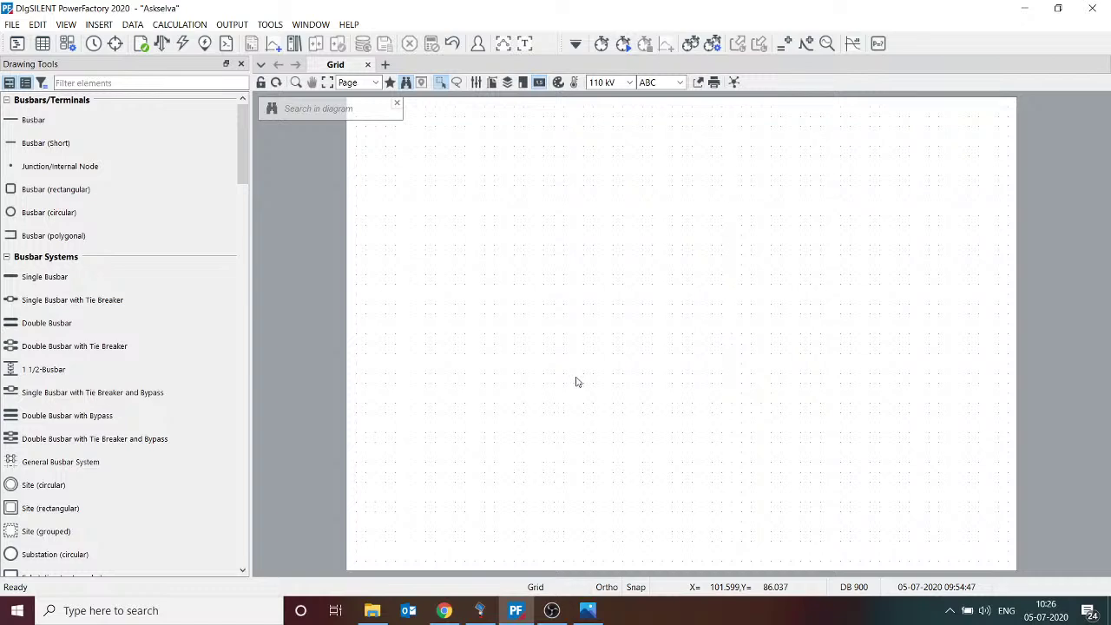
pyautogui.hotkey('alt', 'Tab')
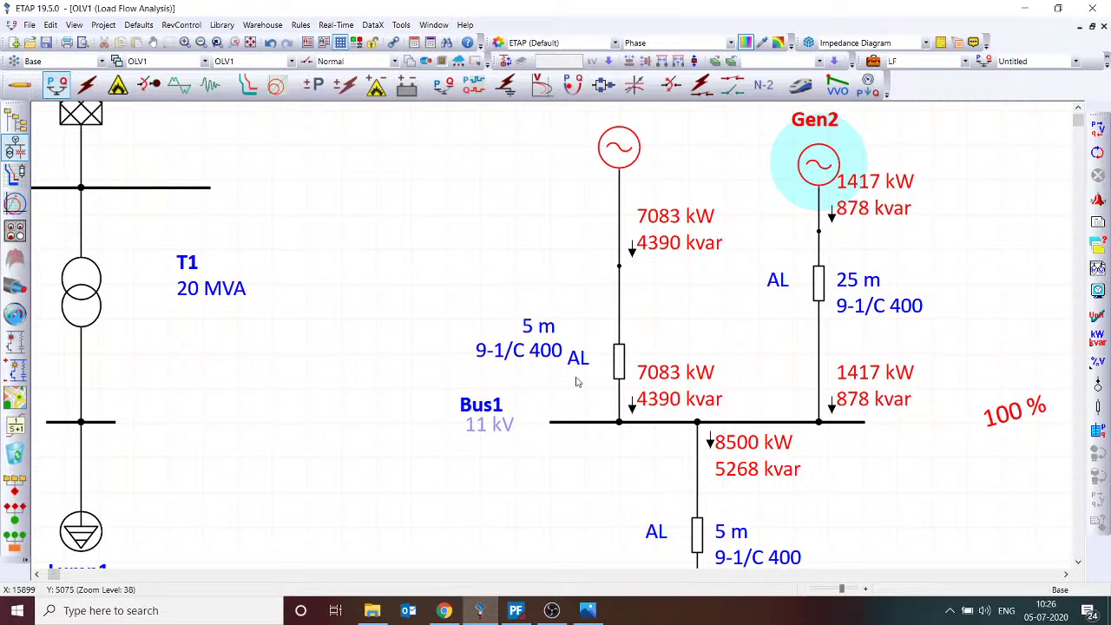
# - Return the diagram to edit mode and place a new bus in the empty area below the existing networks
pyautogui.click(18, 87)
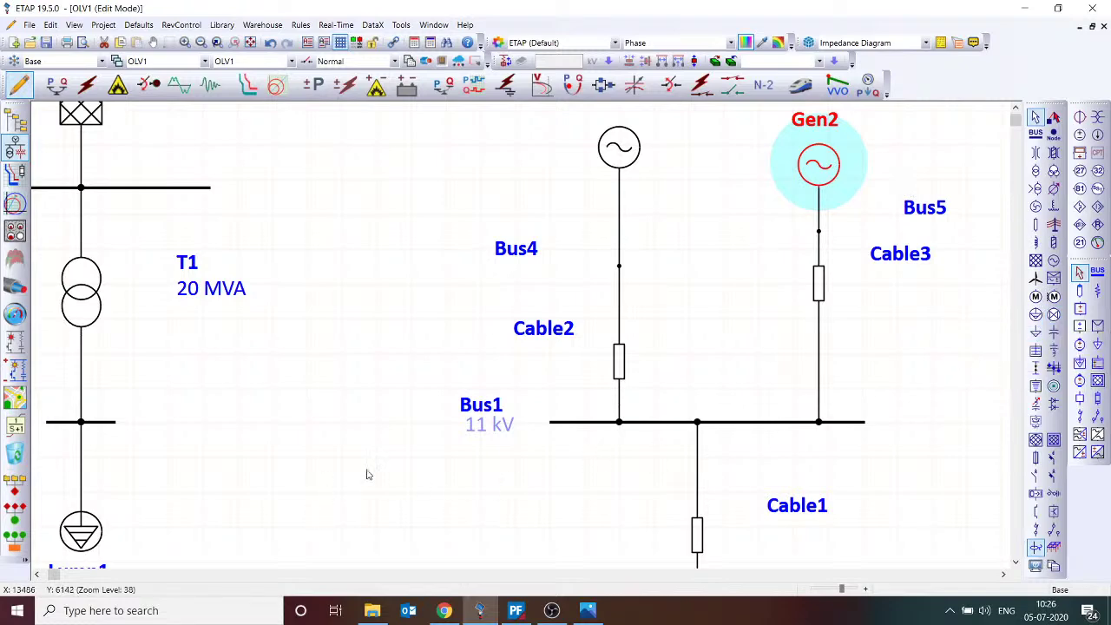
pyautogui.scroll(-4, 493, 466)
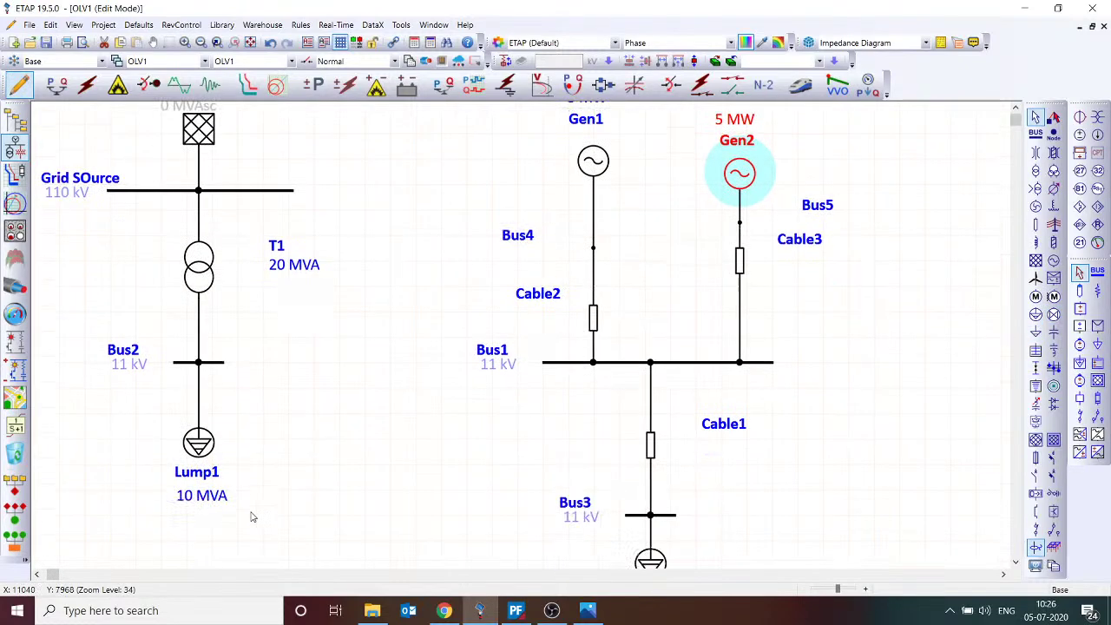
pyautogui.scroll(8, 165, 461)
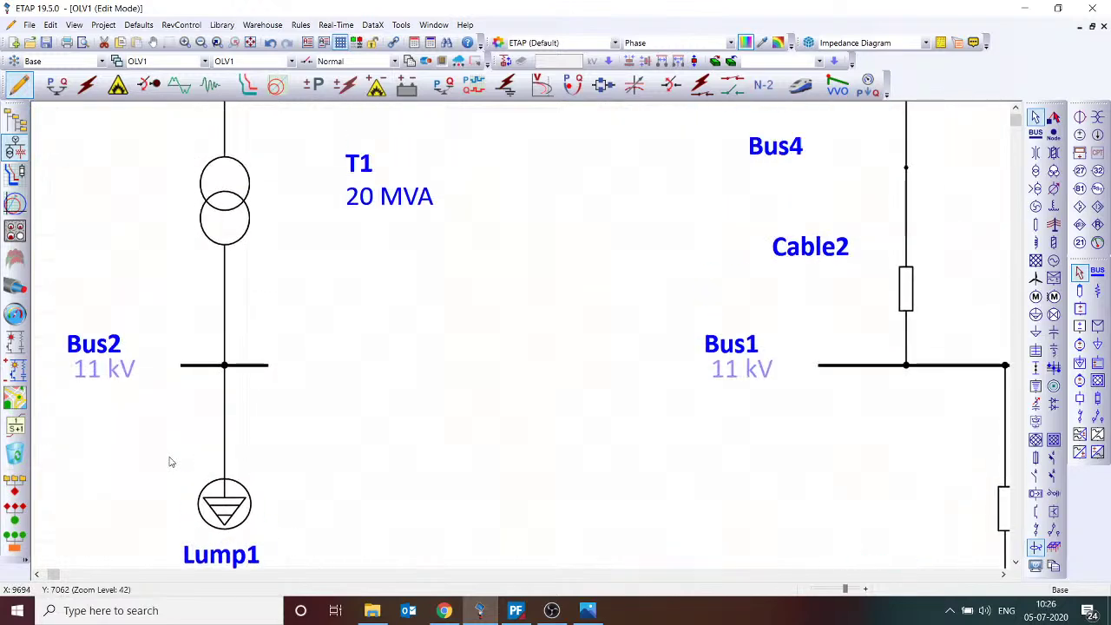
pyautogui.scroll(3, 206, 422)
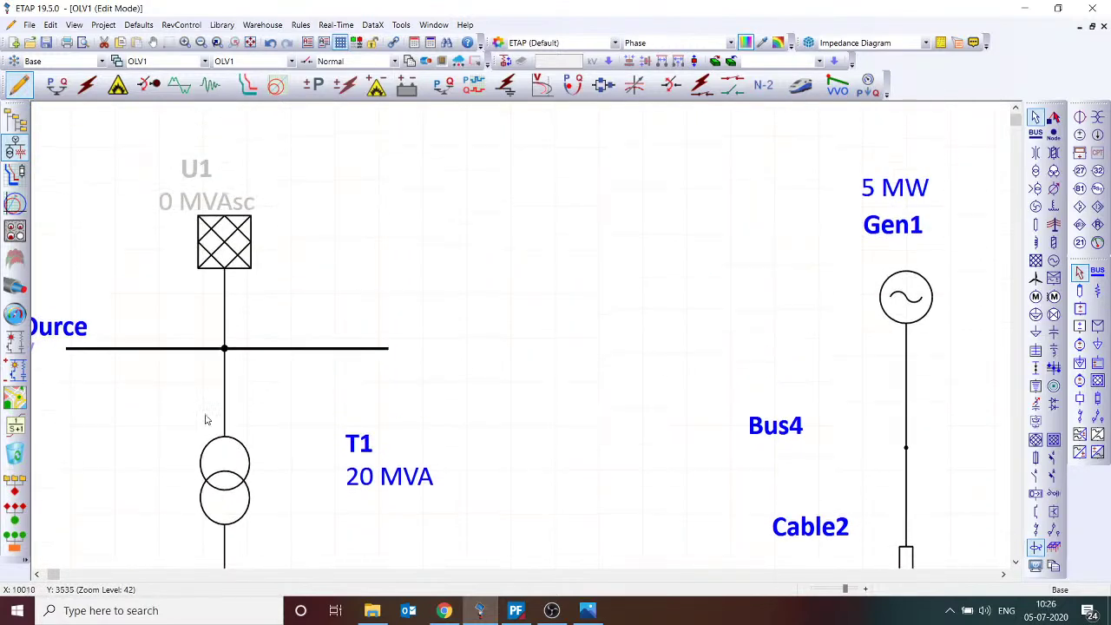
pyautogui.click(389, 350)
pyautogui.scroll(-12, 492, 270)
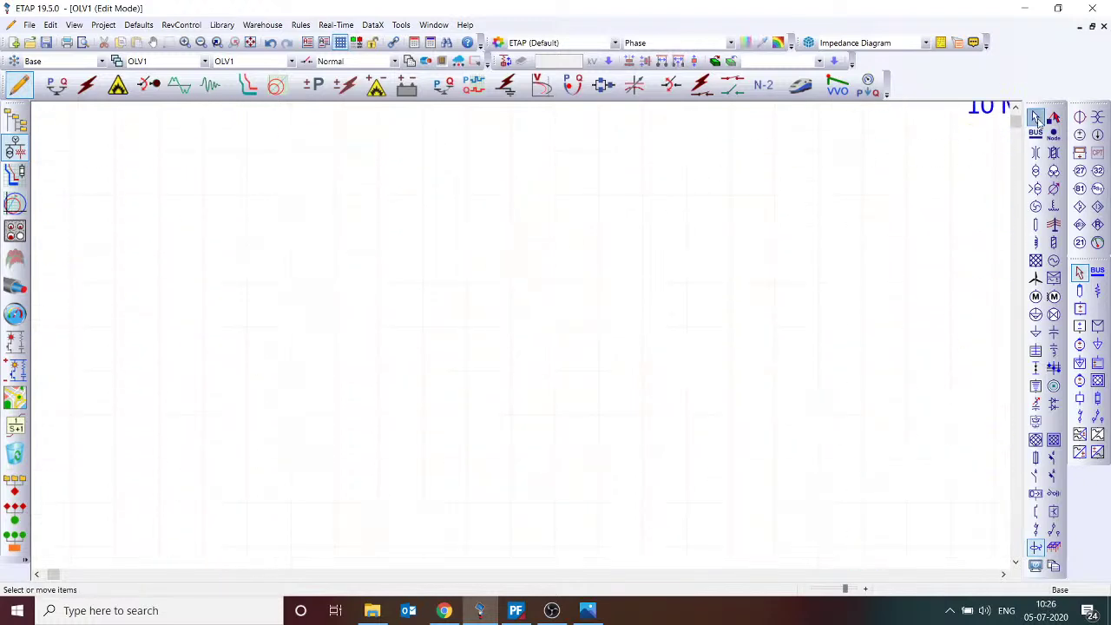
pyautogui.click(1036, 134)
pyautogui.click(497, 284)
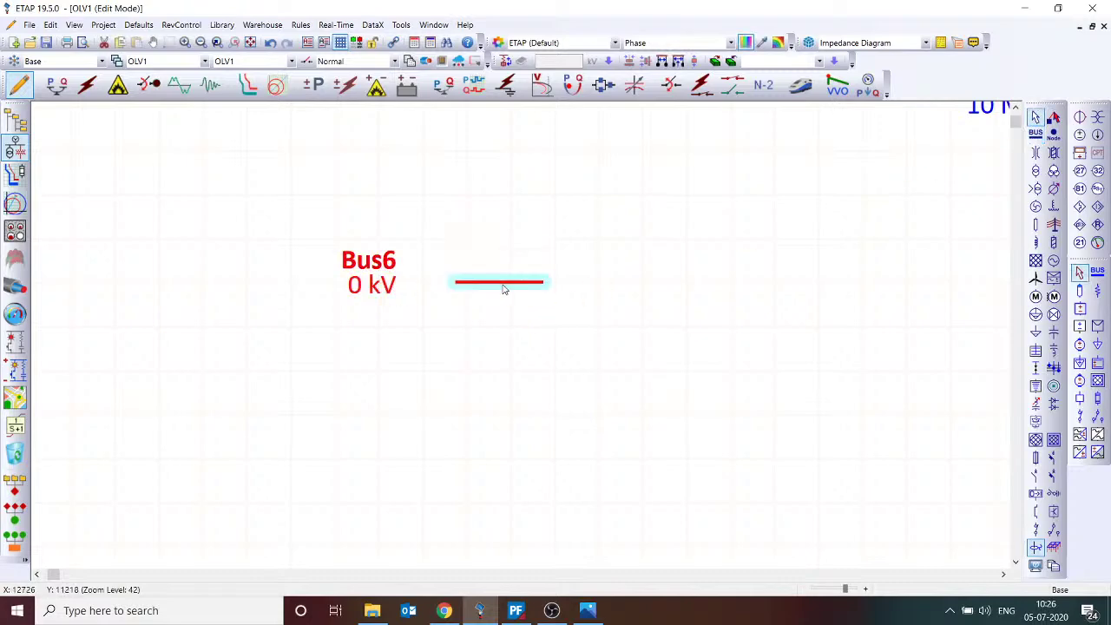
# - Set the new bus's nominal voltage to 400 kV and leave it in service
pyautogui.doubleClick(502, 283)
pyautogui.press('Tab')
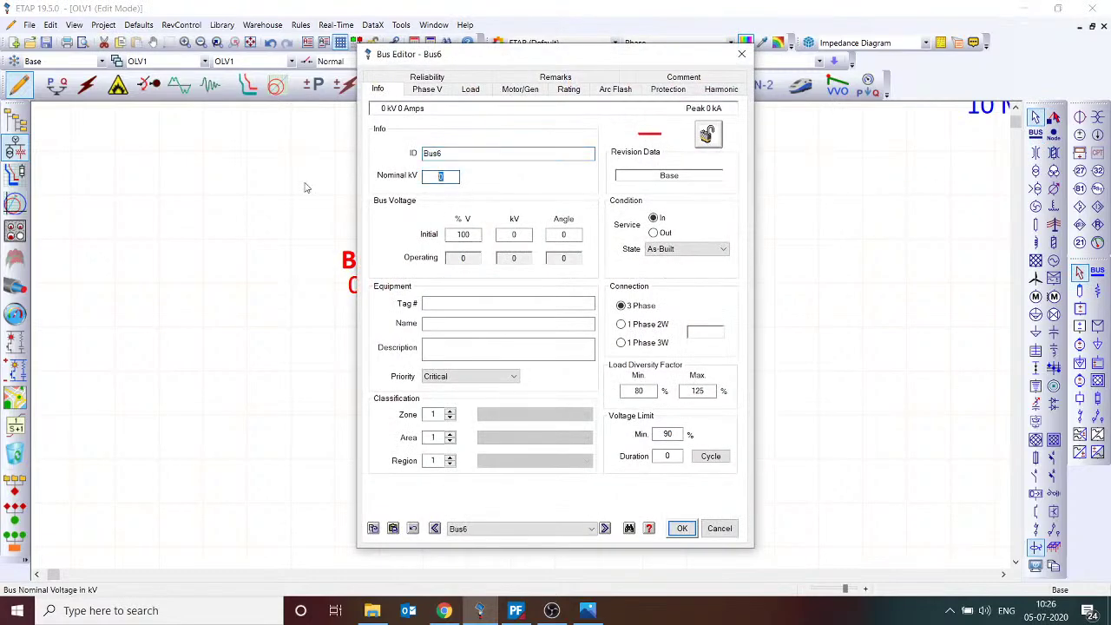
pyautogui.write('400')
pyautogui.click(658, 218)
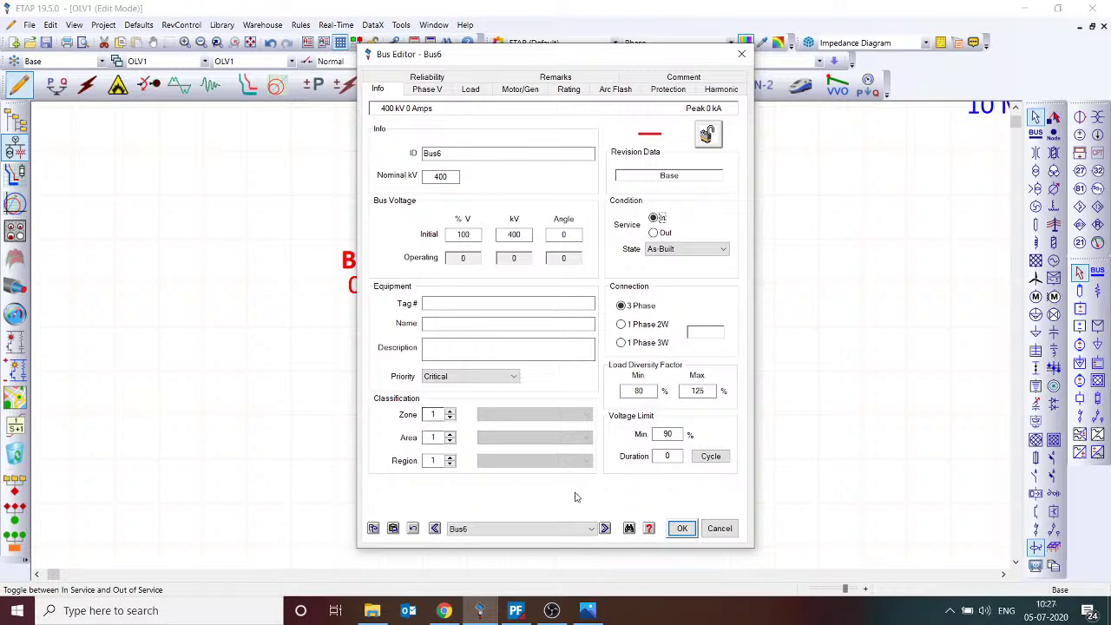
pyautogui.click(682, 529)
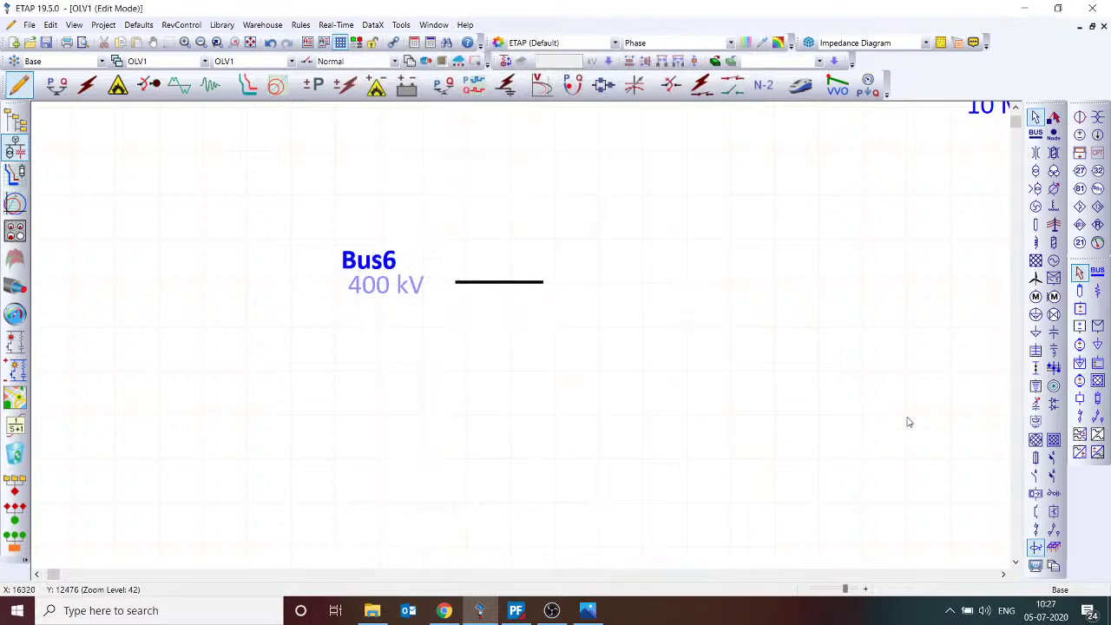
# - Connect a lumped load below the 400 kV bus and set its nameplate reactive power rating to 50 Mvar
pyautogui.click(1036, 315)
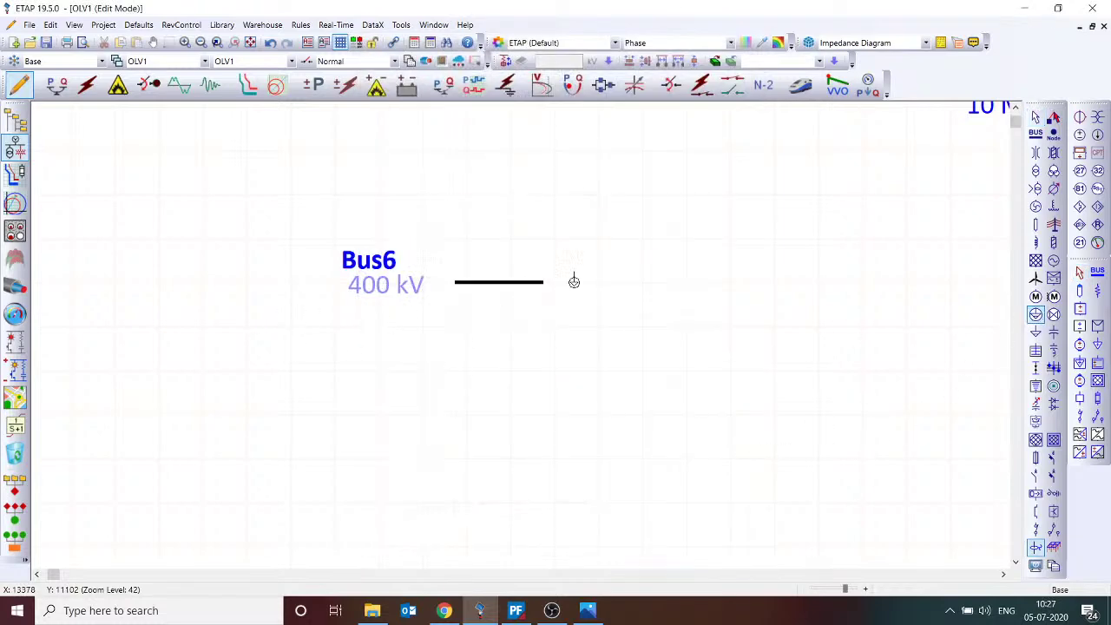
pyautogui.moveTo(530, 299); pyautogui.dragTo(526, 432)
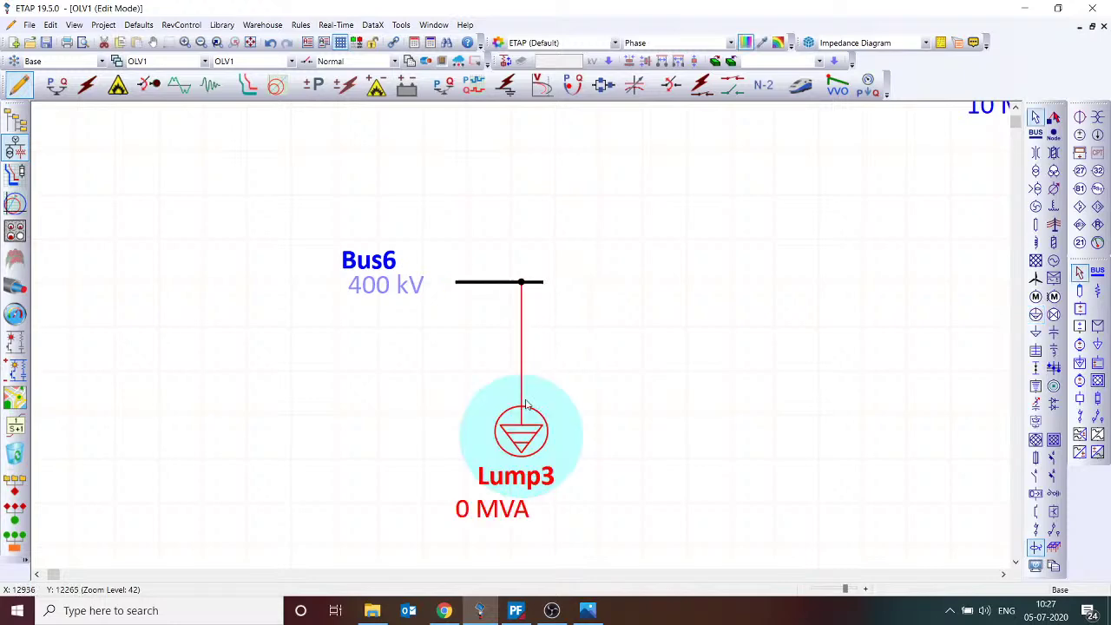
pyautogui.doubleClick(527, 431)
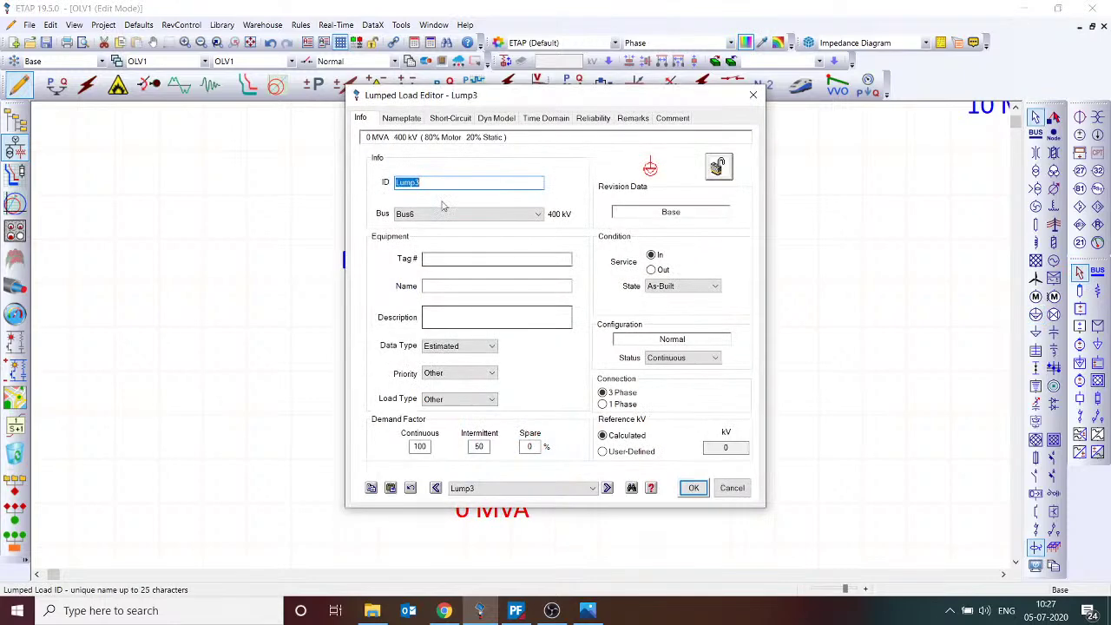
pyautogui.click(408, 118)
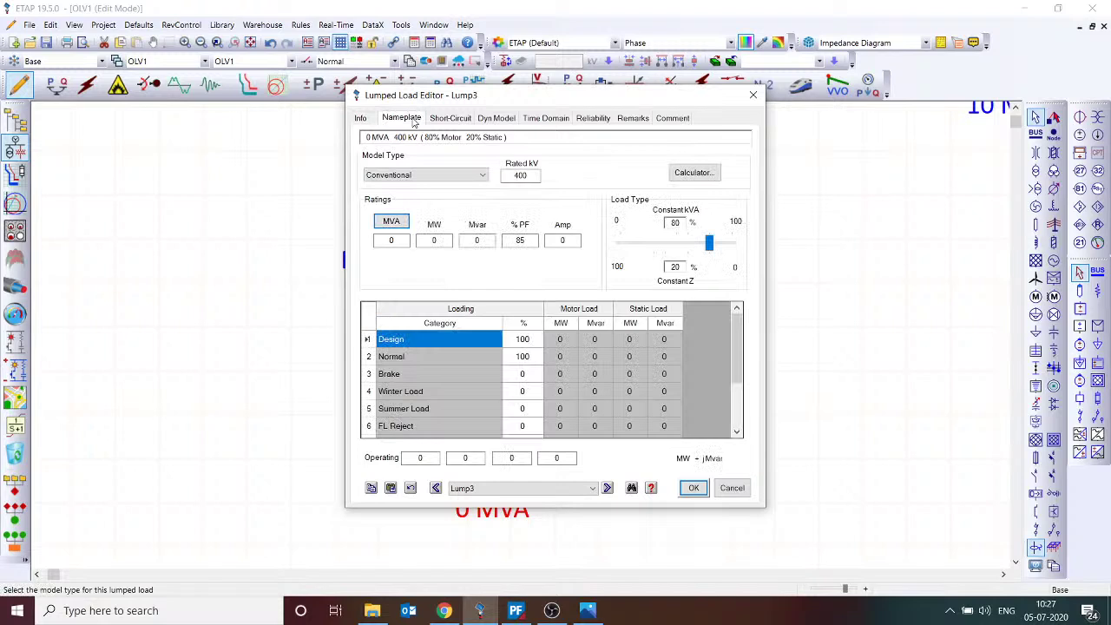
pyautogui.click(476, 240)
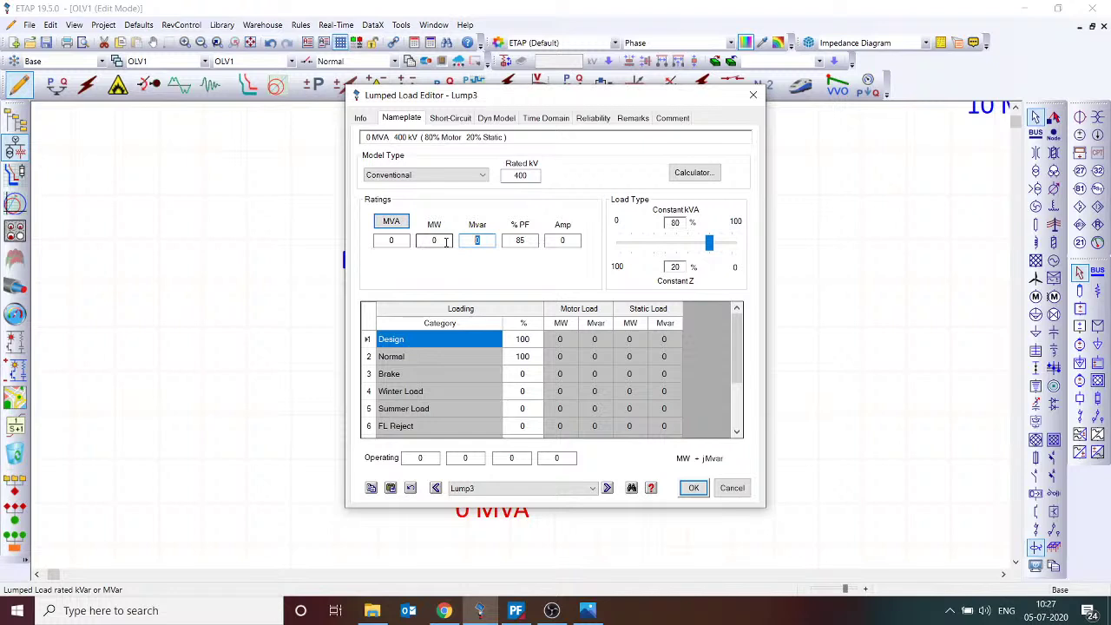
pyautogui.write('50')
pyautogui.press('Tab')
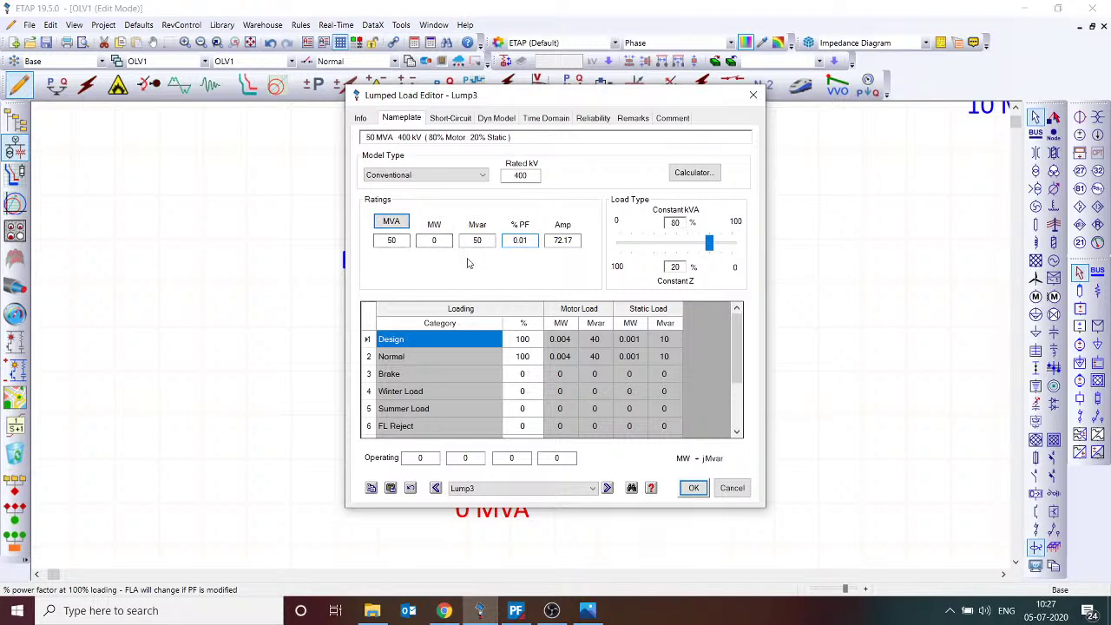
pyautogui.click(446, 244)
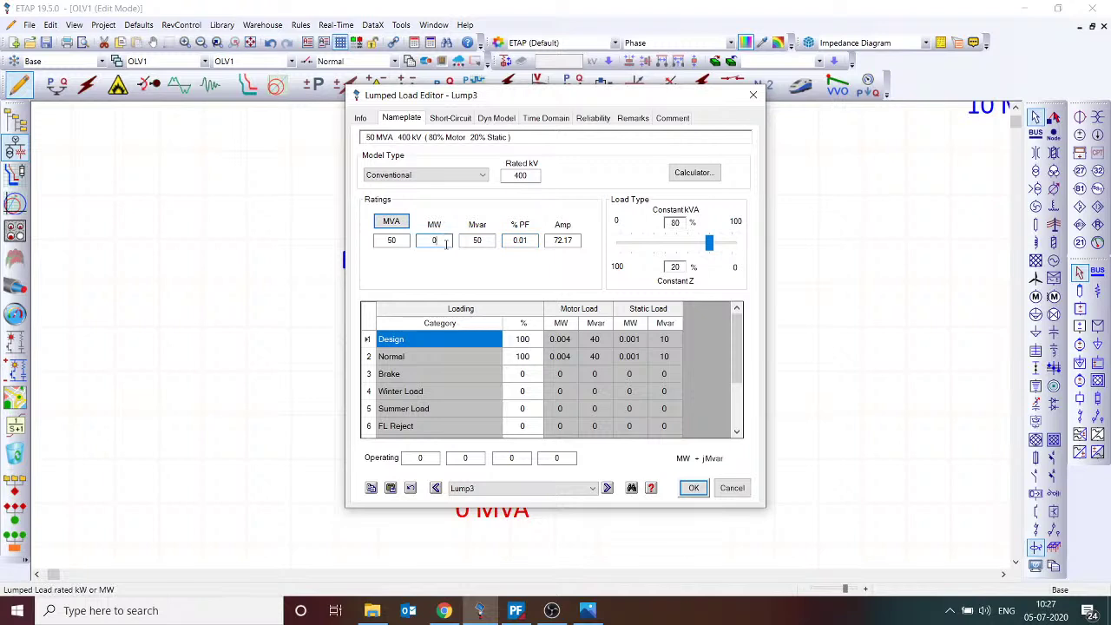
pyautogui.click(533, 241)
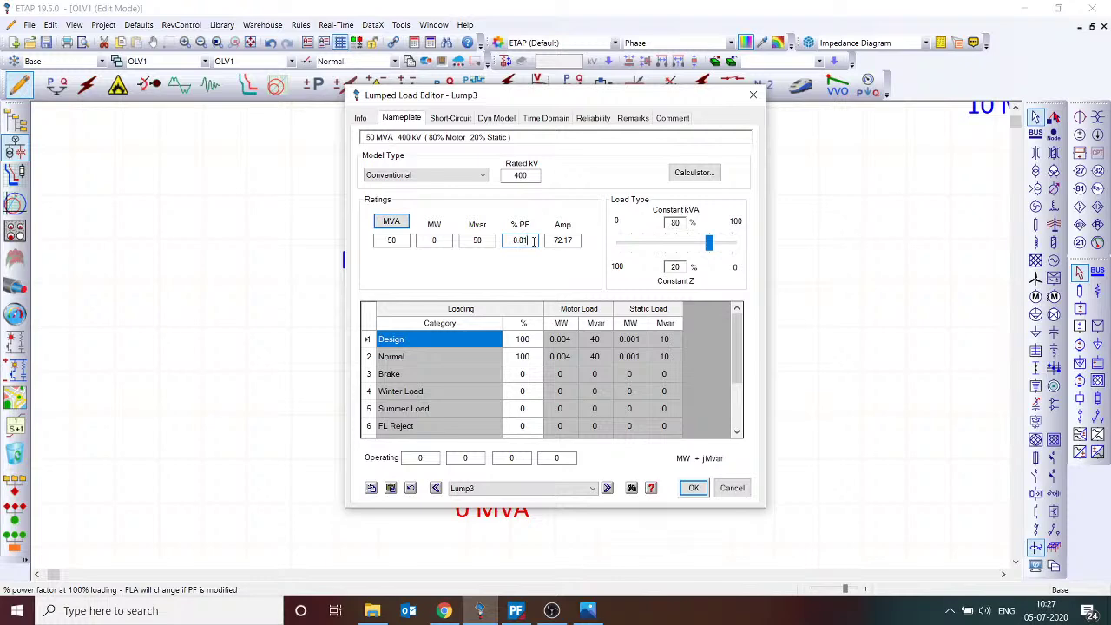
pyautogui.click(694, 488)
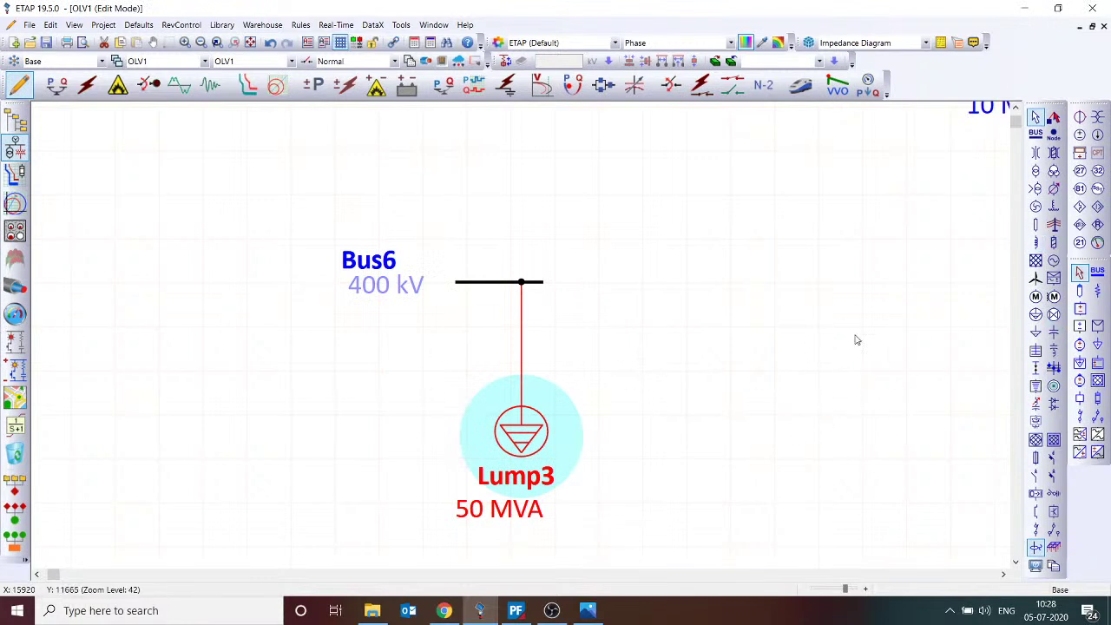
# - Place an impedance branch in the empty area beside the 400 kV bus and open its properties
pyautogui.click(1056, 244)
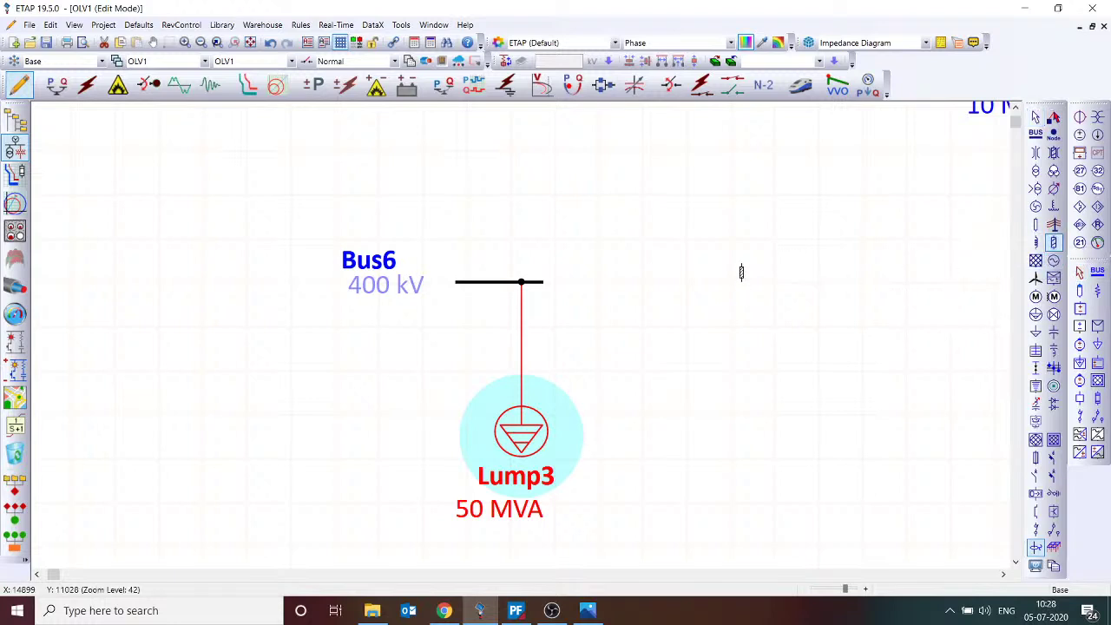
pyautogui.click(740, 290)
pyautogui.doubleClick(752, 289)
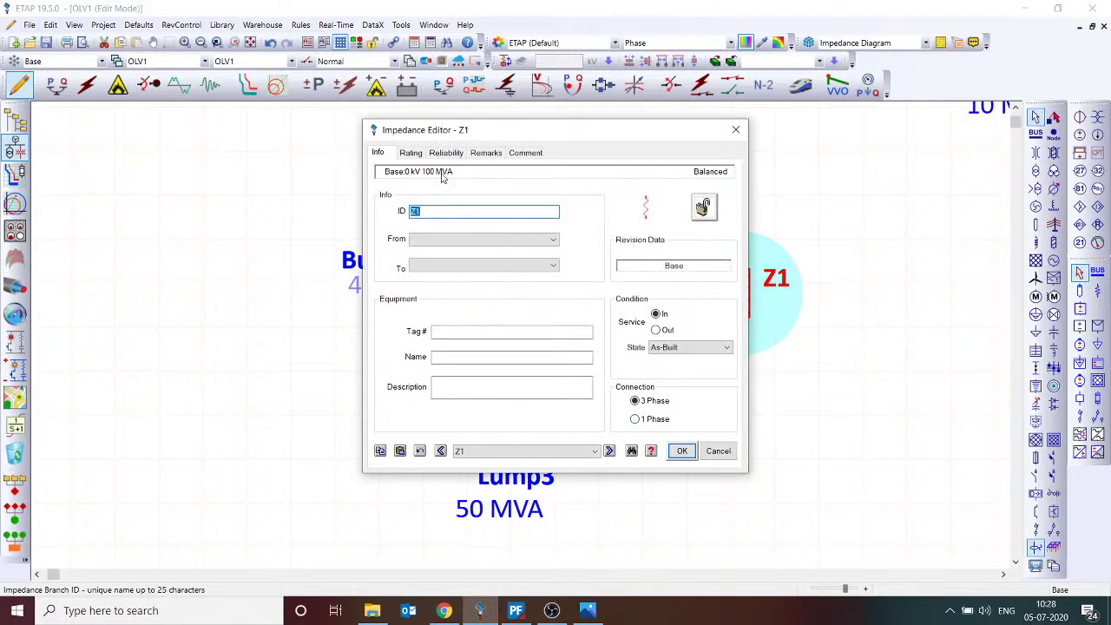
# - Set impedance Z1's rating units to ohms and its positive-sequence reactance X to -15
pyautogui.click(421, 154)
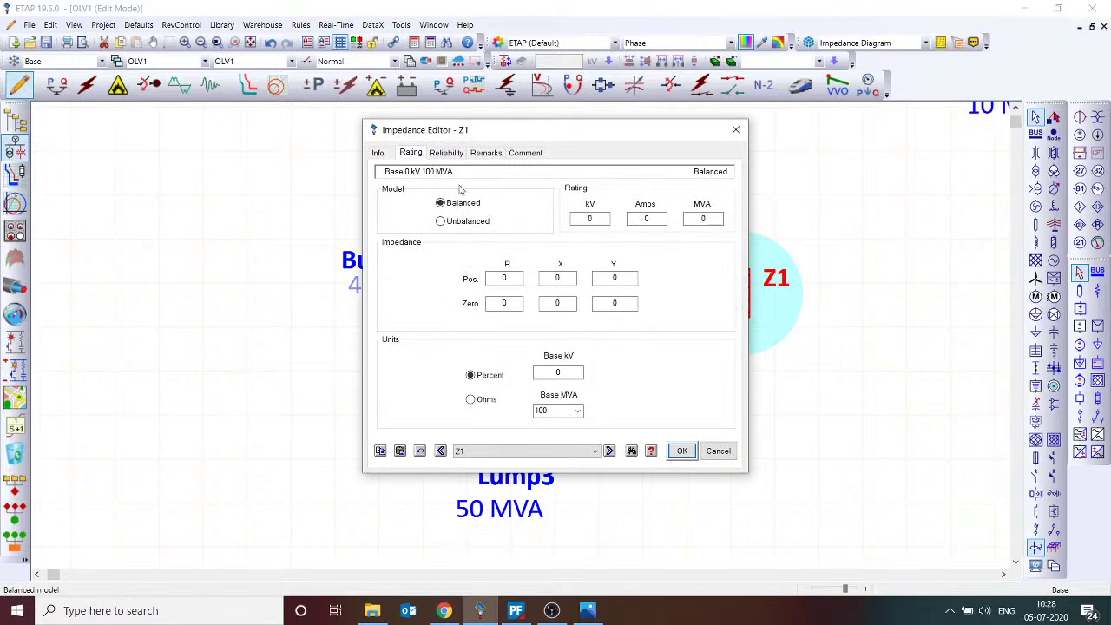
pyautogui.click(571, 278)
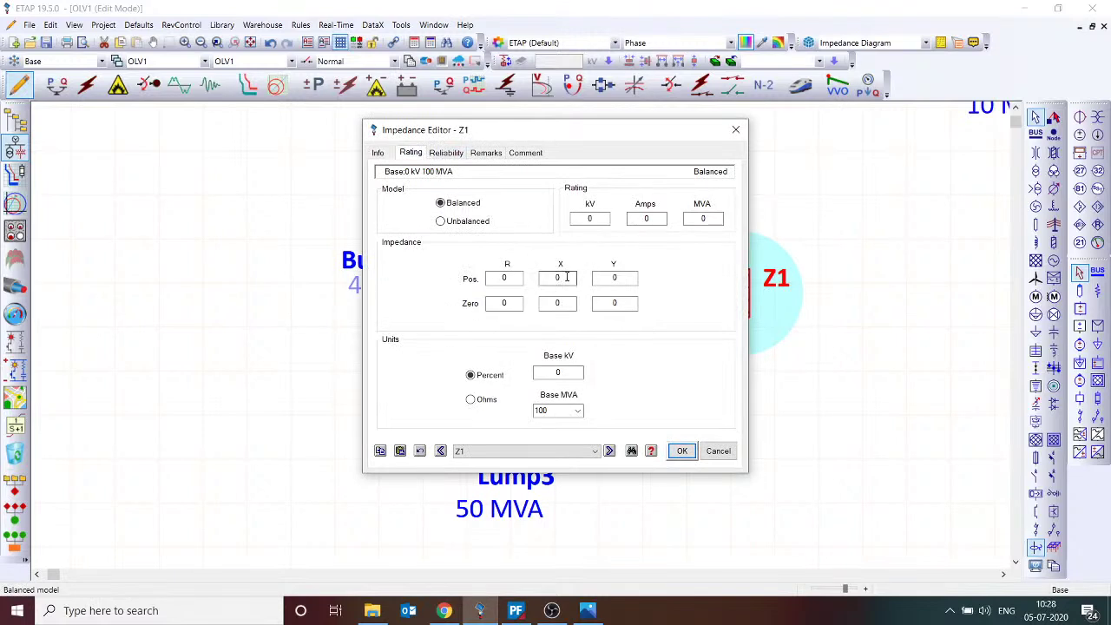
pyautogui.click(484, 401)
pyautogui.click(560, 278)
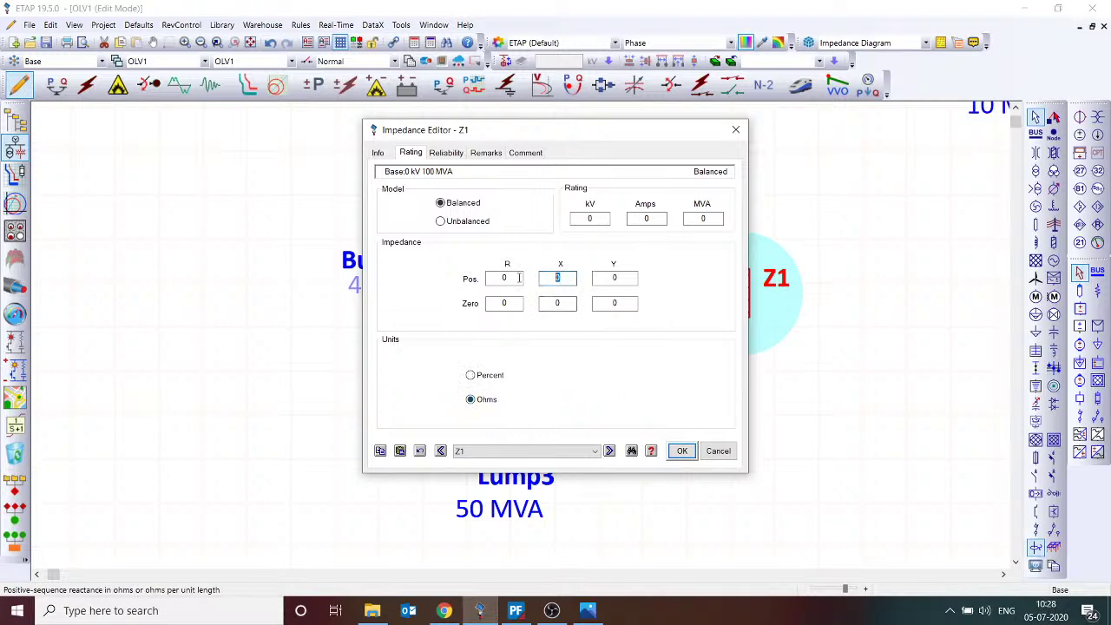
pyautogui.write('-15')
pyautogui.press('Tab')
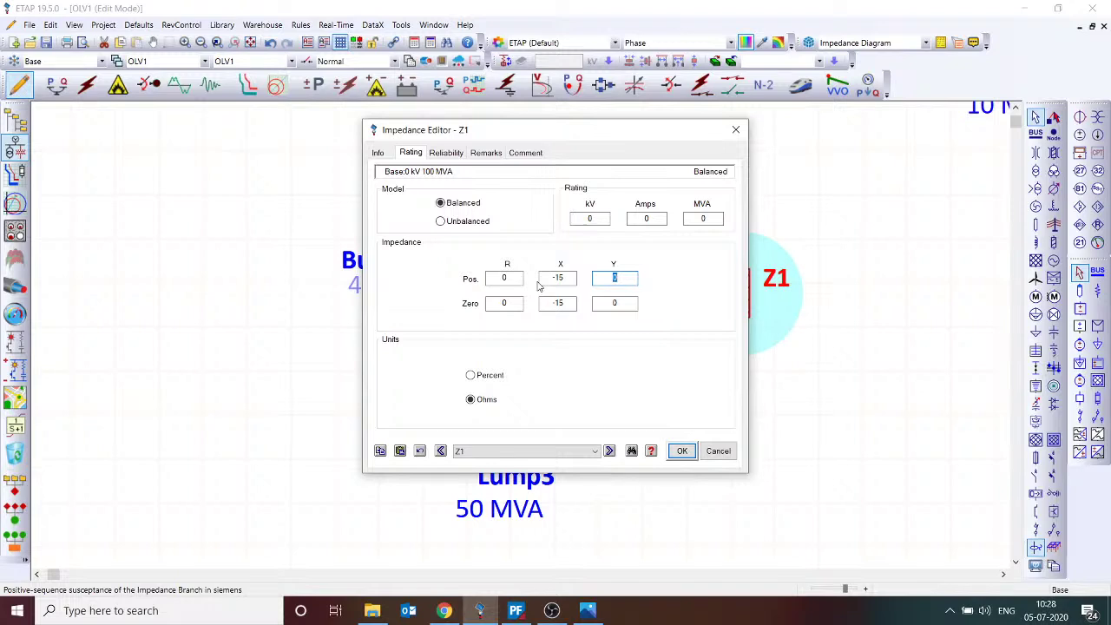
pyautogui.press('Return')
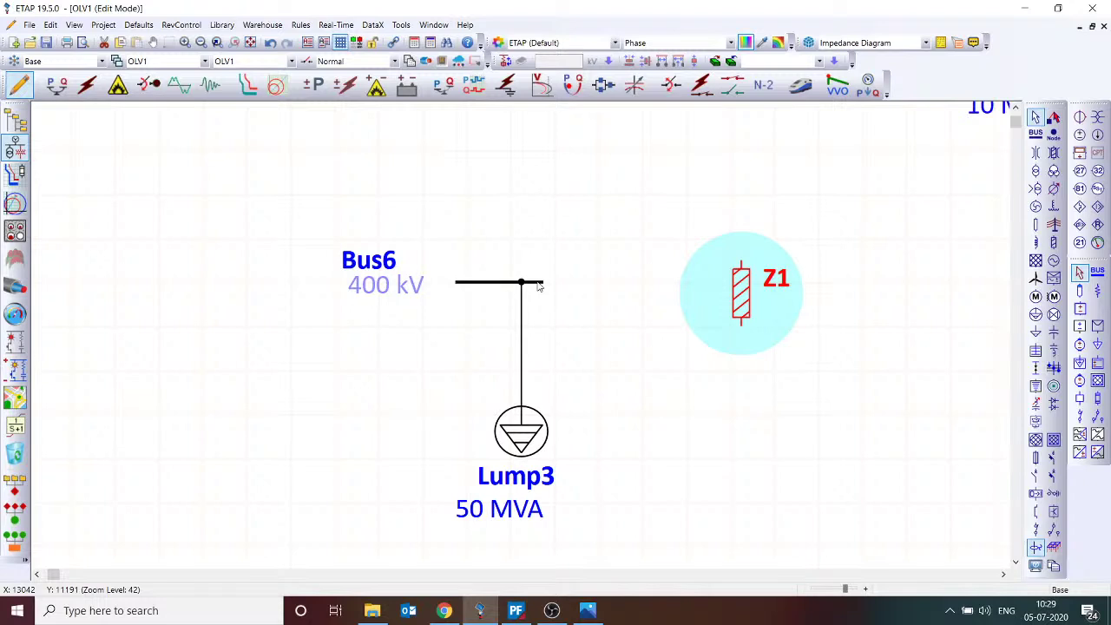
pyautogui.scroll(10, 570, 365)
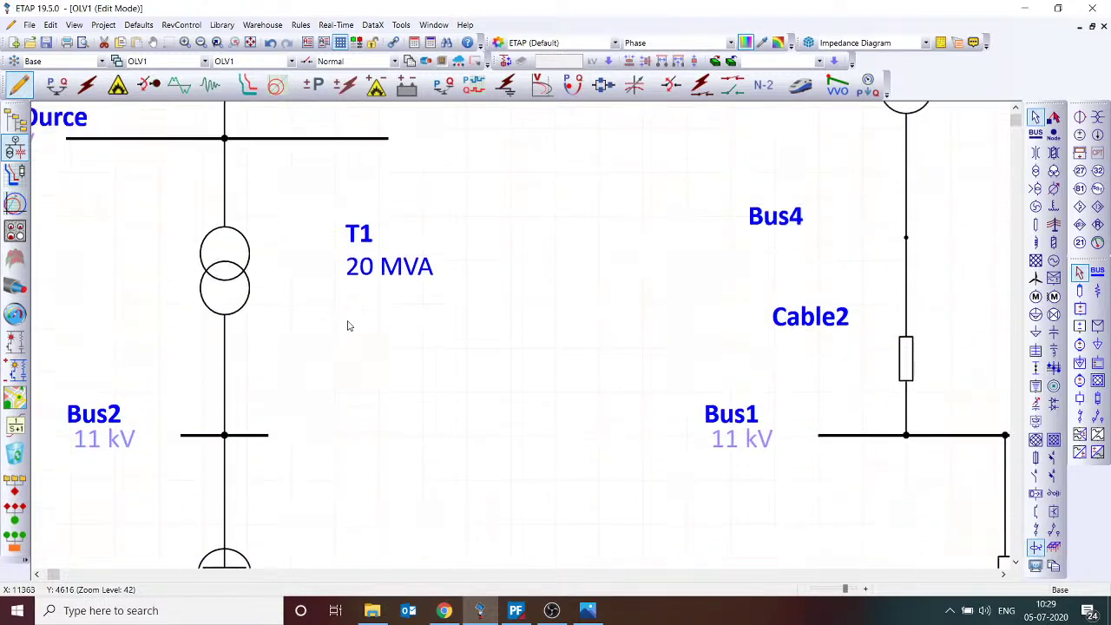
pyautogui.doubleClick(234, 266)
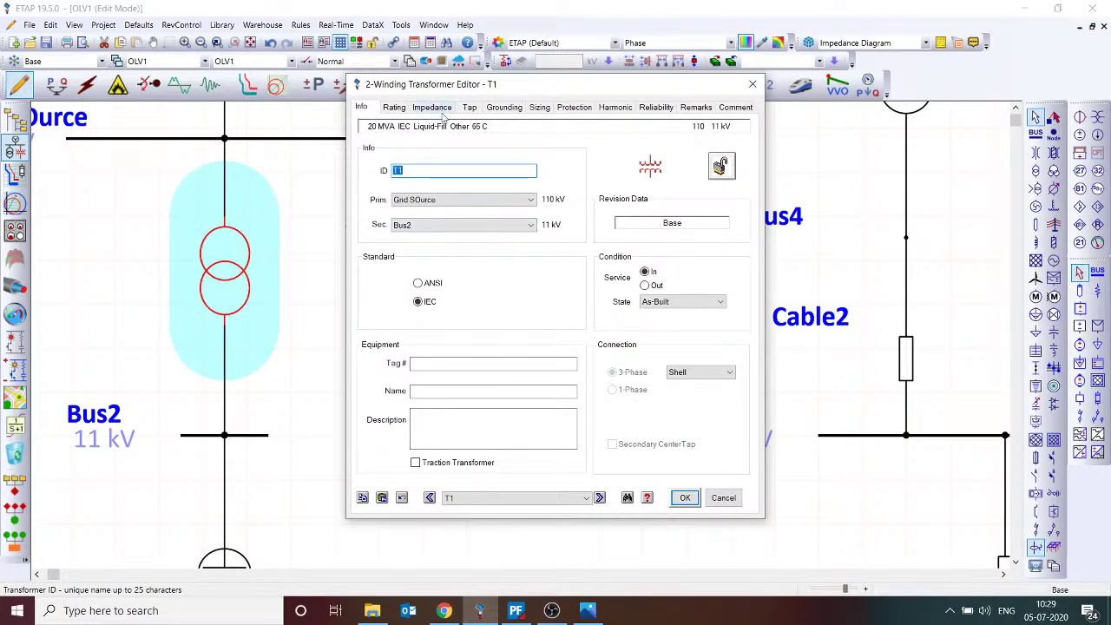
pyautogui.click(717, 498)
# - Take the lumped load Lump1 on Bus2 out of service
pyautogui.scroll(-1, 928, 550)
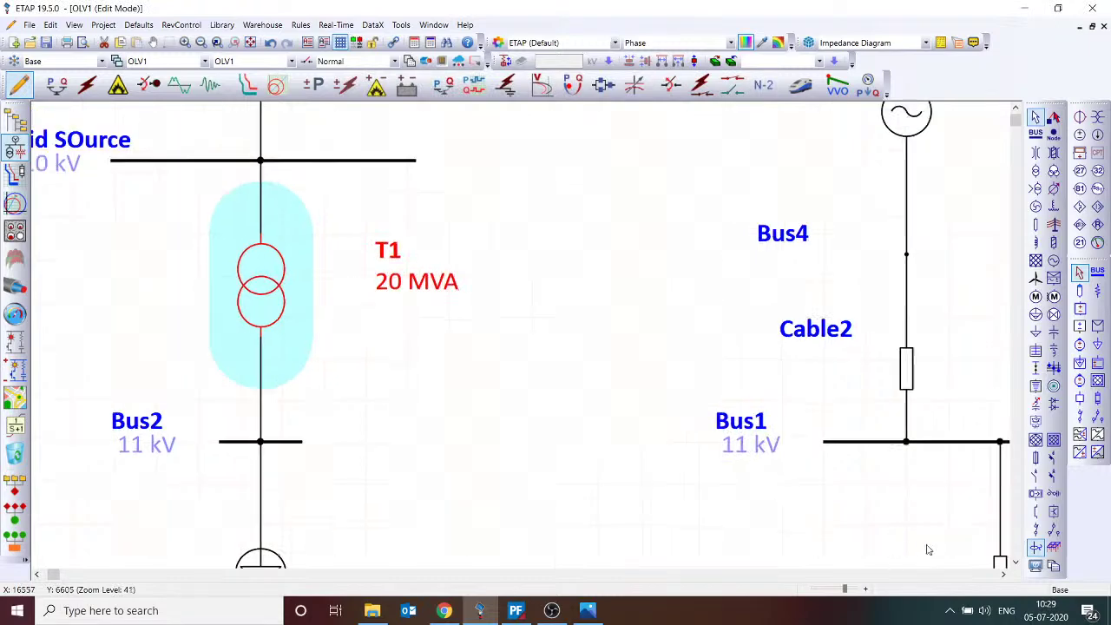
pyautogui.scroll(-2, 928, 549)
pyautogui.scroll(-2, 638, 533)
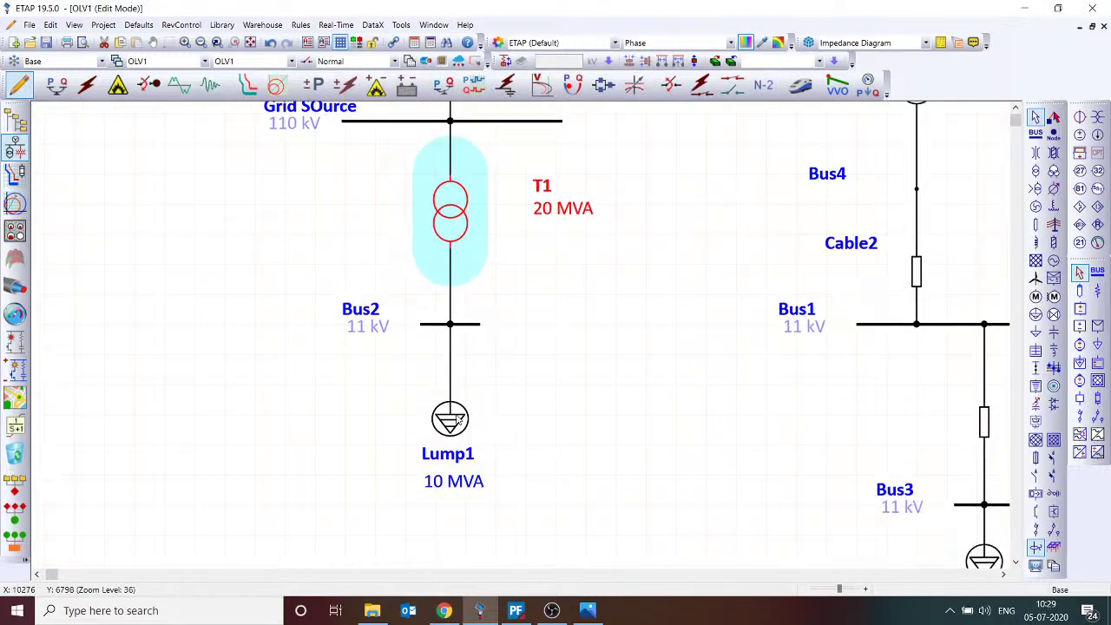
pyautogui.doubleClick(459, 421)
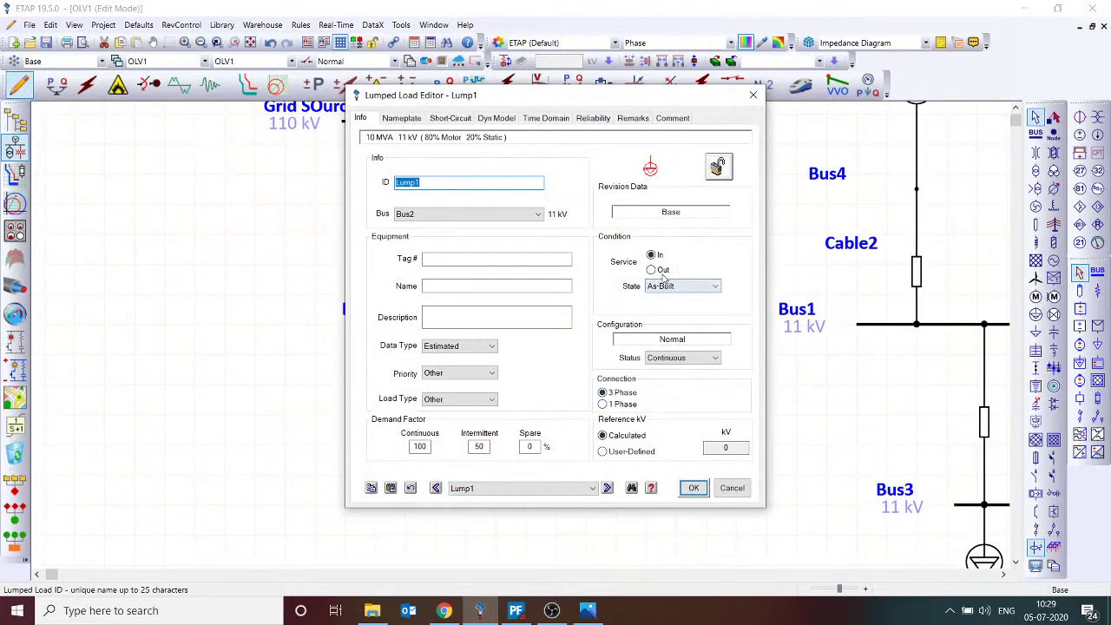
pyautogui.click(693, 488)
# - Dim the de-energized elements of the one-line diagram and put power grid U1 in service
pyautogui.scroll(3, 919, 283)
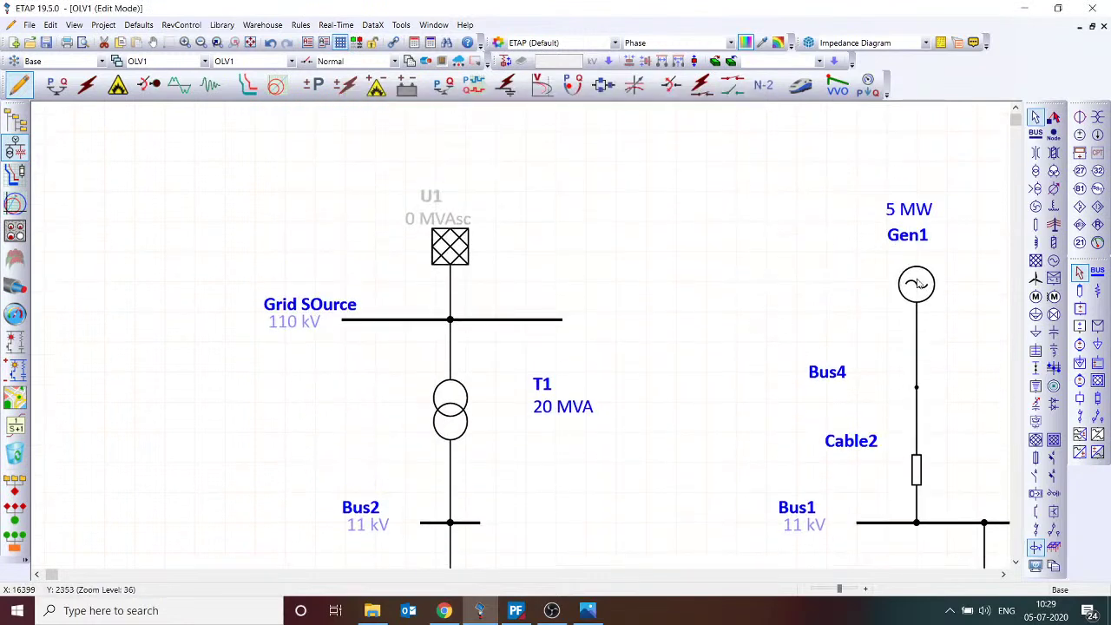
pyautogui.click(356, 42)
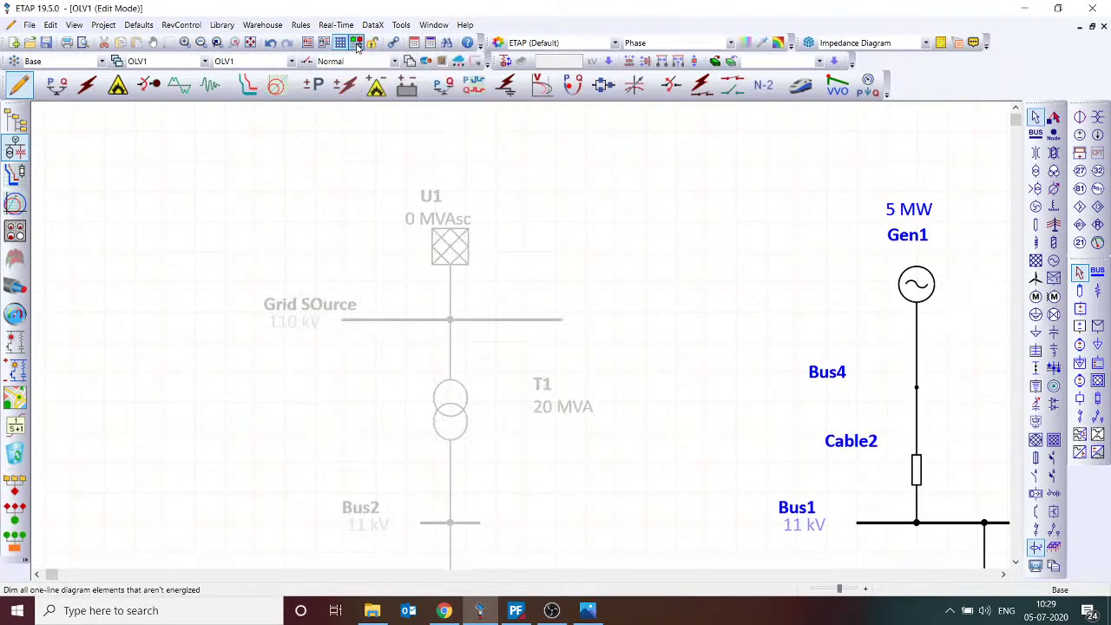
pyautogui.doubleClick(441, 249)
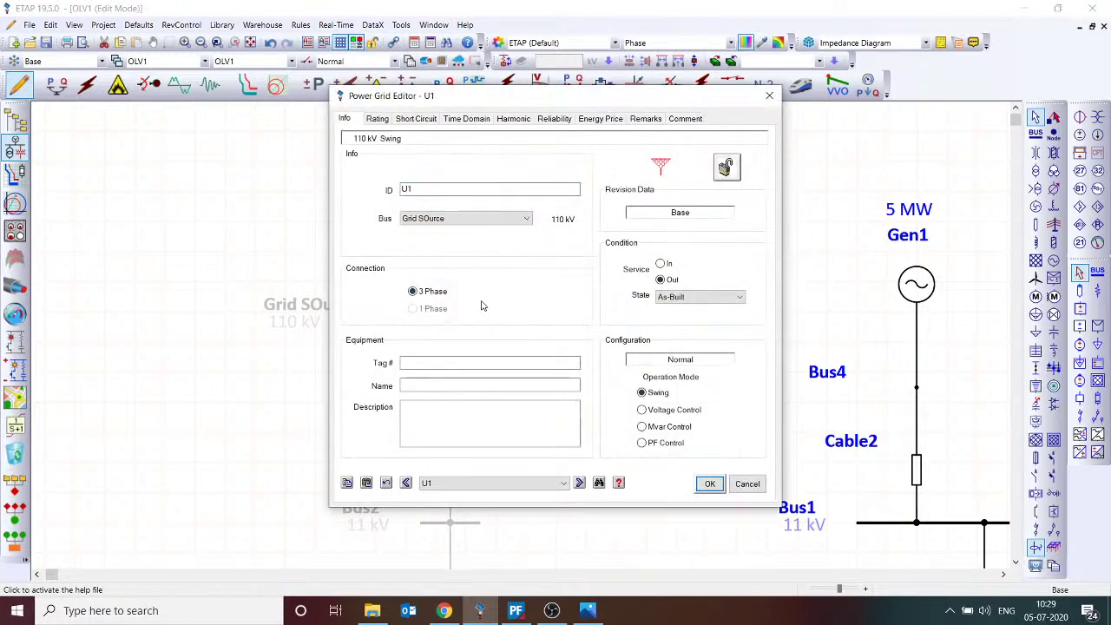
pyautogui.click(661, 264)
pyautogui.click(709, 483)
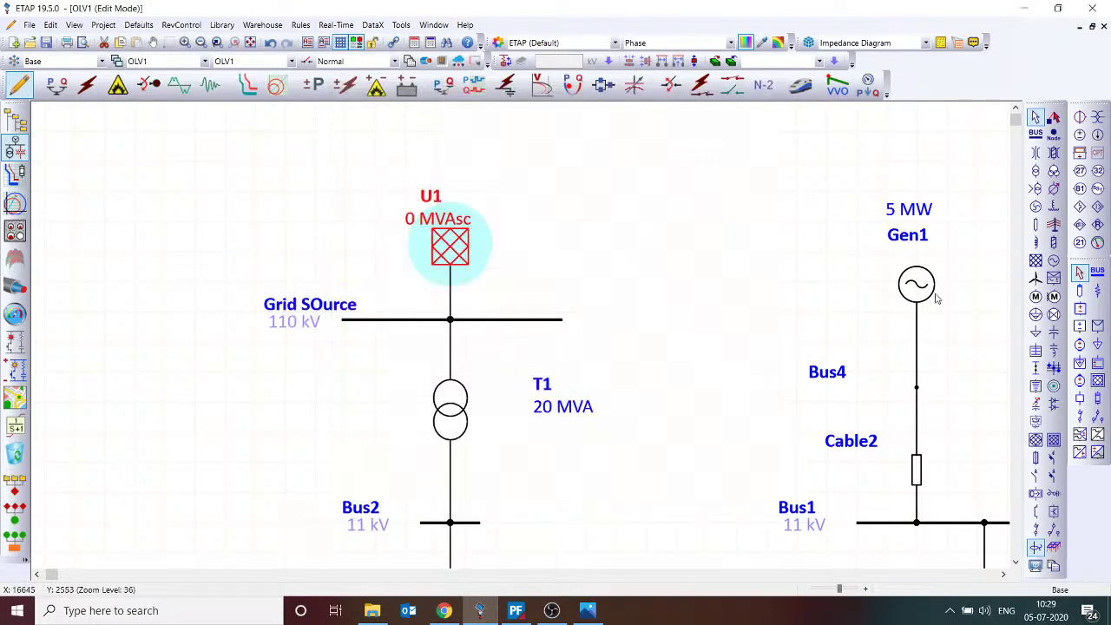
# - Take the synchronous generators Gen1 and Gen2 out of service
pyautogui.doubleClick(921, 286)
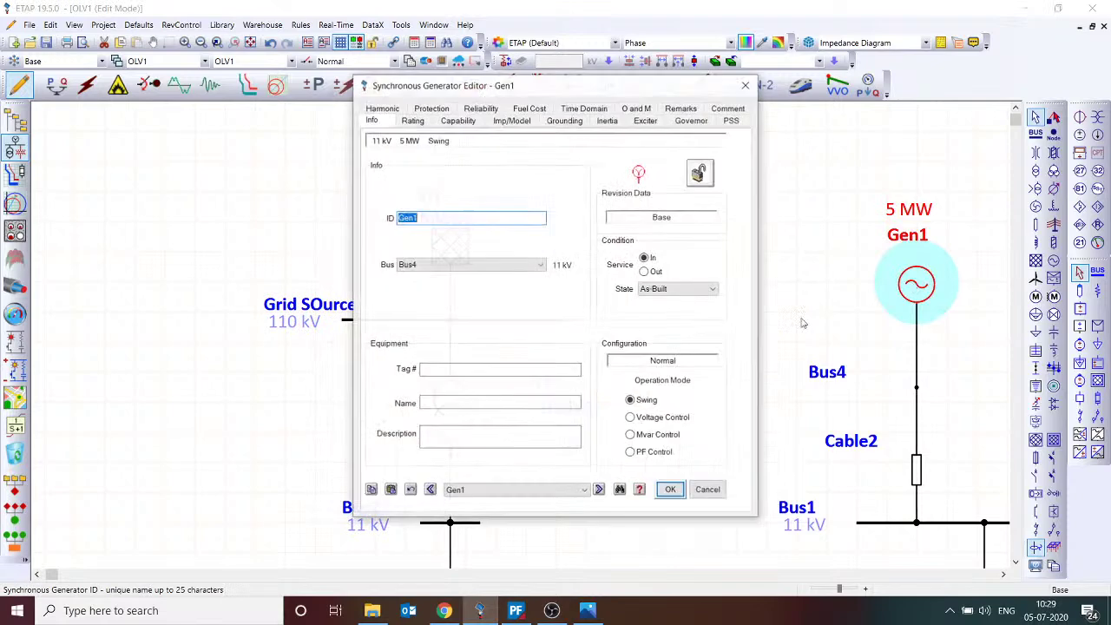
pyautogui.click(659, 273)
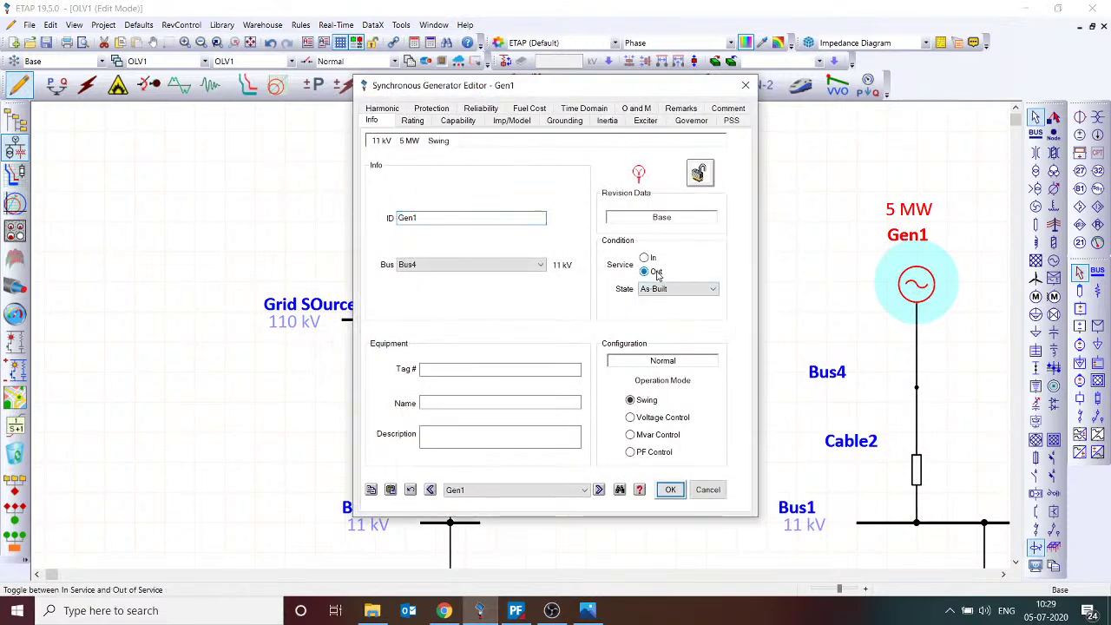
pyautogui.click(598, 491)
pyautogui.click(654, 274)
pyautogui.click(671, 490)
# - Switch to Load Flow Analysis mode and run the load flow for the grid-fed transformer circuit
pyautogui.scroll(-1, 685, 303)
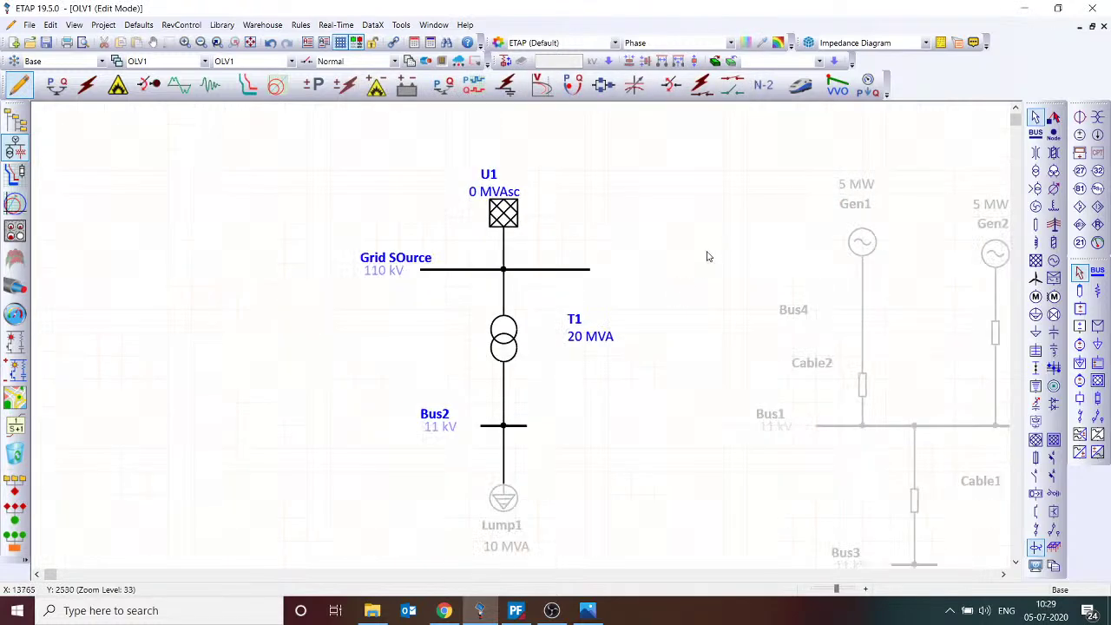
pyautogui.scroll(4, 683, 380)
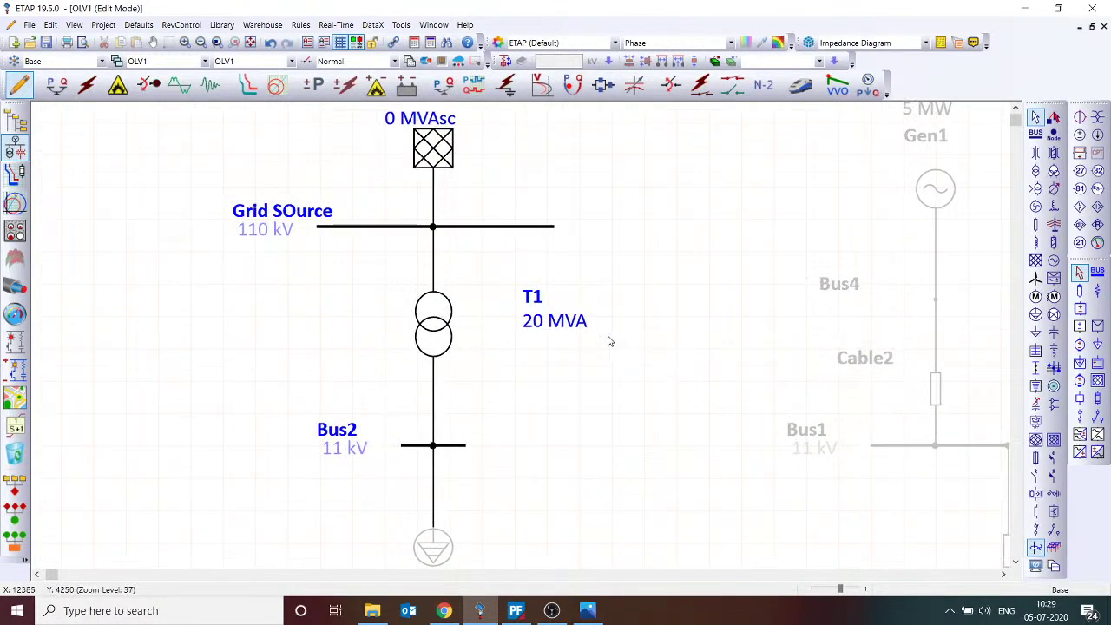
pyautogui.scroll(1, 559, 334)
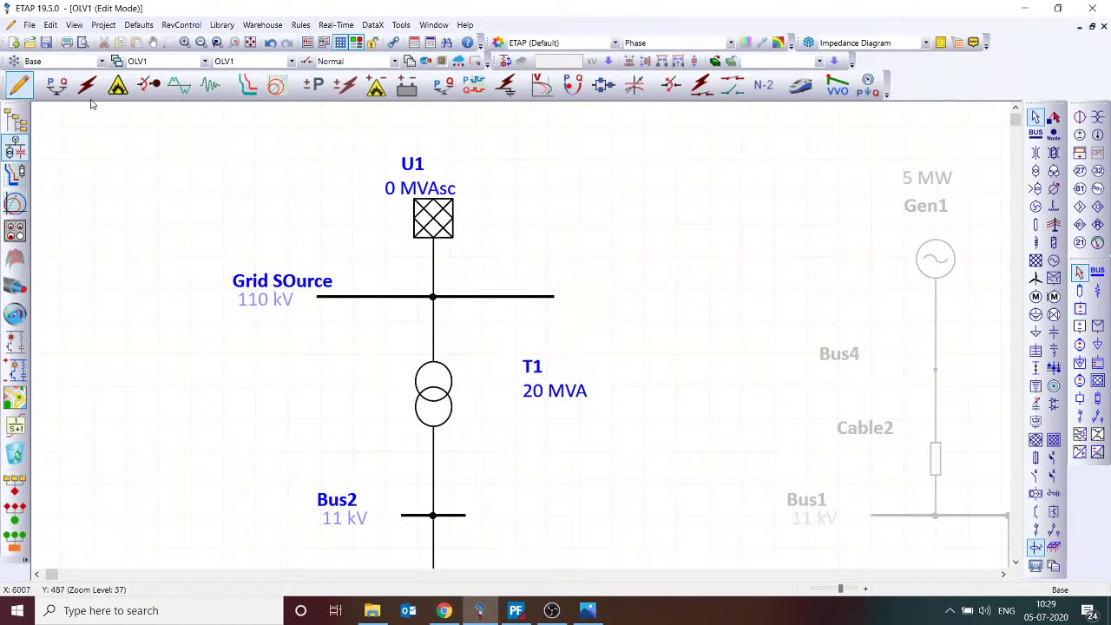
pyautogui.click(55, 90)
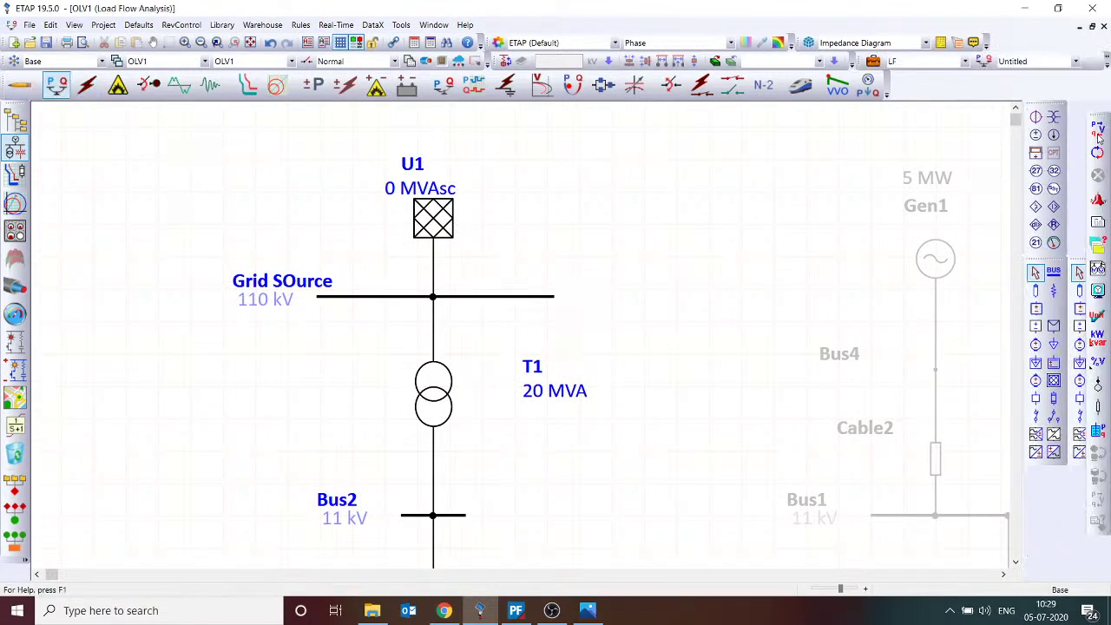
pyautogui.scroll(-2, 784, 361)
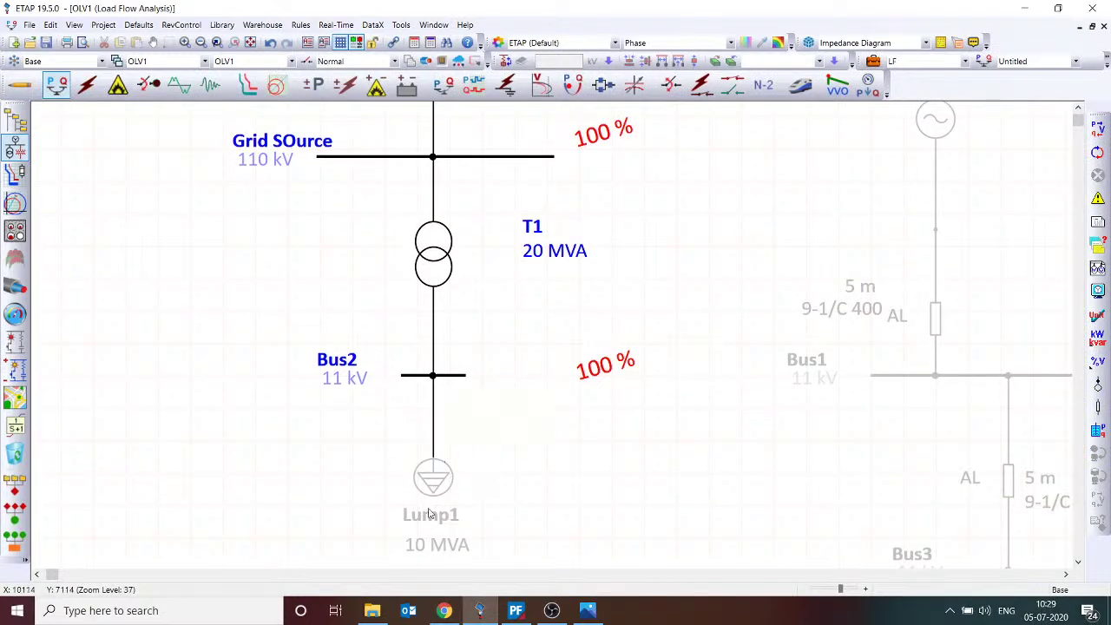
pyautogui.scroll(1, 458, 439)
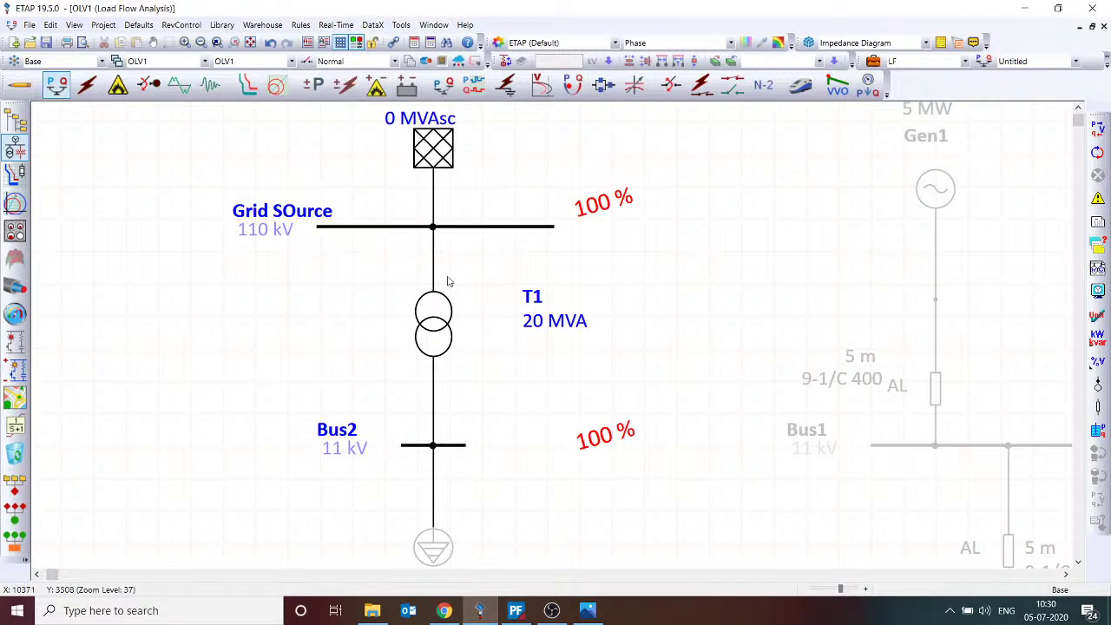
# - Set transformer T1's positive-sequence no-load test data to 0.5 % FLA and 100 kW
pyautogui.doubleClick(448, 328)
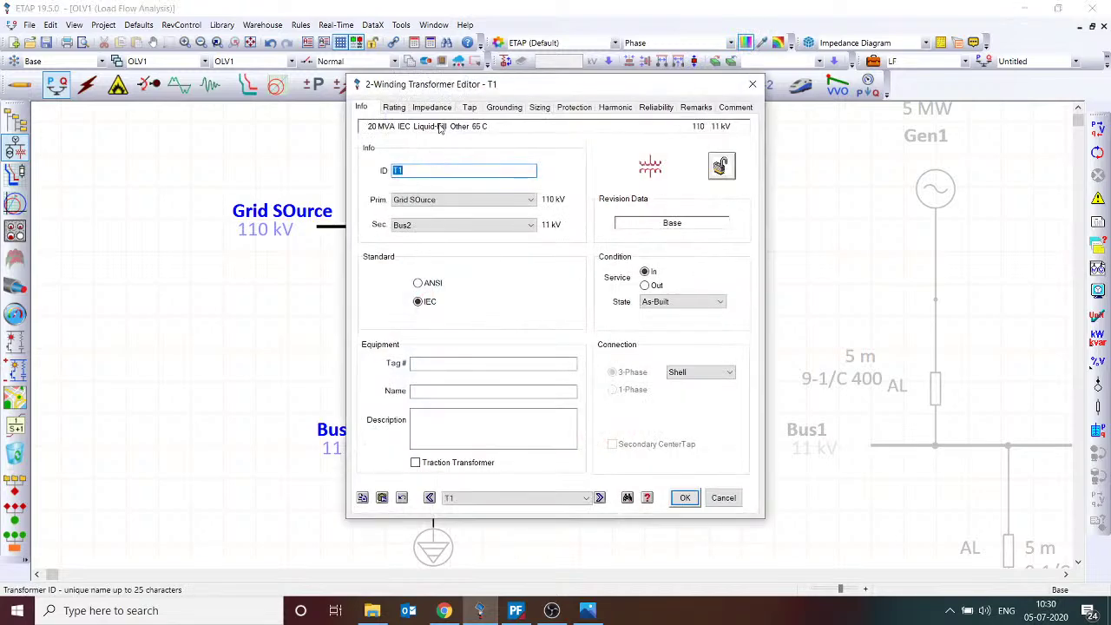
pyautogui.click(434, 106)
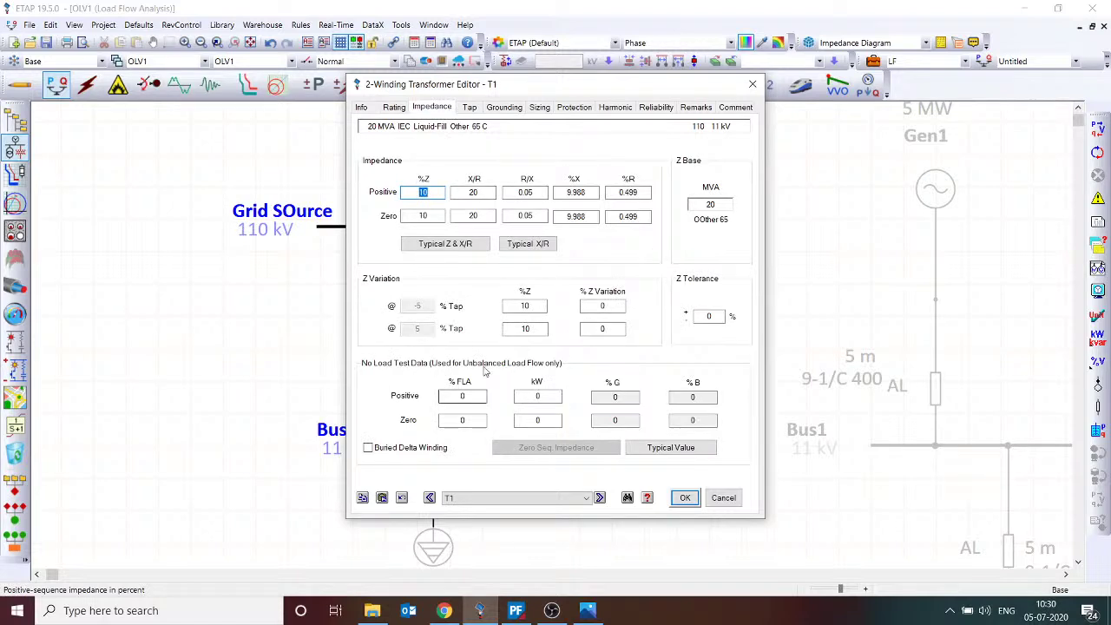
pyautogui.click(531, 397)
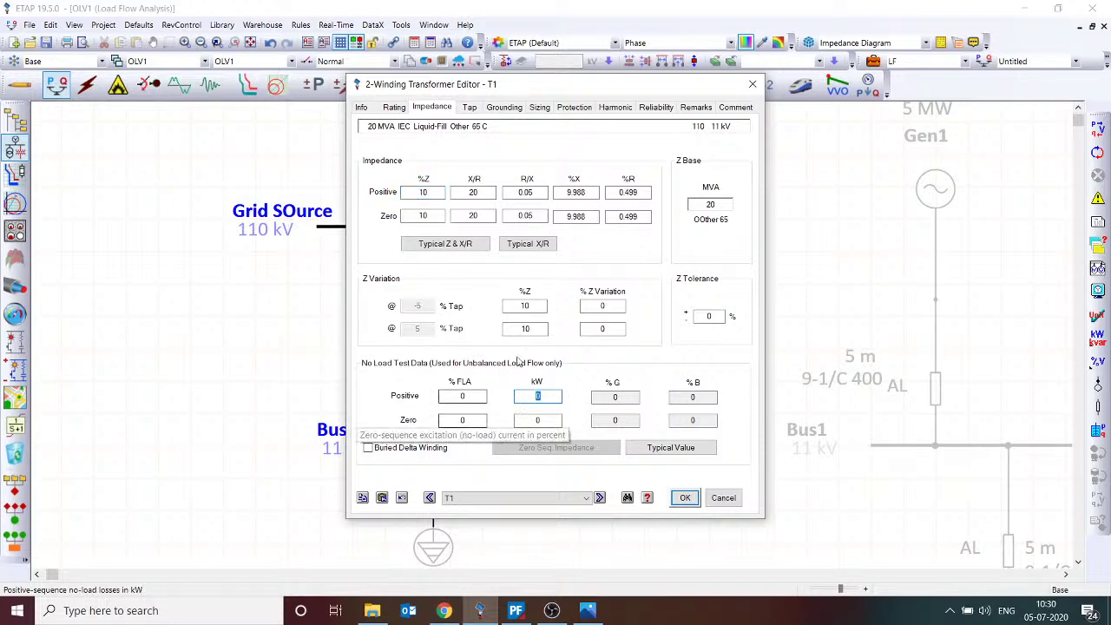
pyautogui.write('100')
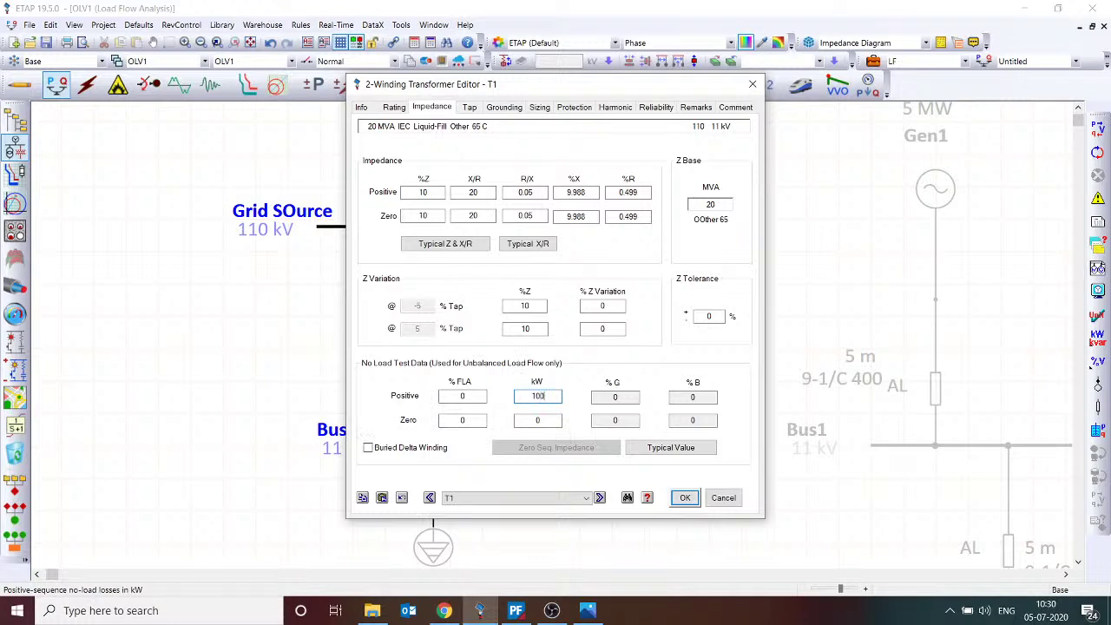
pyautogui.click(524, 305)
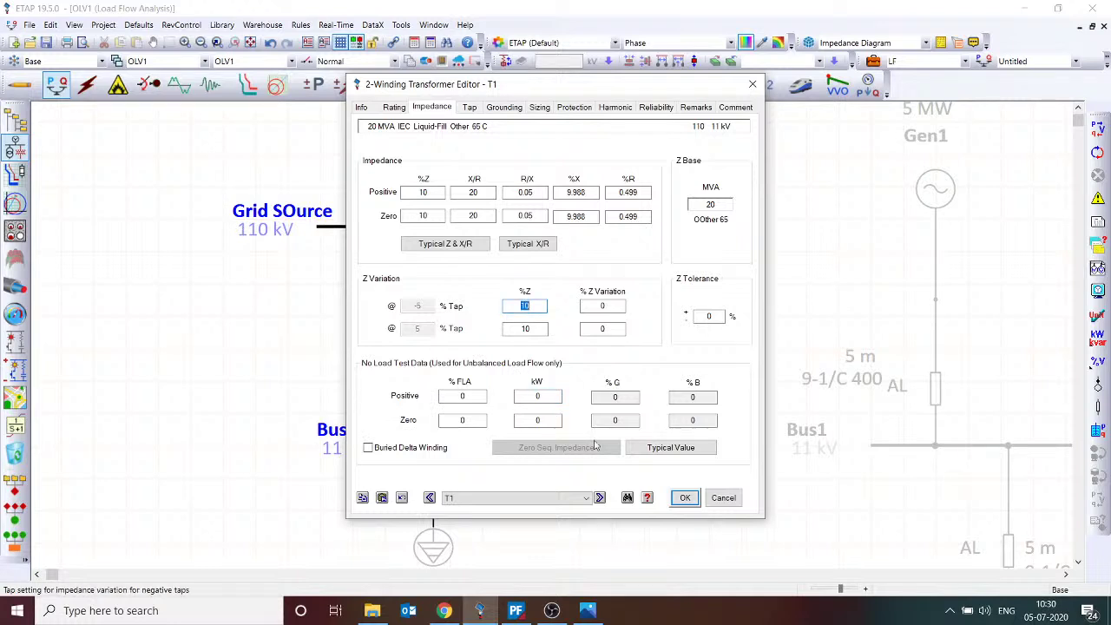
pyautogui.click(463, 396)
pyautogui.write('0.5')
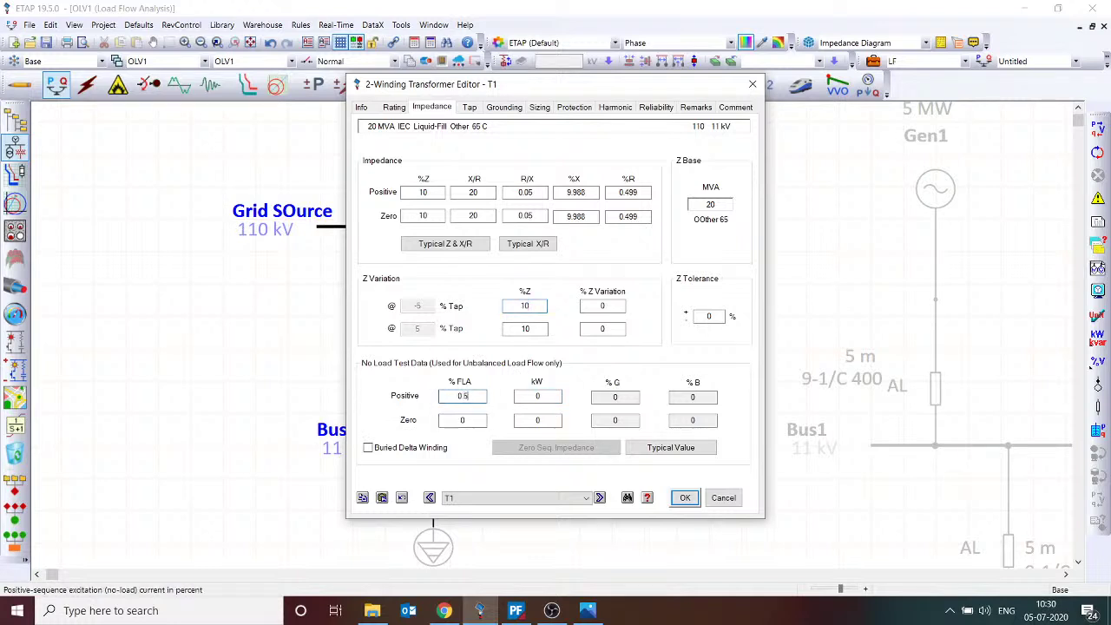
pyautogui.click(538, 397)
pyautogui.write('100')
pyautogui.press('Return')
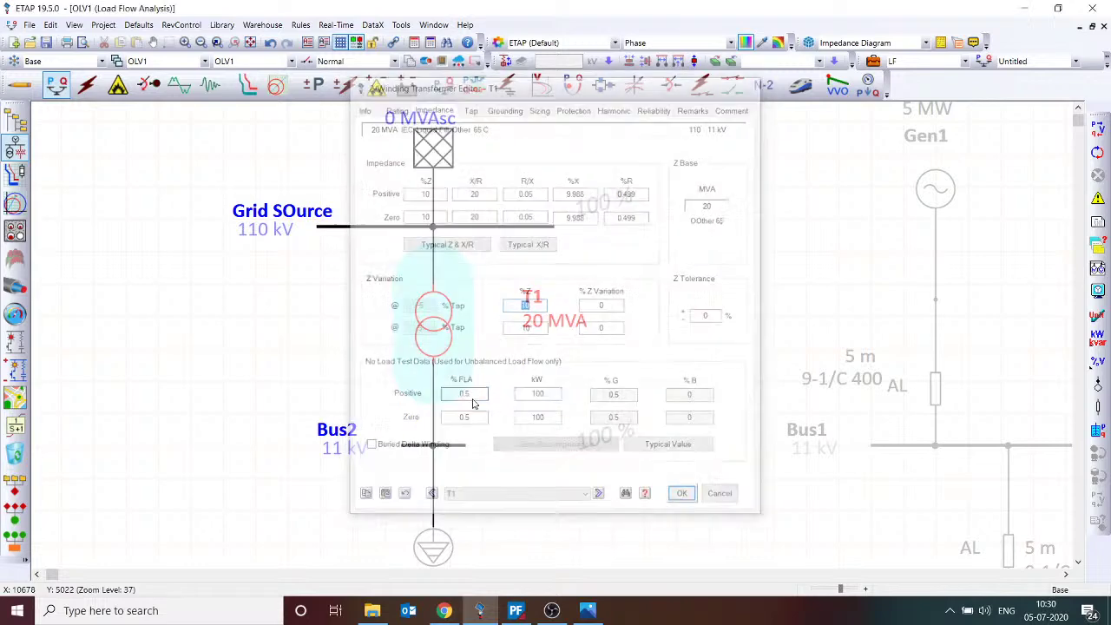
# - Rerun the load flow and review the no-load test data in transformer T1's impedance settings
pyautogui.click(1098, 128)
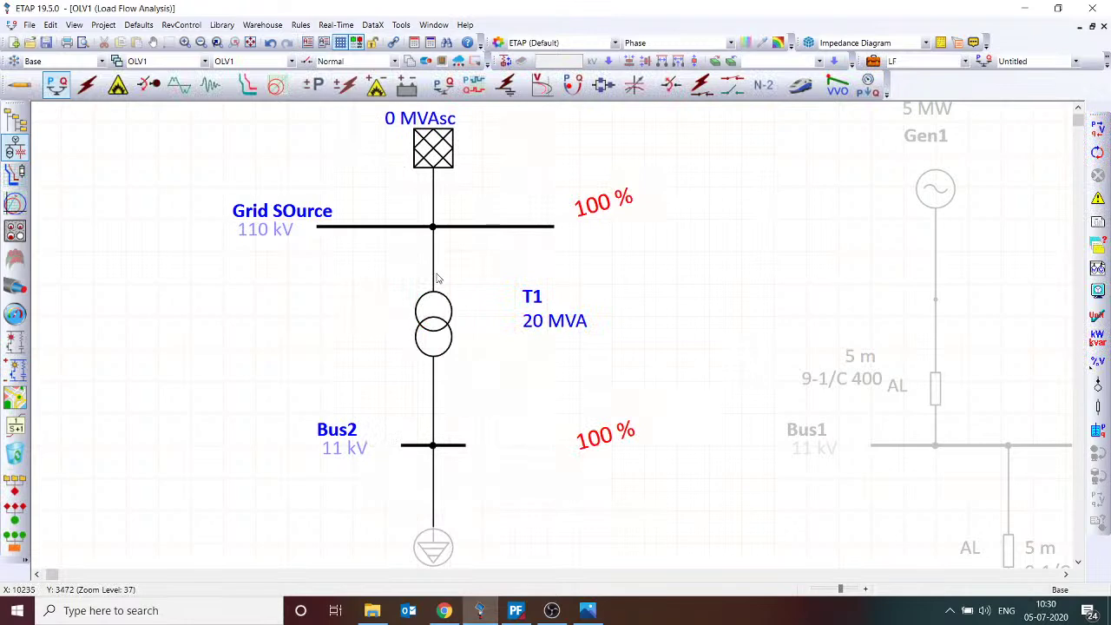
pyautogui.doubleClick(434, 322)
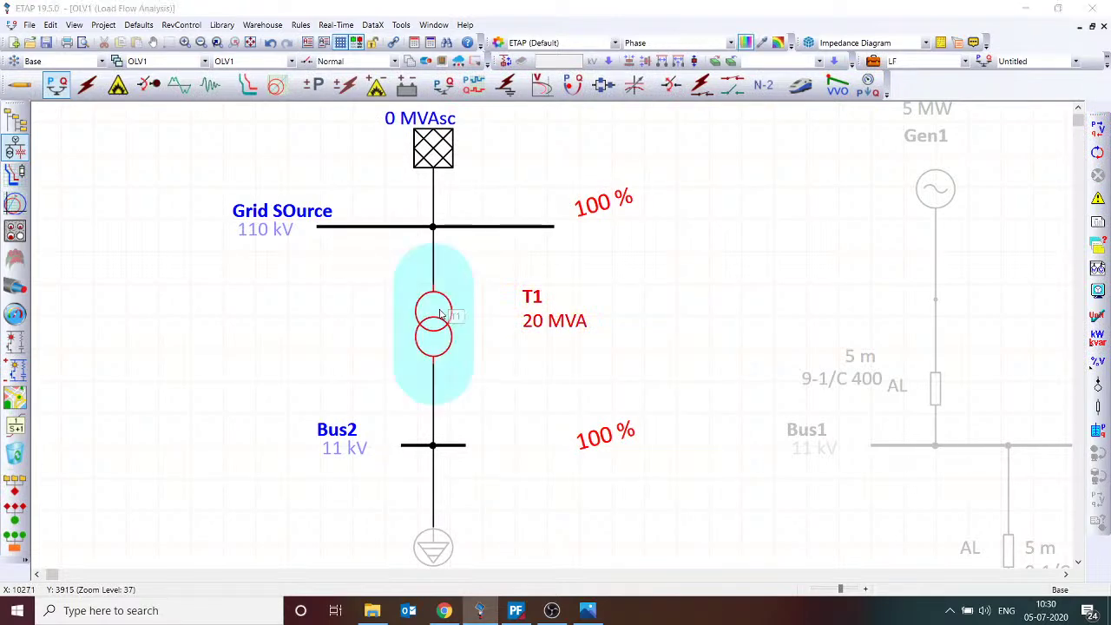
pyautogui.click(437, 110)
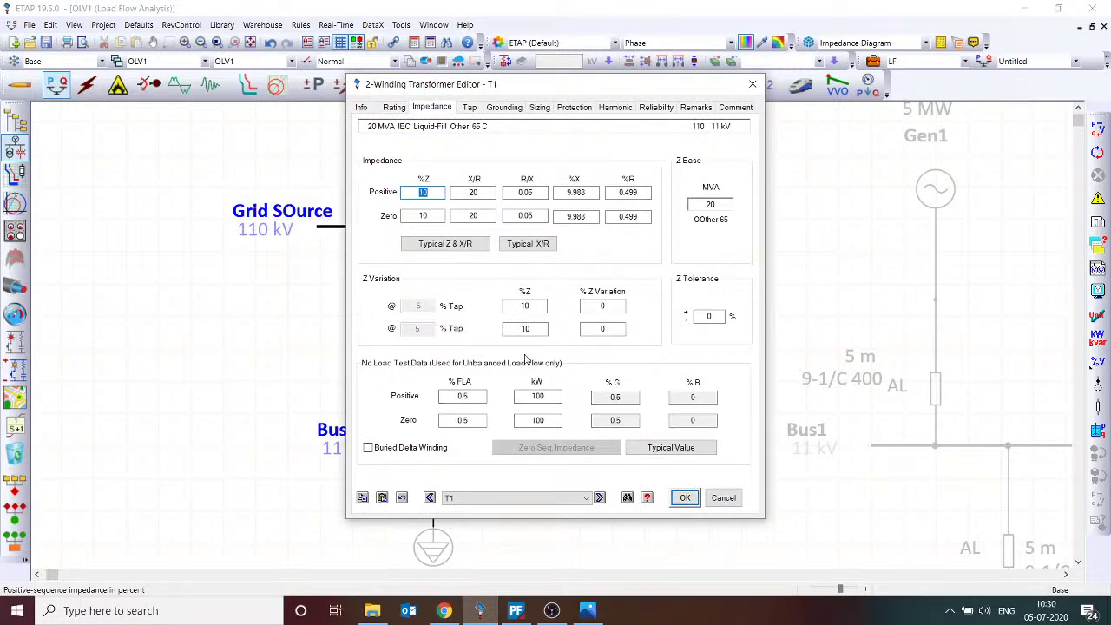
pyautogui.click(685, 499)
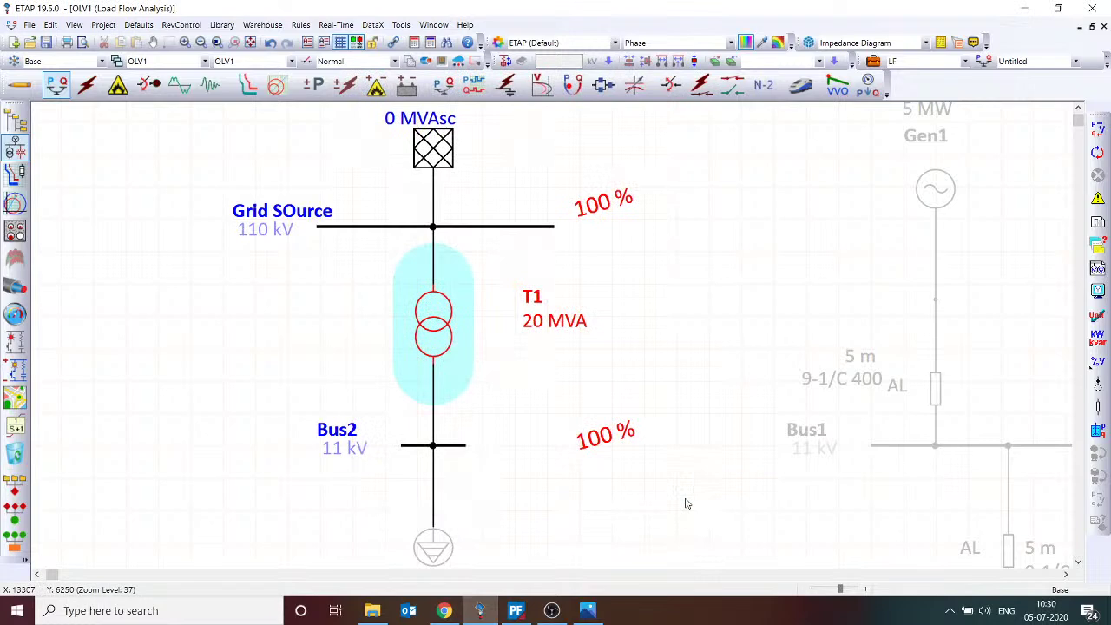
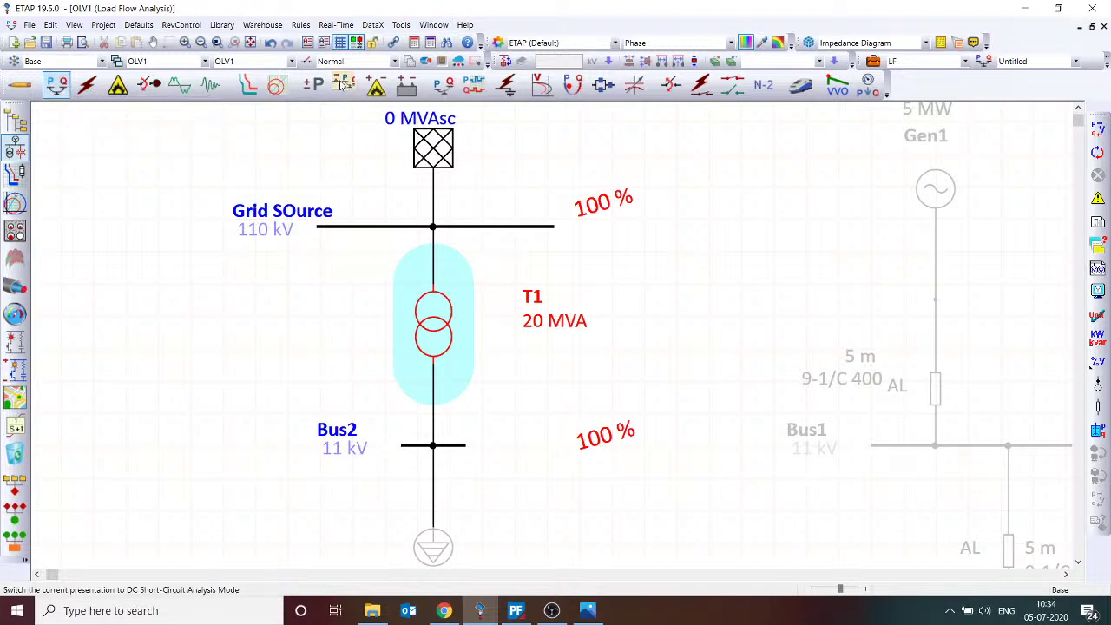
# - Try to switch to Unbalanced Load Flow analysis mode
pyautogui.click(442, 86)
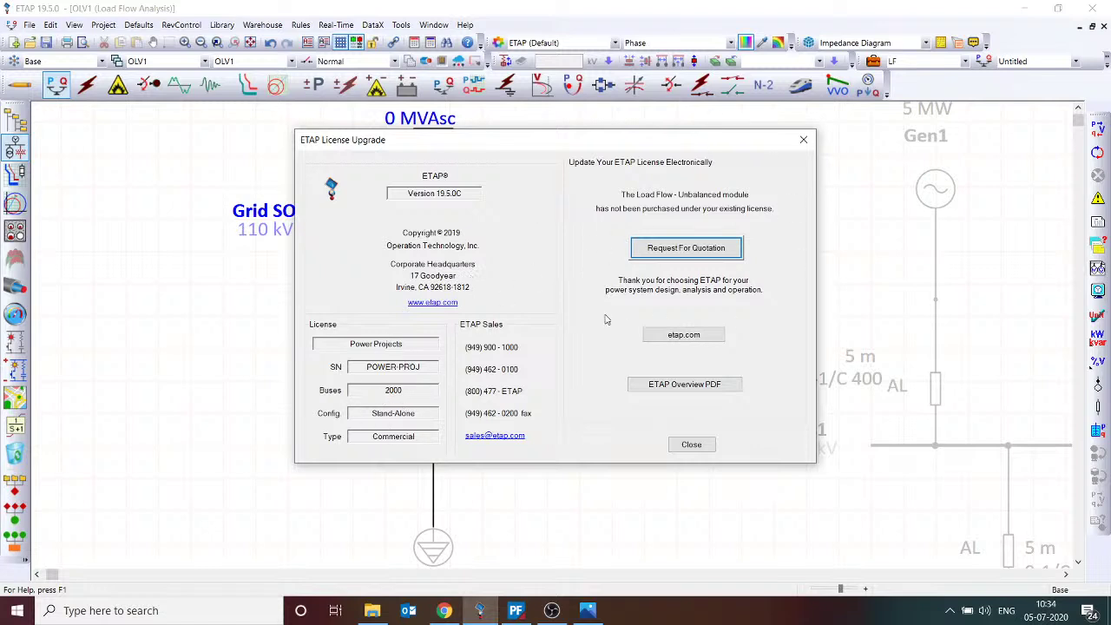
# - Dismiss the licence notice, switch to PowerFactory and set the load flow calculation method to AC Load Flow, unbalanced, 3-phase (ABC)
pyautogui.click(804, 140)
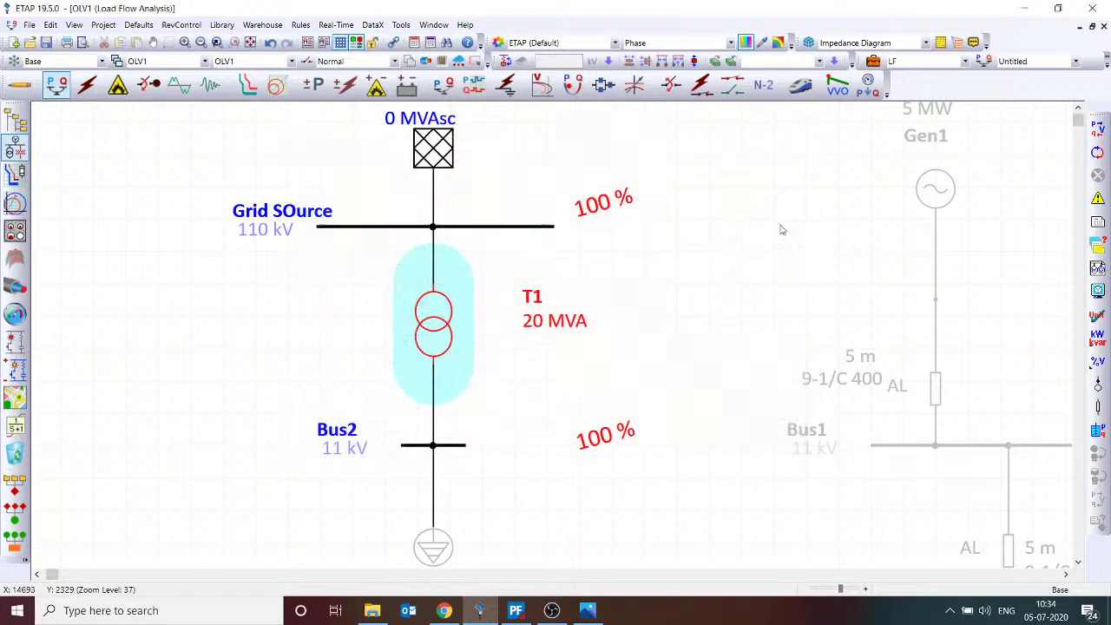
pyautogui.click(516, 611)
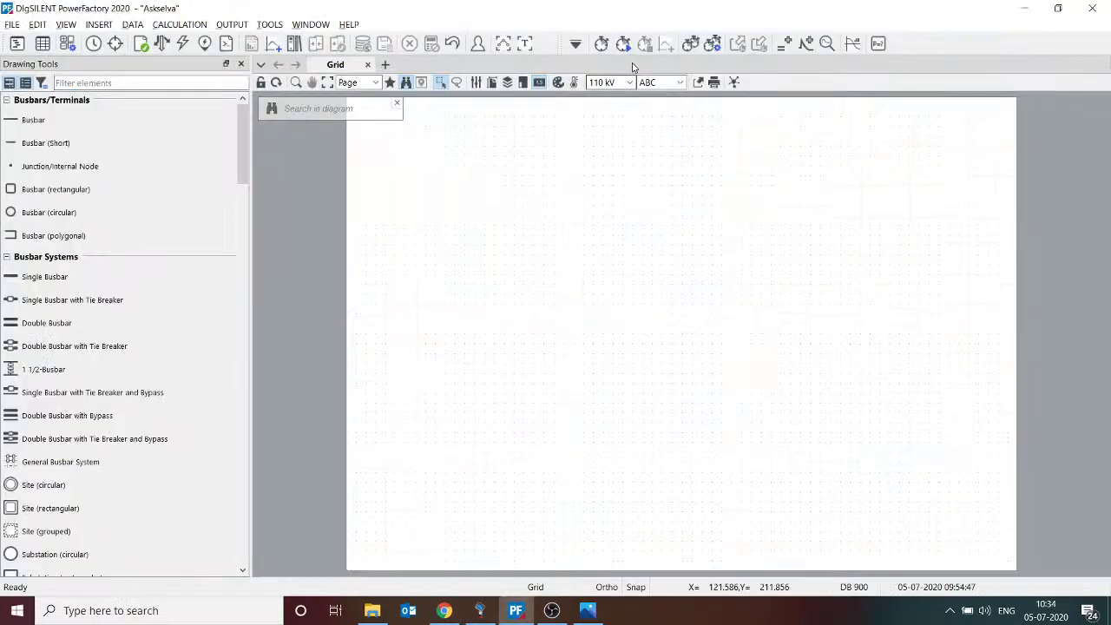
pyautogui.click(174, 28)
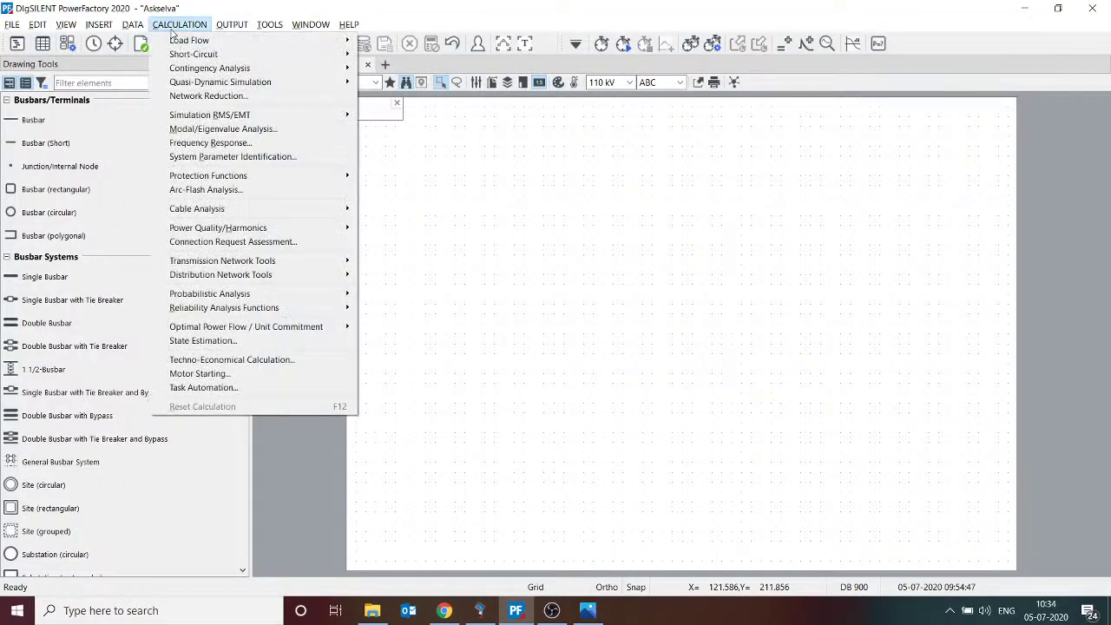
pyautogui.moveTo(330, 40)
pyautogui.click(382, 40)
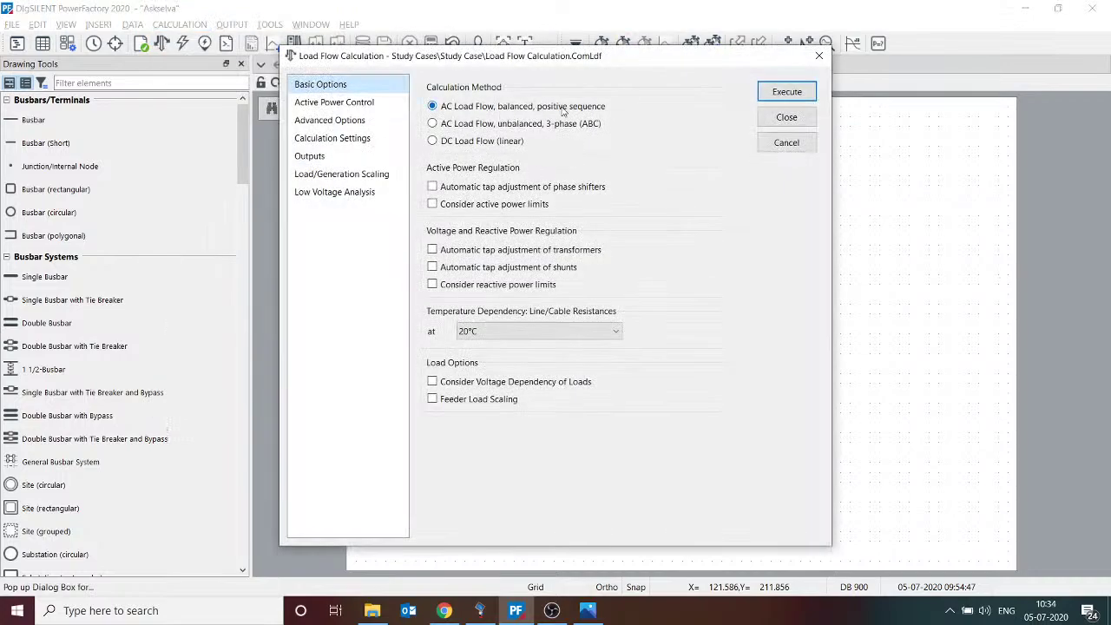
pyautogui.click(481, 127)
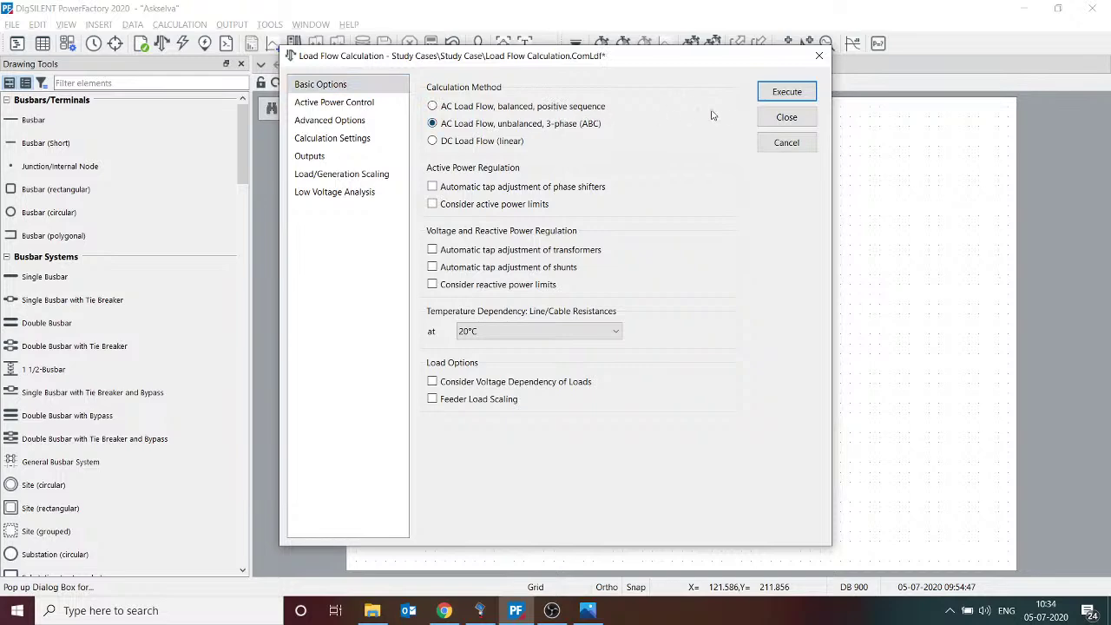
pyautogui.click(788, 118)
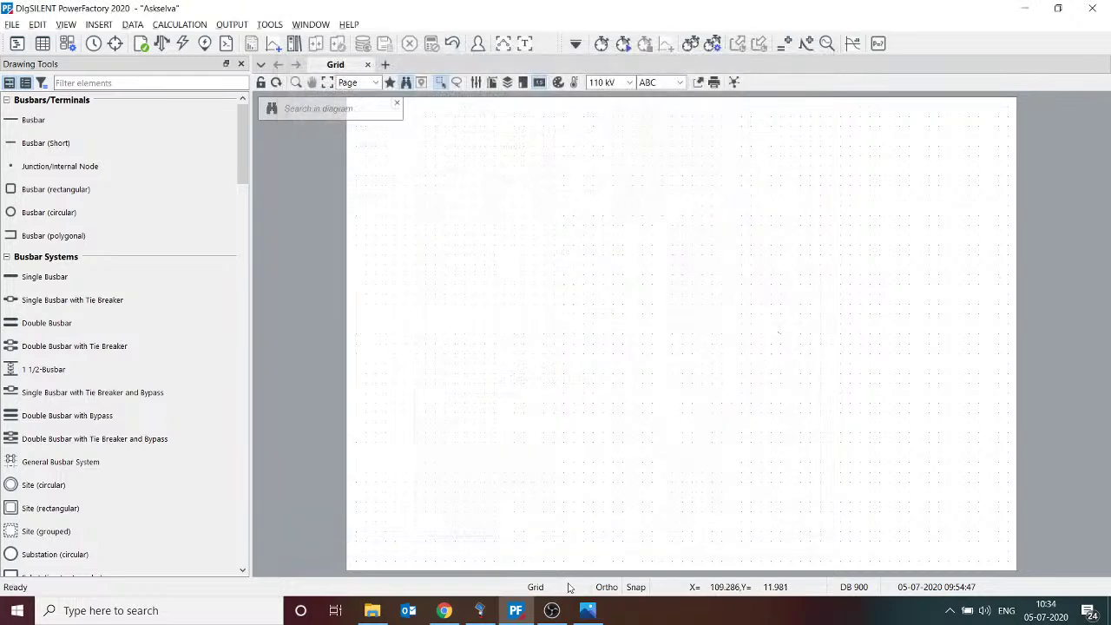
# - Switch back to ETAP and review the time domain data type options of lumped load Lump1
pyautogui.click(480, 610)
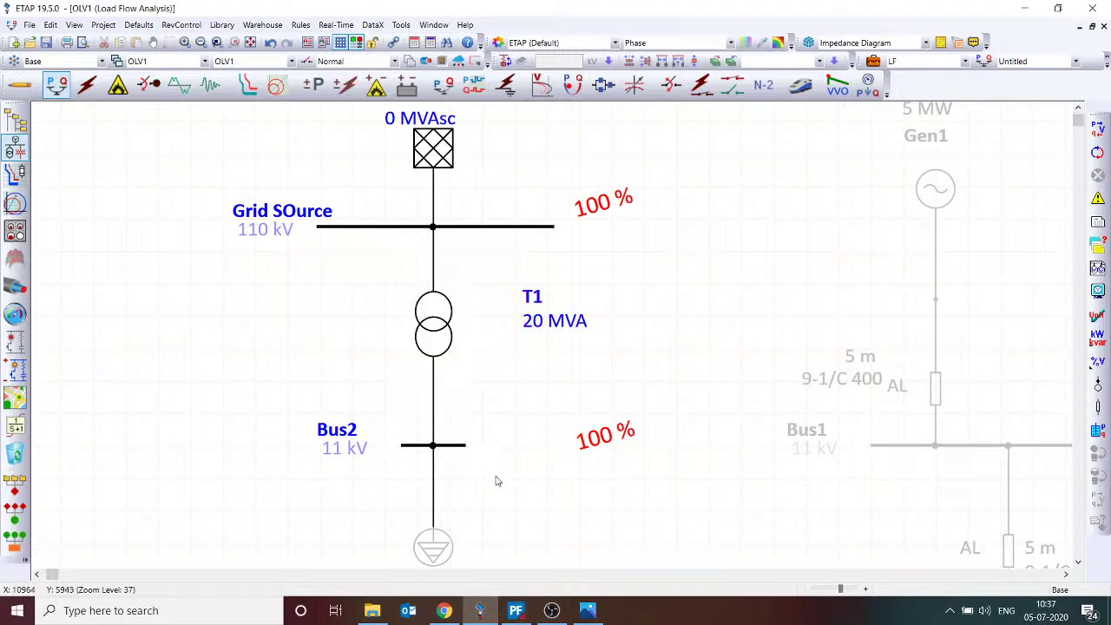
pyautogui.scroll(-1, 496, 484)
pyautogui.doubleClick(441, 484)
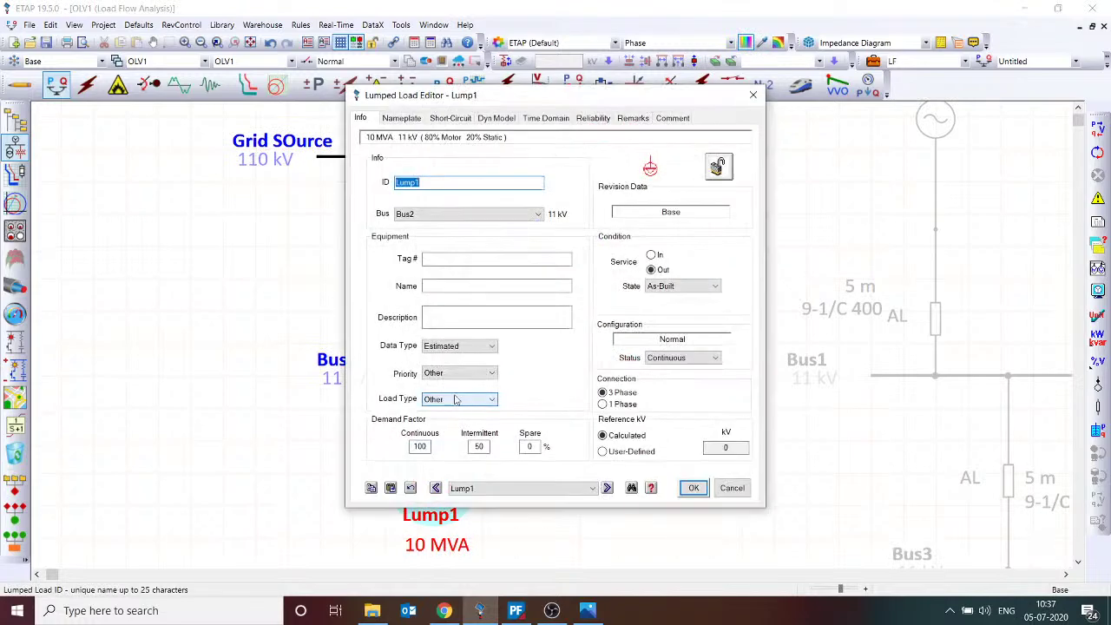
pyautogui.click(545, 118)
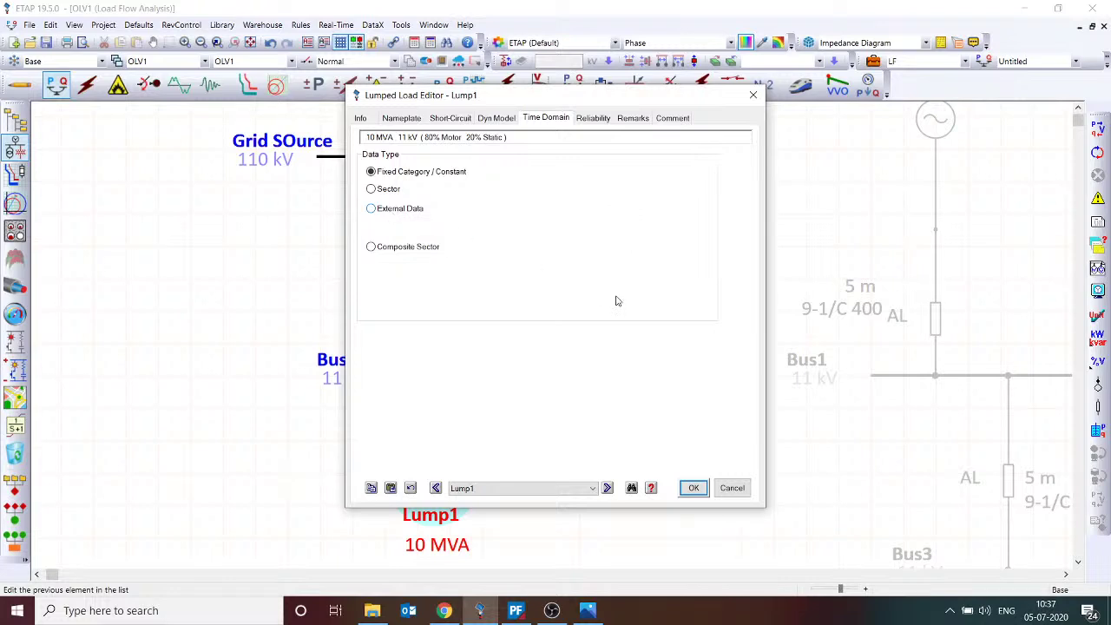
pyautogui.click(732, 489)
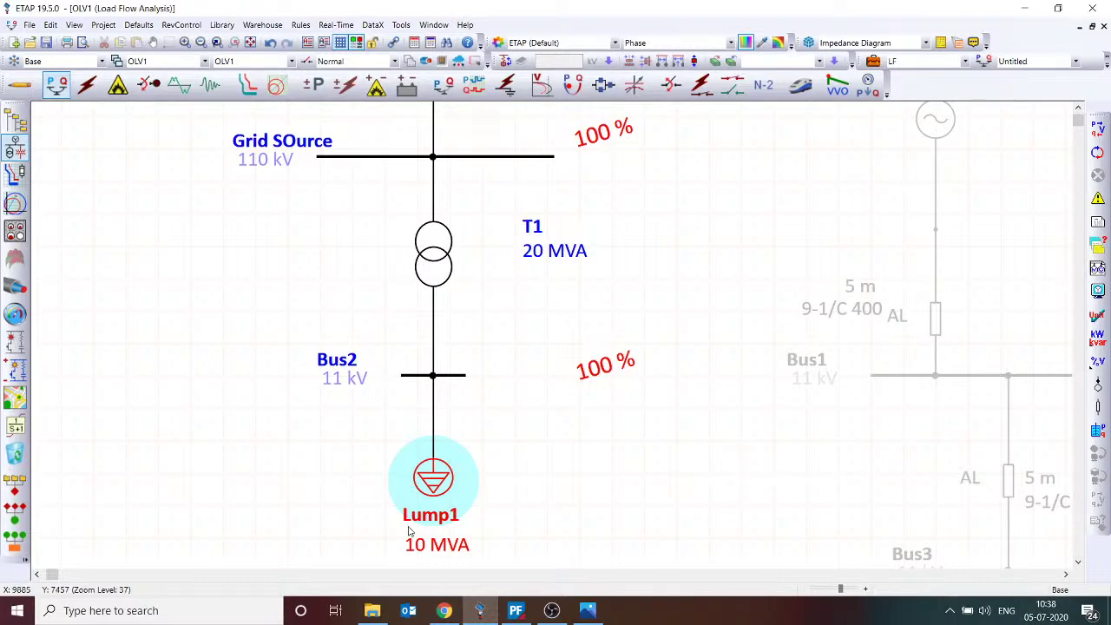
# - Switch to Chrome, open the PowerProjects channel on YouTube and browse its uploaded videos for the modelling lectures
pyautogui.click(437, 584)
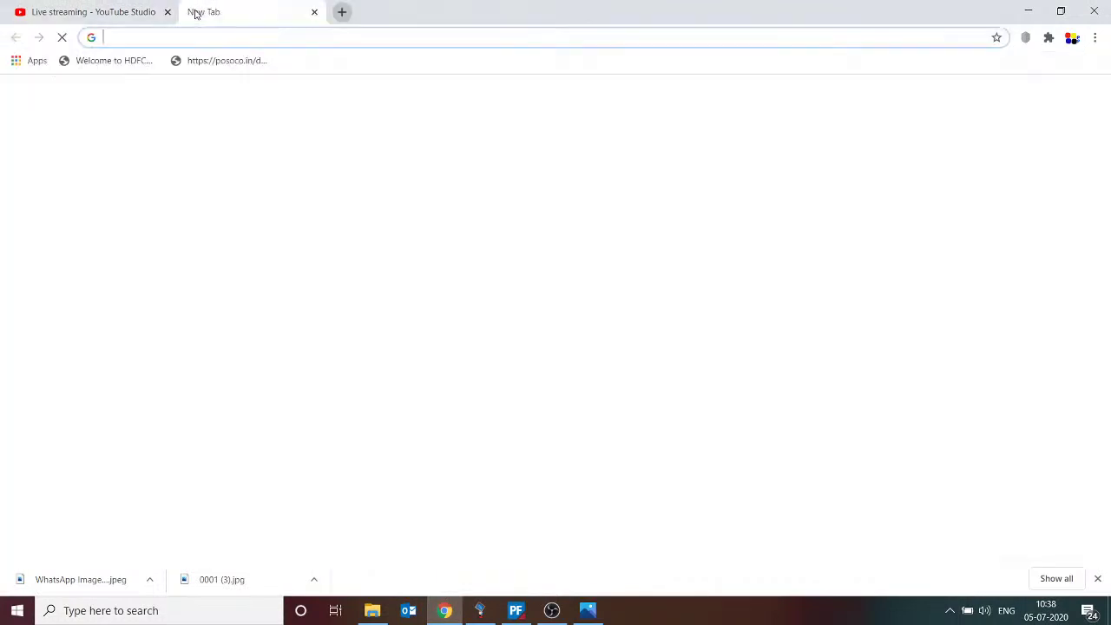
pyautogui.click(195, 12)
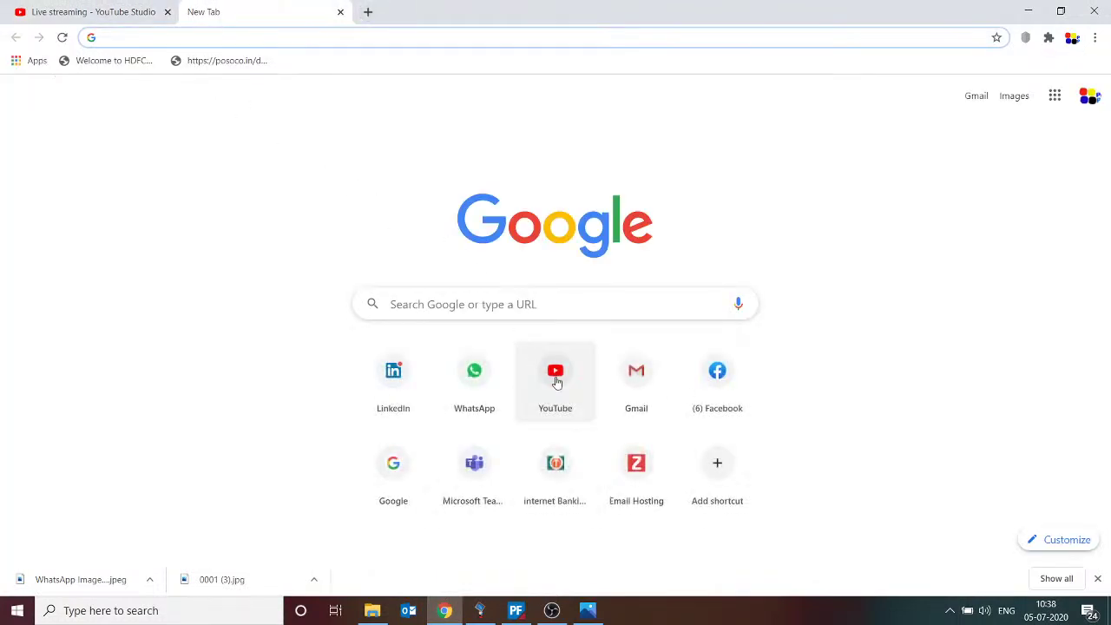
pyautogui.click(557, 381)
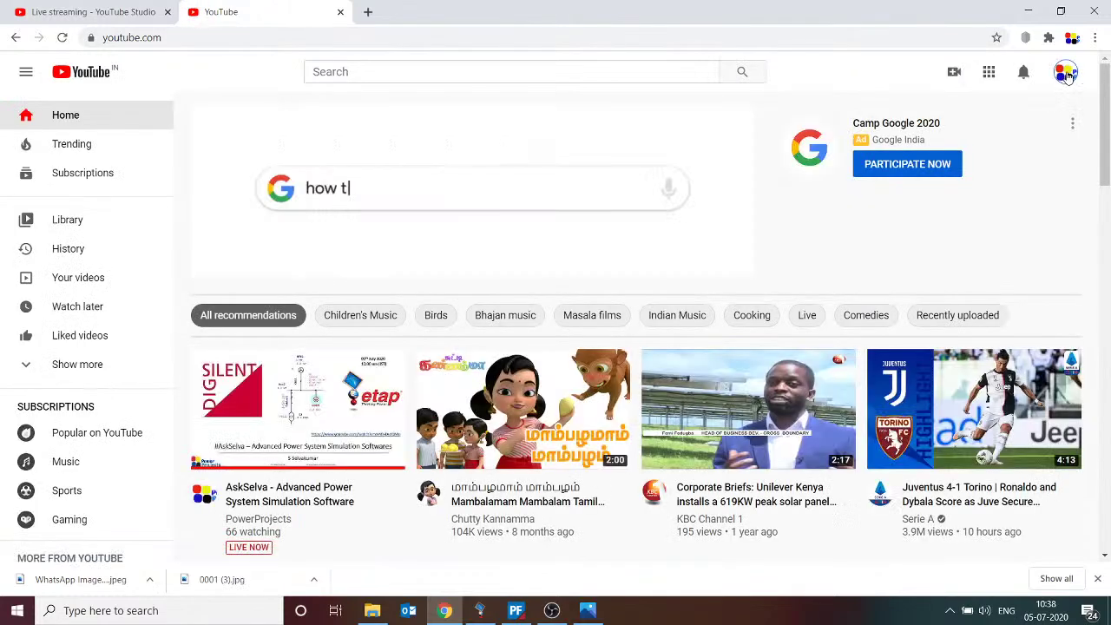
pyautogui.click(1068, 75)
pyautogui.click(868, 151)
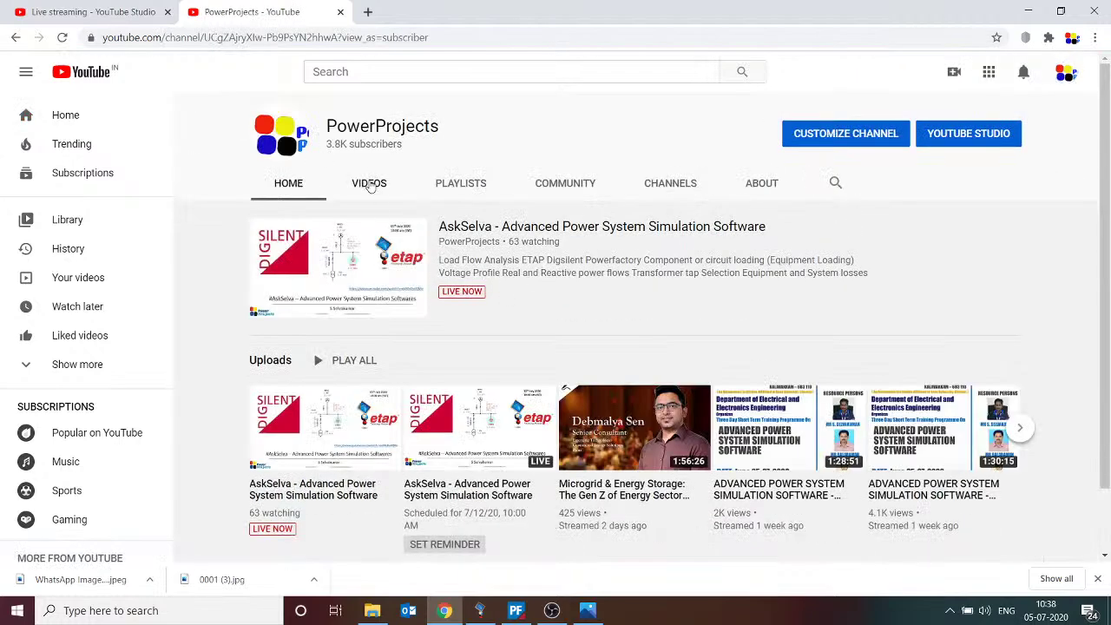
pyautogui.click(371, 185)
pyautogui.scroll(-3, 647, 379)
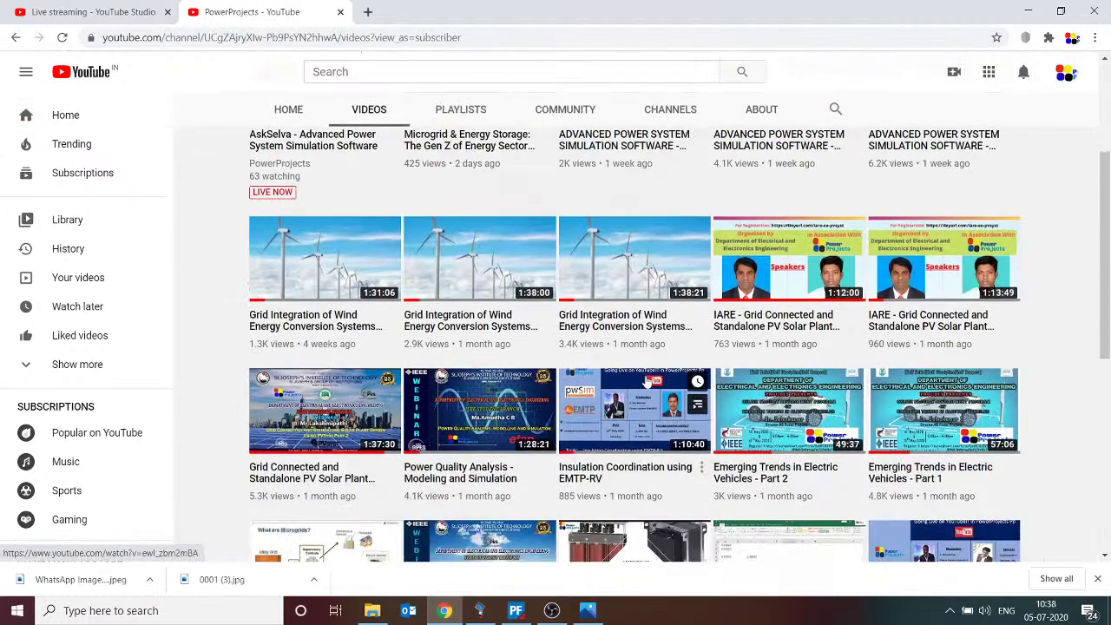
pyautogui.scroll(-3, 647, 379)
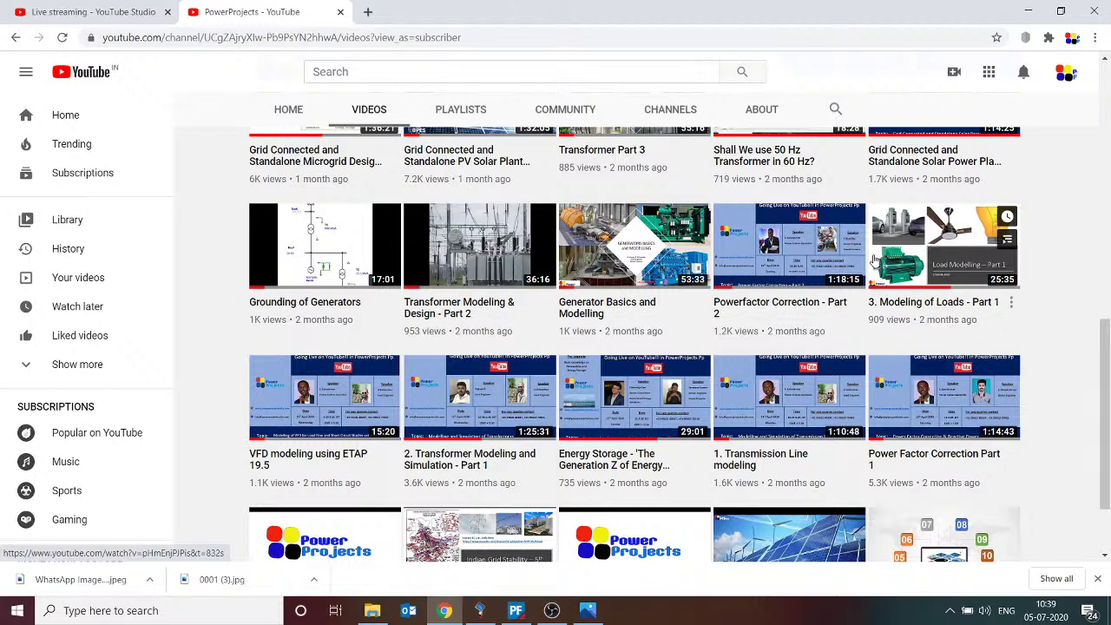
# - Switch back to ETAP and review the magnetizing inrush types in transformer T1's protection settings, leaving them unchanged
pyautogui.click(480, 611)
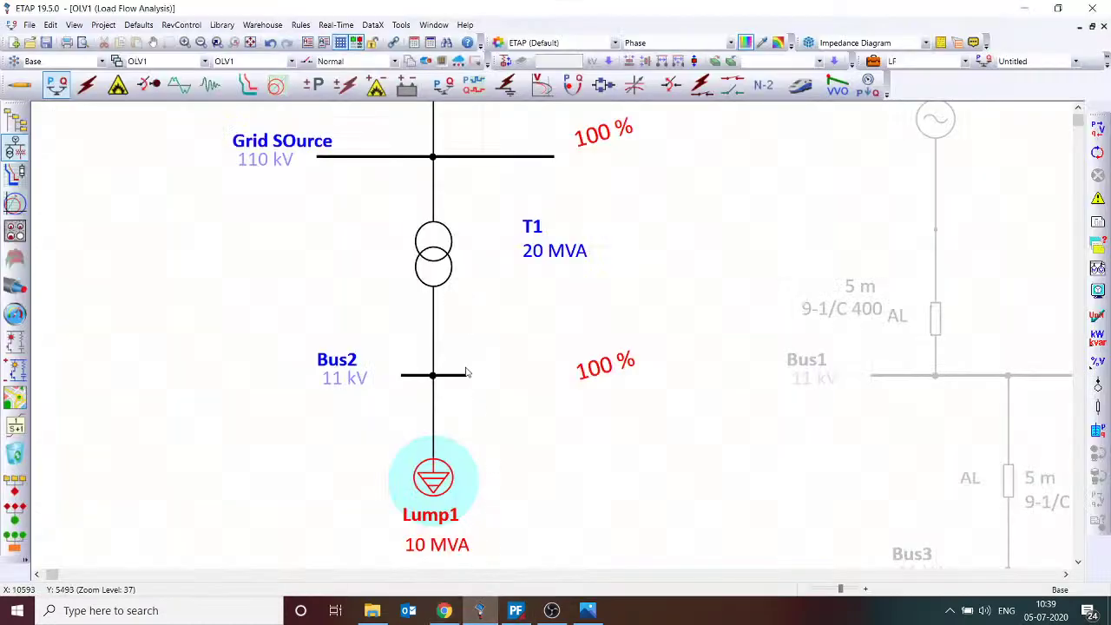
pyautogui.doubleClick(448, 248)
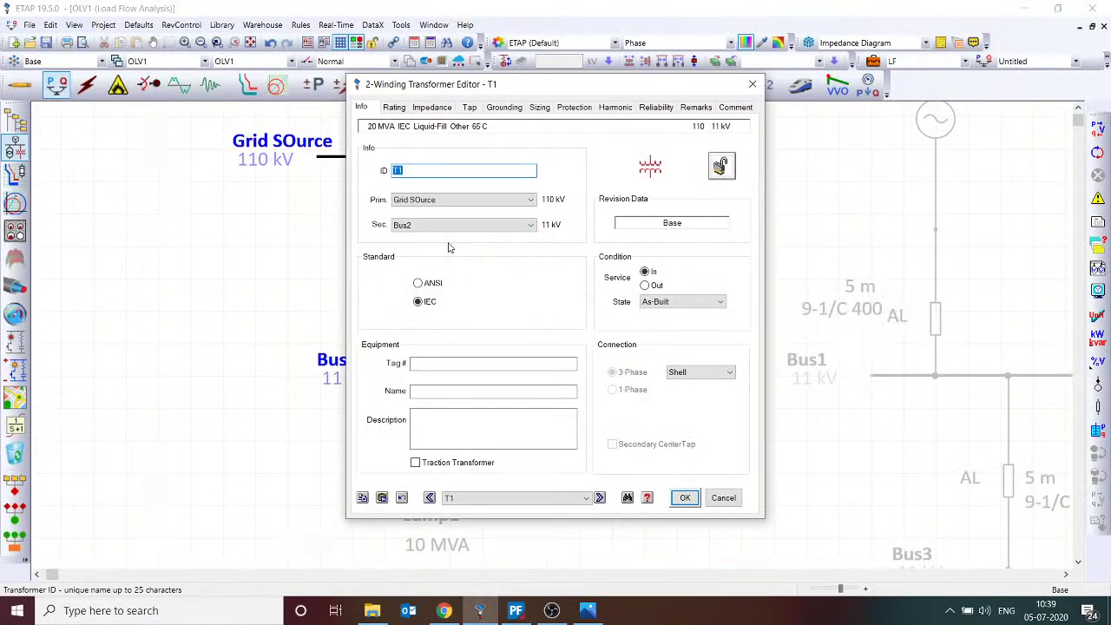
pyautogui.click(576, 107)
pyautogui.click(447, 404)
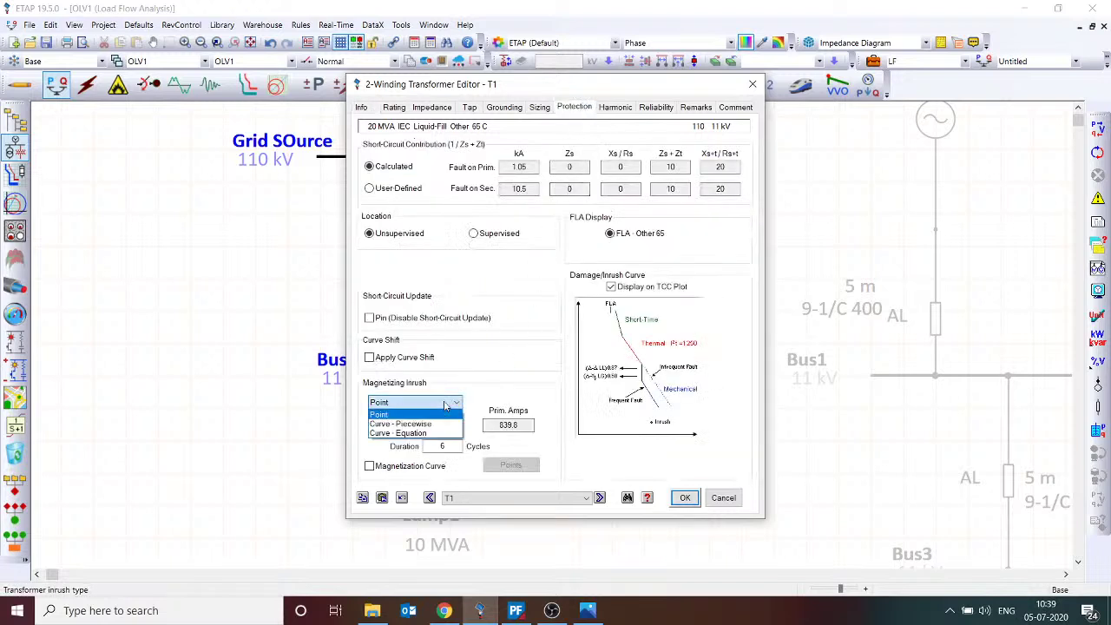
pyautogui.click(490, 366)
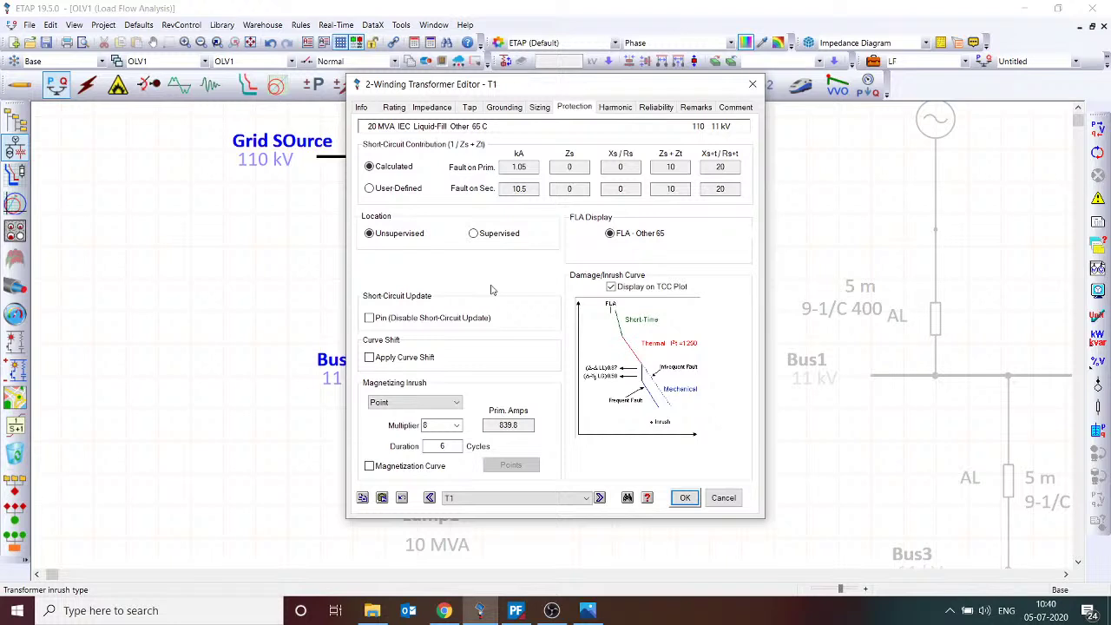
pyautogui.press('Escape')
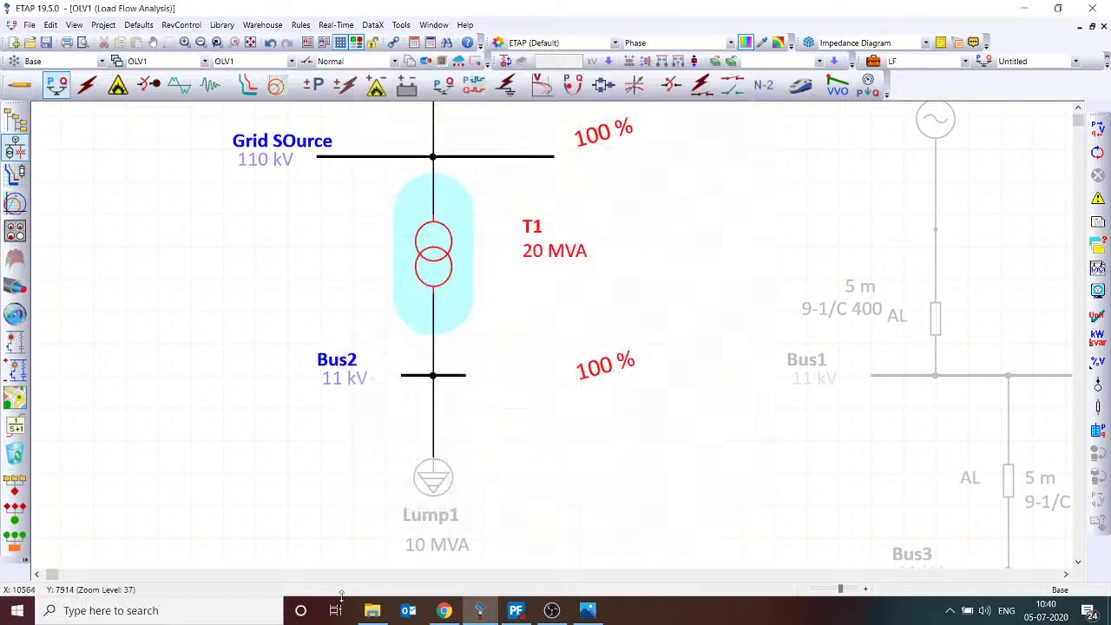
# - Review the rating data of power grid U1 in Load Flow Analysis mode
pyautogui.scroll(3, 526, 345)
pyautogui.click(443, 258)
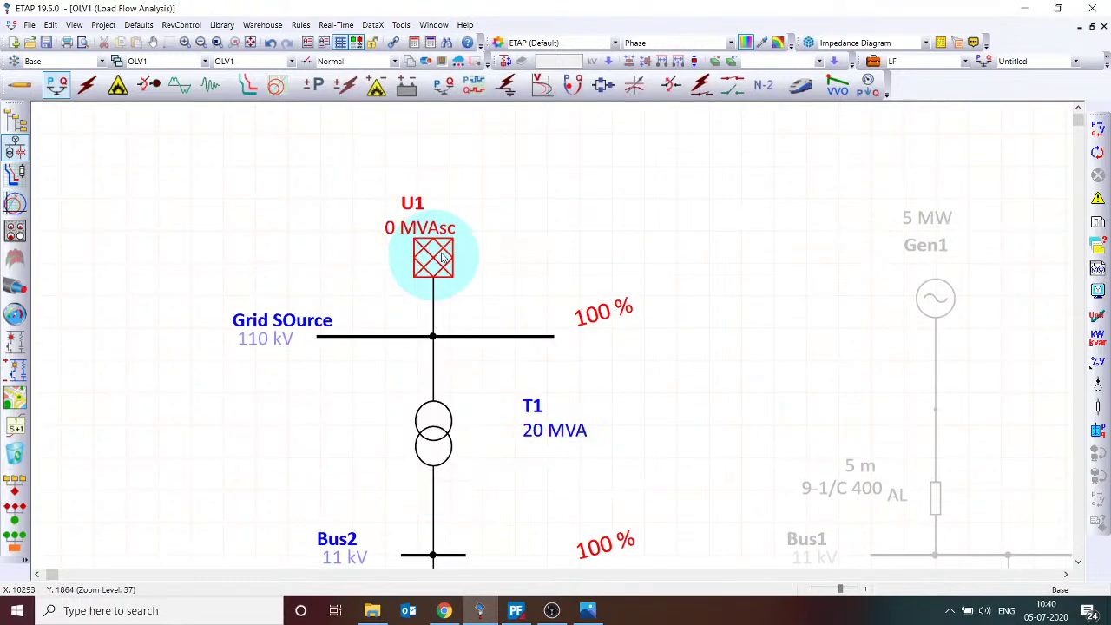
pyautogui.doubleClick(443, 258)
pyautogui.click(377, 119)
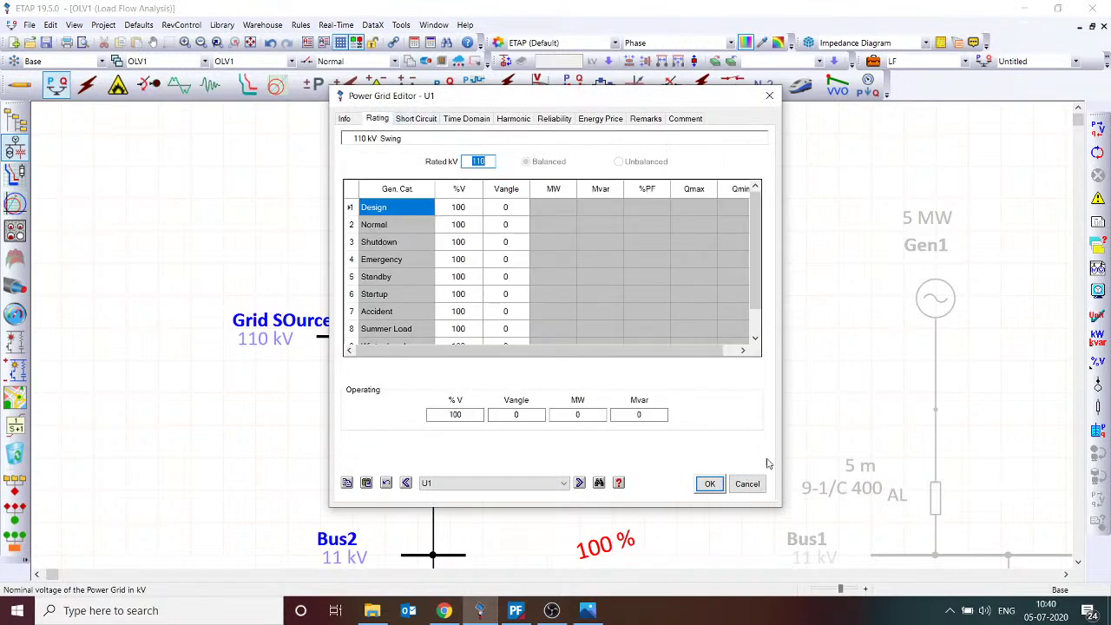
pyautogui.click(745, 484)
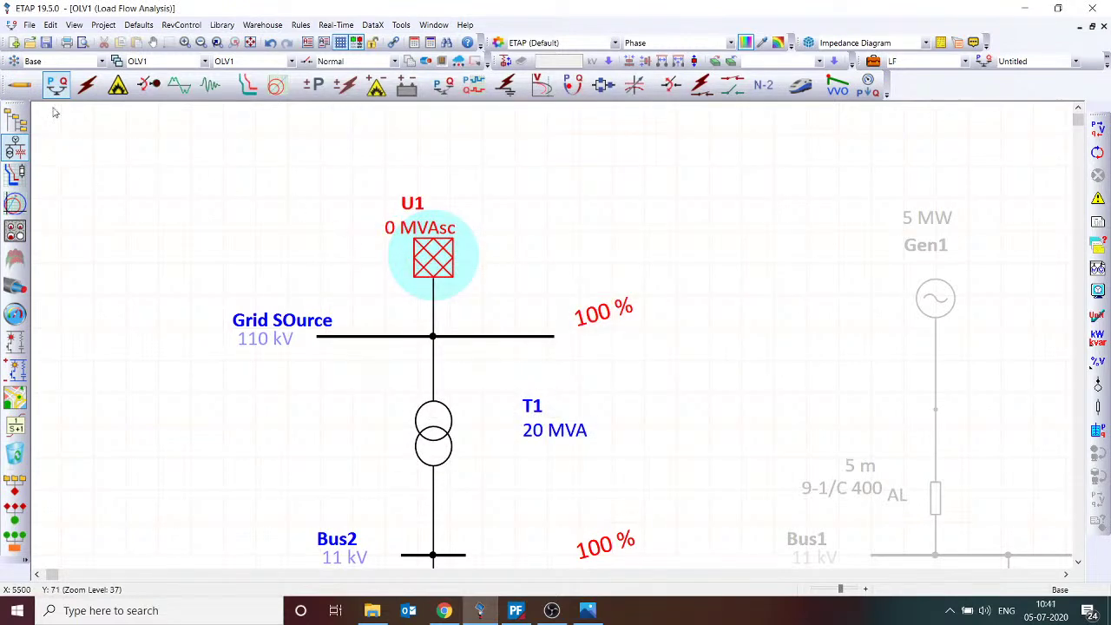
# - Switch to Edit Mode and examine the voltage magnitude and angle settings in power grid U1's ratings
pyautogui.click(20, 84)
pyautogui.doubleClick(436, 267)
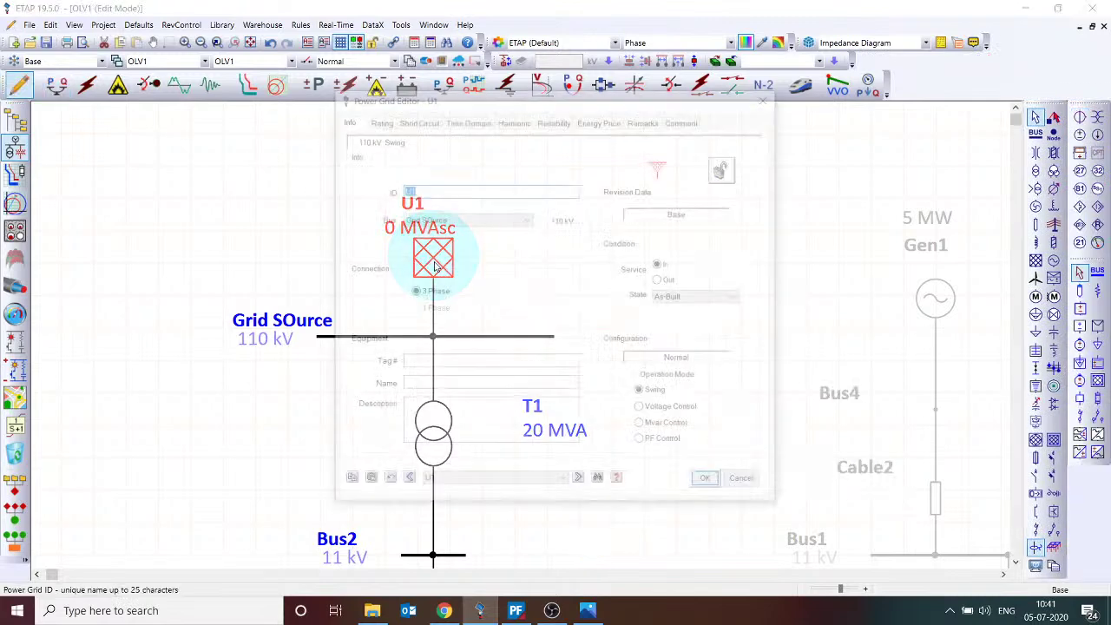
pyautogui.click(380, 122)
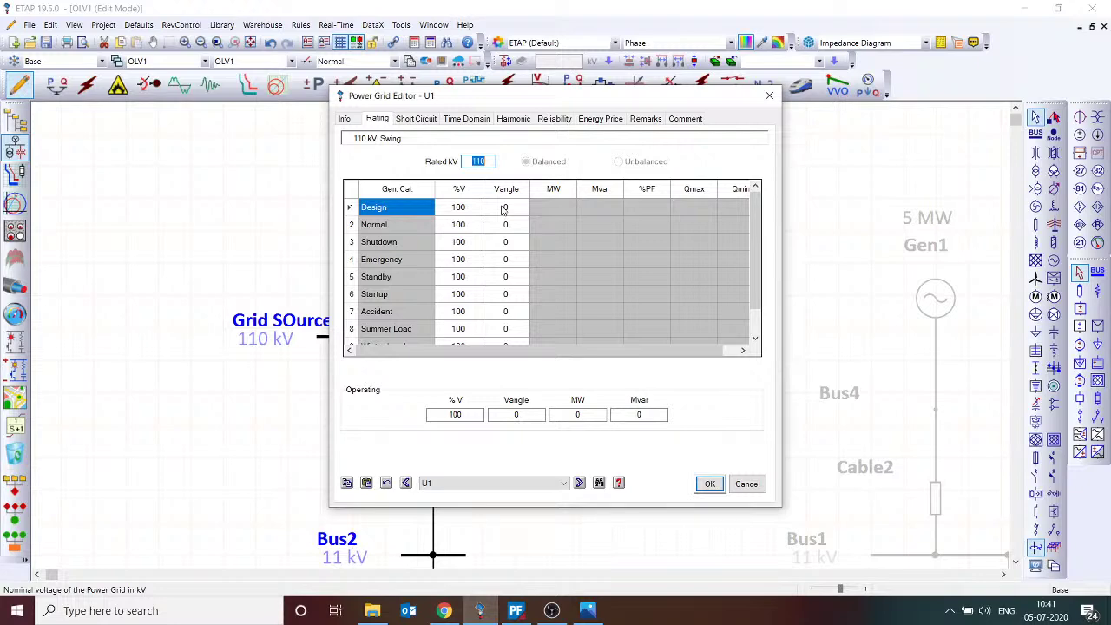
pyautogui.click(769, 95)
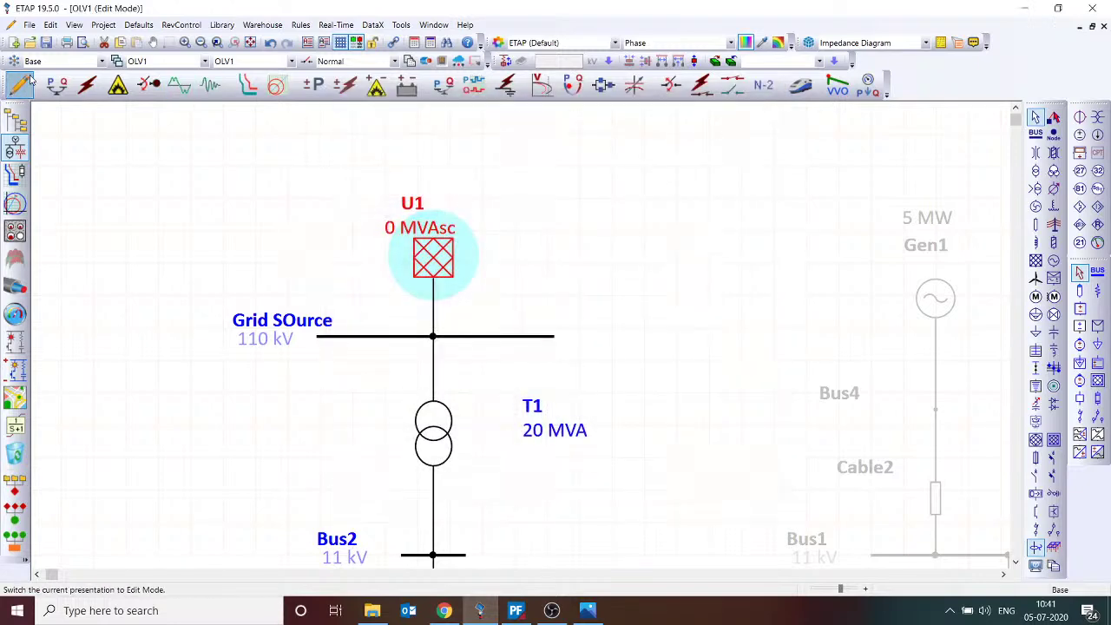
# - Return to Load Flow Analysis mode and enable the bus voltage angle in the load flow display options
pyautogui.click(57, 84)
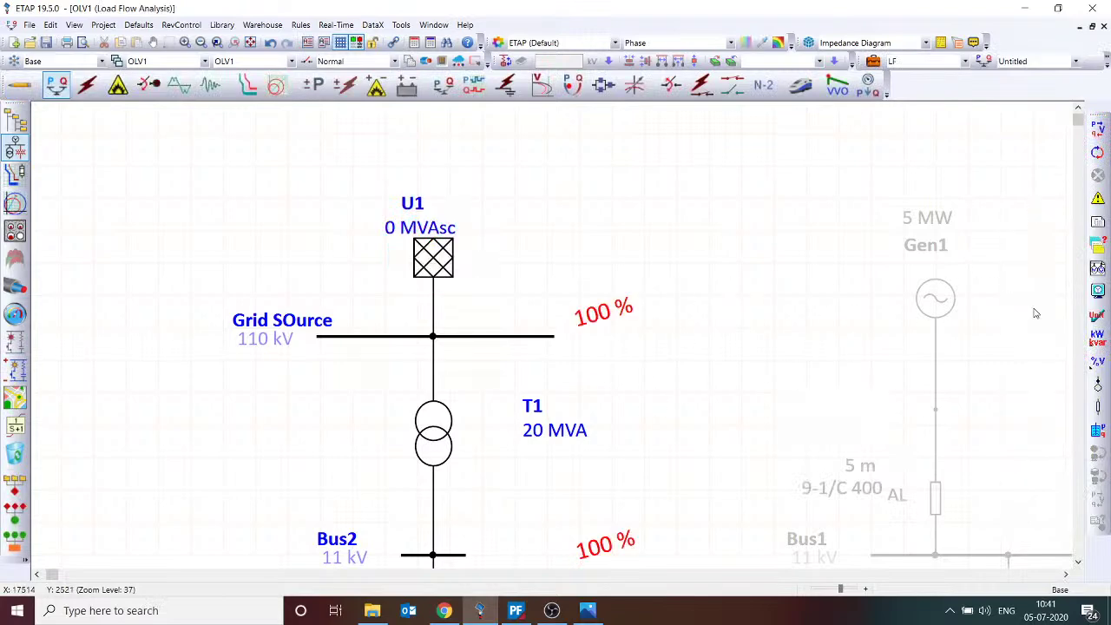
pyautogui.click(1098, 291)
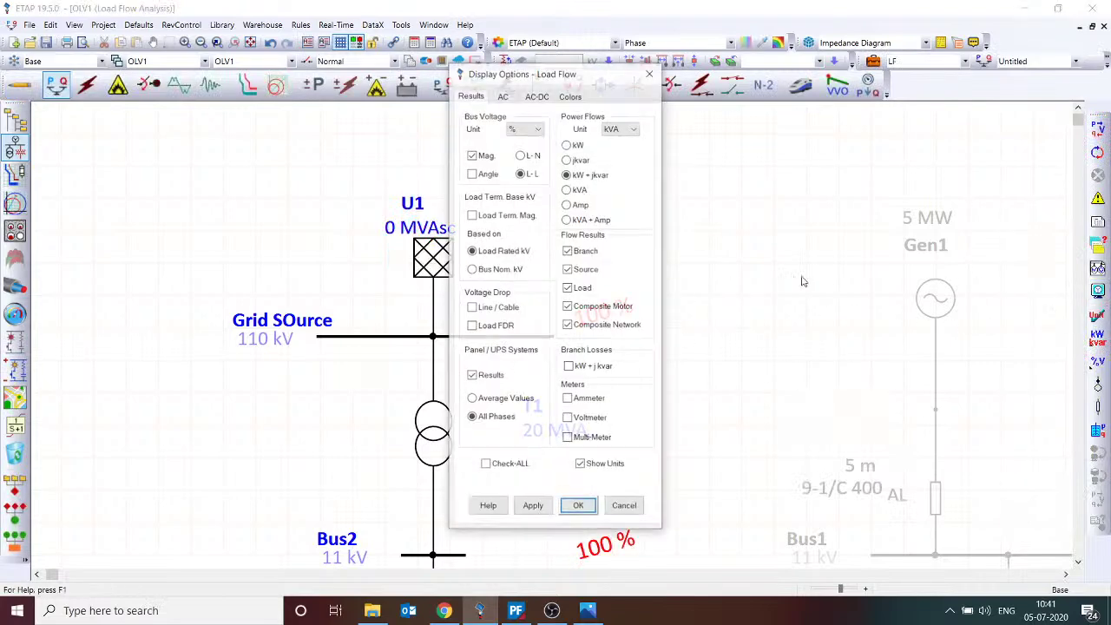
pyautogui.click(489, 174)
pyautogui.click(577, 508)
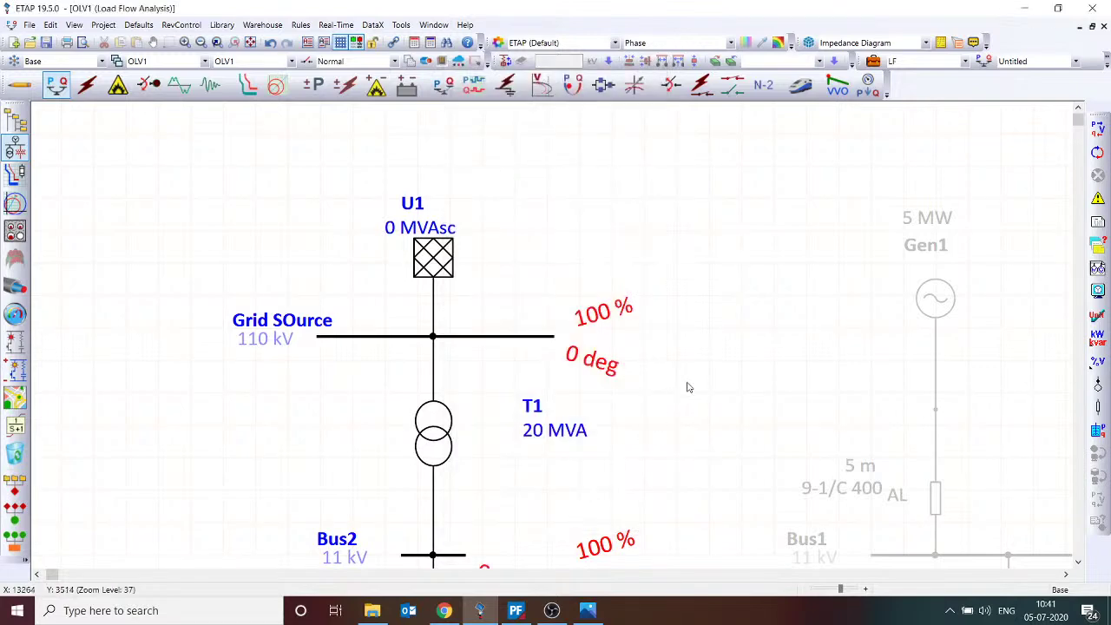
# - Compare power grid U1's rated voltage magnitude and angle with the results shown on the diagram
pyautogui.doubleClick(432, 249)
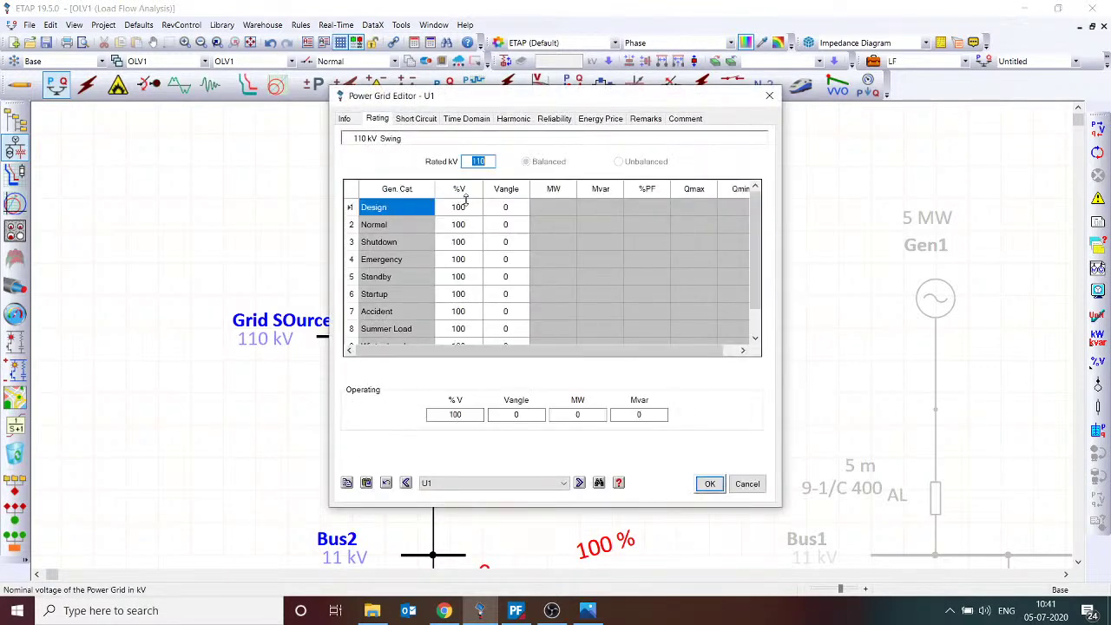
pyautogui.moveTo(563, 95); pyautogui.dragTo(466, 88)
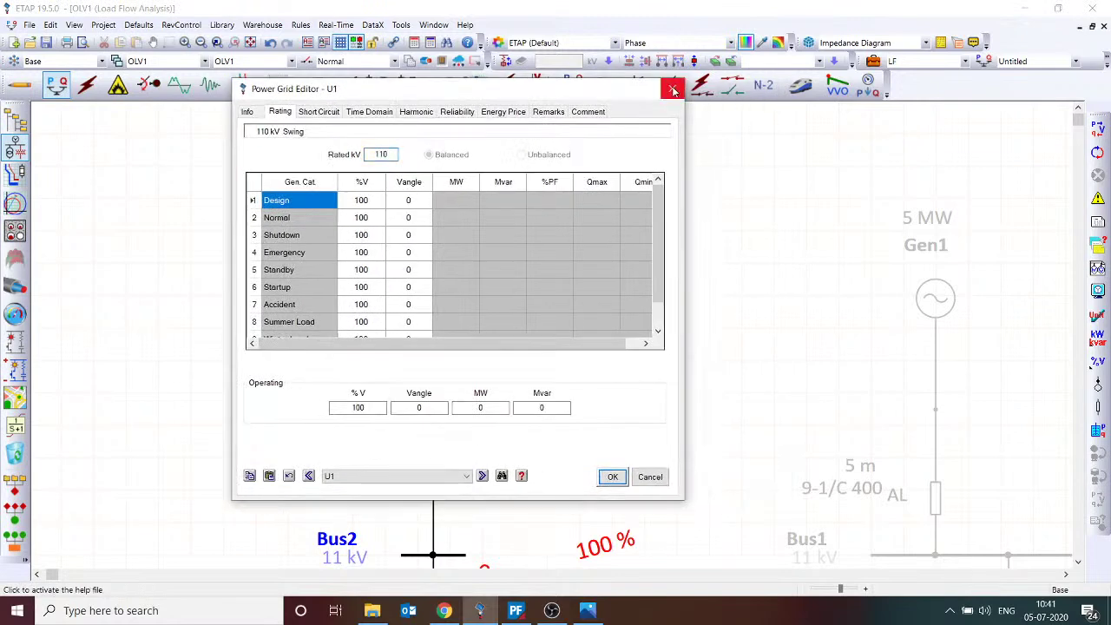
pyautogui.click(674, 89)
# - Move Bus2's voltage angle label directly beneath its voltage percentage label
pyautogui.click(739, 318)
pyautogui.scroll(-2, 739, 318)
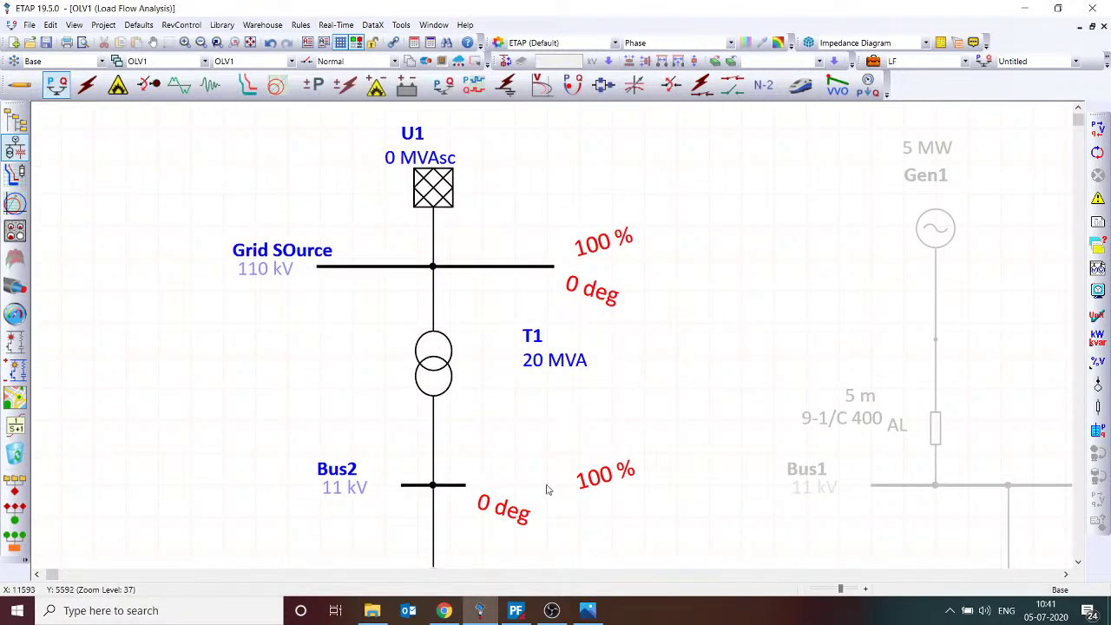
pyautogui.moveTo(512, 513); pyautogui.dragTo(610, 521)
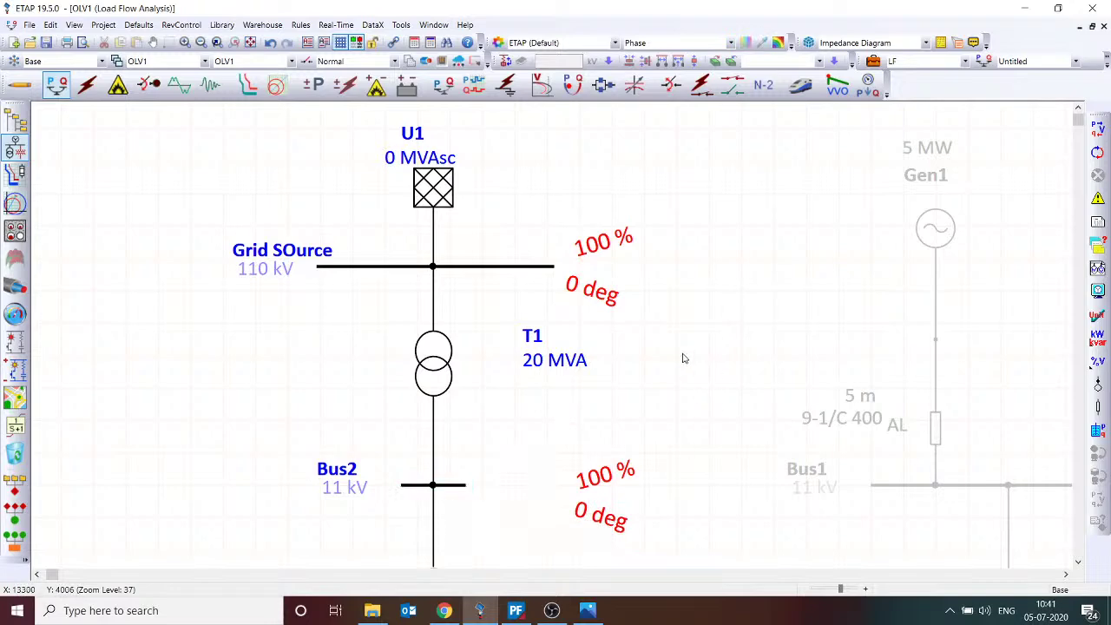
# - Set power grid U1's design voltage angle to 5 and run the load flow
pyautogui.click(436, 198)
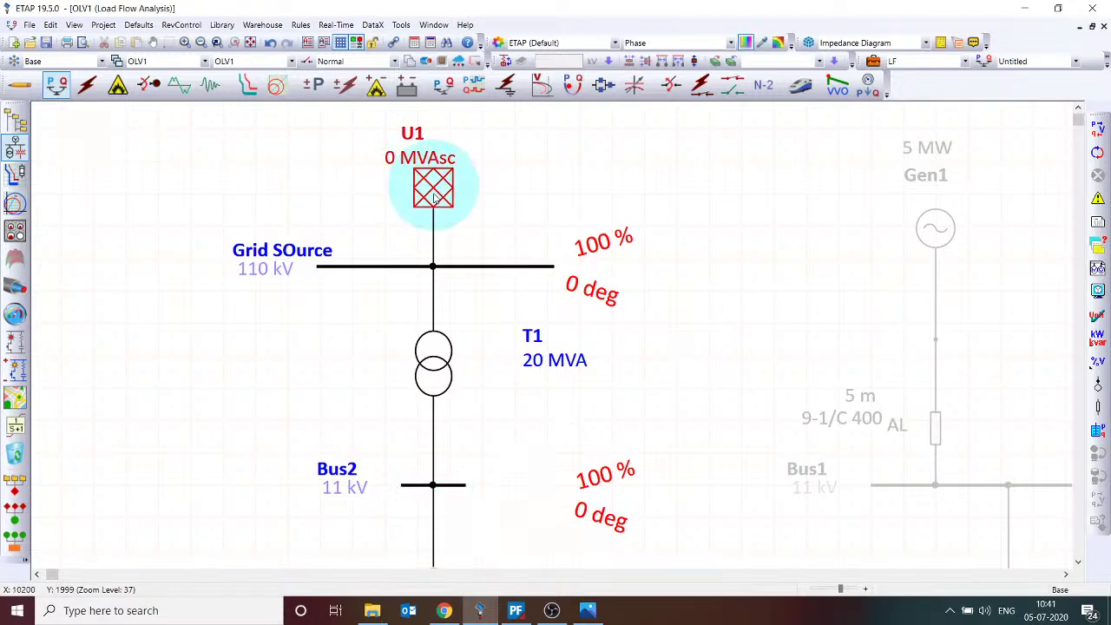
pyautogui.doubleClick(436, 198)
pyautogui.click(376, 118)
pyautogui.click(507, 208)
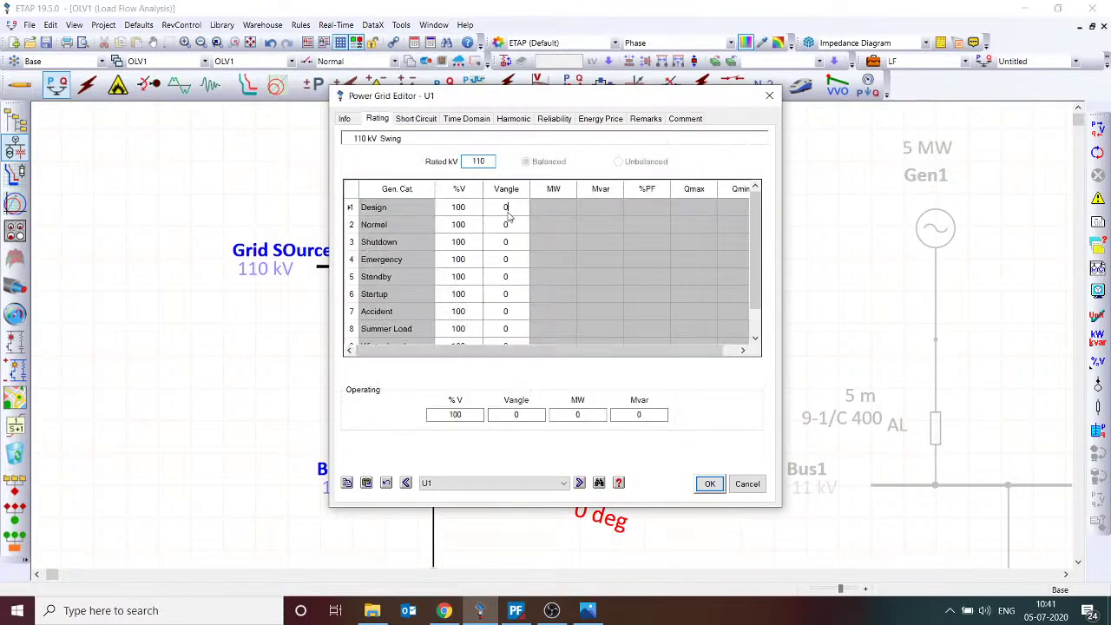
pyautogui.press('BackSpace')
pyautogui.write('5')
pyautogui.press('Return')
pyautogui.click(709, 484)
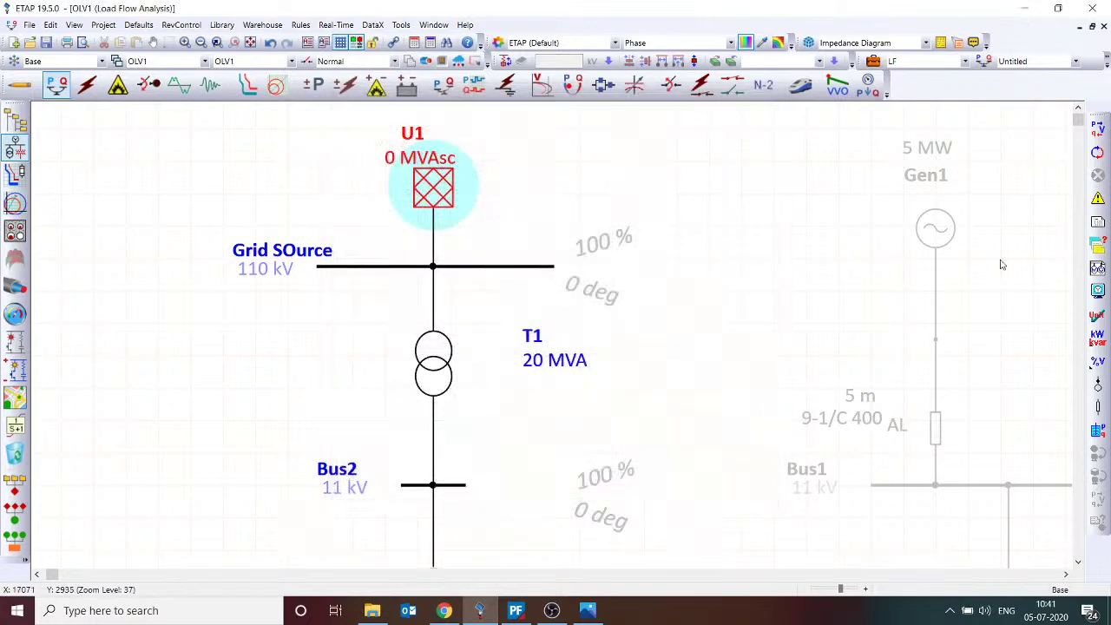
pyautogui.click(1099, 127)
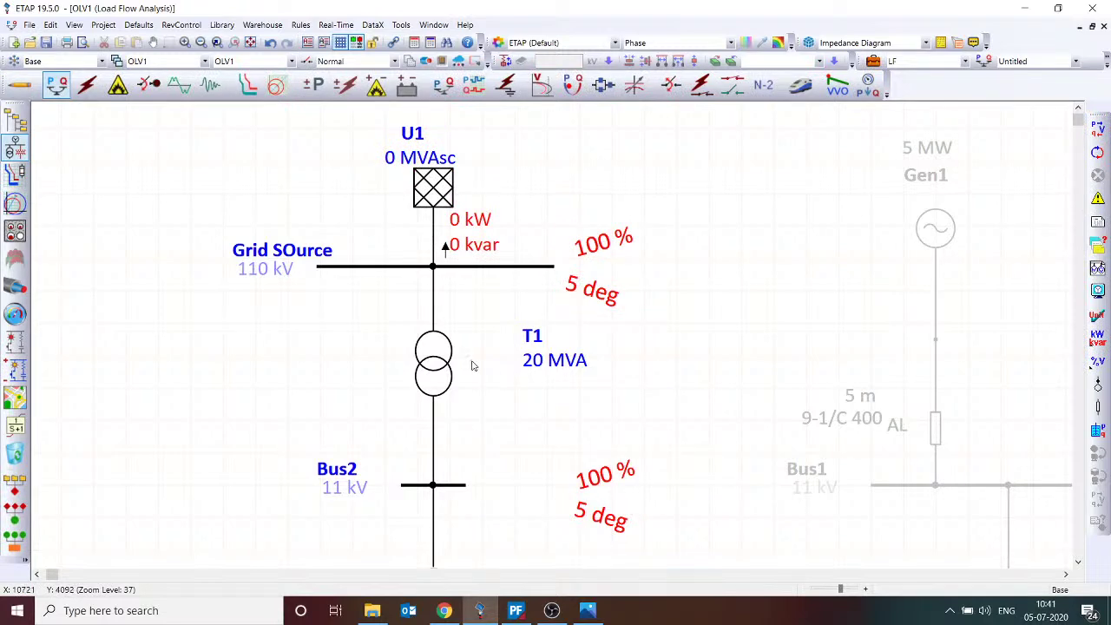
# - Check power grid U1's design and operating voltage angles in its ratings against the diagram results
pyautogui.doubleClick(436, 191)
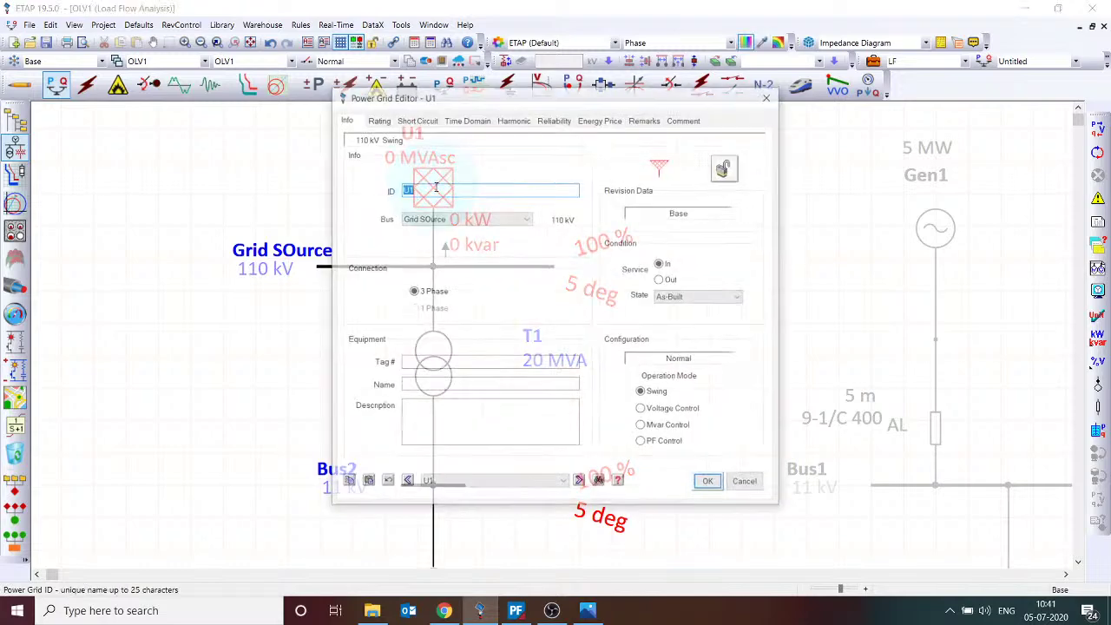
pyautogui.click(377, 119)
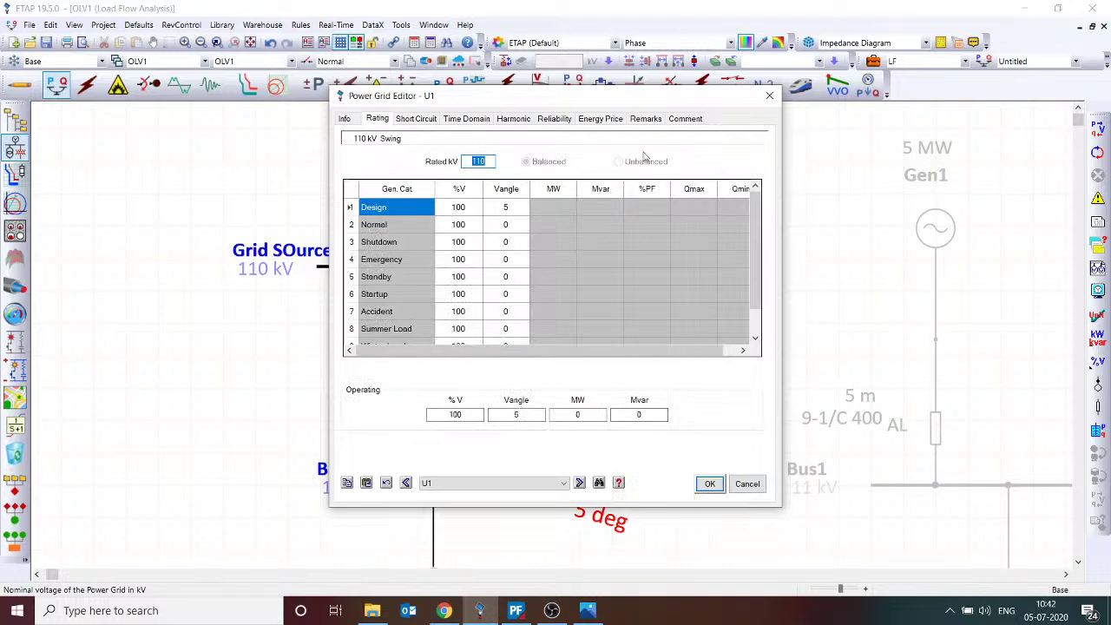
pyautogui.click(747, 484)
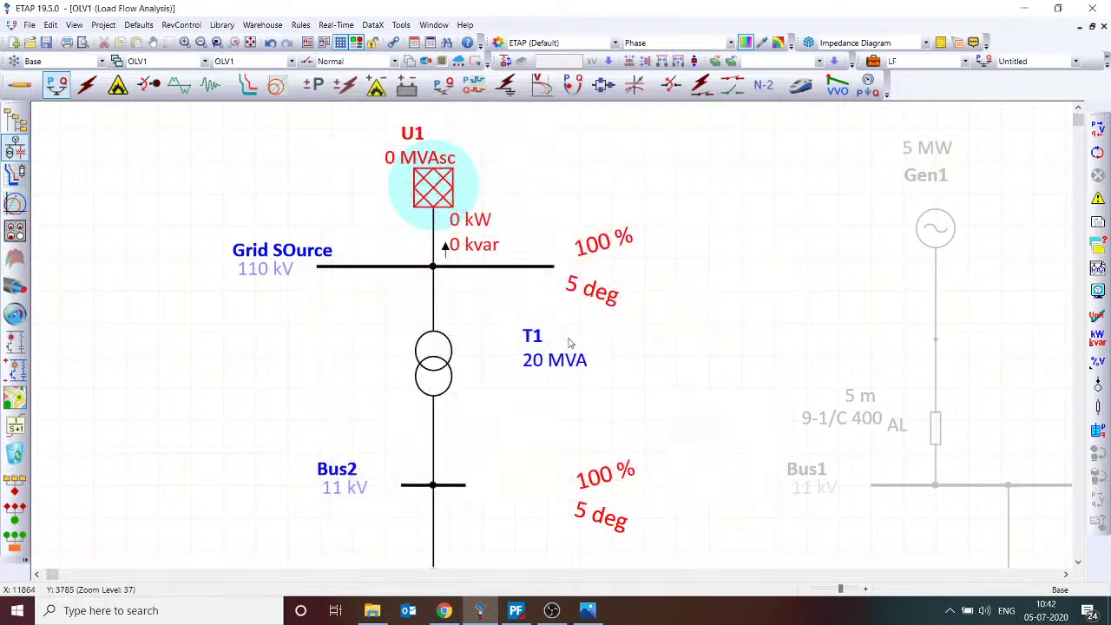
# - In Edit Mode, disconnect power grid U1 from the Grid SOurce bus and try to set its rating to Unbalanced
pyautogui.click(440, 243)
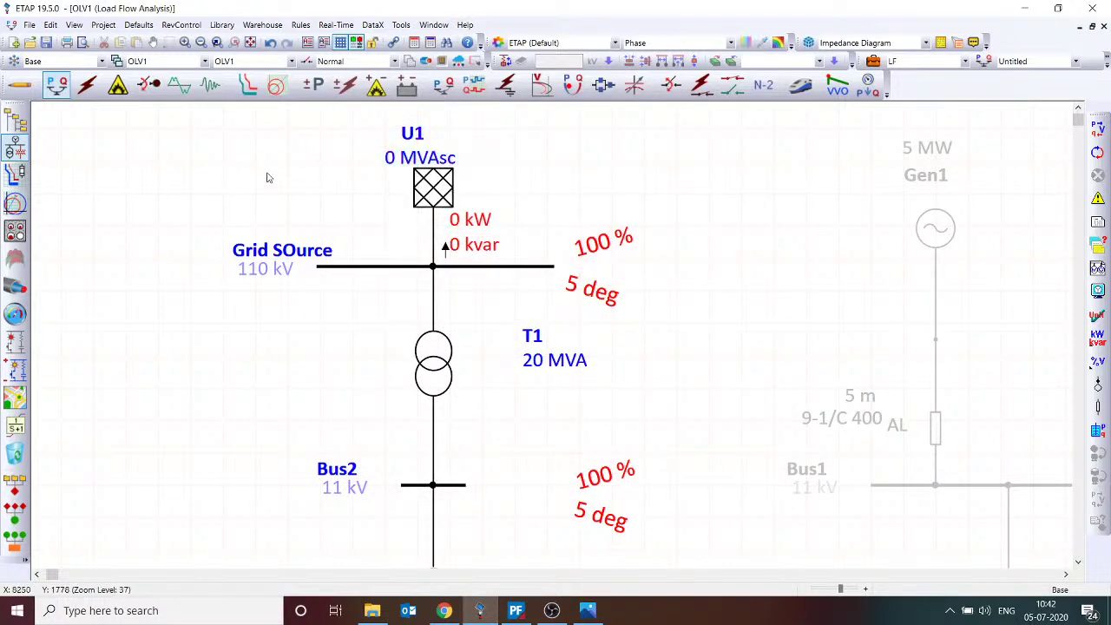
pyautogui.click(21, 85)
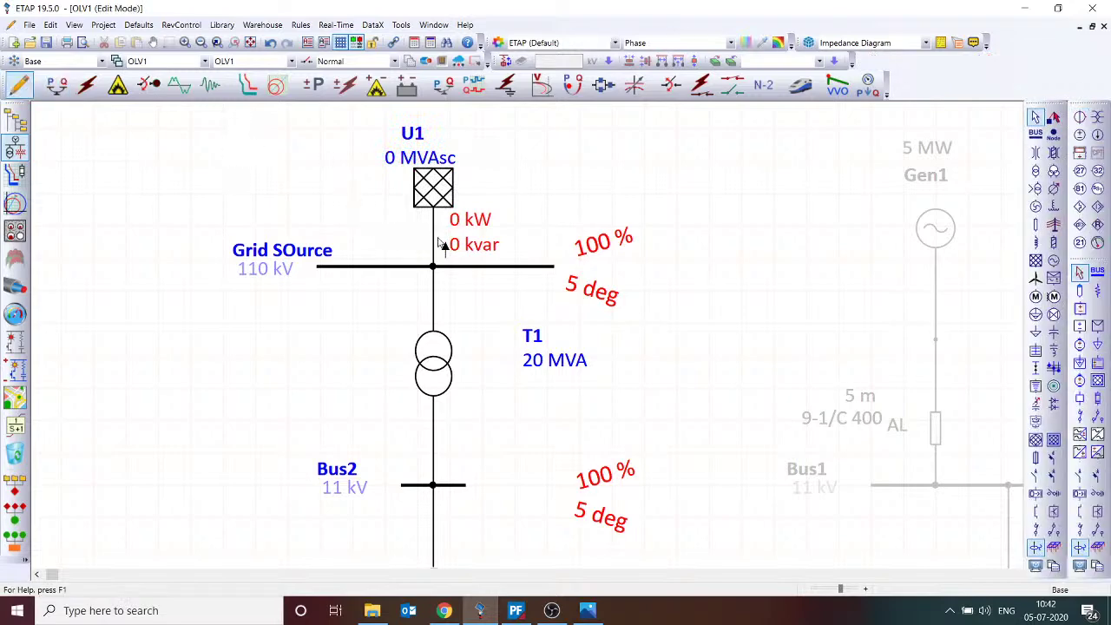
pyautogui.doubleClick(433, 187)
pyautogui.click(379, 119)
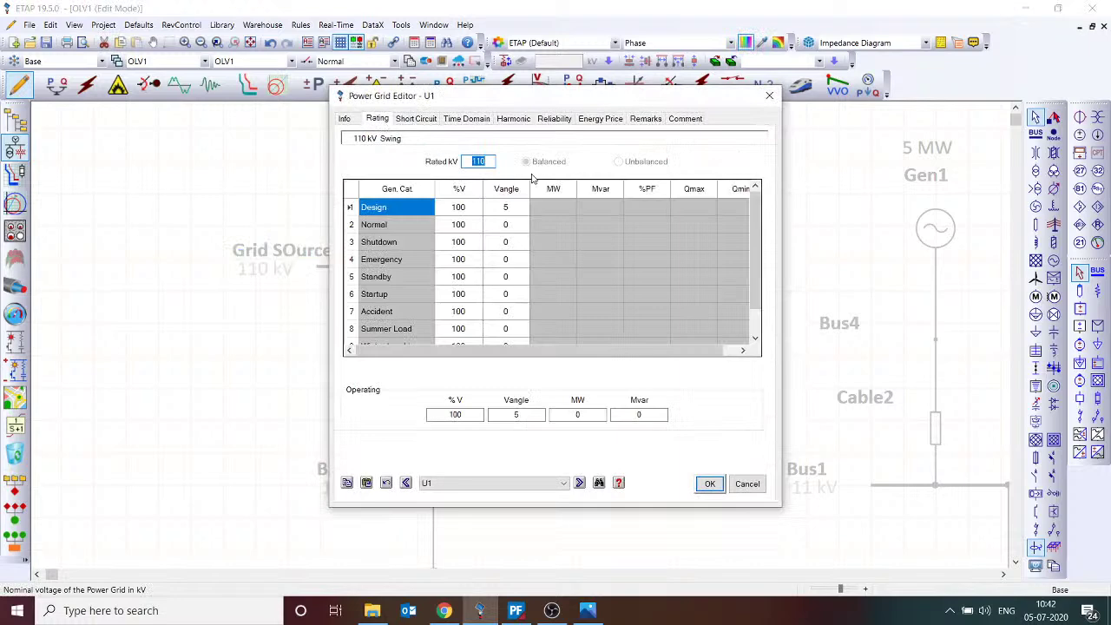
pyautogui.click(632, 165)
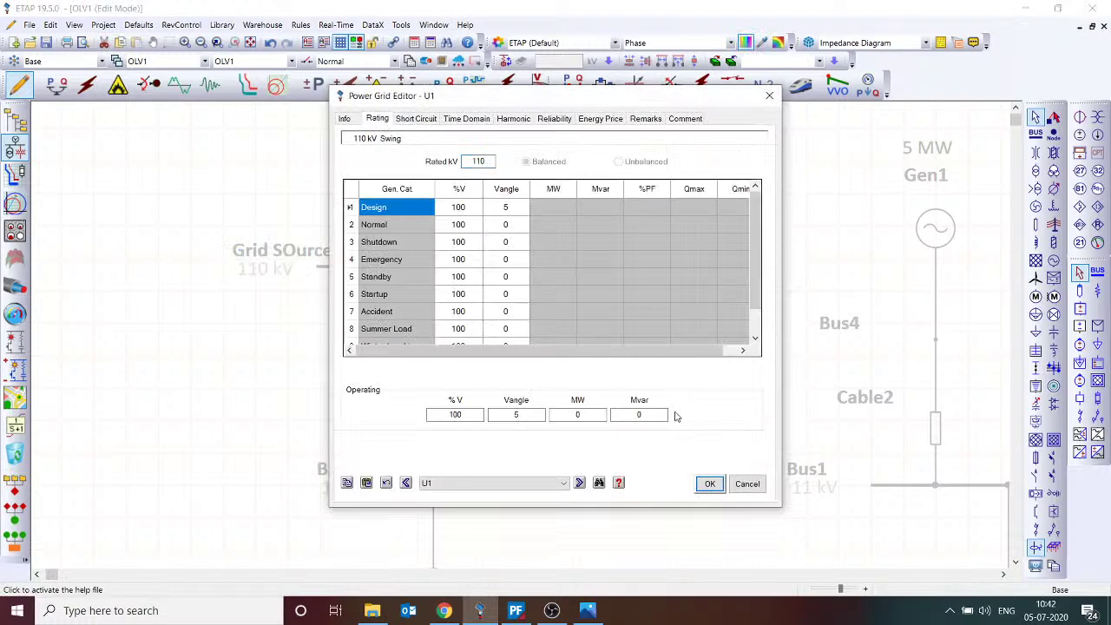
pyautogui.click(750, 485)
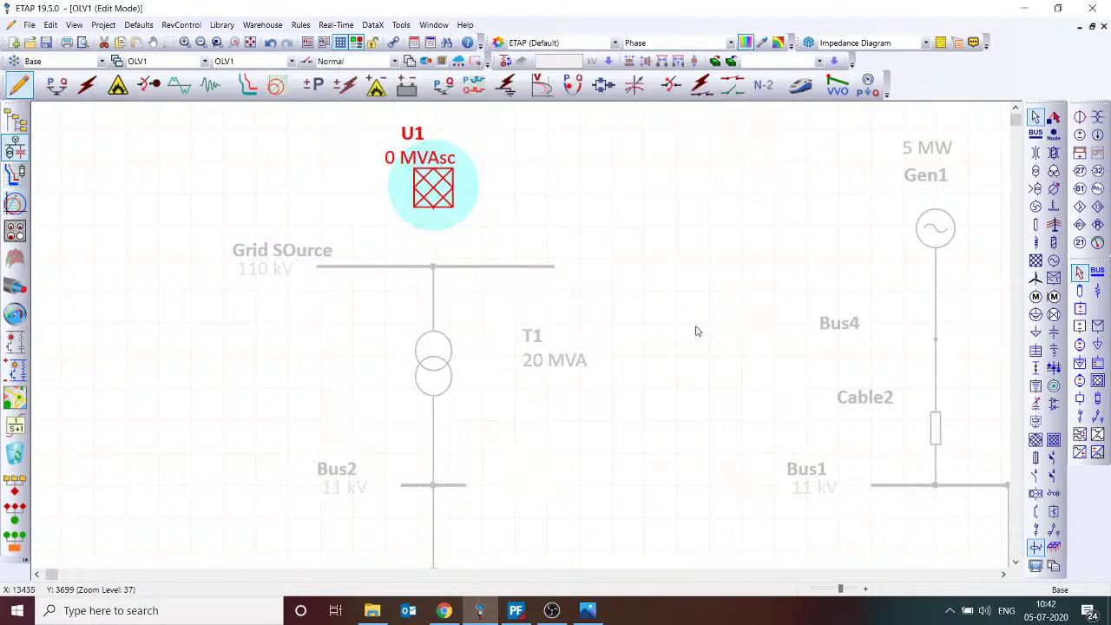
# - Place a second power grid beside U1 and try to set its rating to Unbalanced, checking its general information settings
pyautogui.click(1036, 261)
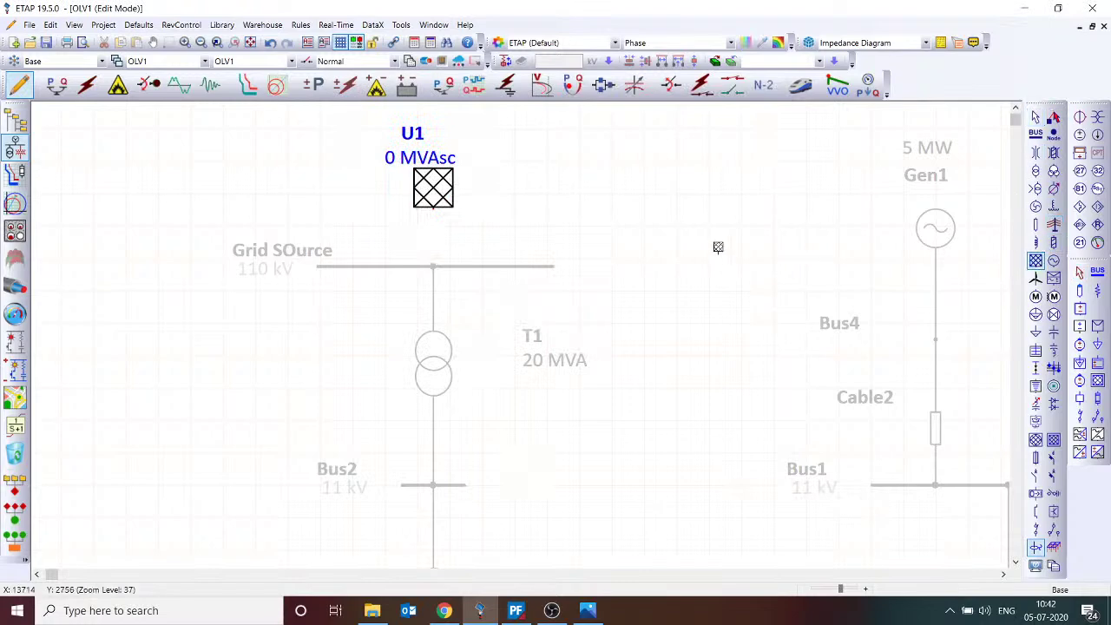
pyautogui.click(651, 208)
pyautogui.doubleClick(652, 187)
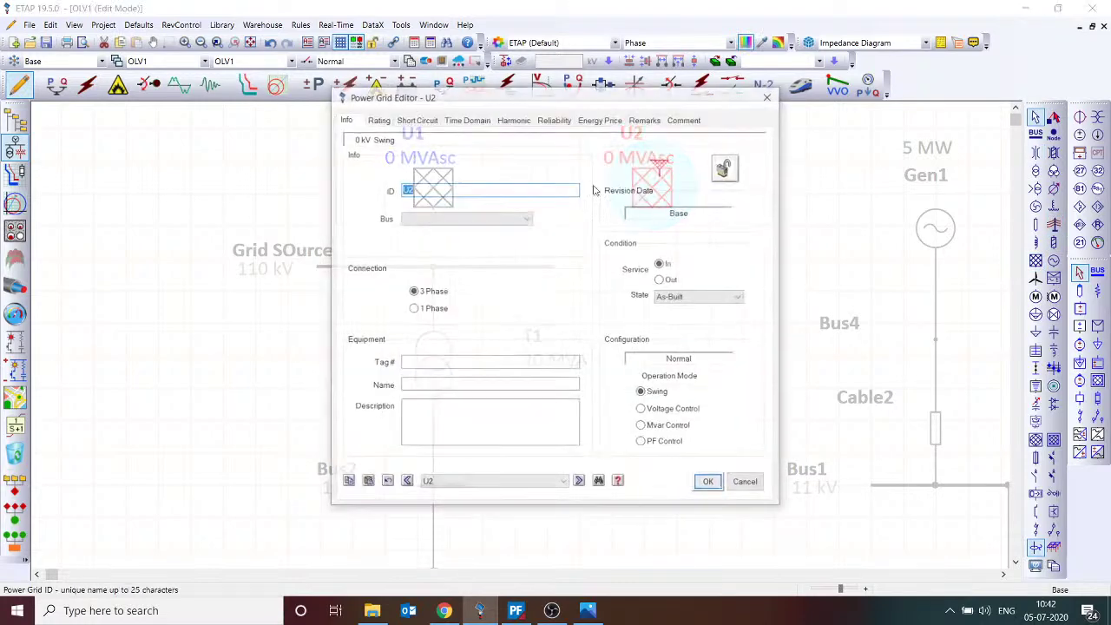
pyautogui.click(379, 119)
pyautogui.click(633, 167)
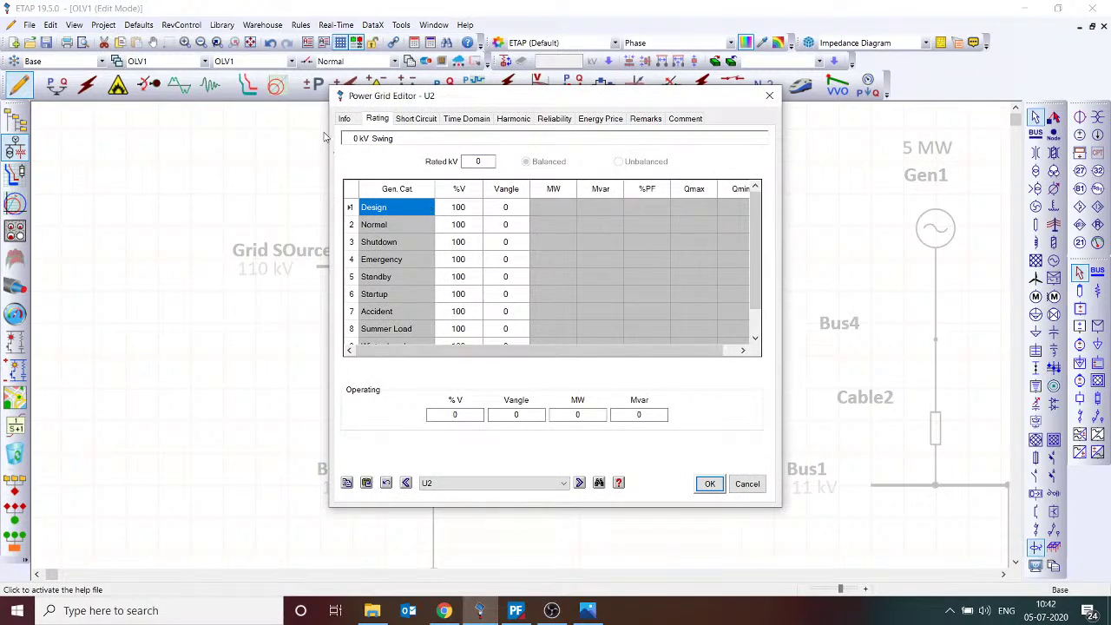
pyautogui.click(349, 120)
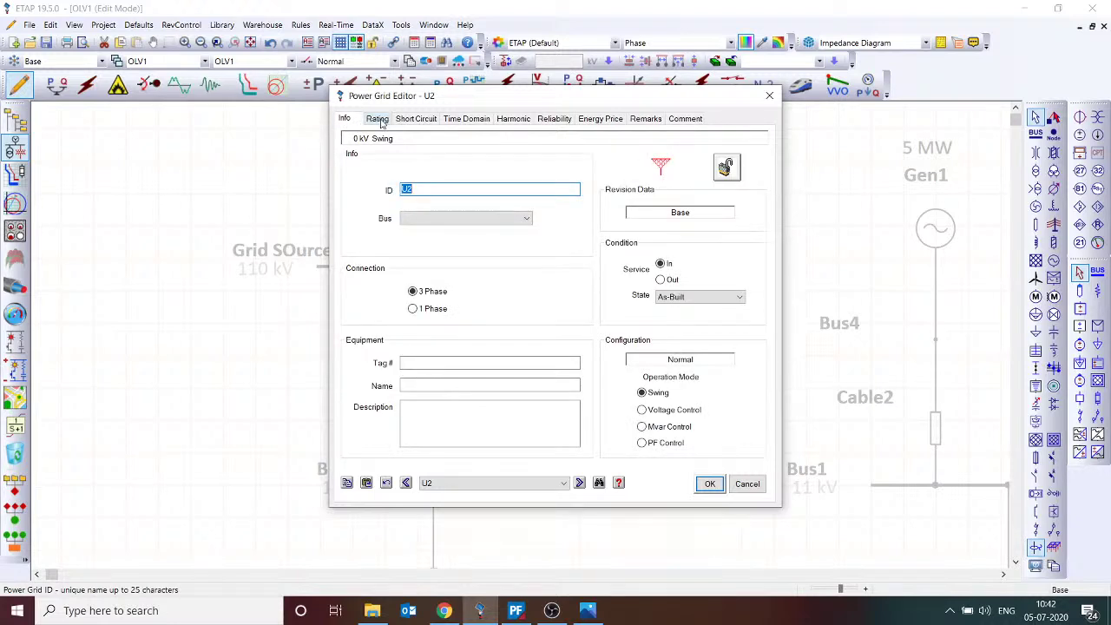
pyautogui.click(377, 120)
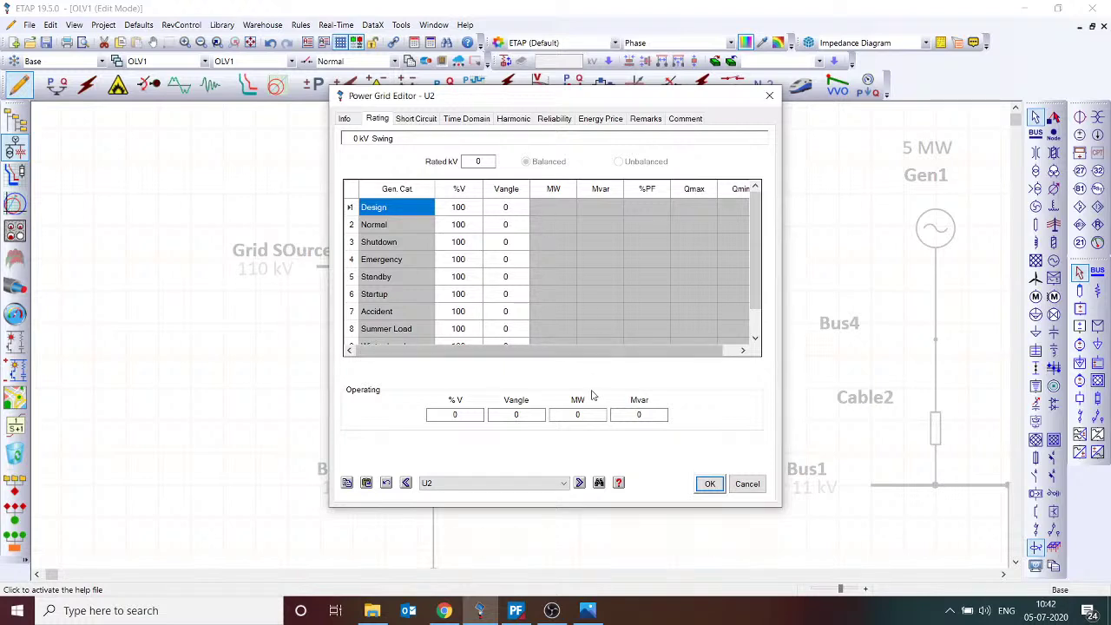
# - Delete power grid U2 and reconnect U1 to the Grid SOurce bus
pyautogui.click(749, 488)
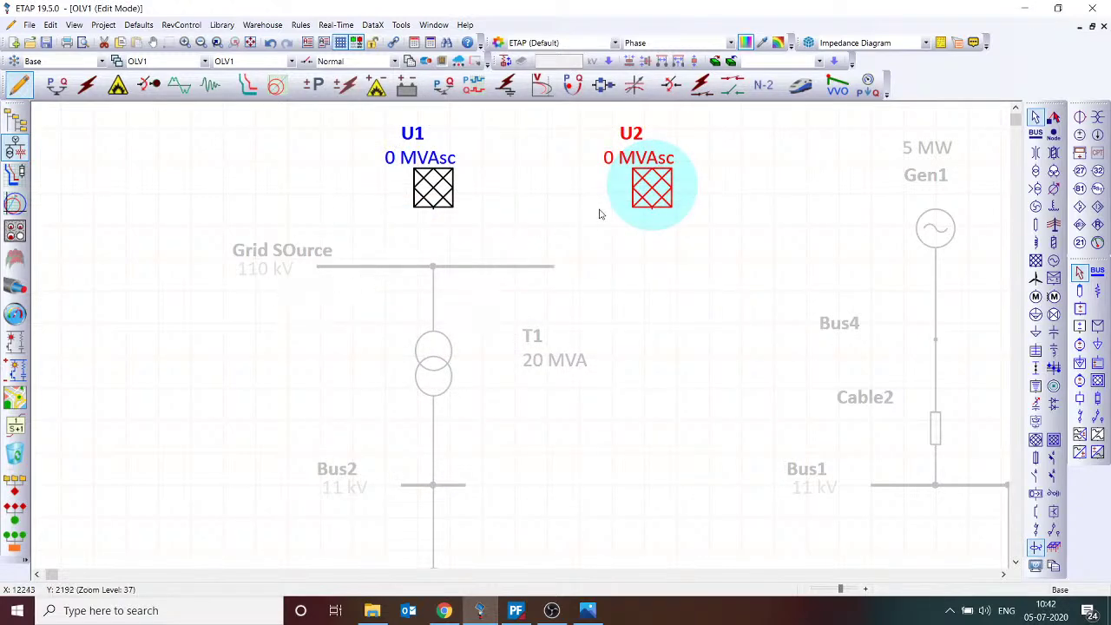
pyautogui.press('Delete')
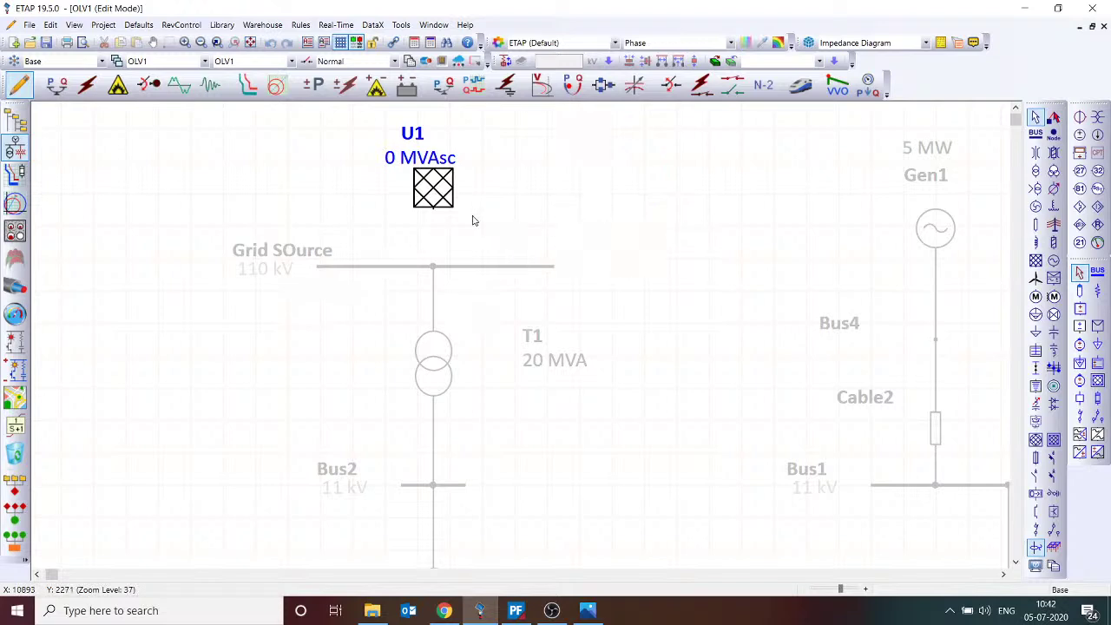
pyautogui.moveTo(434, 210); pyautogui.dragTo(435, 261)
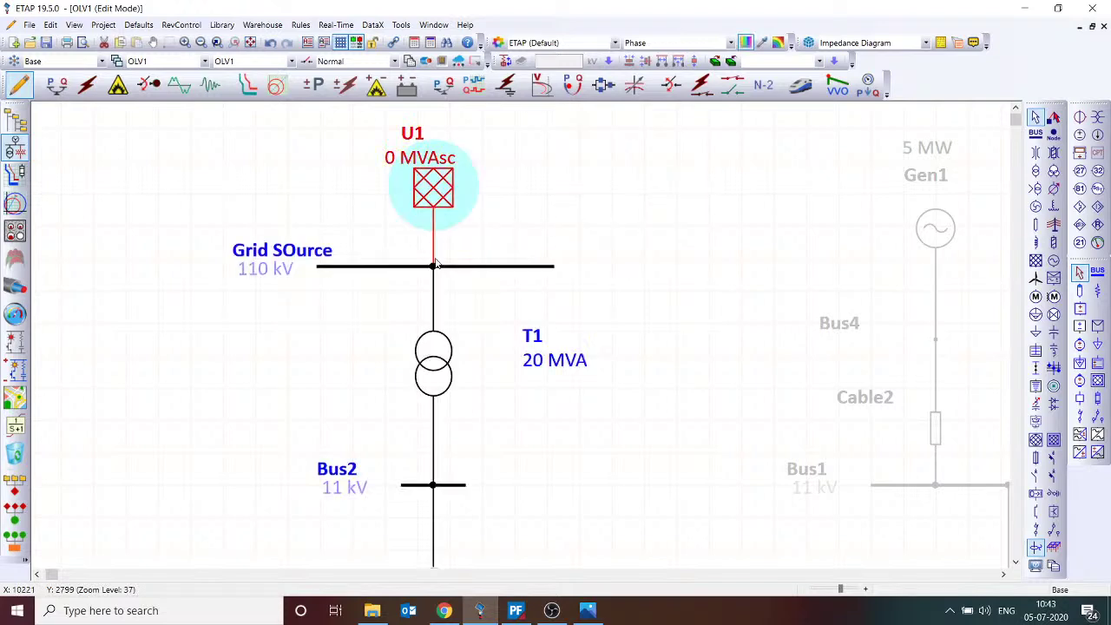
# - Examine power grid U1's general and rating settings, including the Balanced and Unbalanced options
pyautogui.scroll(-2, 453, 314)
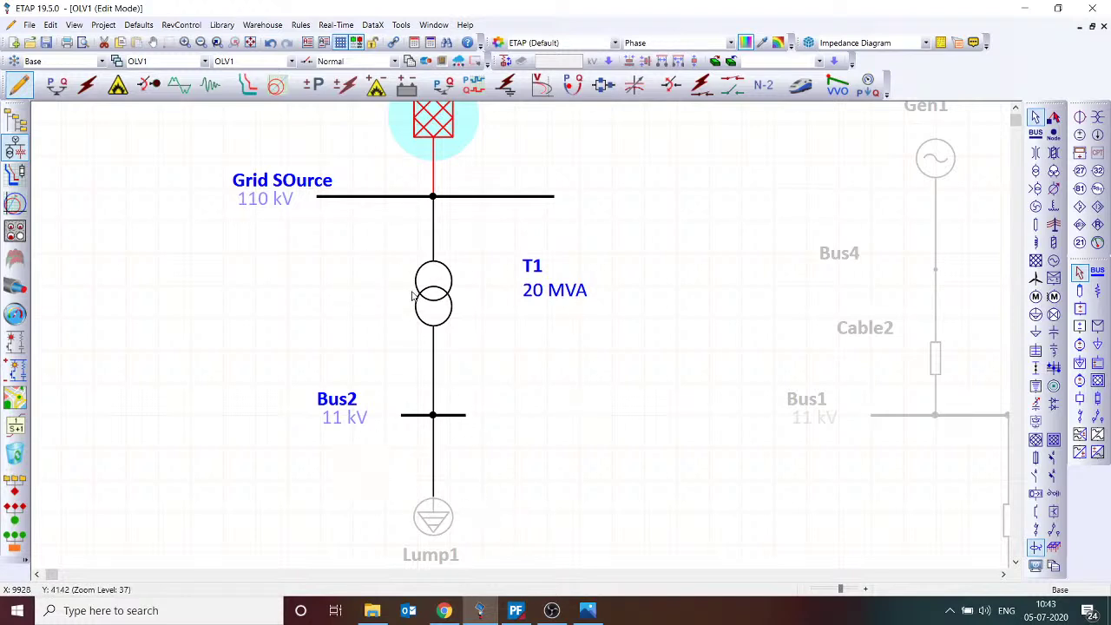
pyautogui.scroll(3, 425, 299)
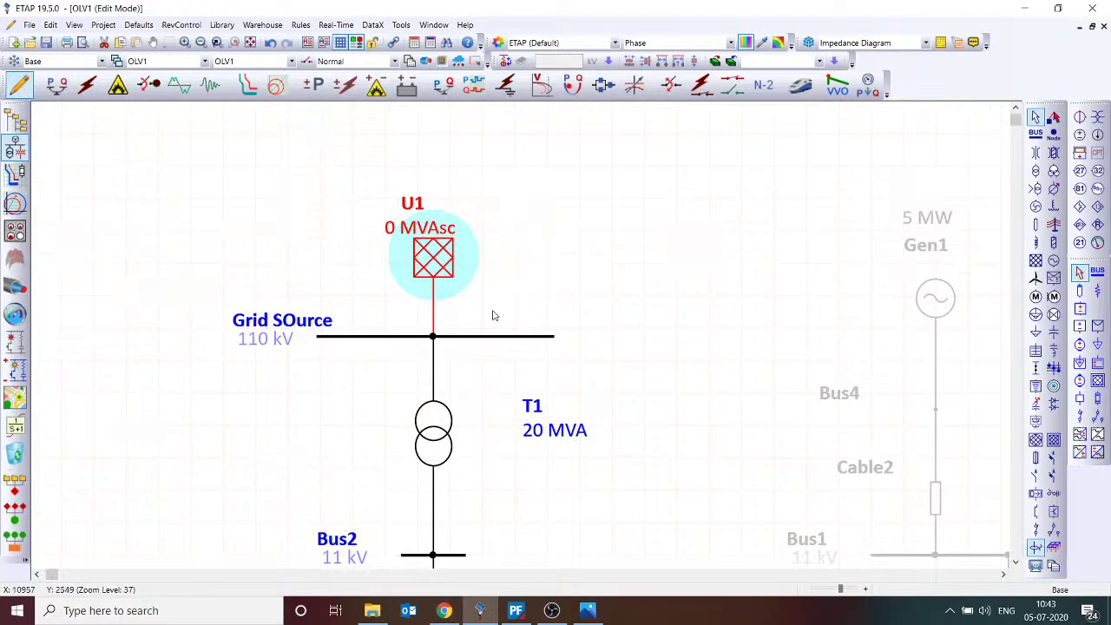
pyautogui.doubleClick(443, 262)
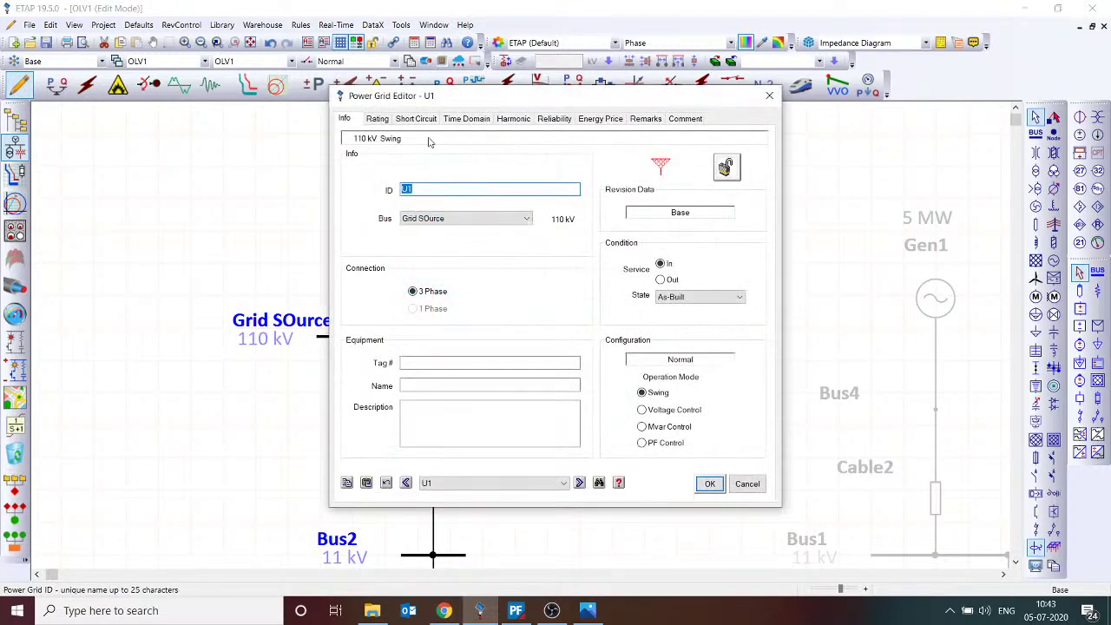
pyautogui.click(386, 120)
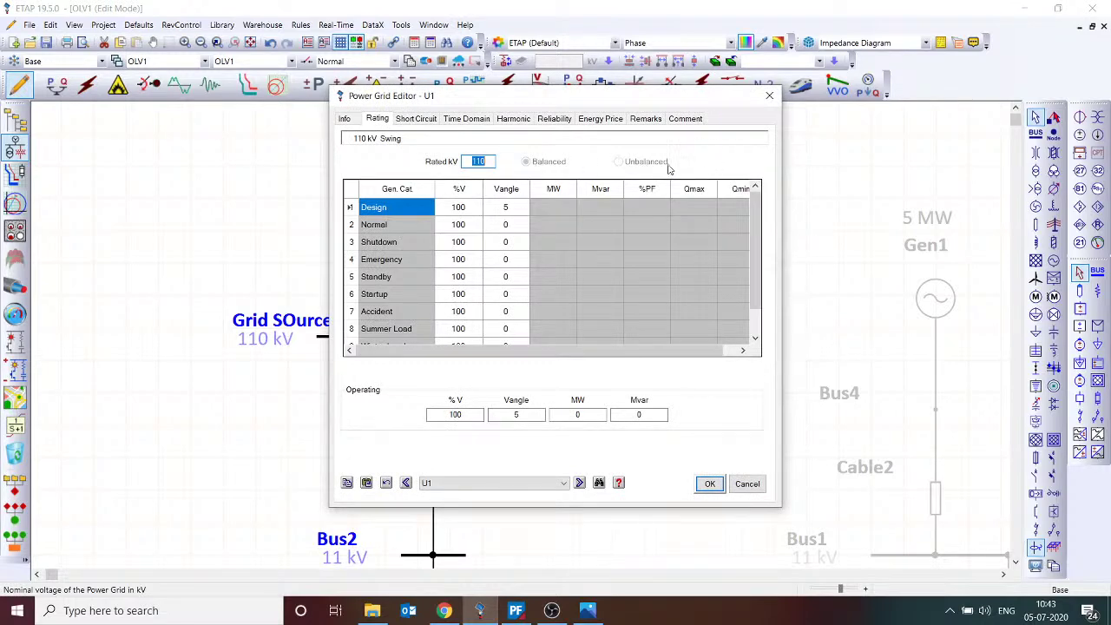
pyautogui.click(620, 167)
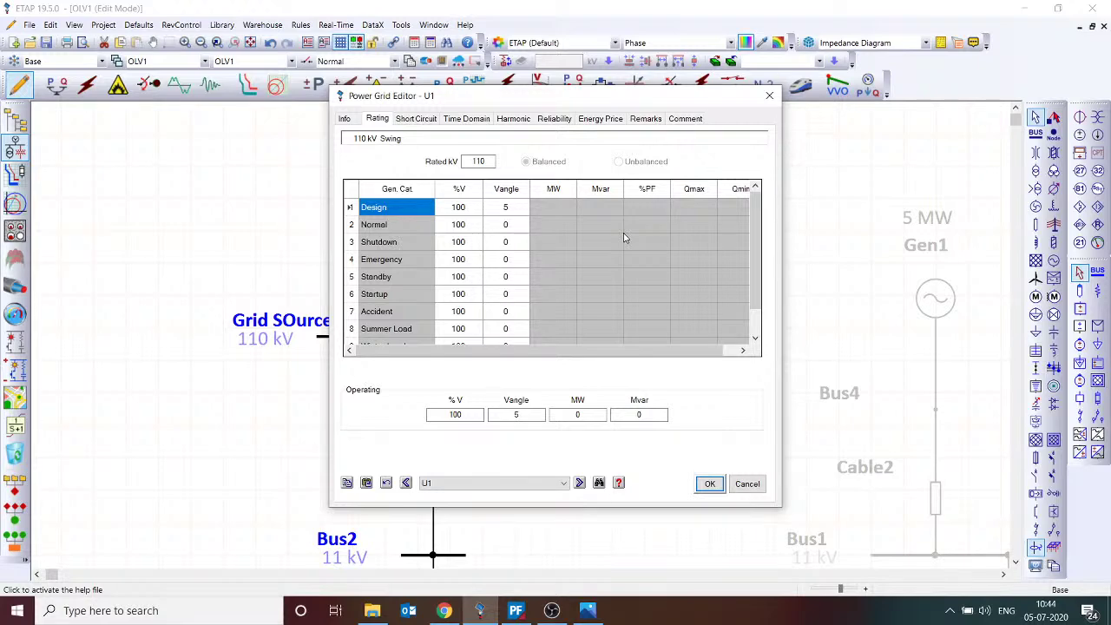
pyautogui.click(709, 484)
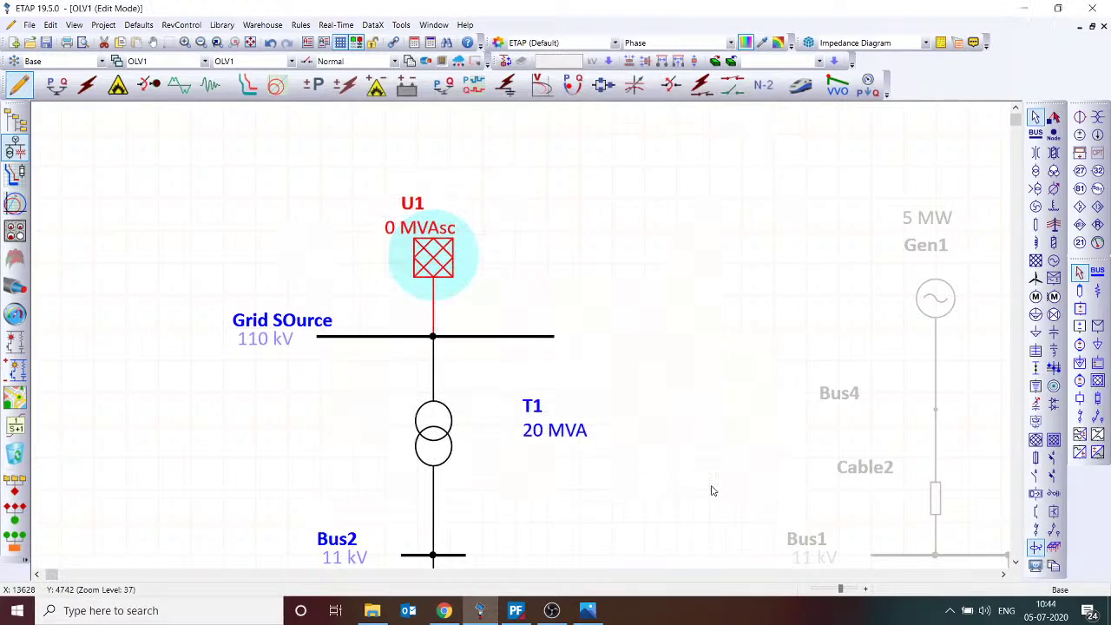
# - Return to Load Flow Analysis mode and run the load flow
pyautogui.scroll(-1, 709, 492)
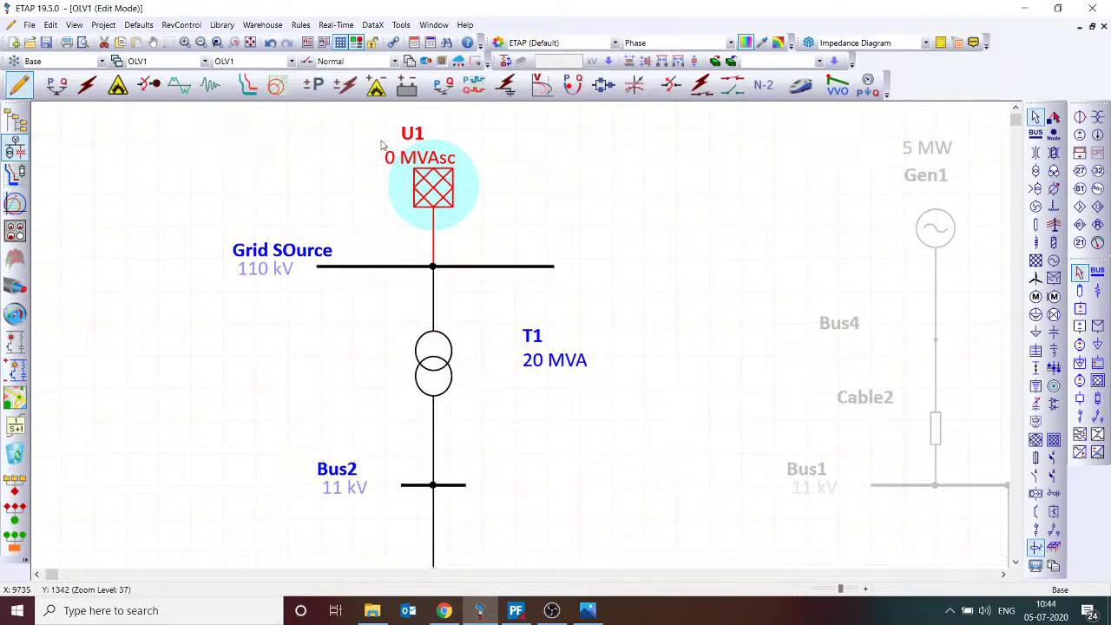
pyautogui.click(56, 85)
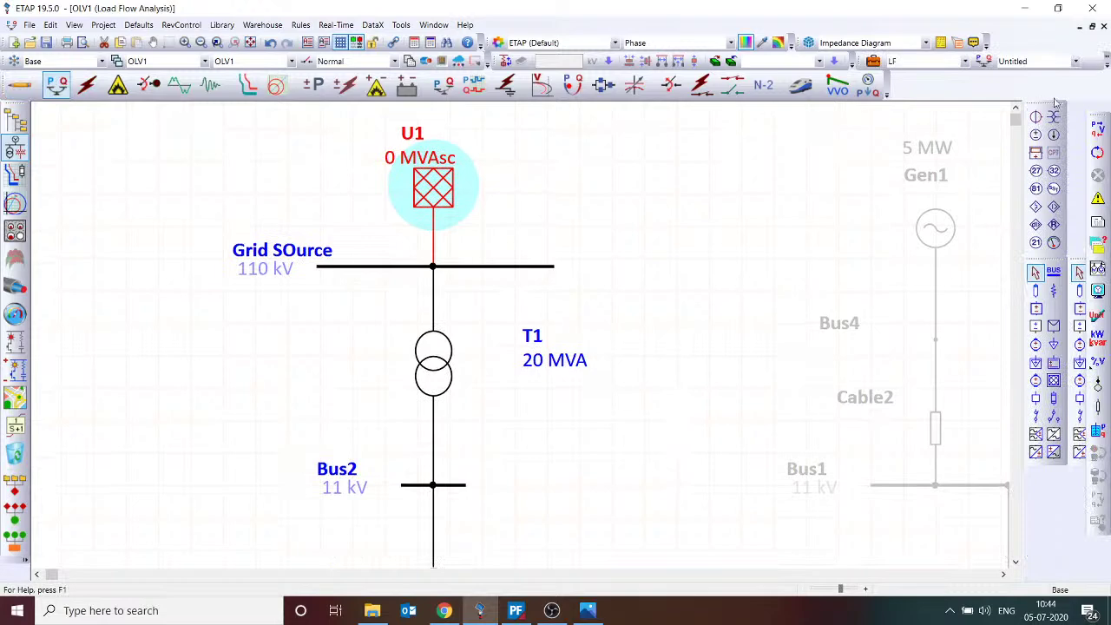
pyautogui.click(1096, 128)
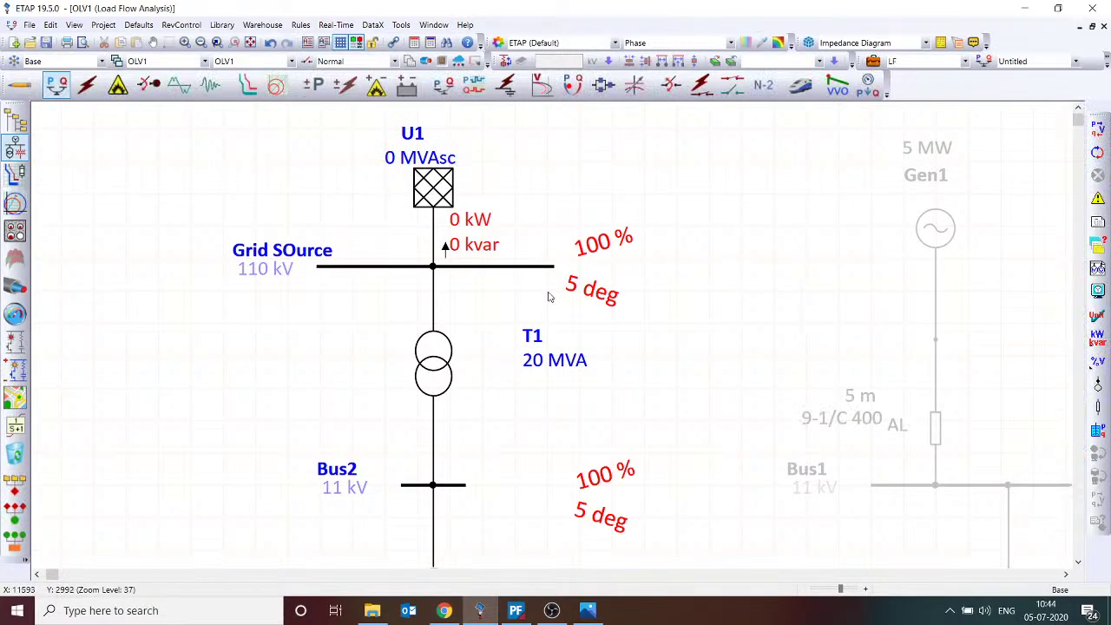
# - Put lumped load Lump1 in service and rerun the load flow
pyautogui.scroll(-2, 479, 458)
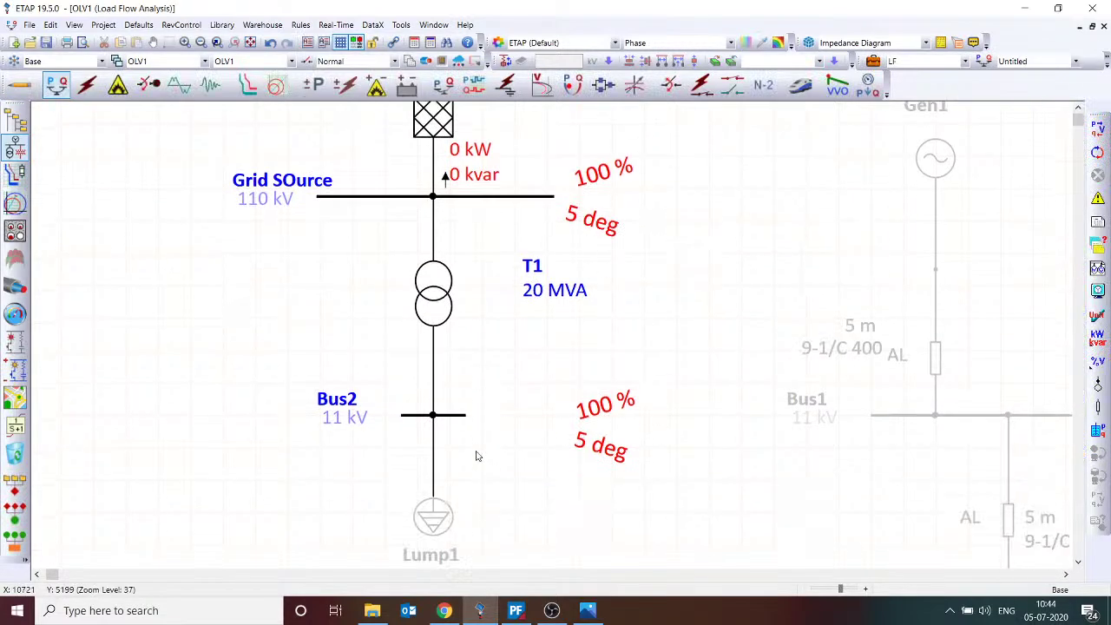
pyautogui.doubleClick(439, 512)
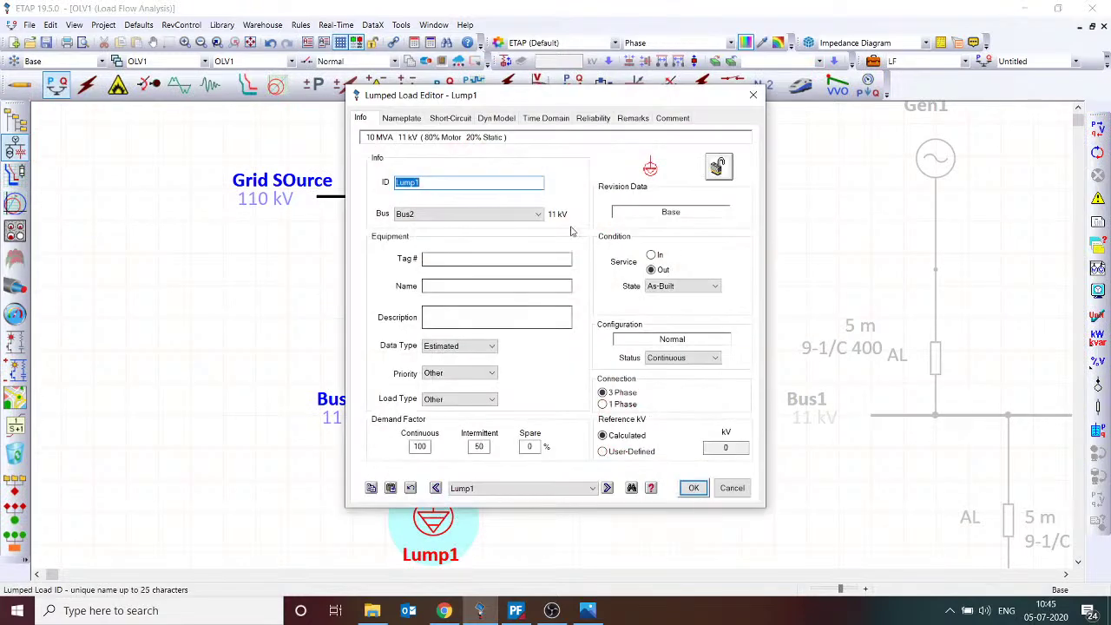
pyautogui.click(652, 255)
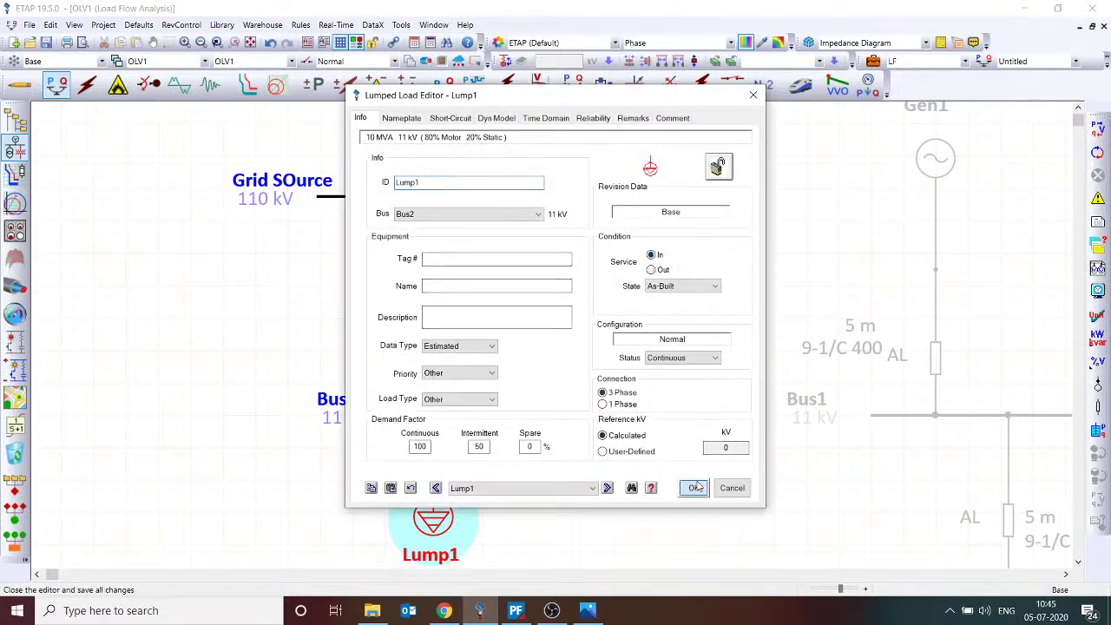
pyautogui.click(693, 488)
pyautogui.click(1098, 129)
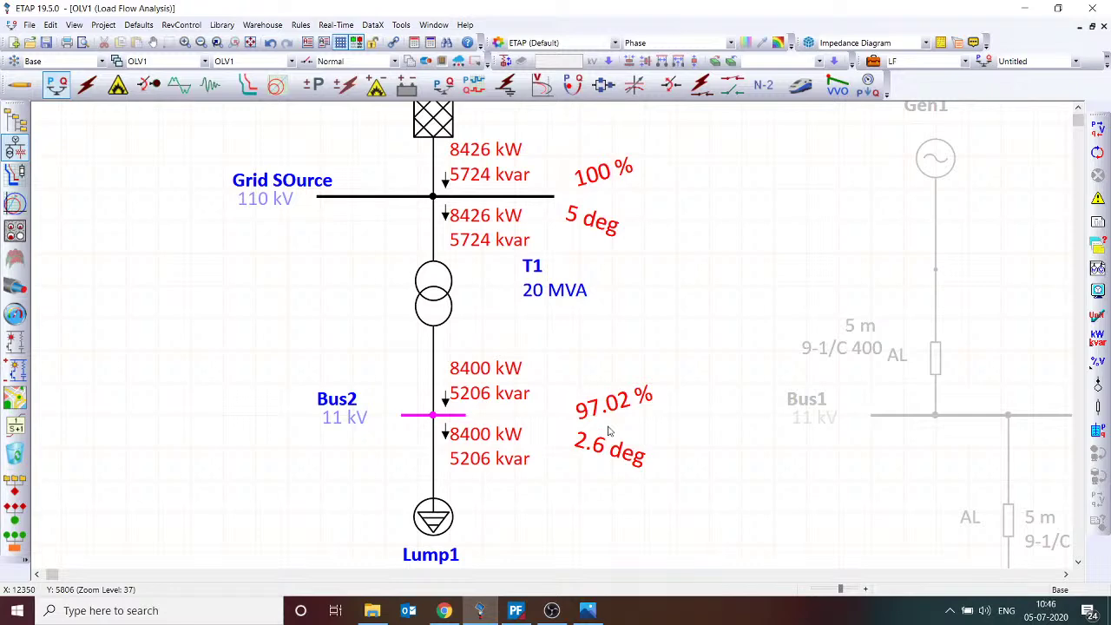
# - Check the calculation method, initial voltage and transformer phase shift options of load flow study case LF
pyautogui.click(873, 61)
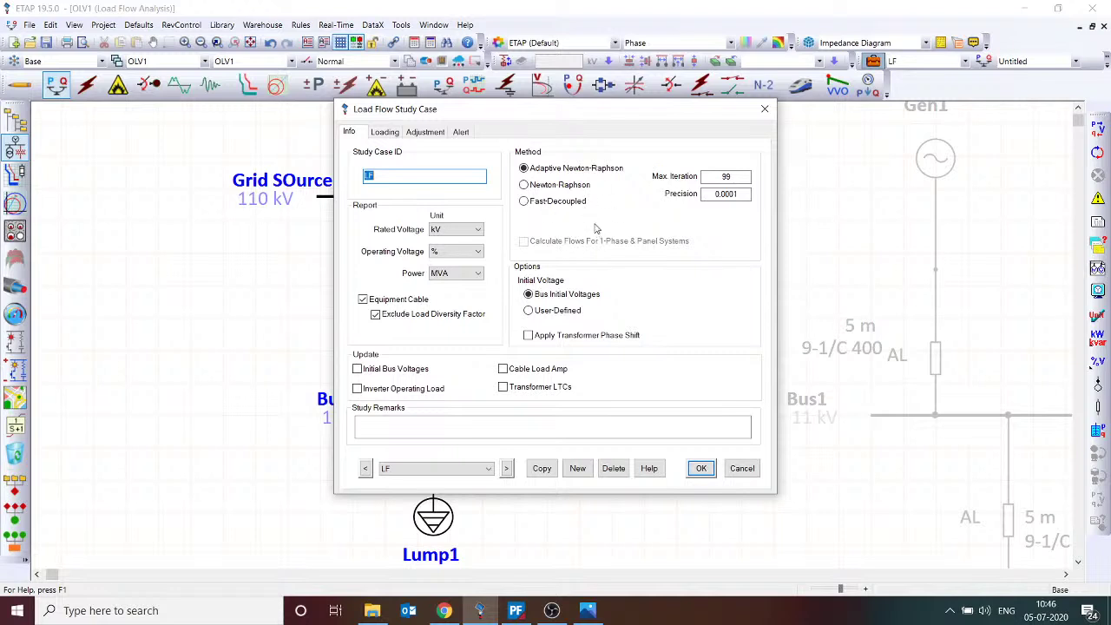
pyautogui.click(703, 469)
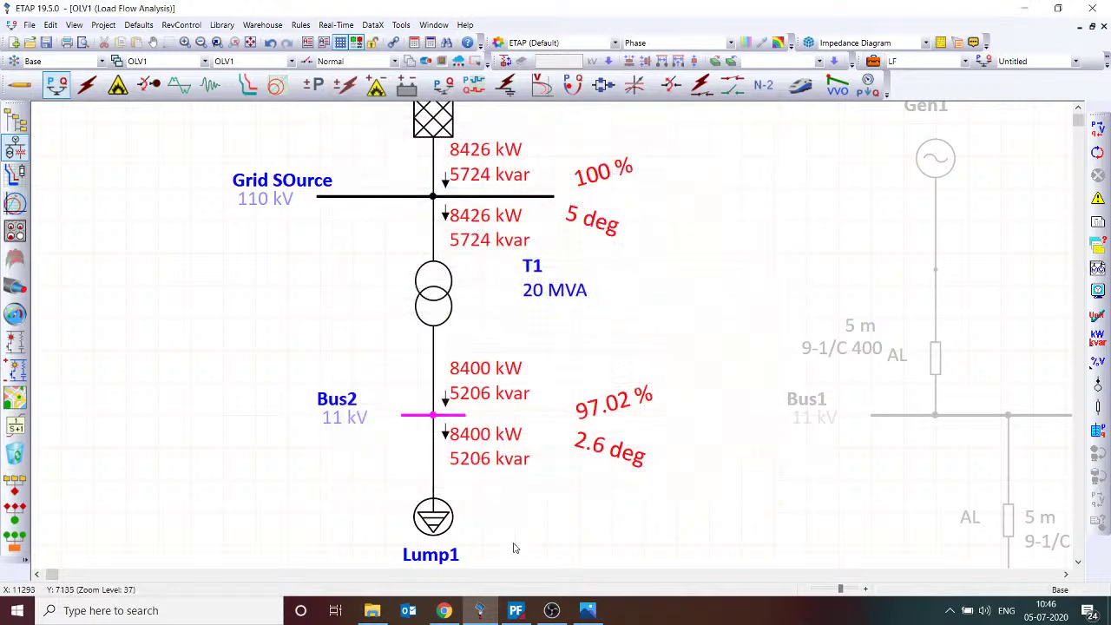
# - Switch to Chrome and search Google for CYMDIST in a new tab
pyautogui.click(444, 610)
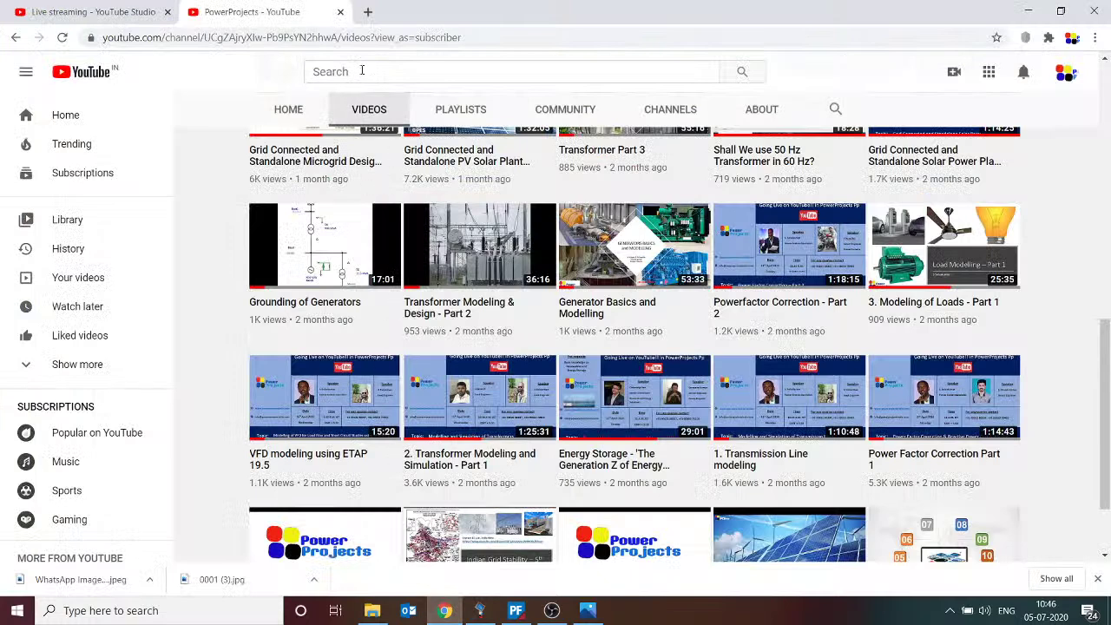
pyautogui.click(368, 11)
pyautogui.click(450, 304)
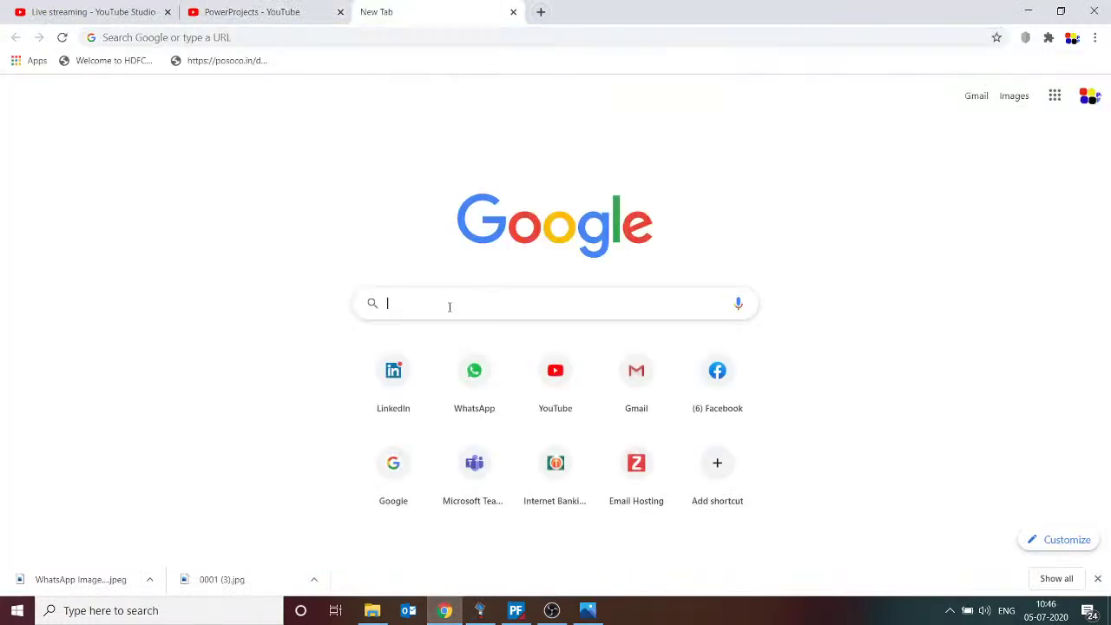
pyautogui.write('CYMDIST')
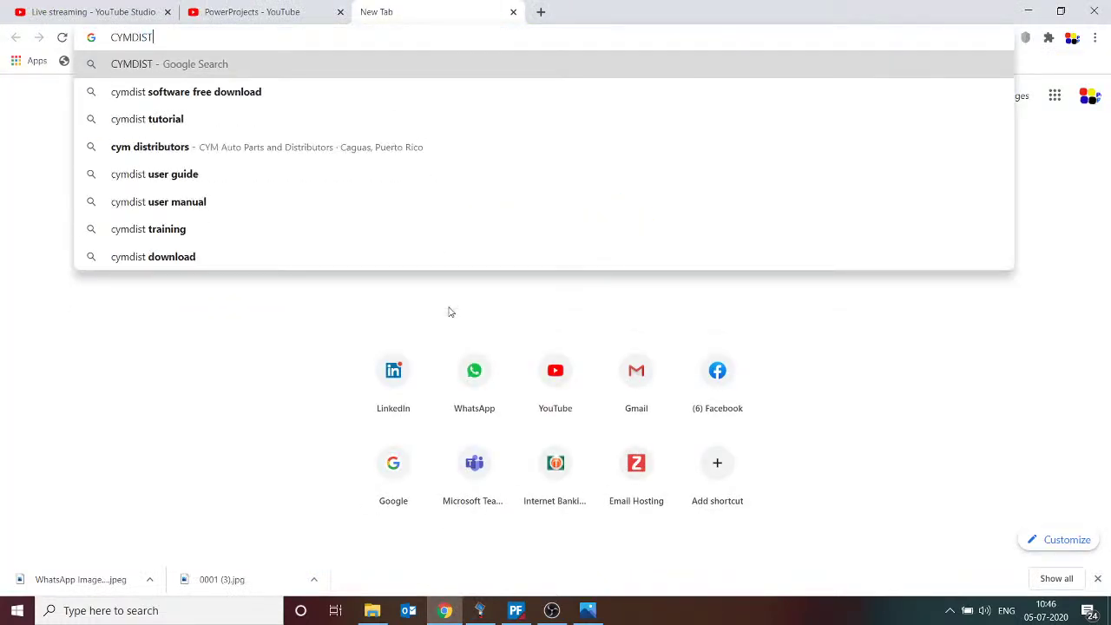
pyautogui.press('Return')
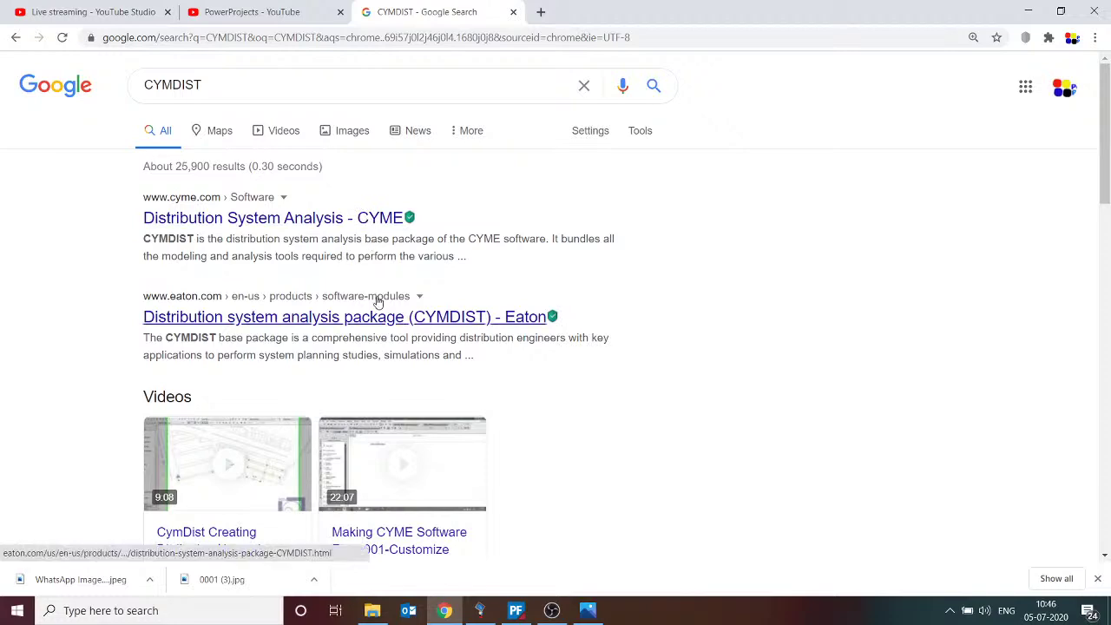
pyautogui.hotkey('alt', 'Tab')
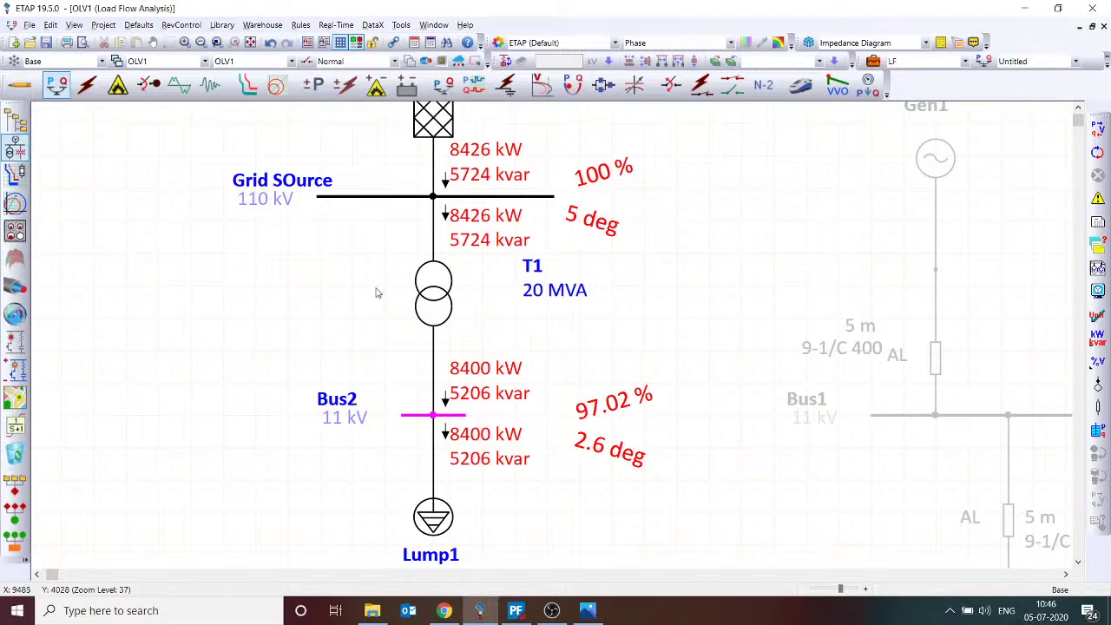
pyautogui.hotkey('alt', 'Tab')
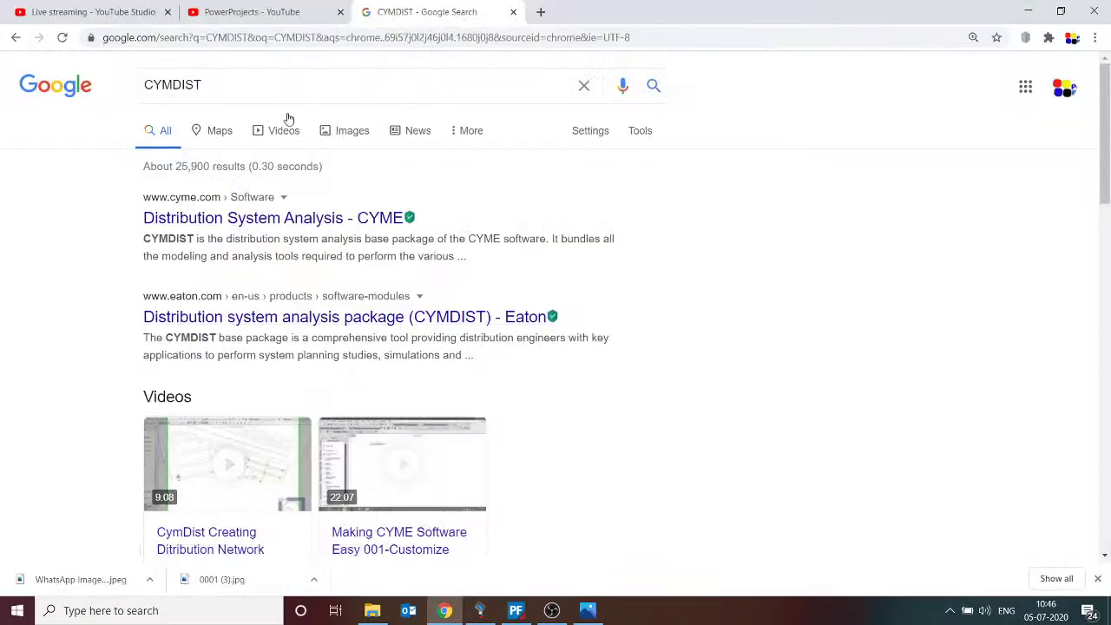
pyautogui.moveTo(216, 85); pyautogui.dragTo(112, 89)
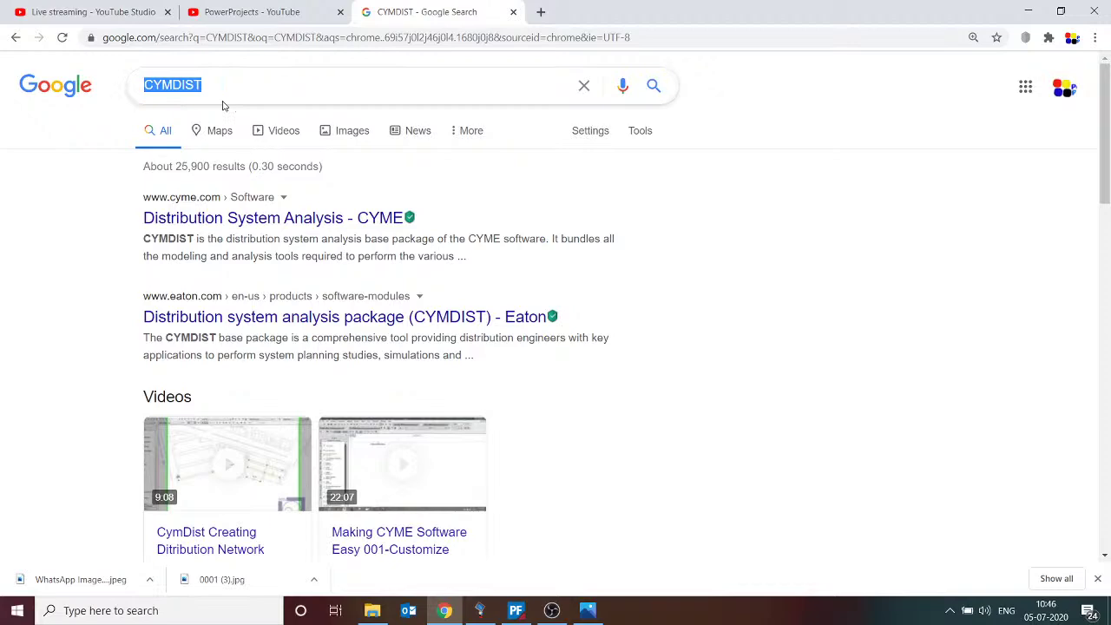
# - Switch back to ETAP and check the rating data and voltage angles of power grid U1
pyautogui.hotkey('alt', 'Tab')
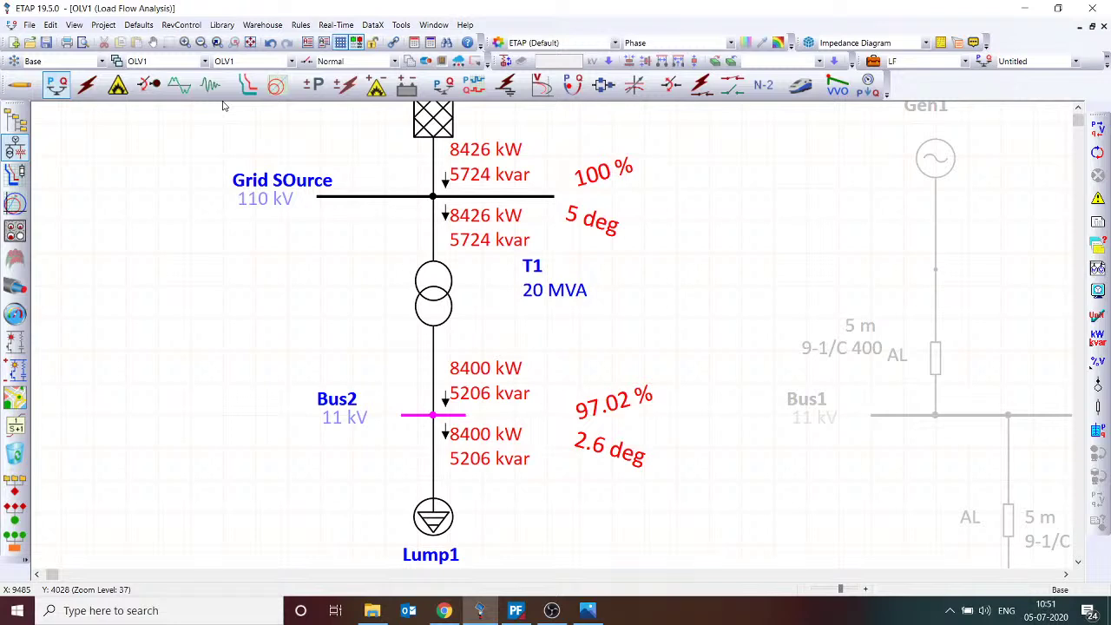
pyautogui.scroll(3, 222, 105)
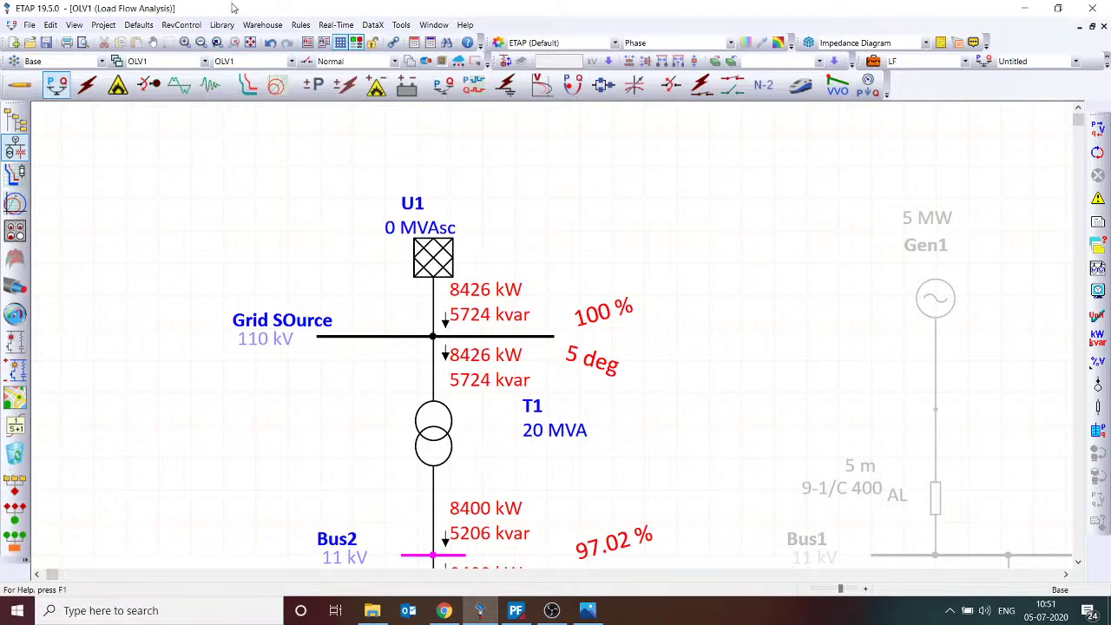
pyautogui.click(451, 275)
pyautogui.doubleClick(451, 275)
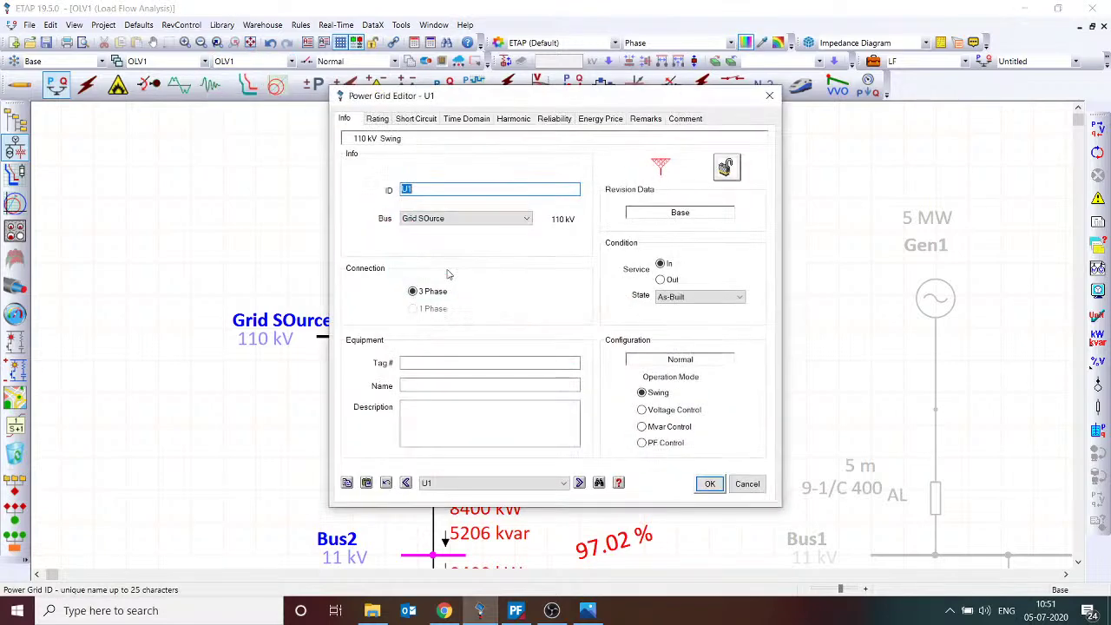
pyautogui.click(386, 121)
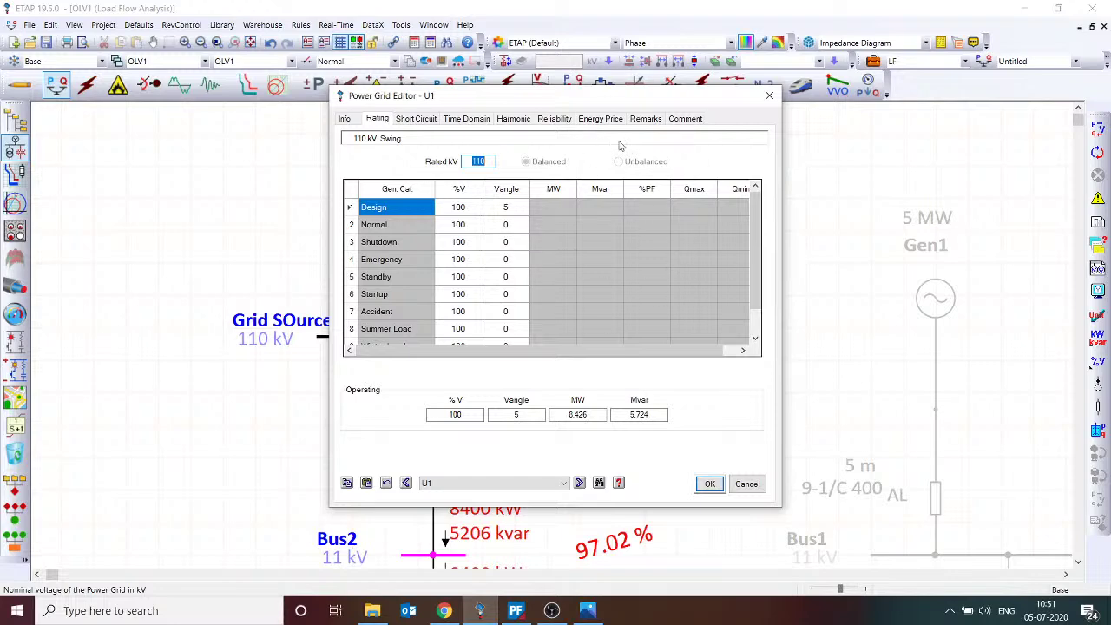
pyautogui.click(710, 484)
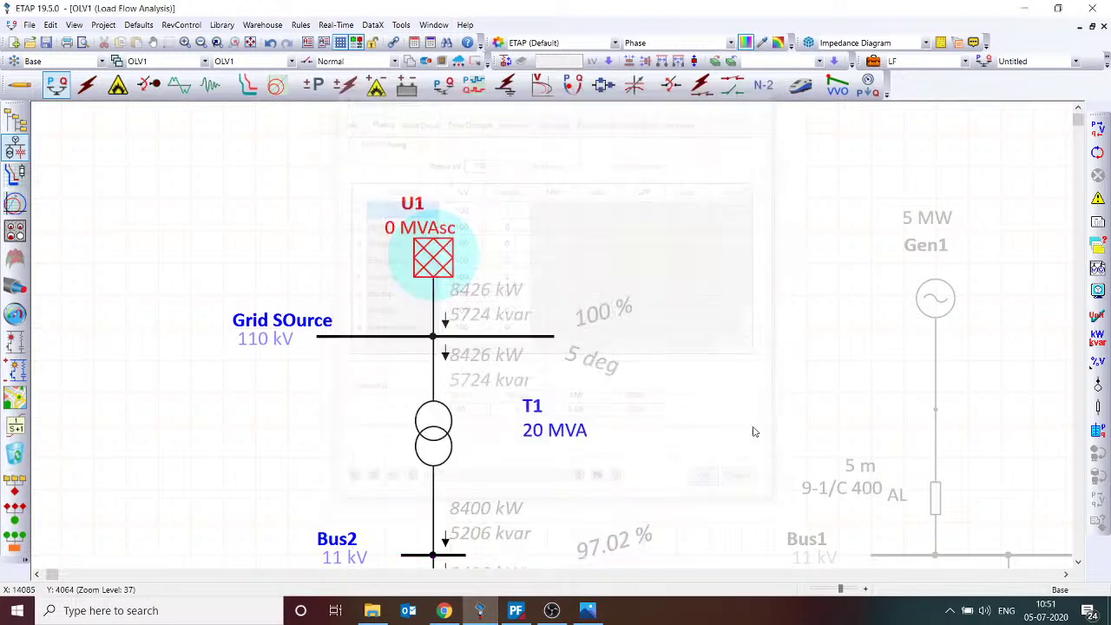
# - Check the rating data and generation category angles of synchronous generator Gen1
pyautogui.doubleClick(936, 298)
pyautogui.click(416, 120)
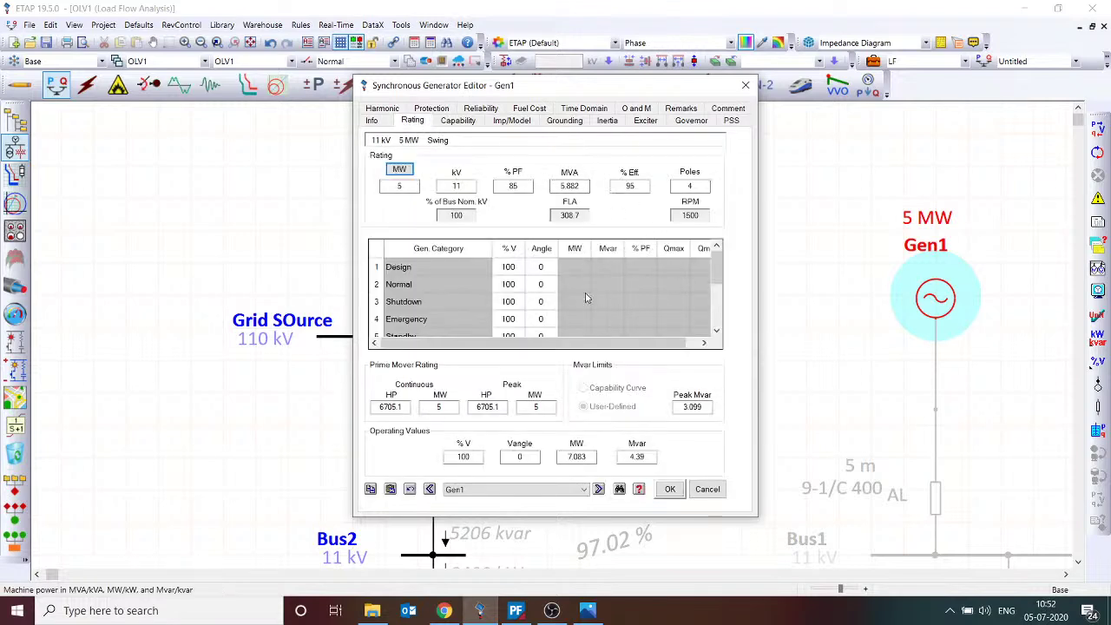
pyautogui.click(676, 493)
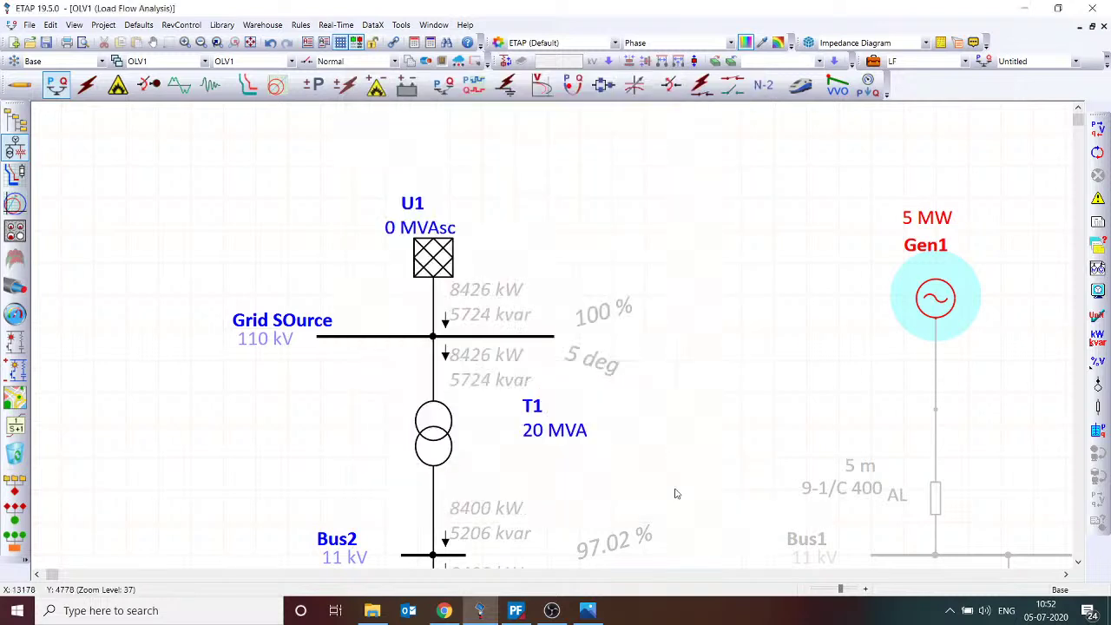
pyautogui.scroll(-1, 518, 188)
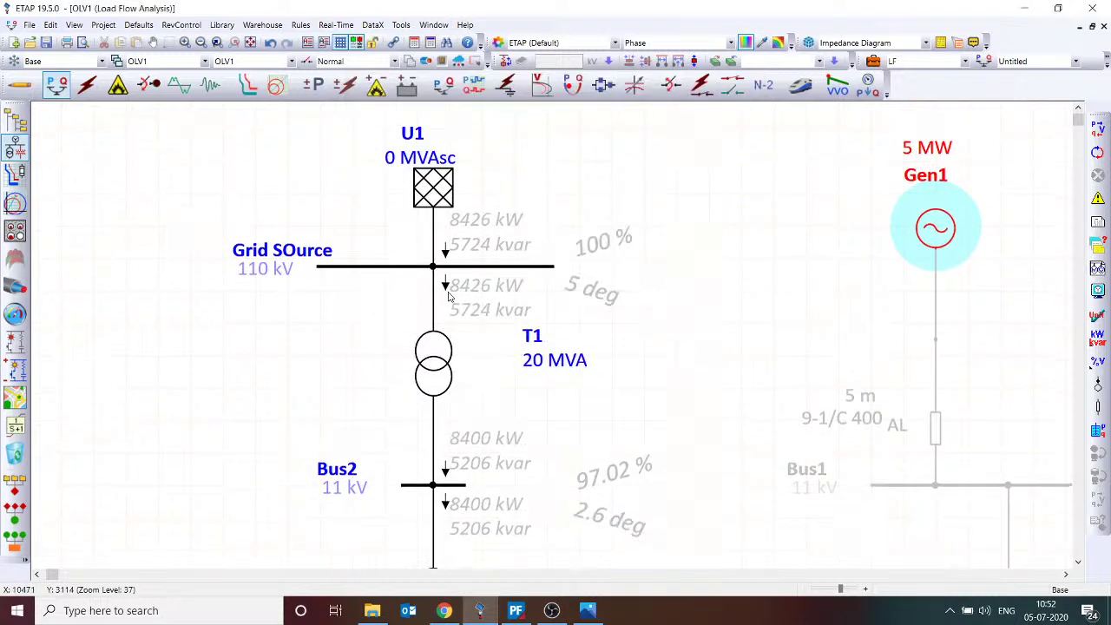
pyautogui.click(437, 374)
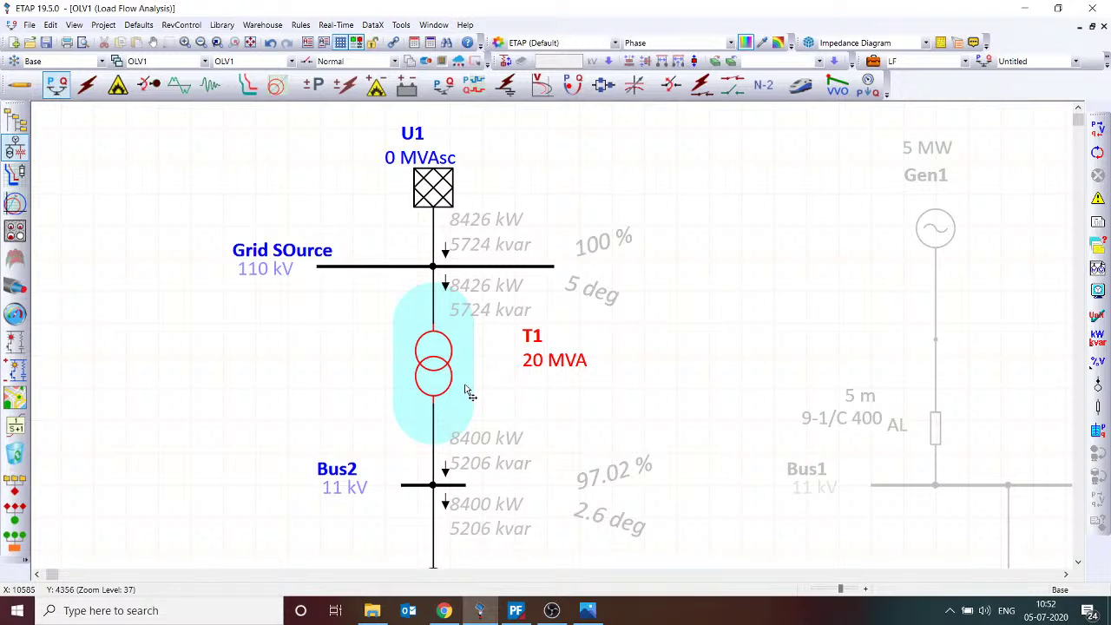
# - Return to Edit Mode and place a transmission line in the empty area beside lumped load Lump3
pyautogui.scroll(-10, 469, 395)
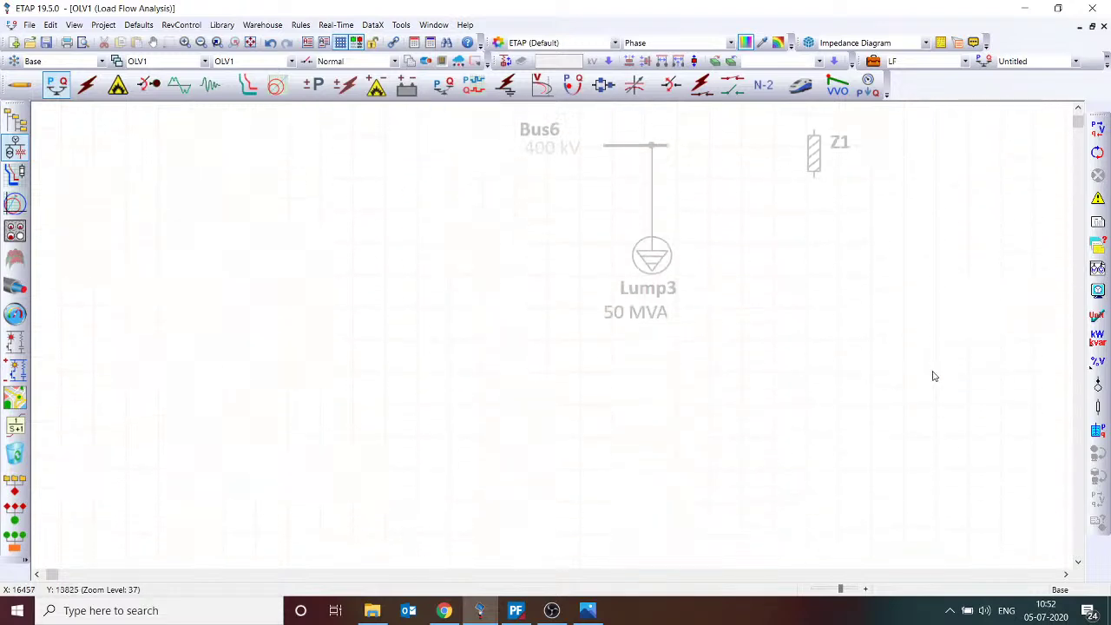
pyautogui.scroll(-1, 935, 376)
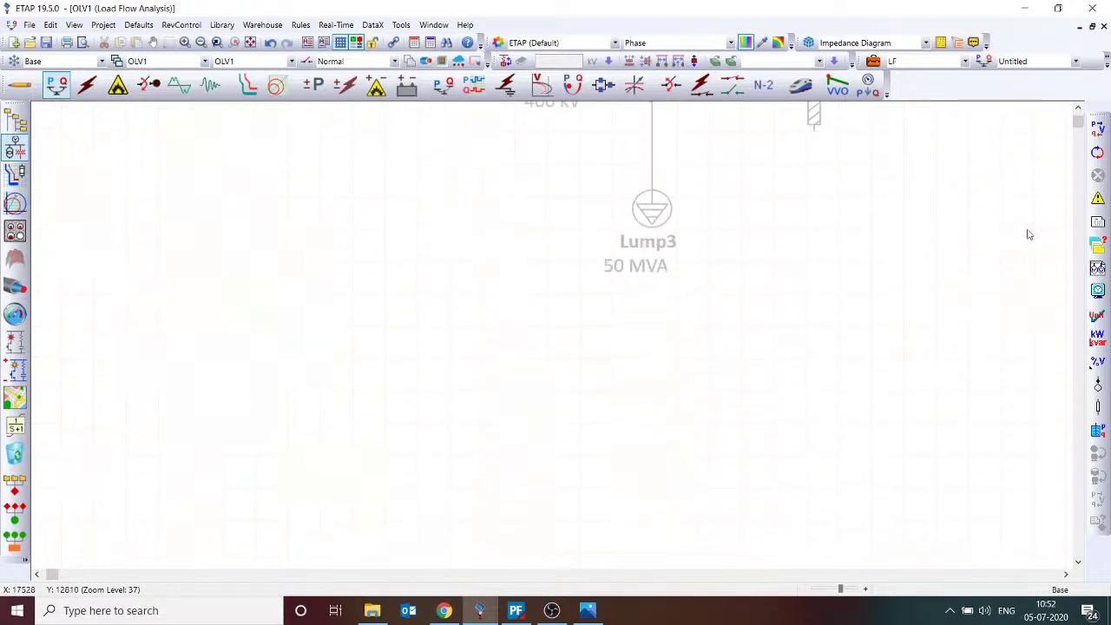
pyautogui.click(18, 84)
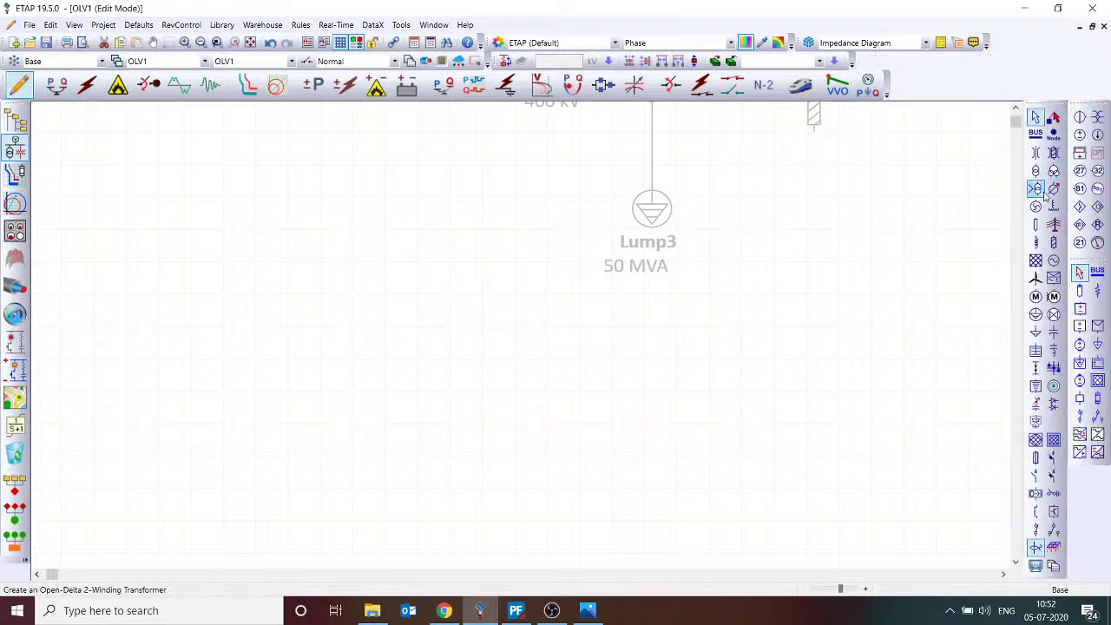
pyautogui.click(1054, 224)
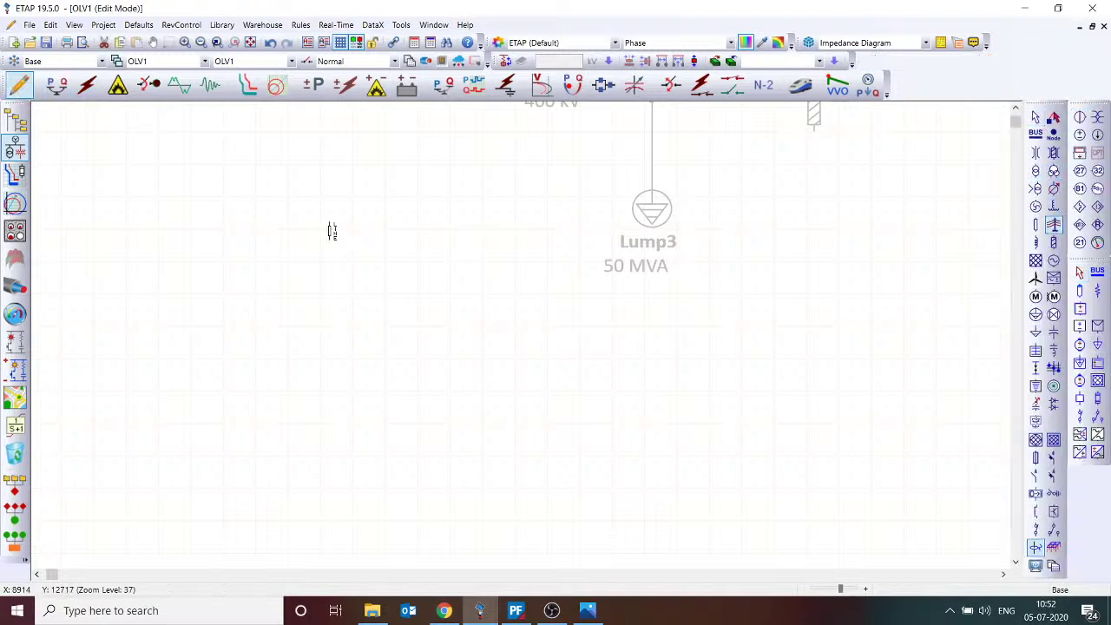
pyautogui.click(331, 230)
# - Set the new transmission line's configuration type to Vertical
pyautogui.doubleClick(327, 261)
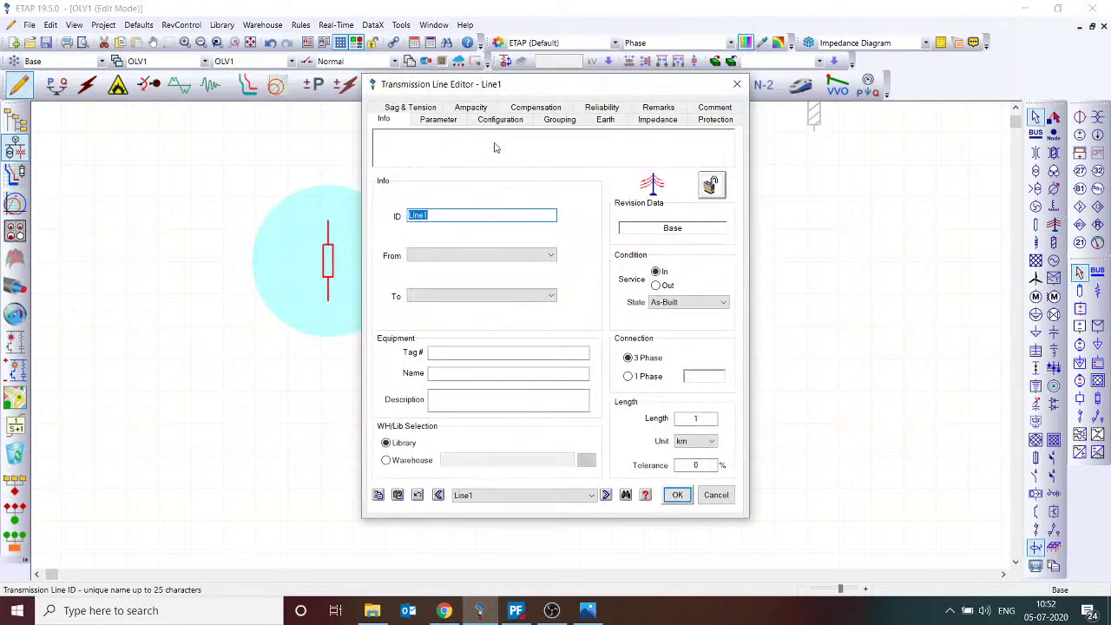
pyautogui.click(502, 121)
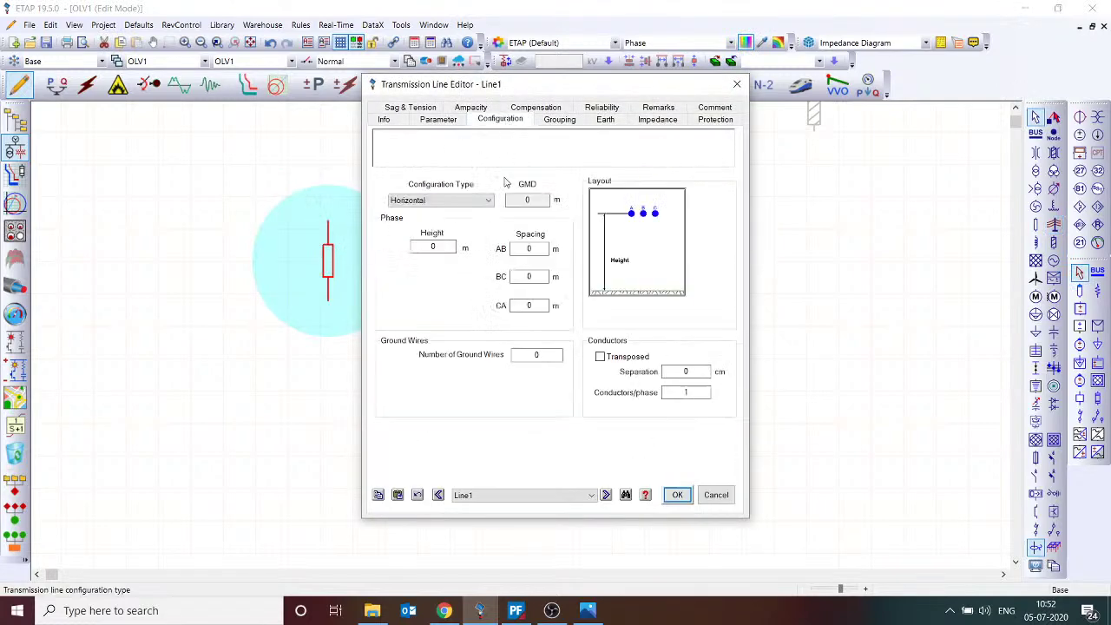
pyautogui.click(465, 206)
pyautogui.click(429, 220)
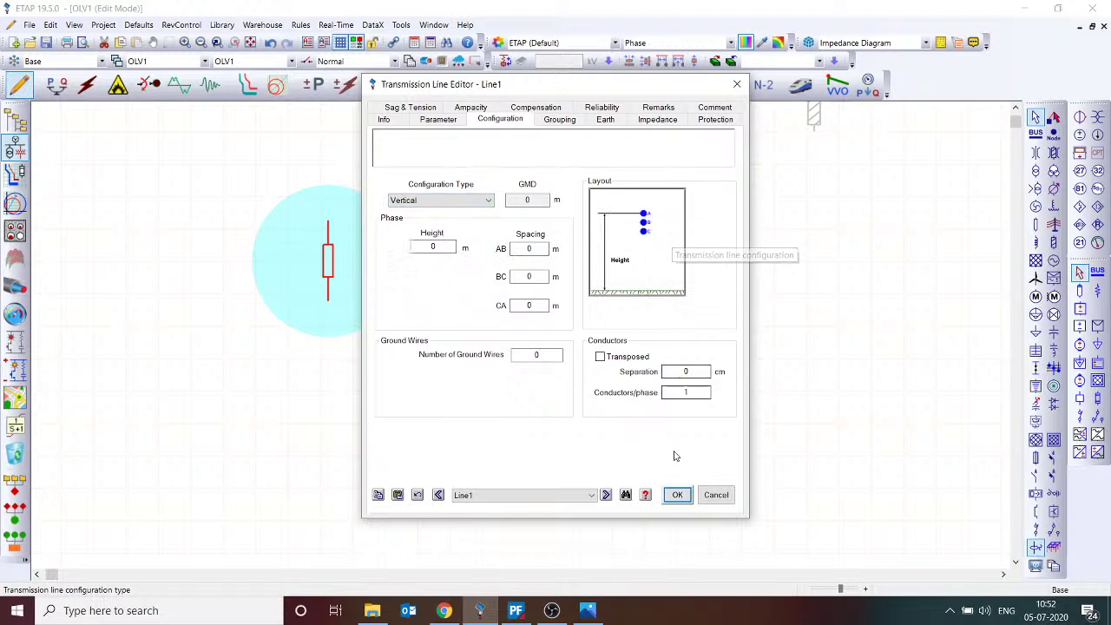
pyautogui.click(678, 495)
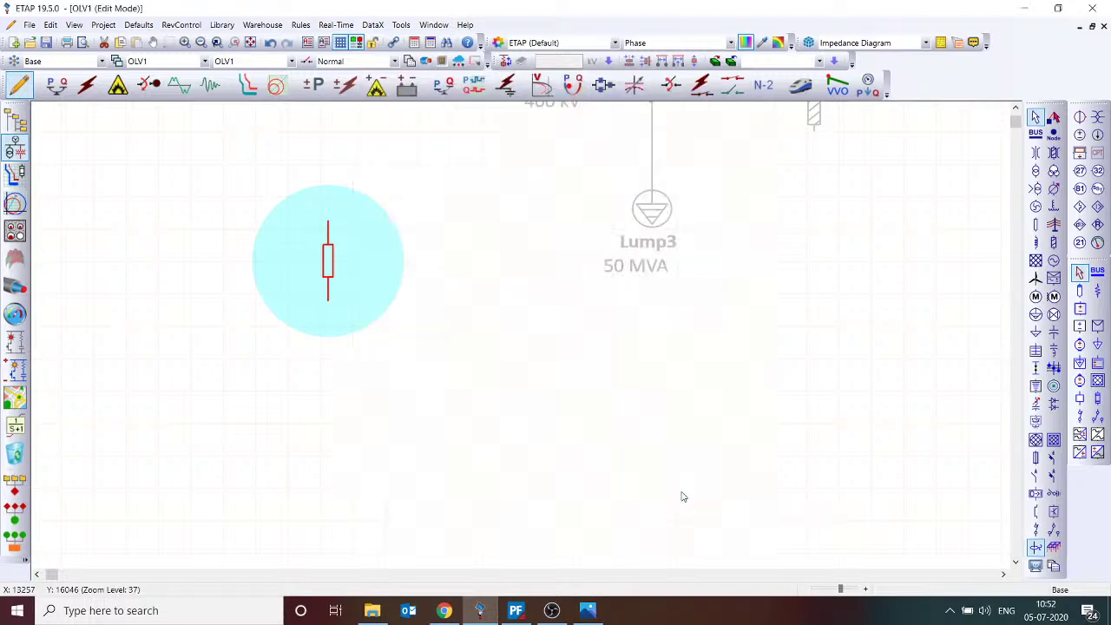
# - Try the 1 Phase connection options for lumped load Lump3, including phase C, and discard the changes
pyautogui.click(654, 210)
pyautogui.doubleClick(654, 210)
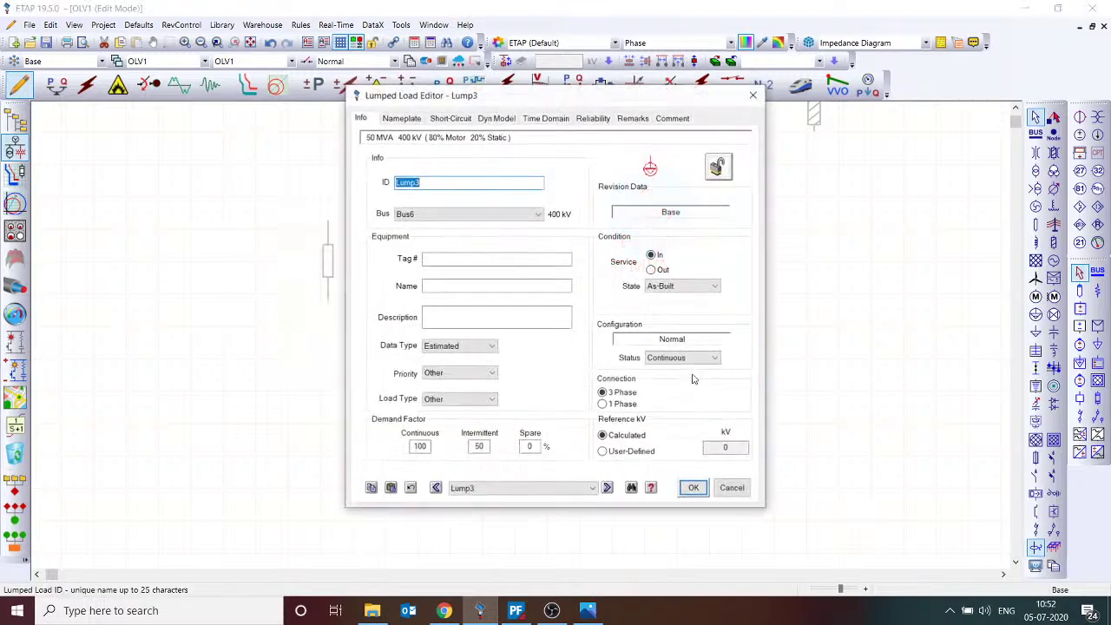
pyautogui.click(620, 403)
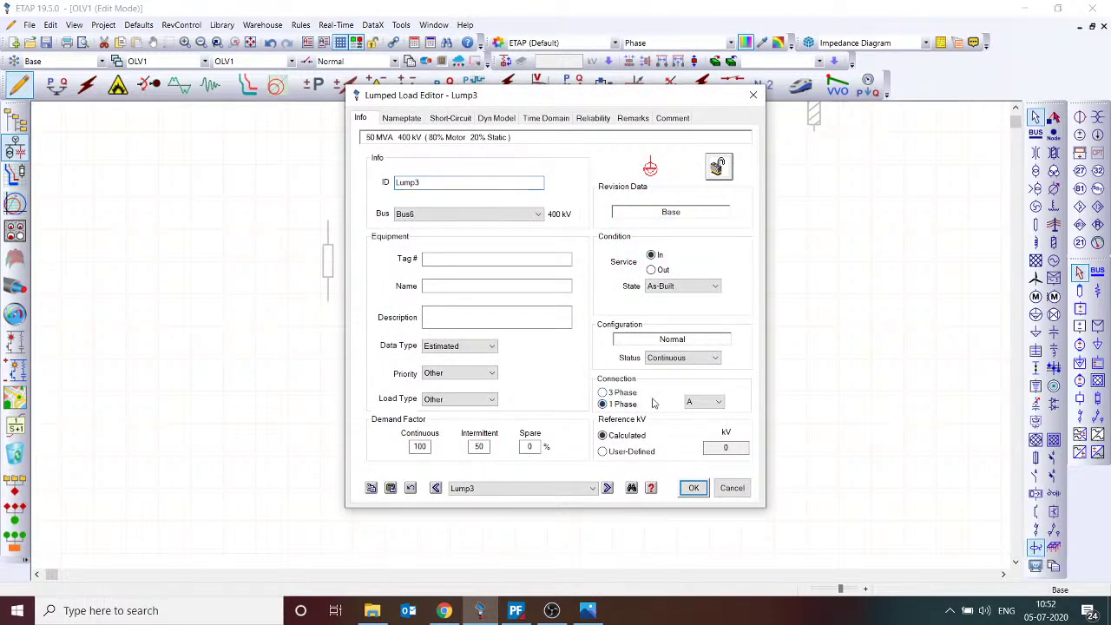
pyautogui.click(707, 399)
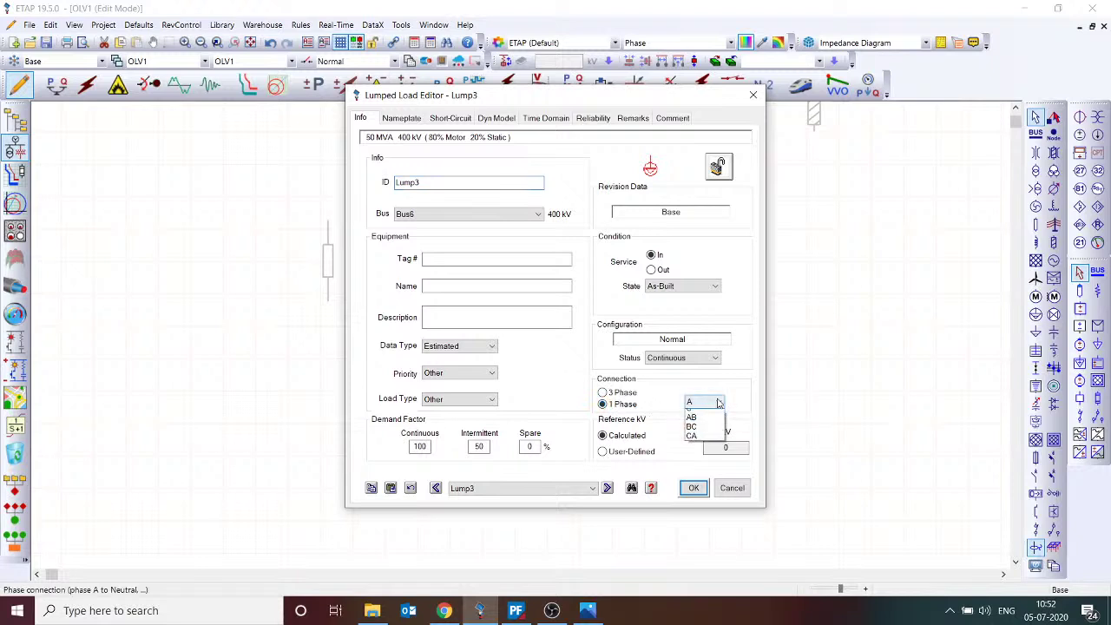
pyautogui.click(705, 436)
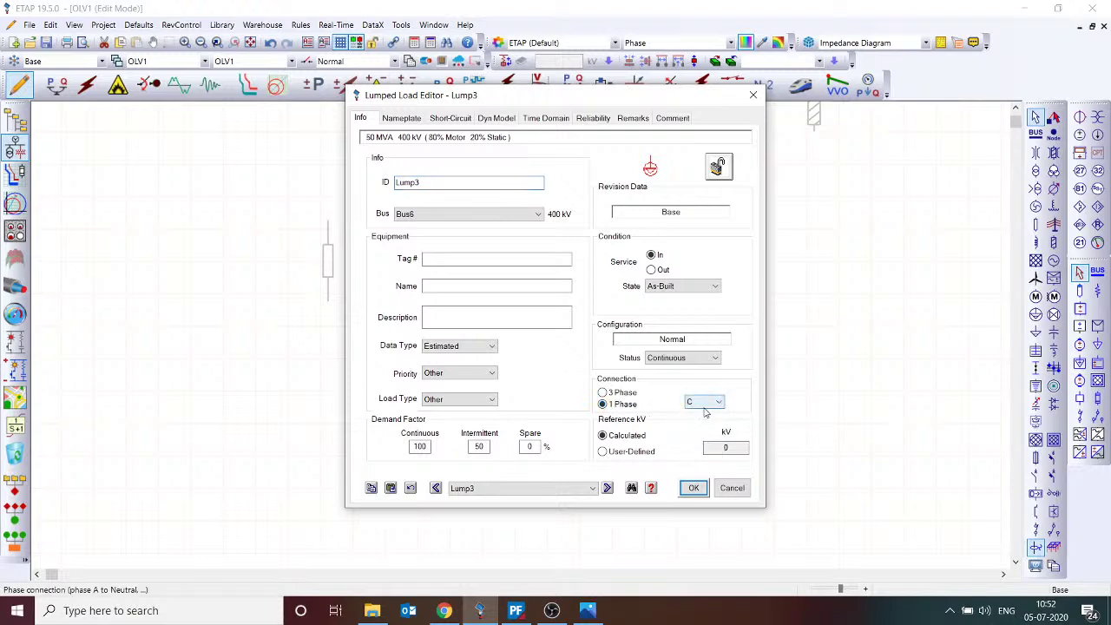
pyautogui.click(708, 401)
pyautogui.click(711, 443)
pyautogui.click(732, 488)
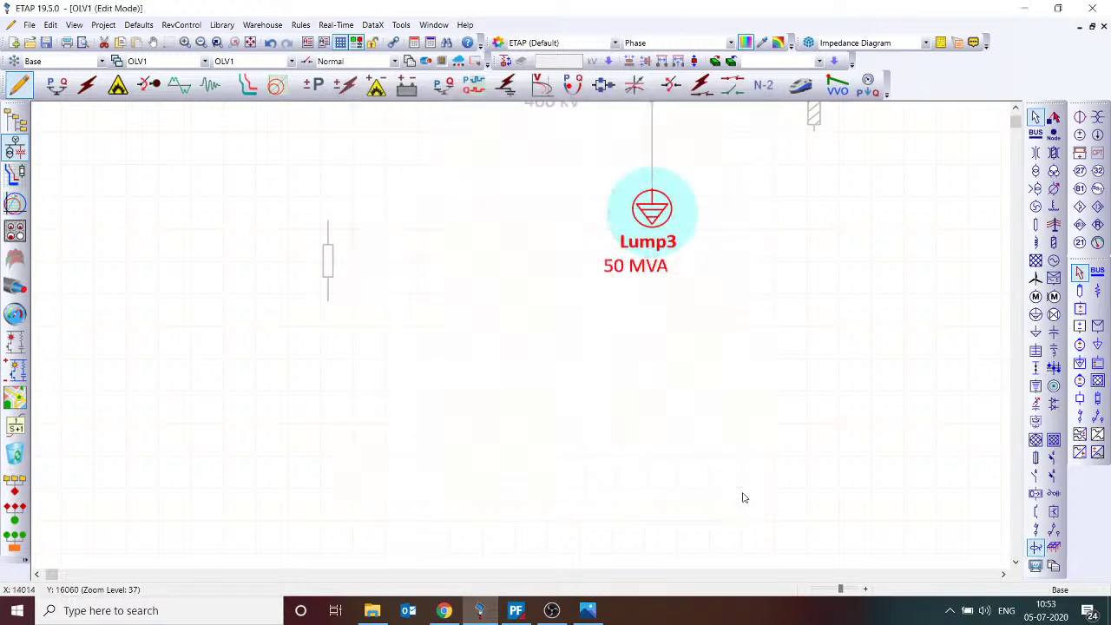
# - Examine Cable1's general data and the available types and sizes in the cable library, keeping its current selection
pyautogui.scroll(3, 747, 491)
pyautogui.scroll(-2, 320, 356)
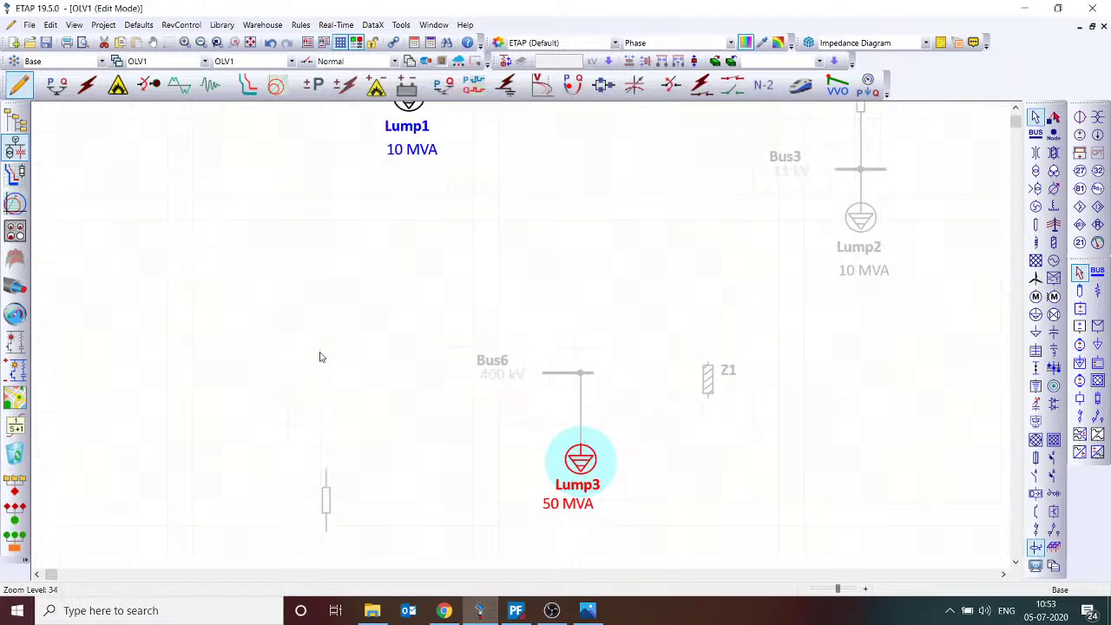
pyautogui.scroll(-2, 379, 293)
pyautogui.scroll(3, 501, 265)
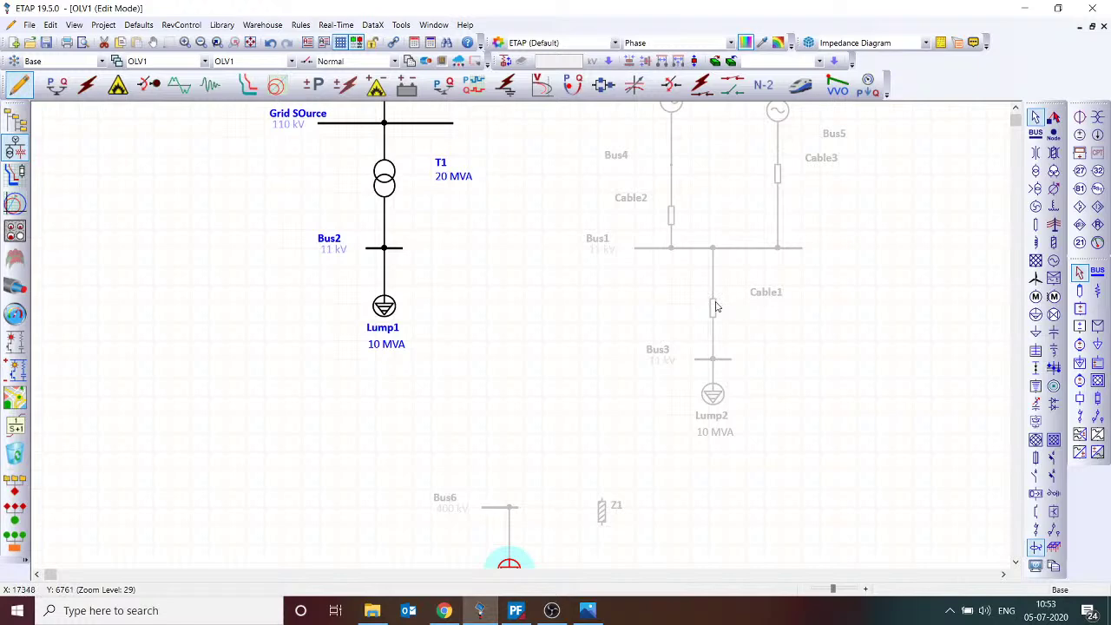
pyautogui.doubleClick(714, 306)
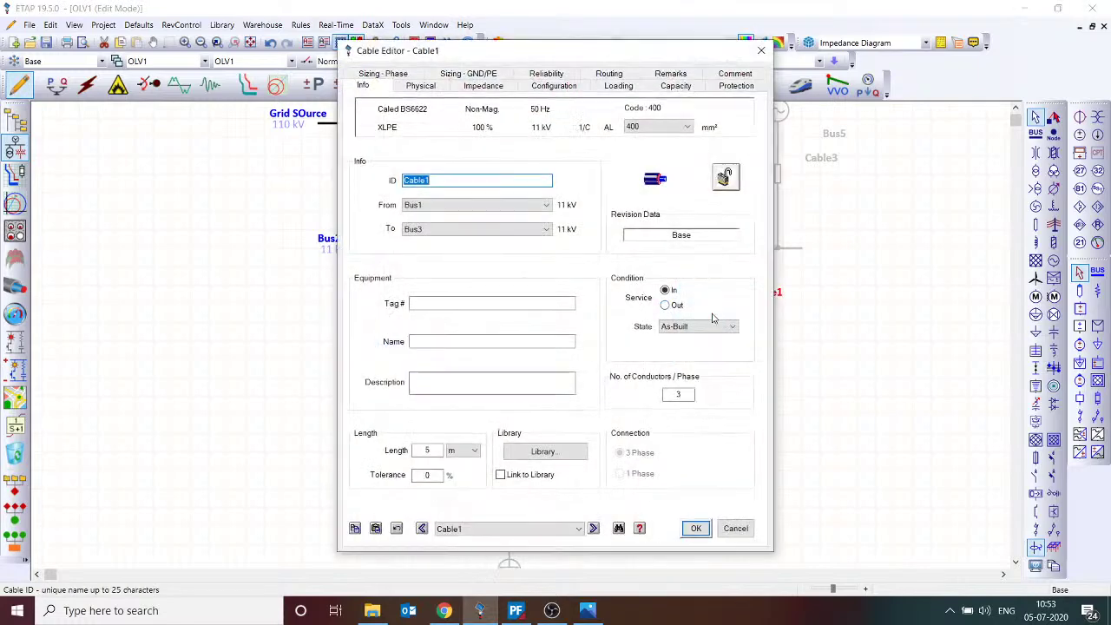
pyautogui.click(544, 451)
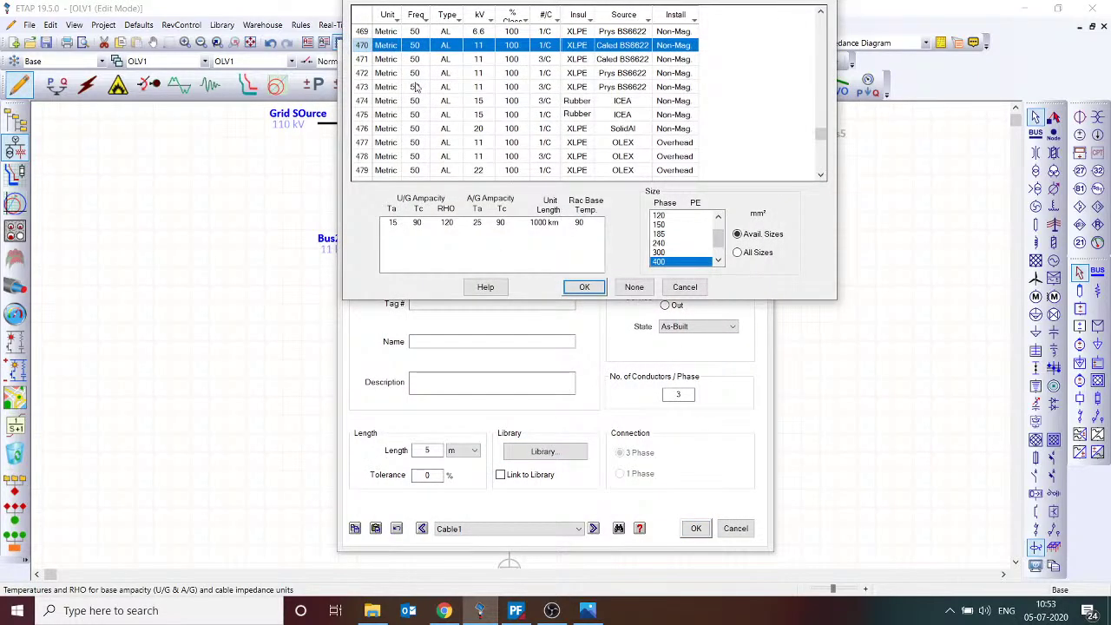
pyautogui.click(679, 287)
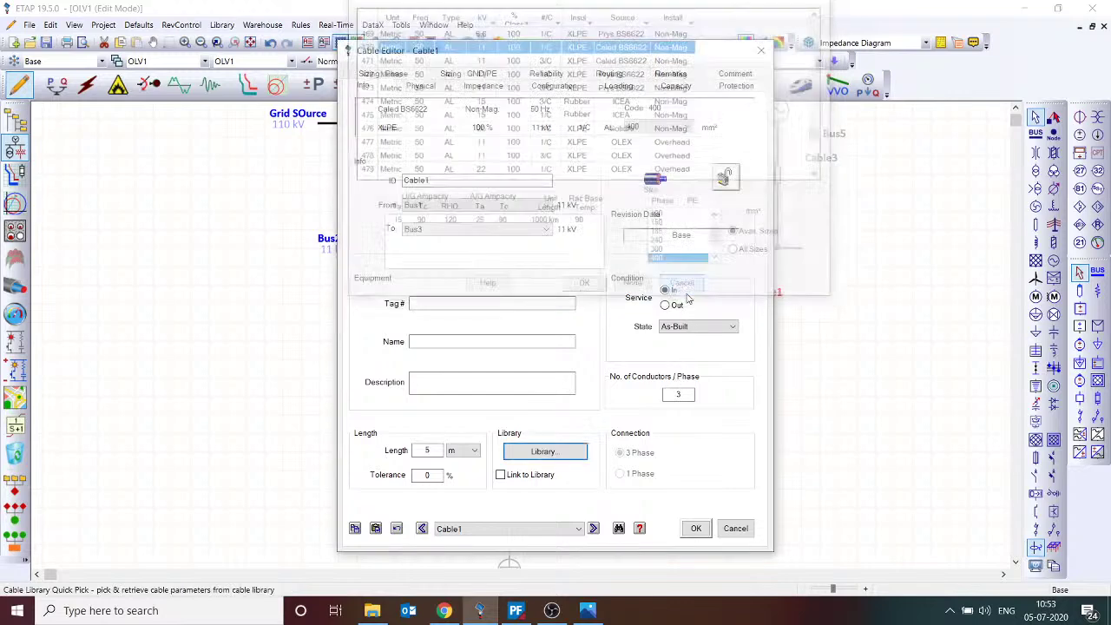
pyautogui.click(696, 528)
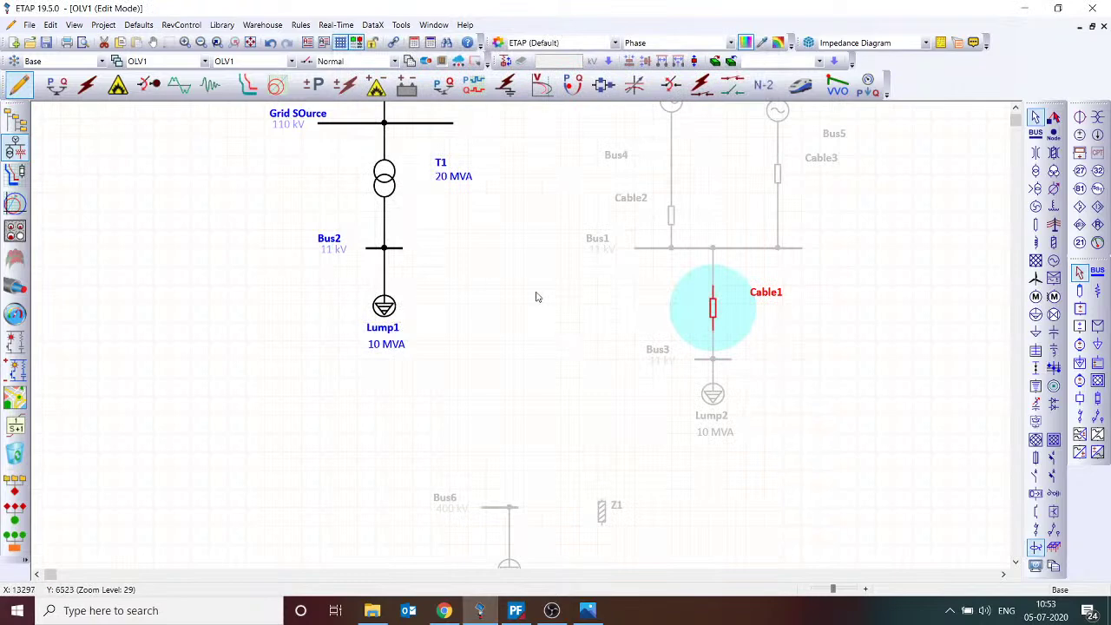
# - Review Bus3's general data and connection options, leaving the bus unchanged
pyautogui.doubleClick(726, 359)
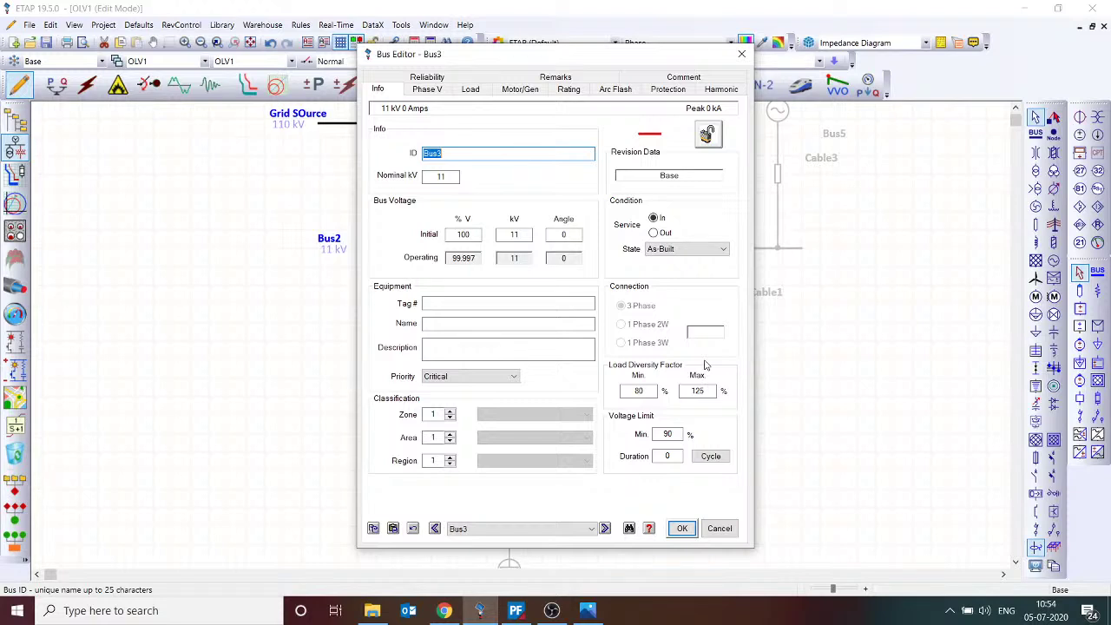
pyautogui.click(741, 54)
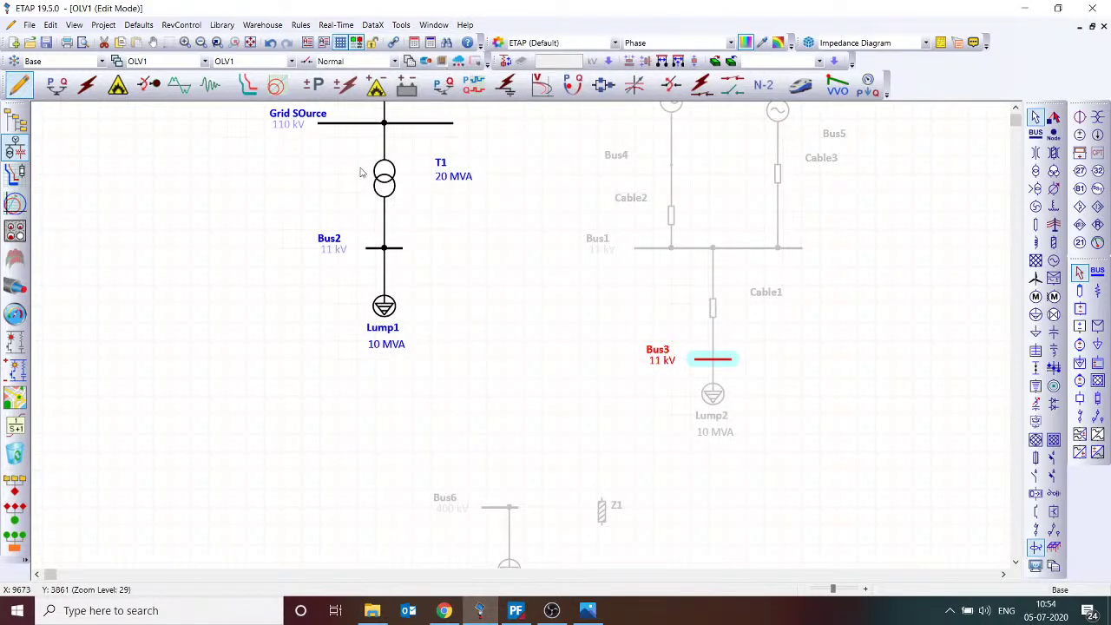
# - Switch to PowerFactory and place a busbar in the upper middle of the empty Grid diagram
pyautogui.click(516, 611)
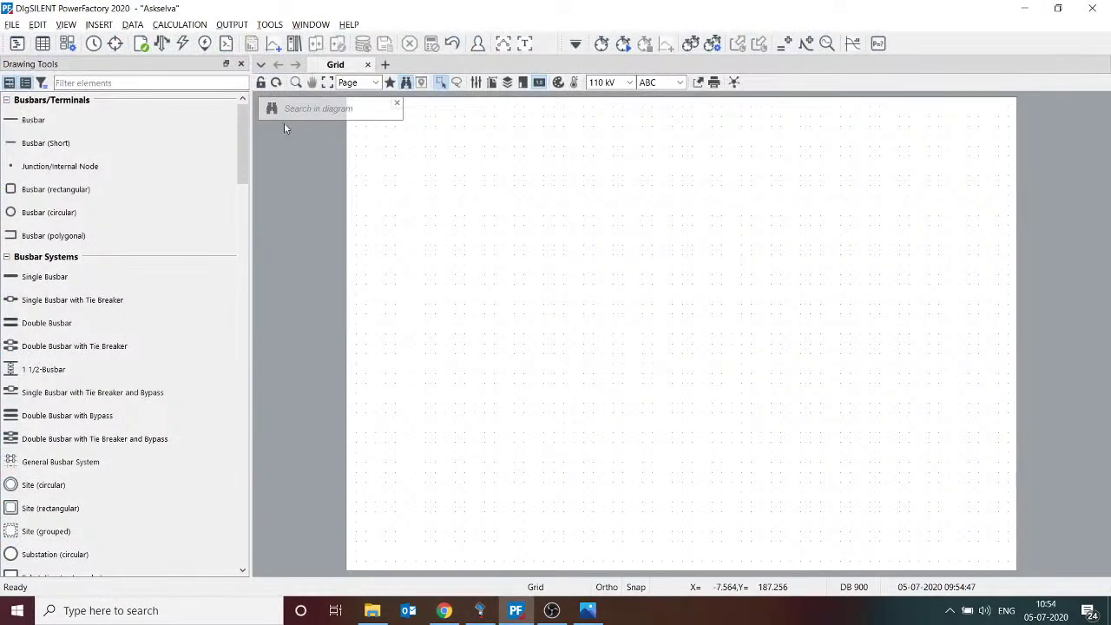
pyautogui.click(80, 123)
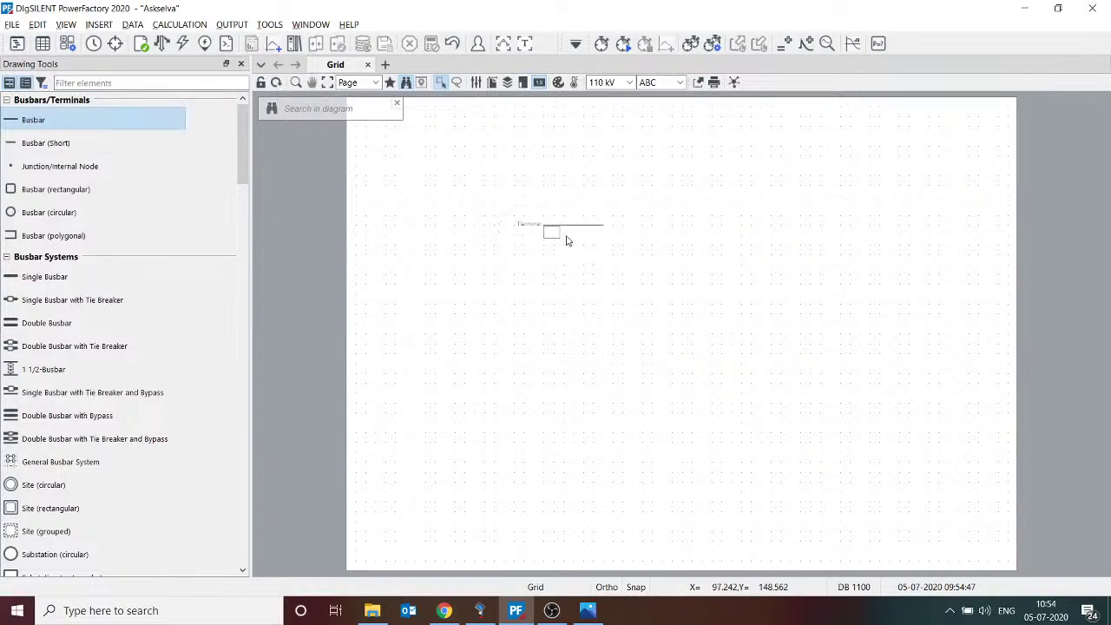
pyautogui.click(572, 238)
# - Examine the new busbar terminal's Phase Technology and System Type choices, and leave its data unchanged
pyautogui.doubleClick(588, 230)
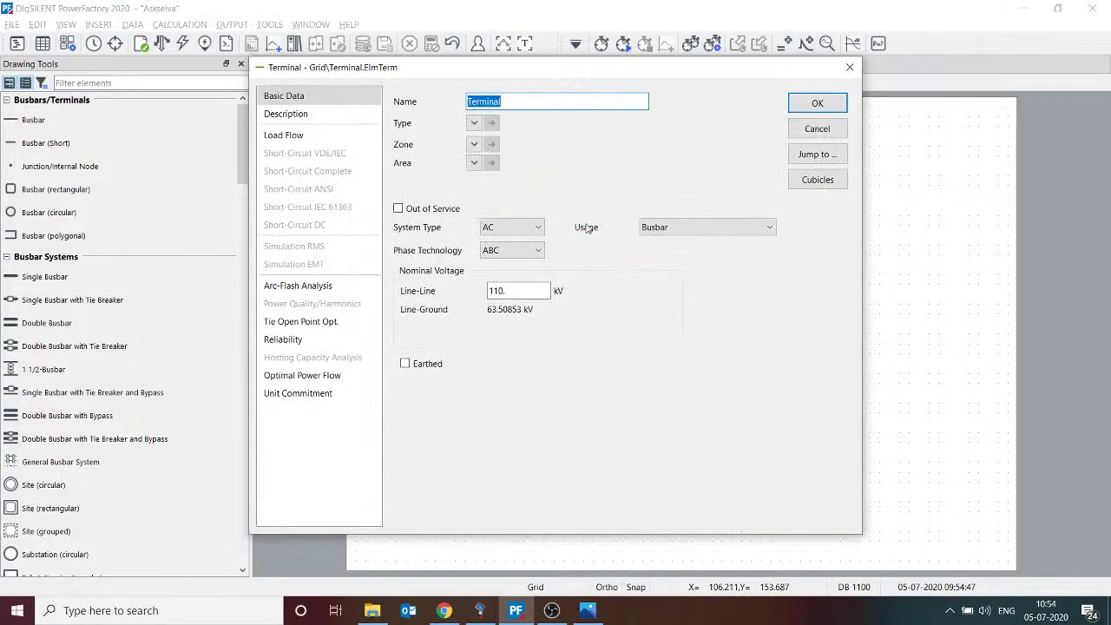
pyautogui.click(536, 251)
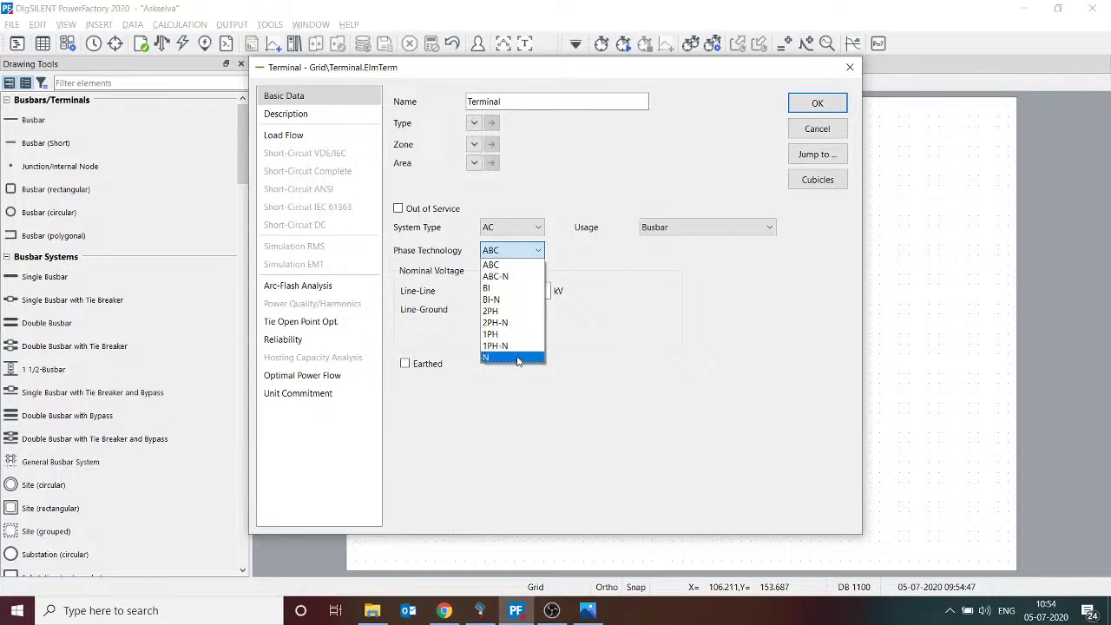
pyautogui.click(744, 313)
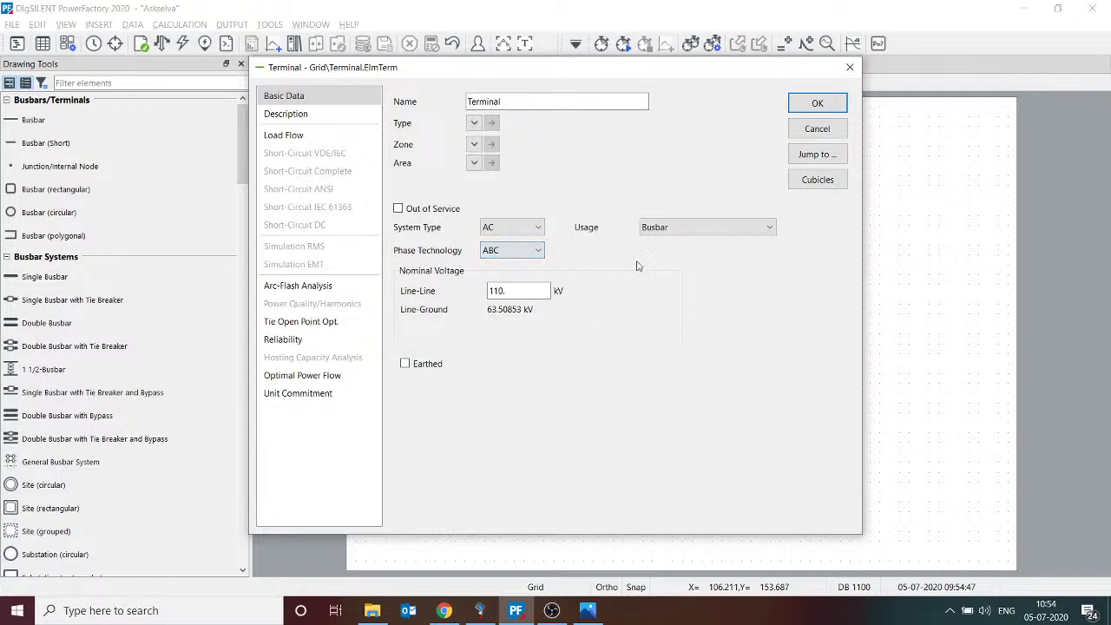
pyautogui.click(534, 232)
pyautogui.click(584, 202)
pyautogui.click(813, 129)
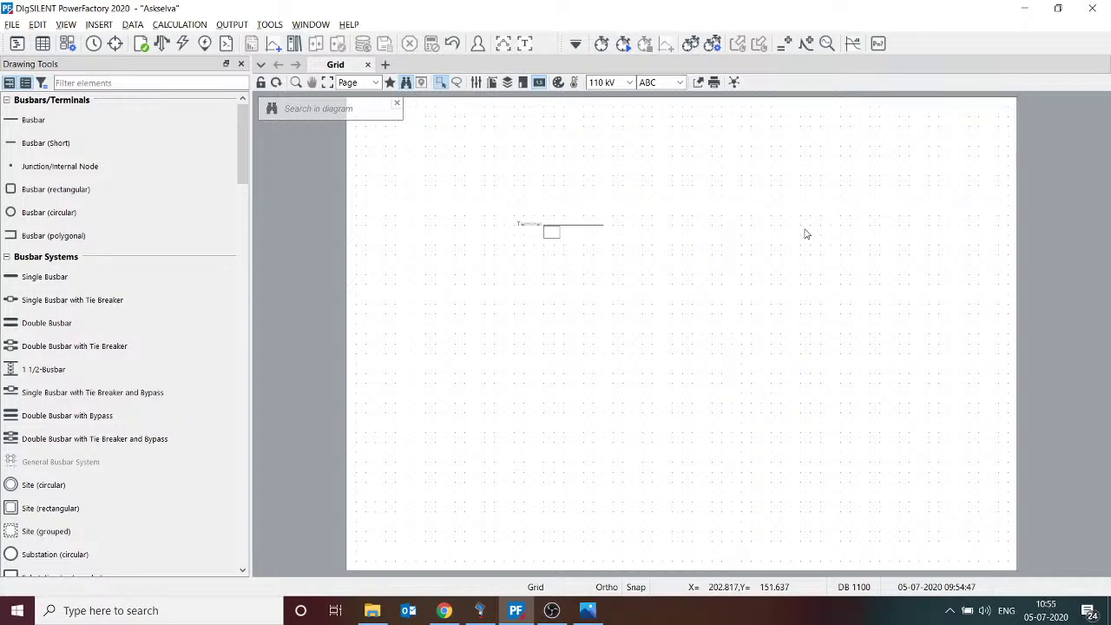
# - Return to ETAP and examine the number-of-cores filter in Cable1's cable library, keeping the 400 mm² cable selected
pyautogui.click(480, 610)
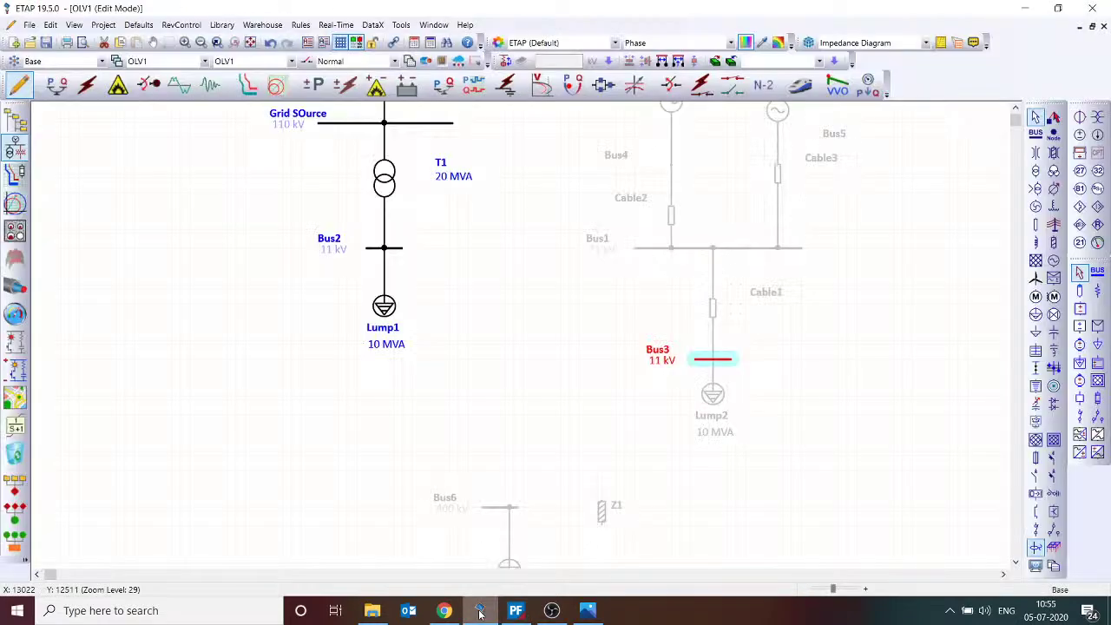
pyautogui.click(503, 378)
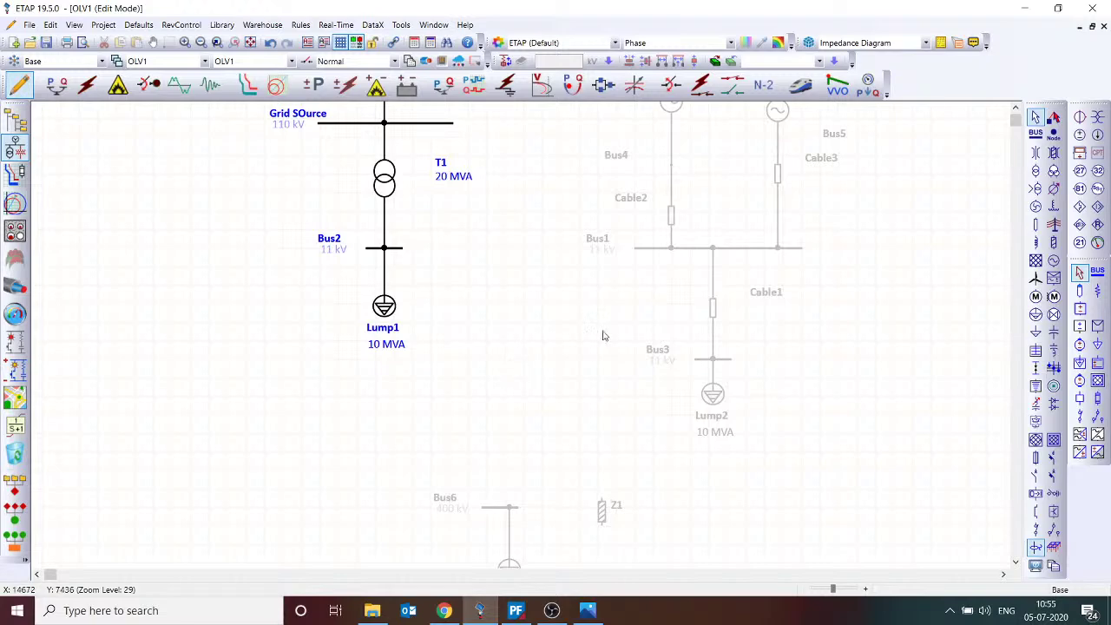
pyautogui.doubleClick(714, 309)
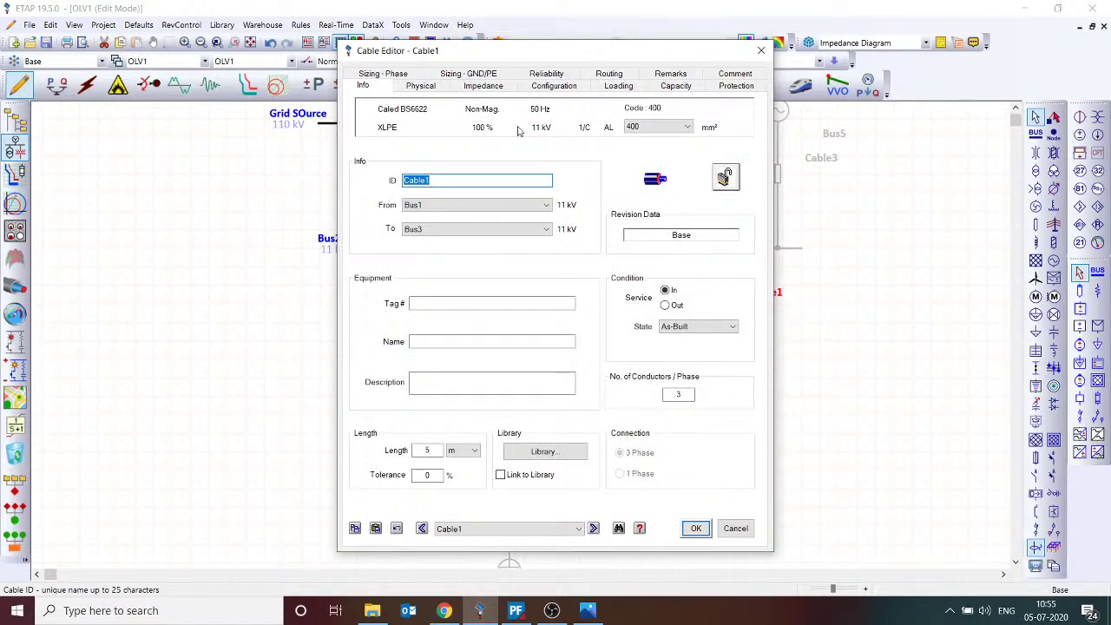
pyautogui.click(560, 452)
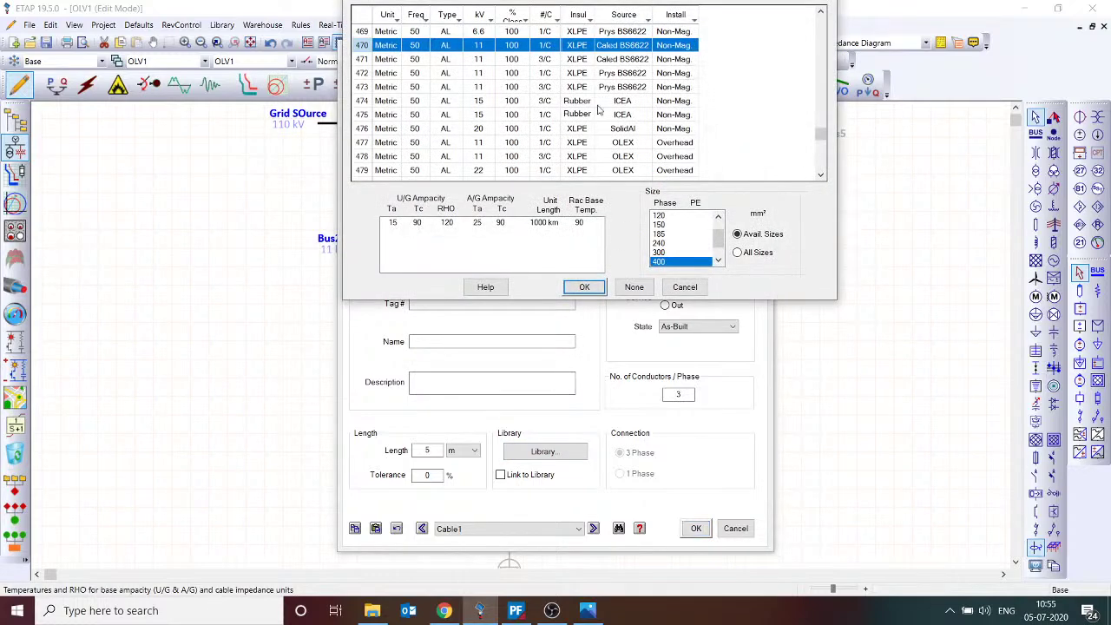
pyautogui.click(557, 19)
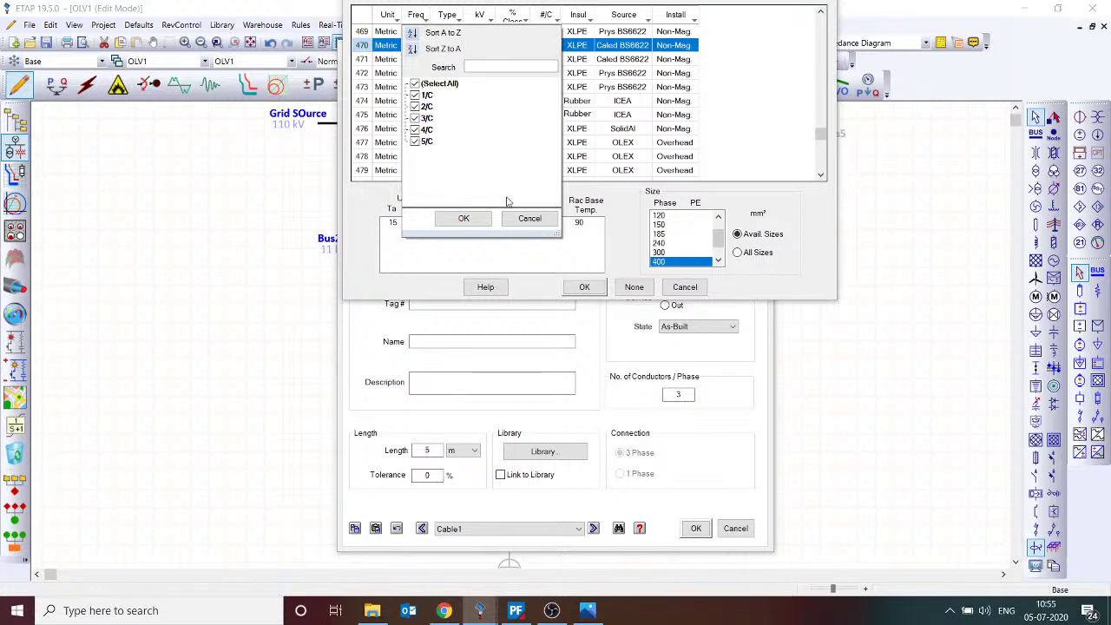
pyautogui.click(533, 220)
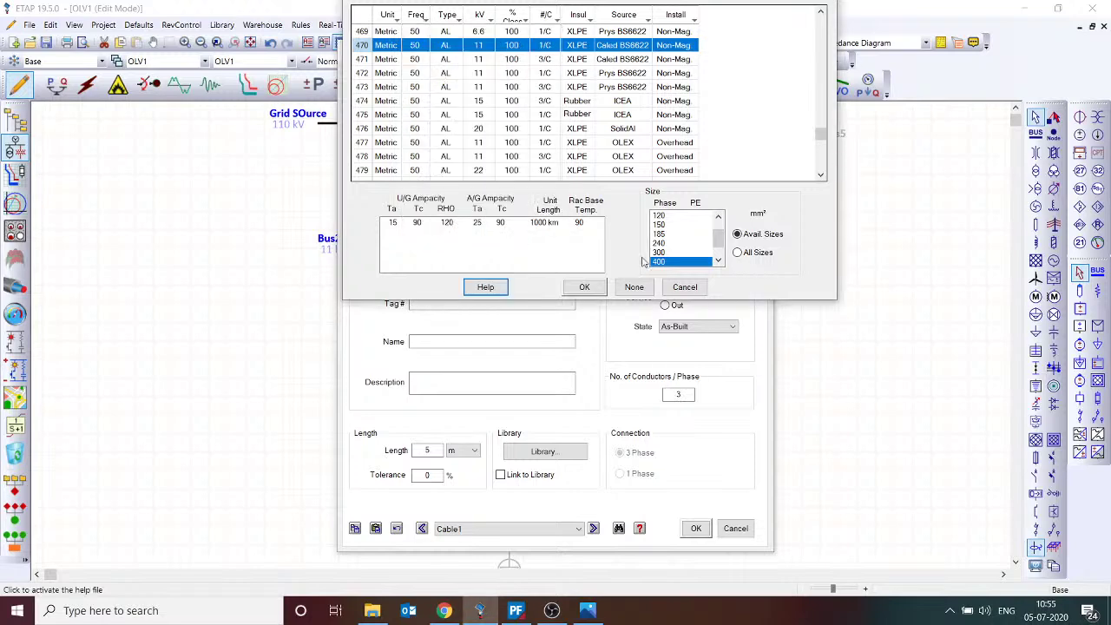
pyautogui.click(585, 287)
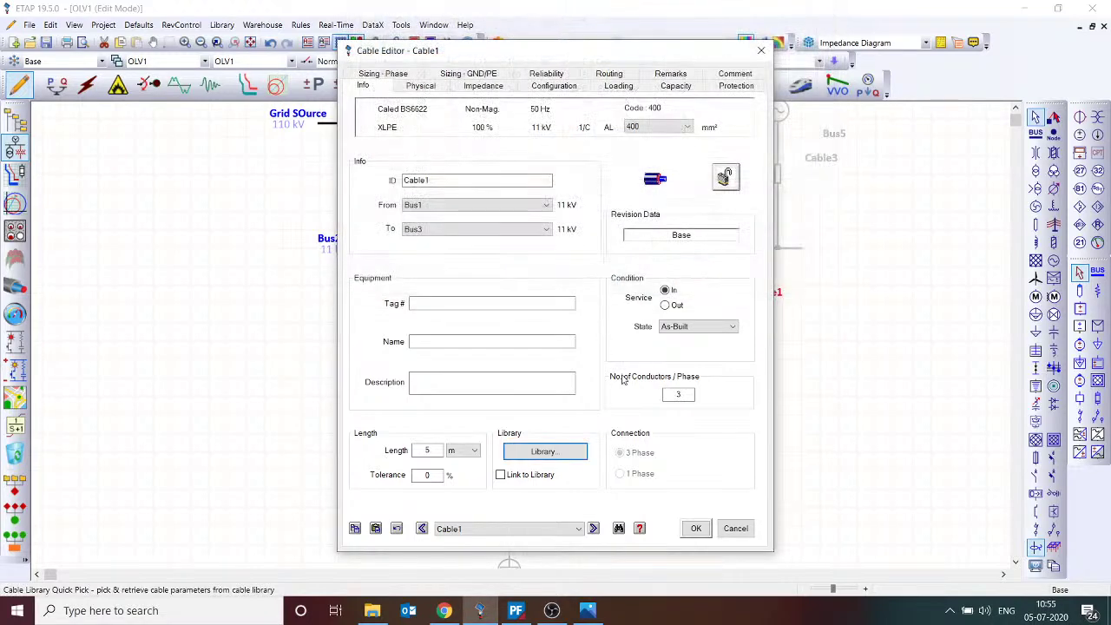
pyautogui.click(696, 529)
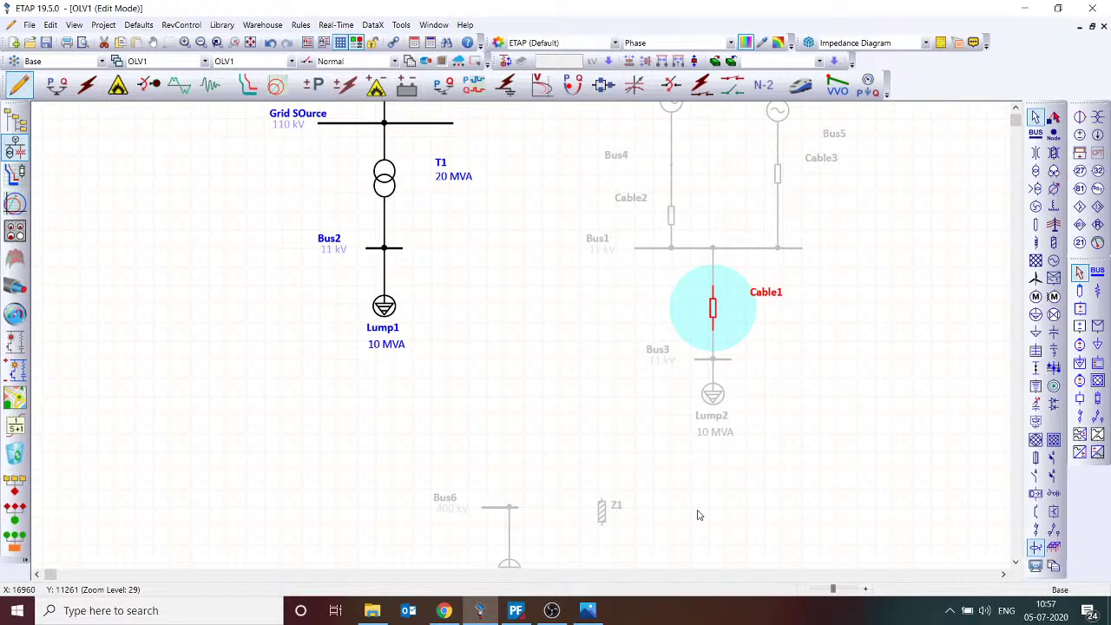
# - Switch to Chrome, search Google for "etap" in the new tab and open the etap.com website
pyautogui.click(444, 610)
pyautogui.click(541, 11)
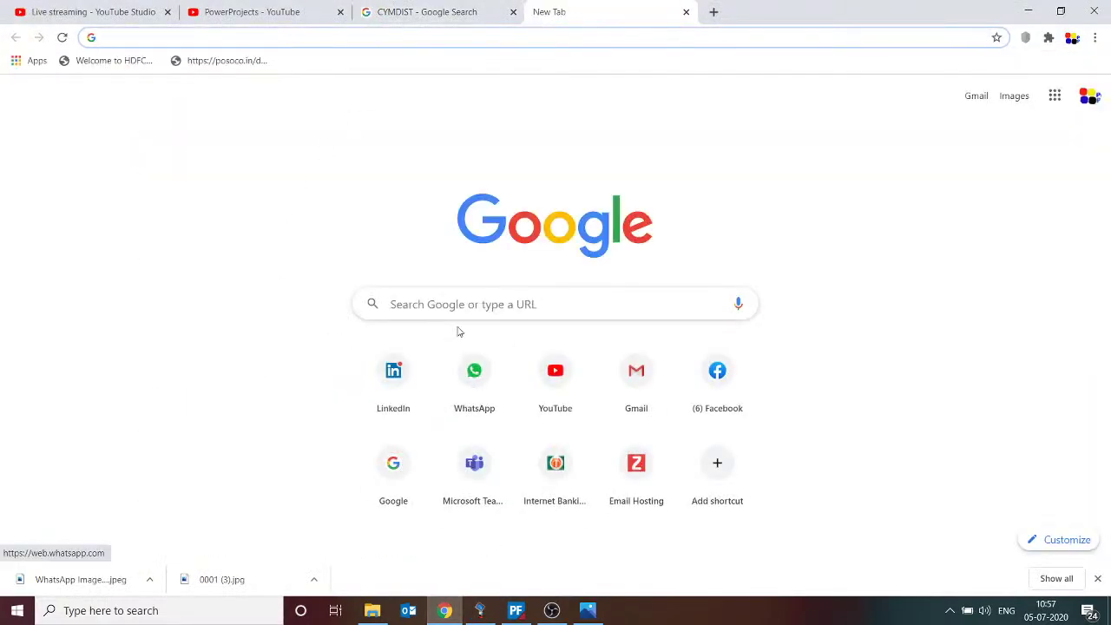
pyautogui.click(455, 309)
pyautogui.write('etap')
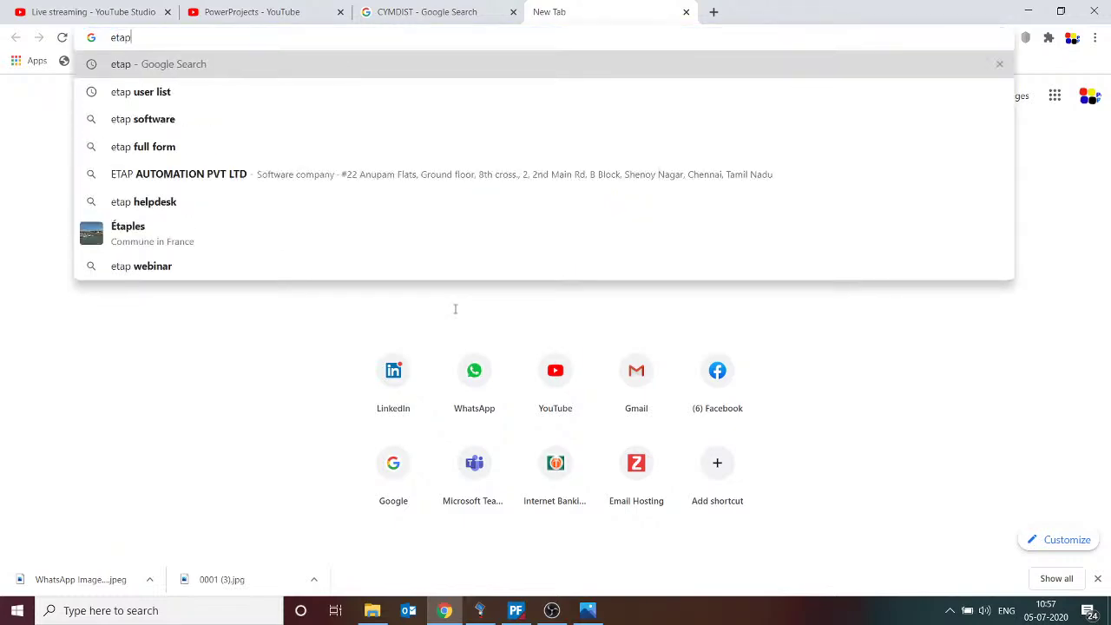
pyautogui.press('Return')
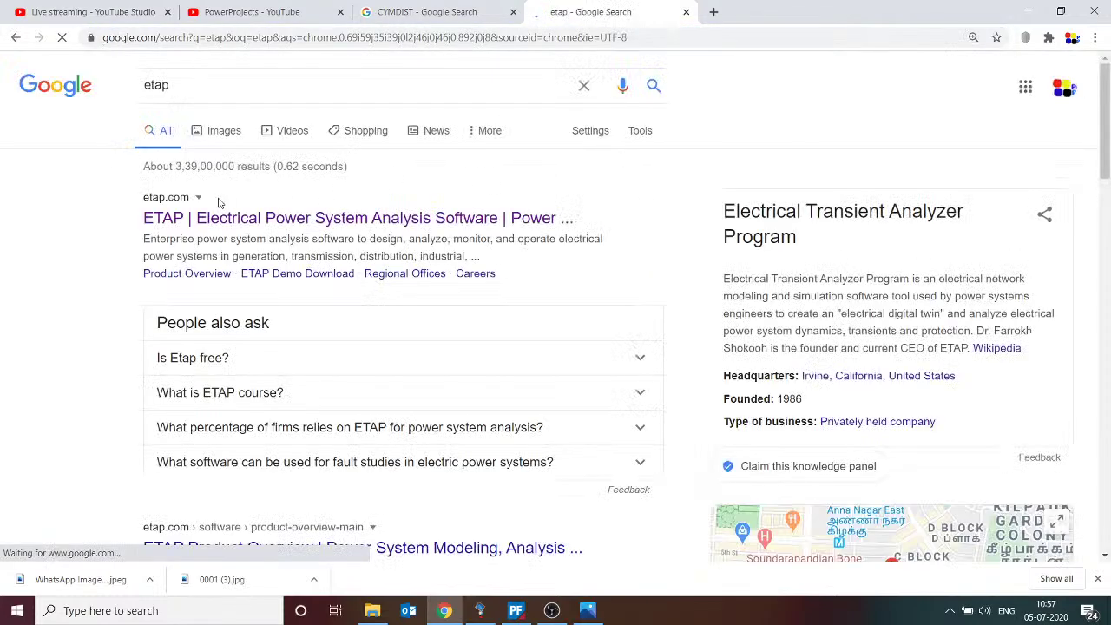
pyautogui.click(209, 222)
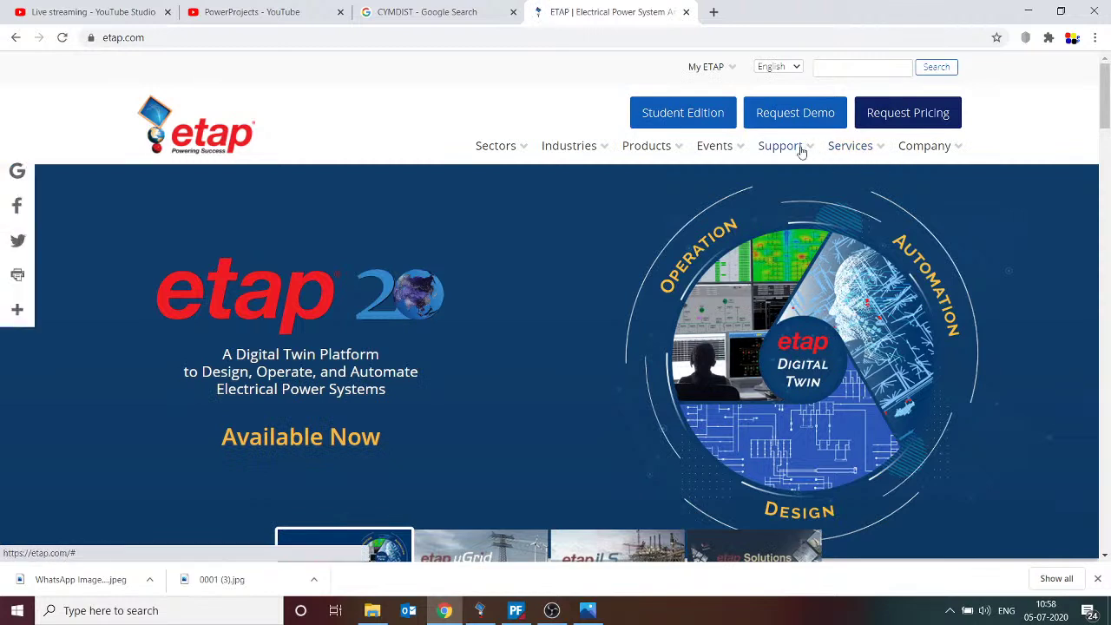
# - Open the ETAP website's Resource Center from its support section and skim the listed resources
pyautogui.click(802, 152)
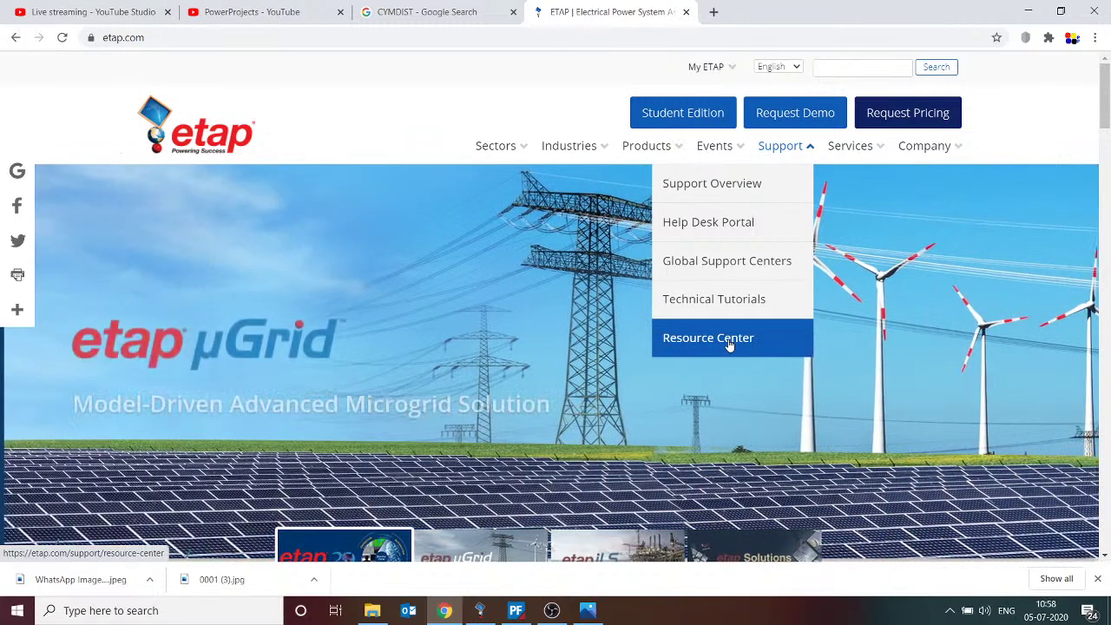
pyautogui.click(731, 341)
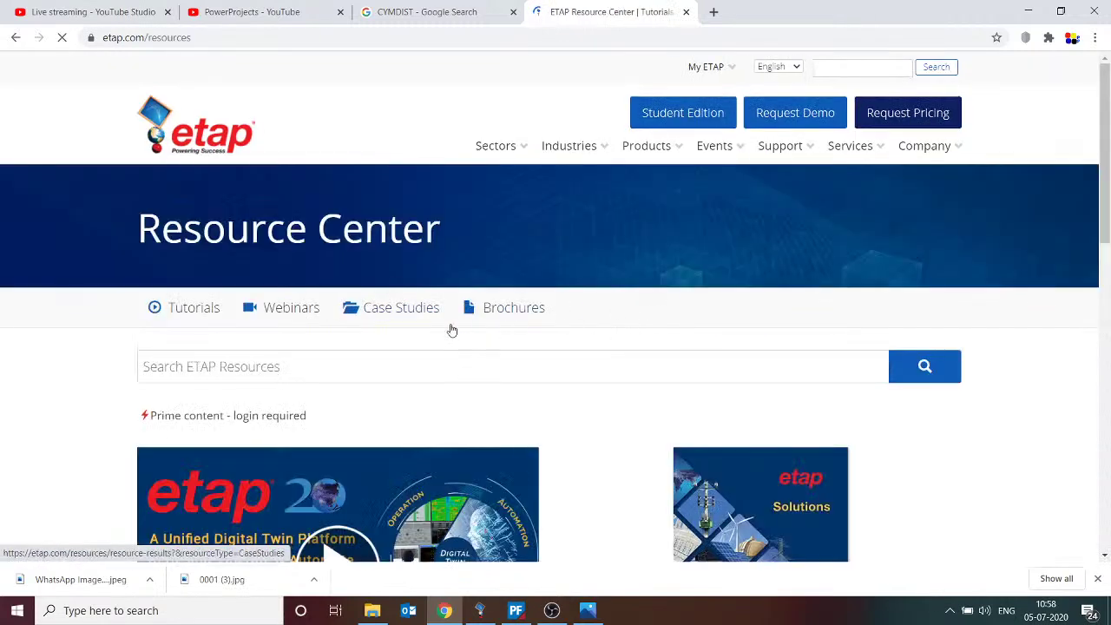
pyautogui.scroll(-6, 451, 330)
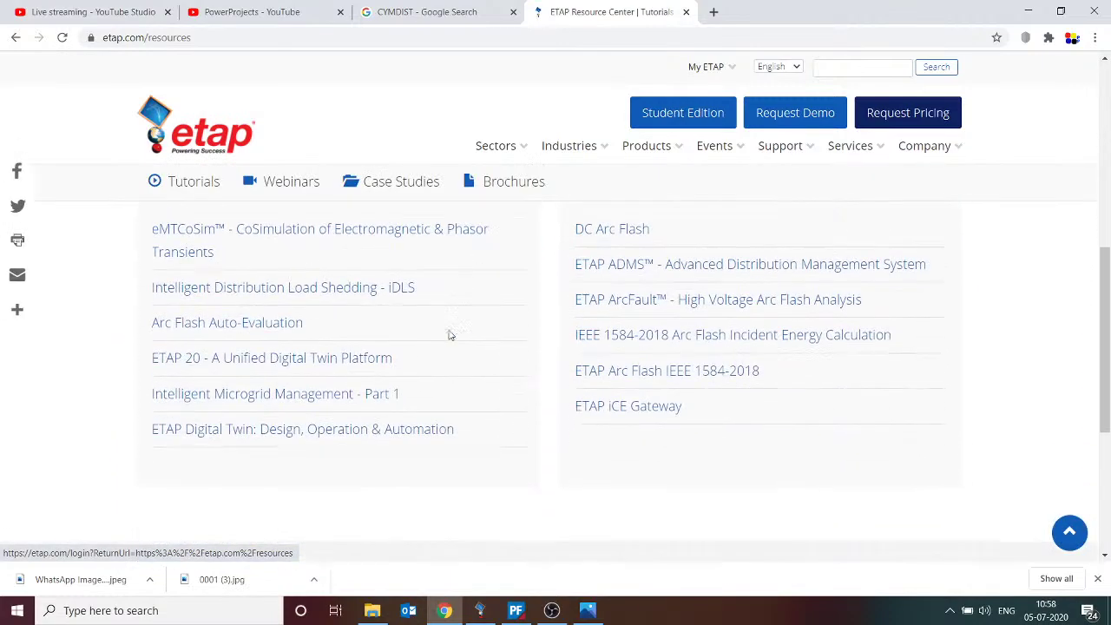
pyautogui.scroll(6, 450, 336)
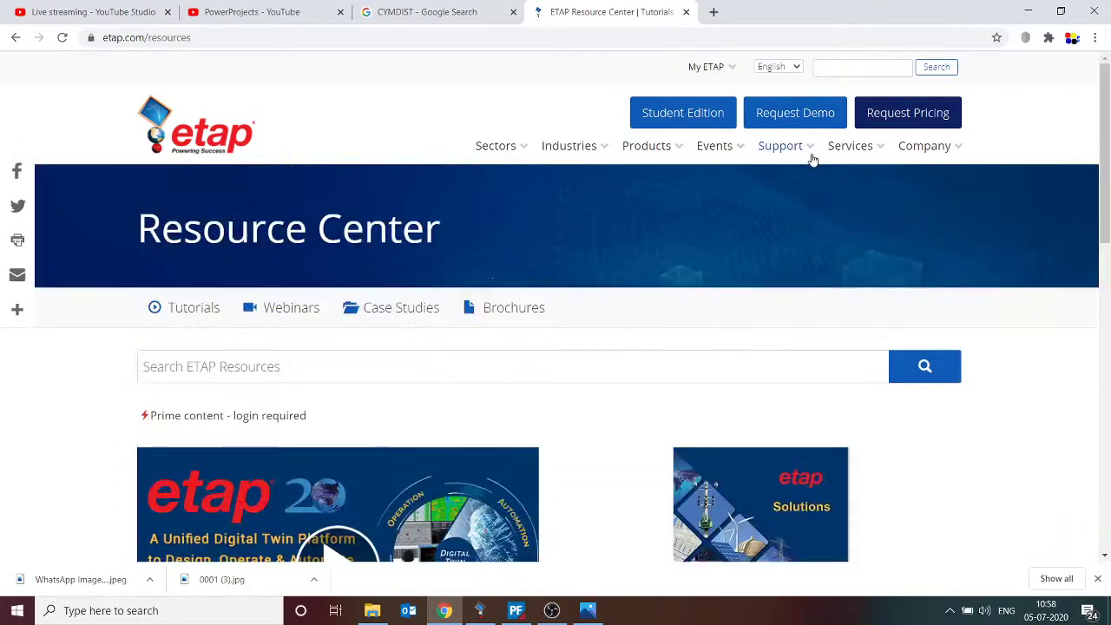
# - Open the Technical Tutorials, switch the resource listing to Webinars and browse the available webinars
pyautogui.moveTo(808, 151)
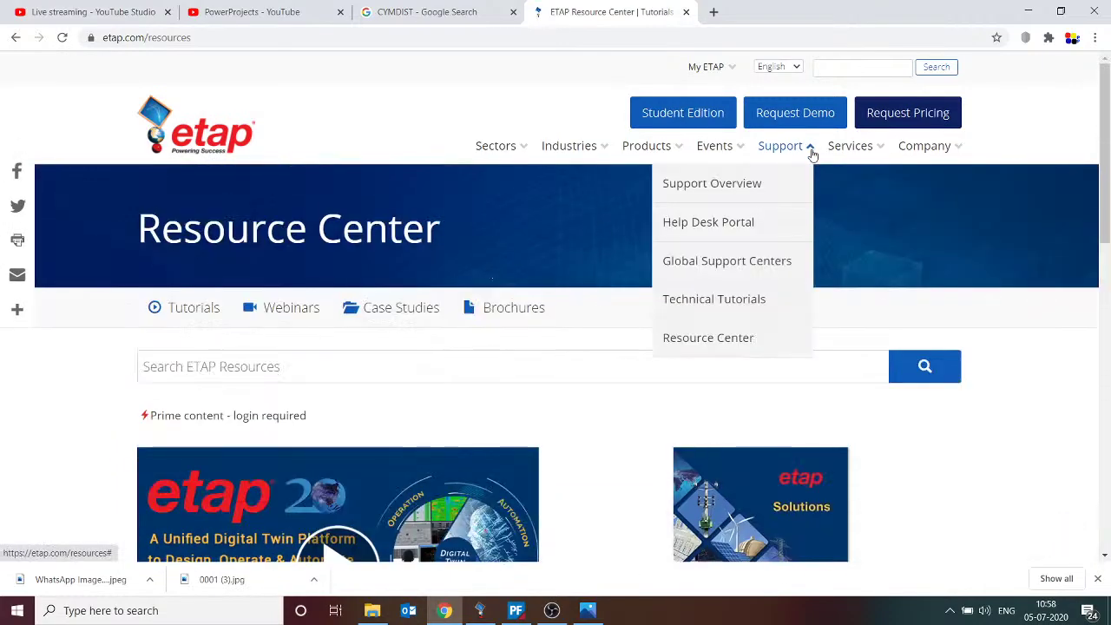
pyautogui.click(745, 303)
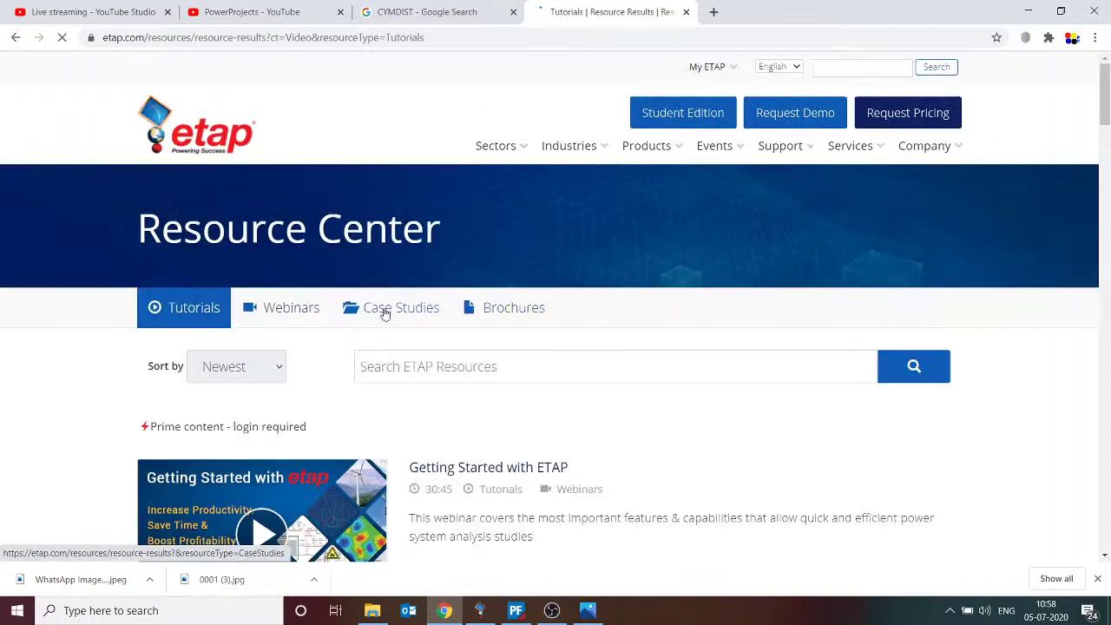
pyautogui.click(305, 316)
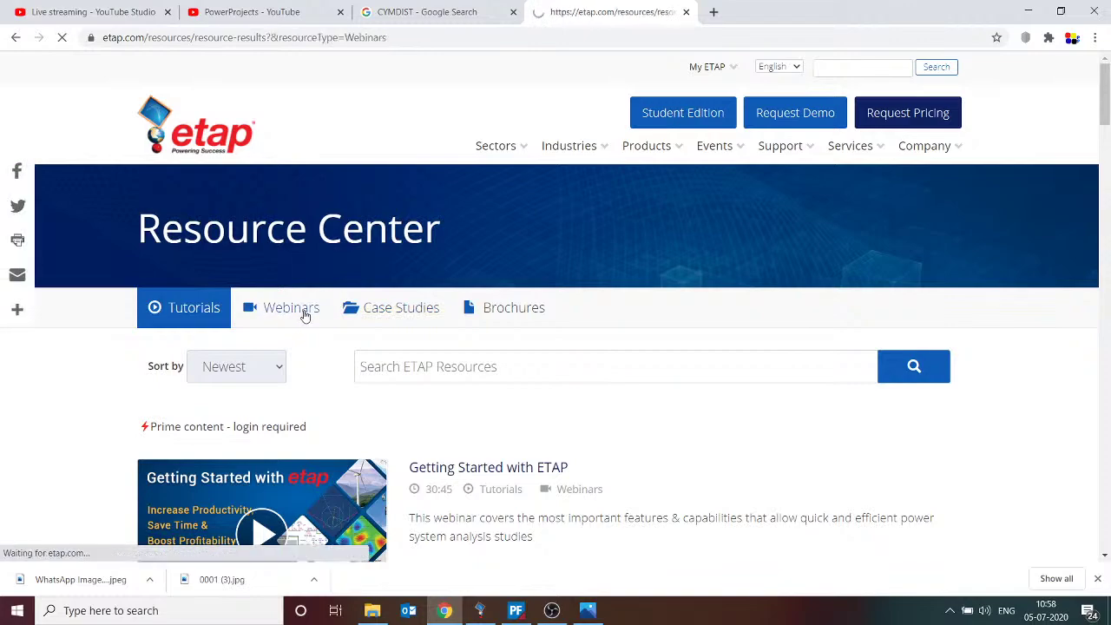
pyautogui.scroll(-6, 377, 345)
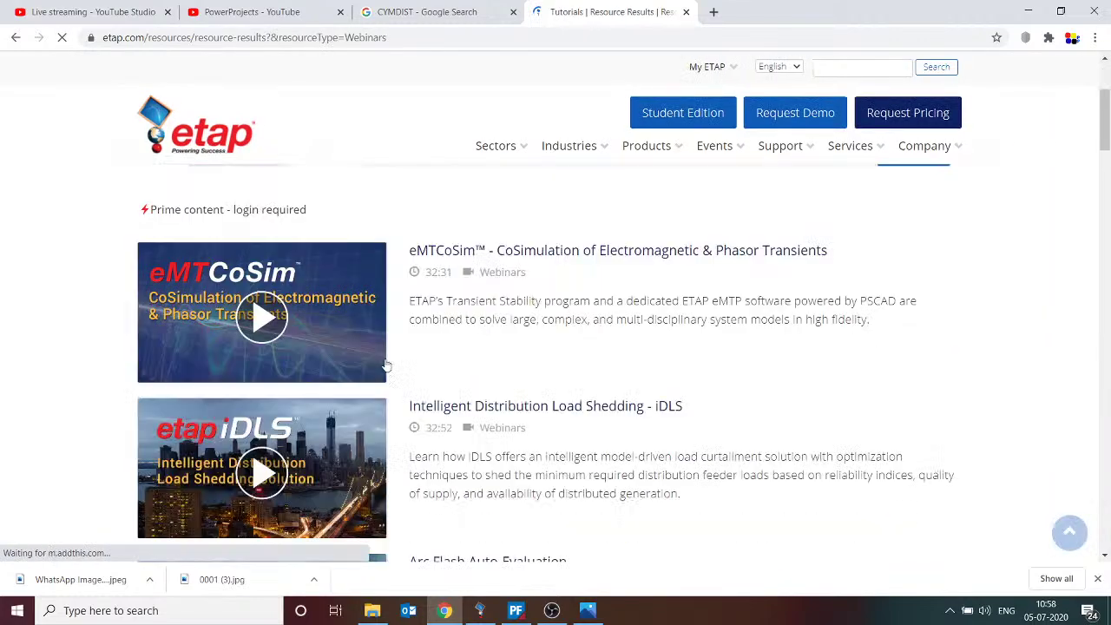
pyautogui.scroll(-3, 421, 420)
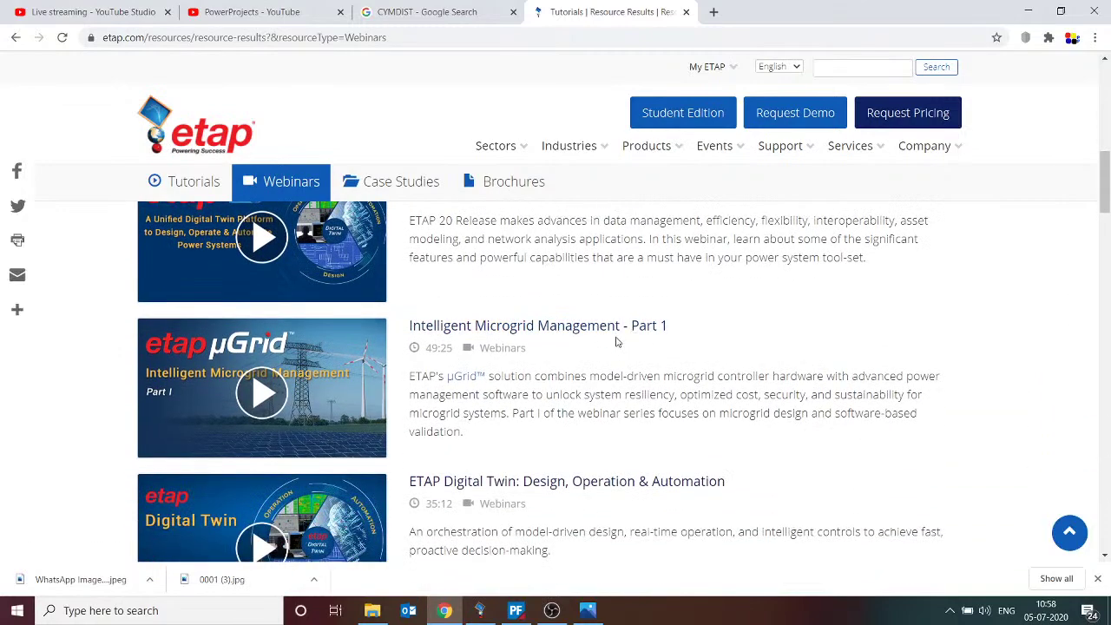
pyautogui.scroll(-3, 628, 340)
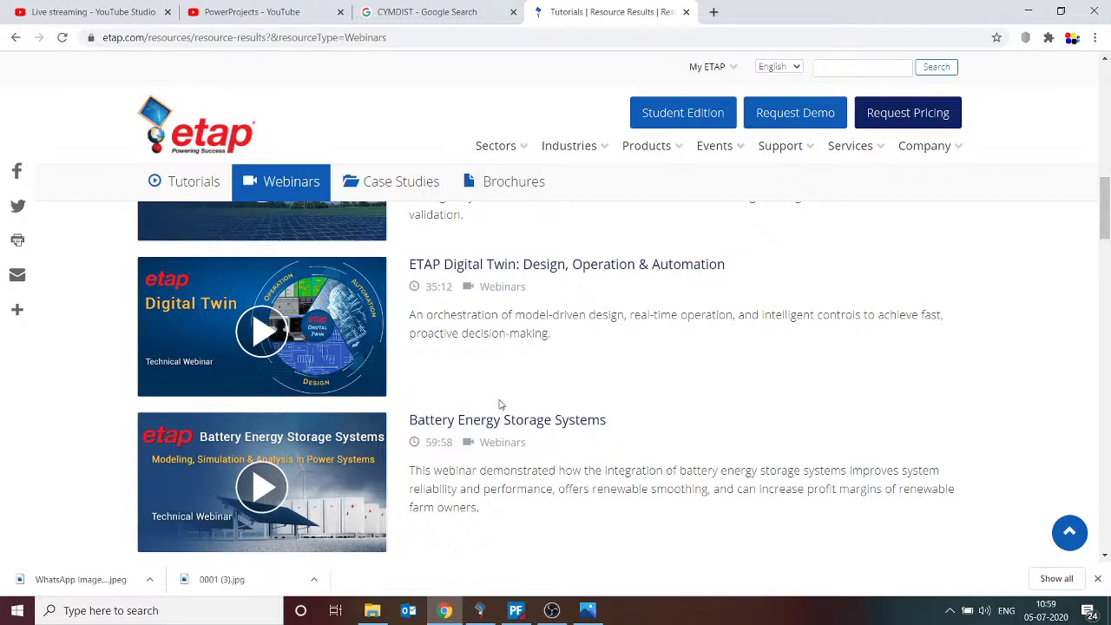
# - Show the newest uploads on the PowerProjects YouTube channel in Chrome and return to the ETAP one-line diagram
pyautogui.click(483, 611)
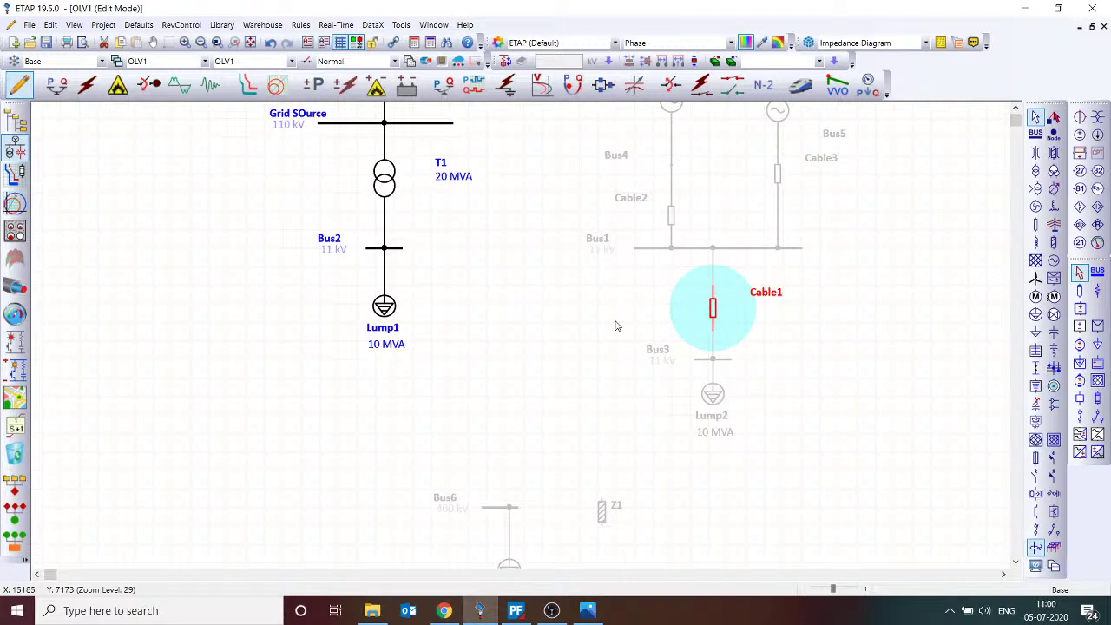
pyautogui.click(444, 610)
pyautogui.click(256, 12)
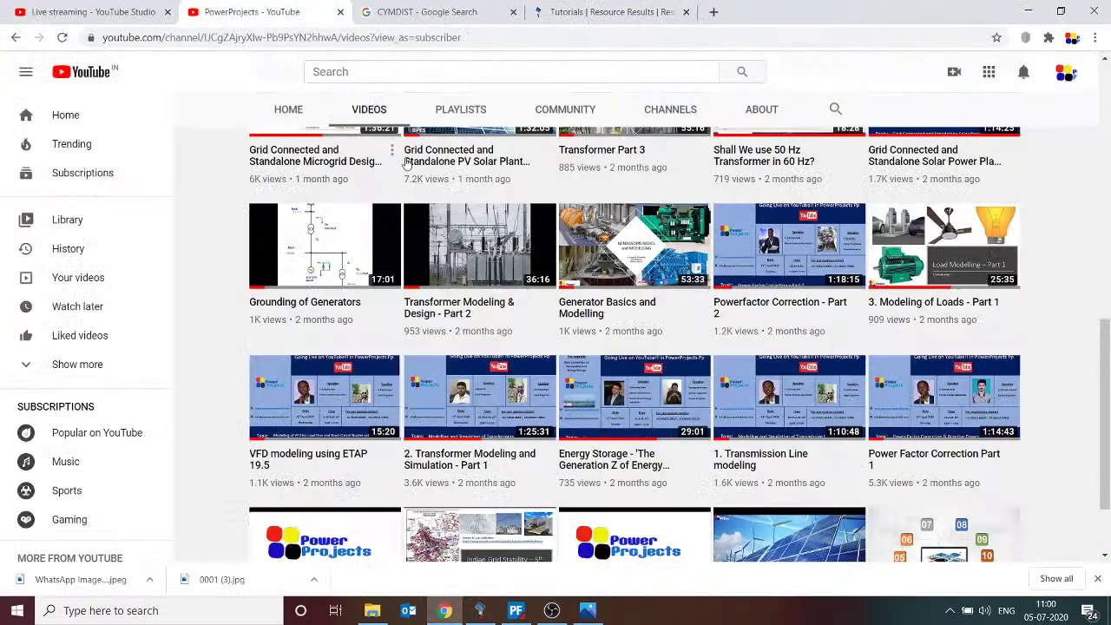
pyautogui.scroll(10, 507, 260)
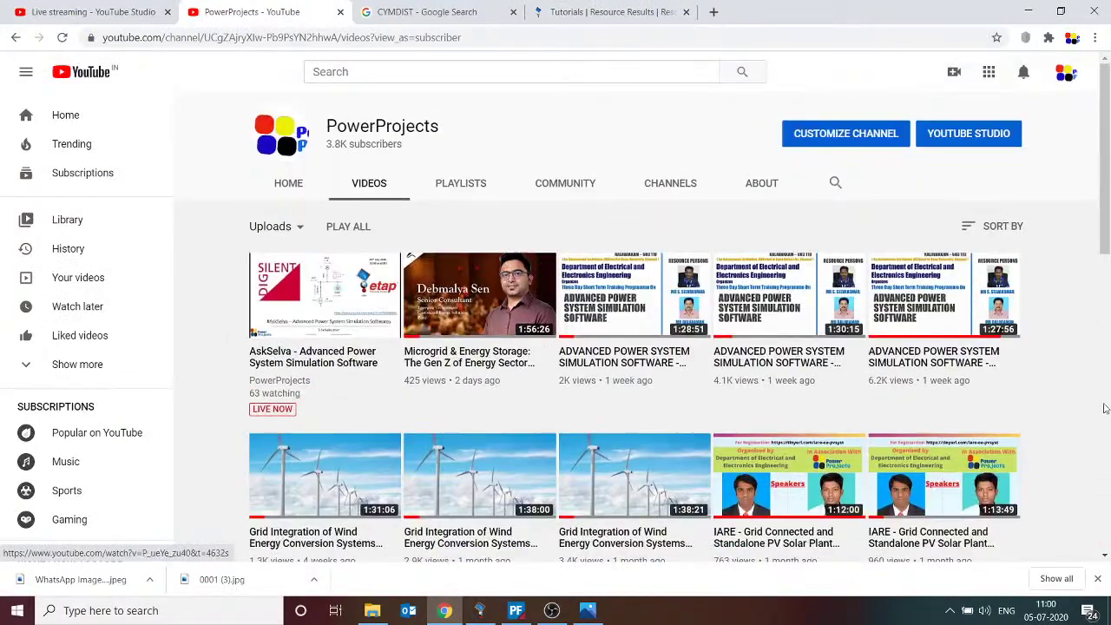
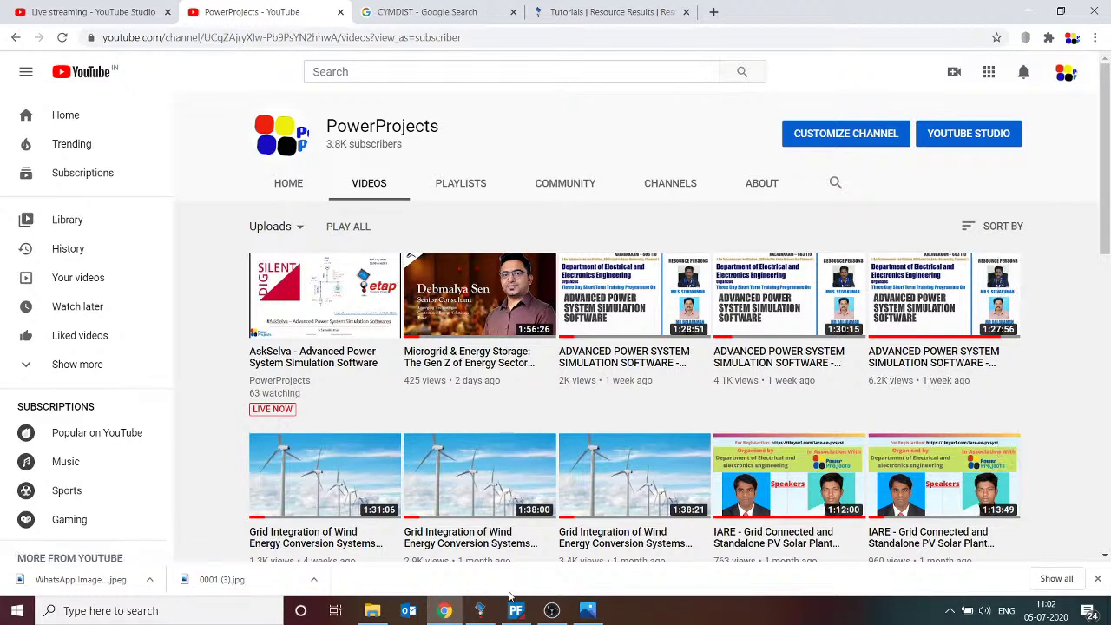
pyautogui.click(478, 606)
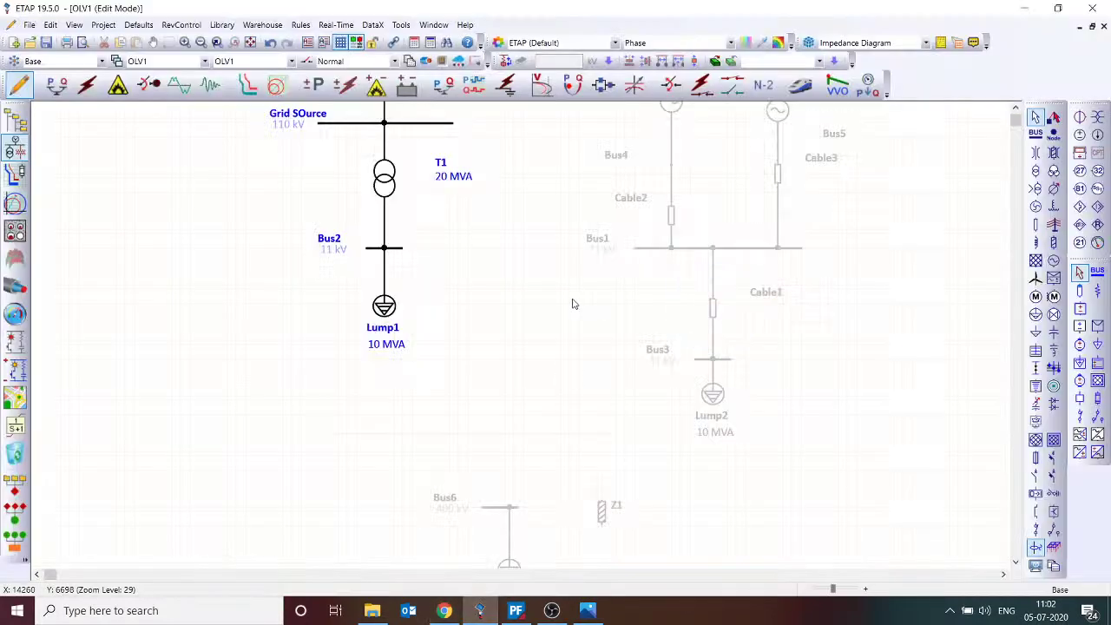
# - Add a new bus in the empty area below and beside Lump2 and set its nominal voltage to 0.415 kV
pyautogui.scroll(2, 707, 300)
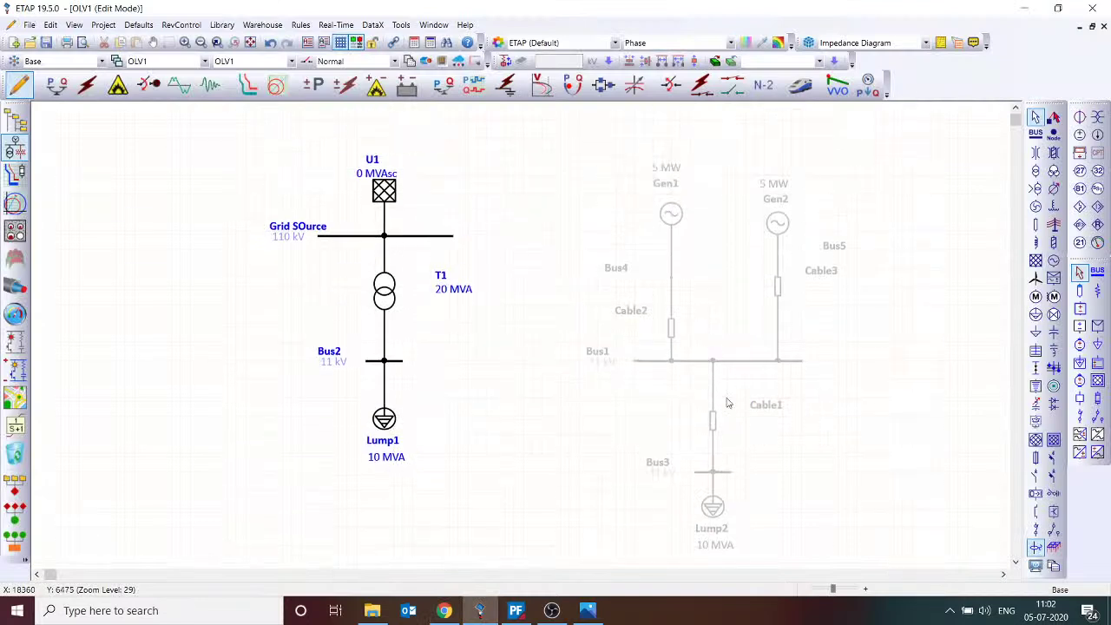
pyautogui.scroll(-5, 515, 357)
pyautogui.scroll(2, 349, 166)
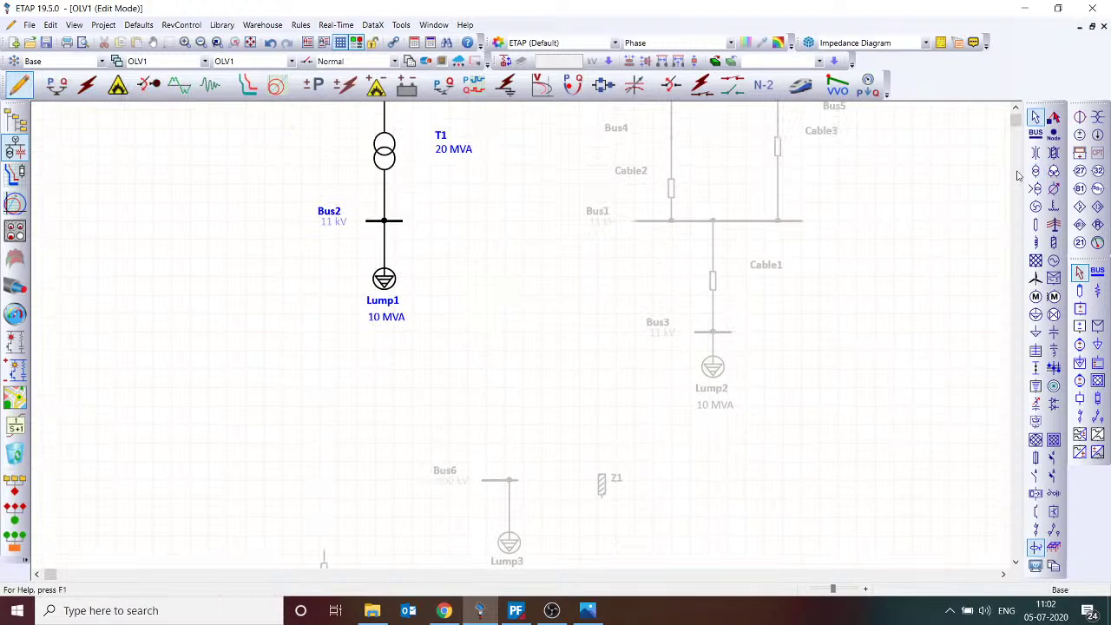
pyautogui.click(1036, 135)
pyautogui.click(862, 421)
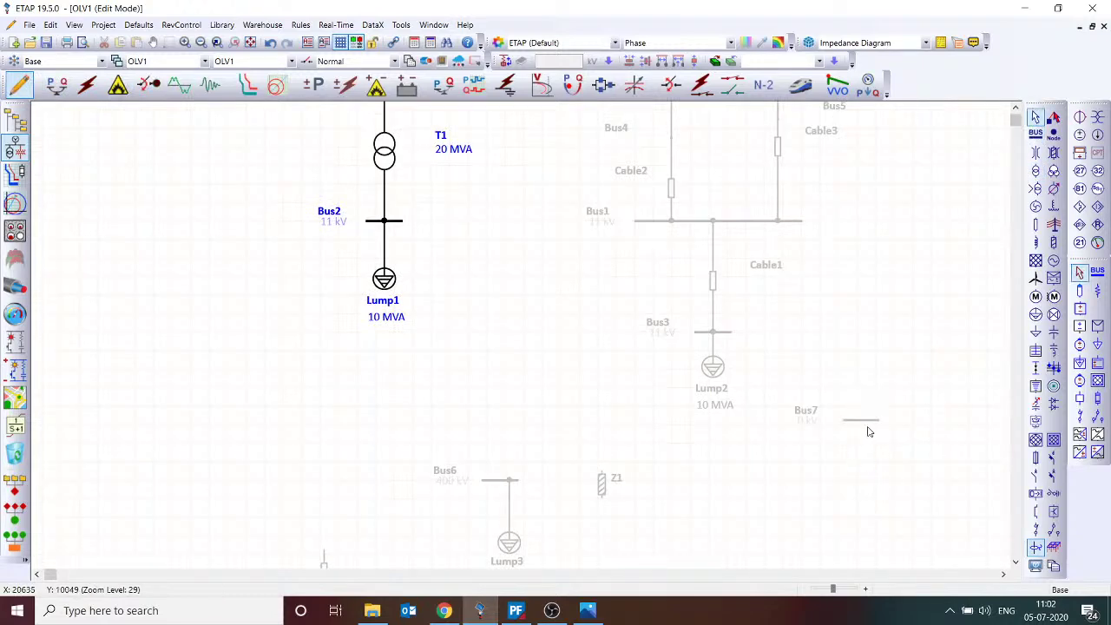
pyautogui.doubleClick(861, 420)
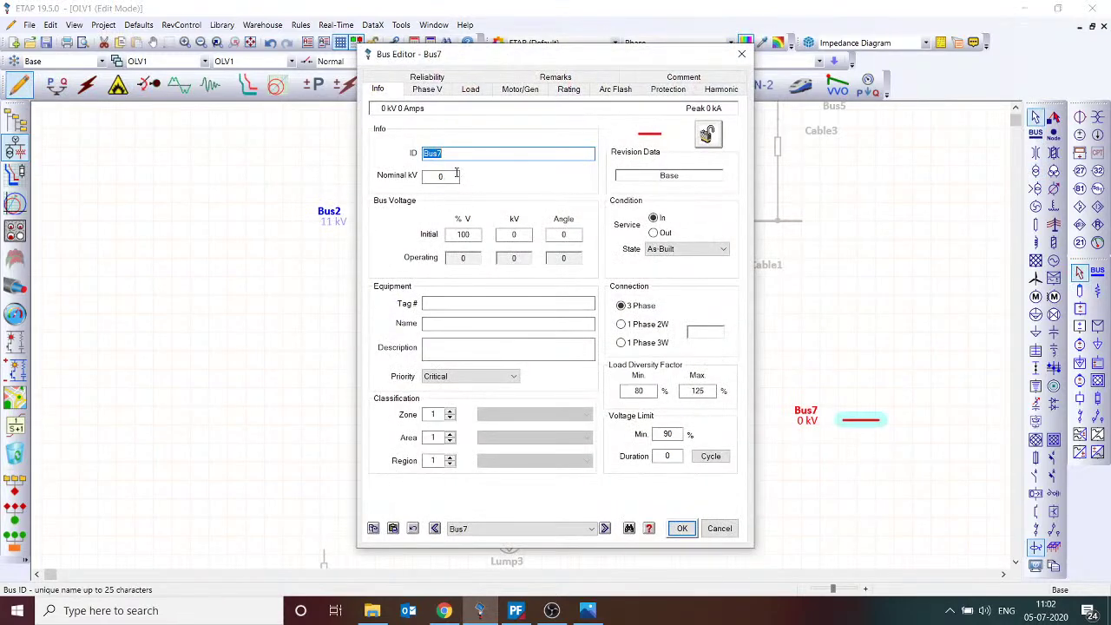
pyautogui.click(453, 175)
pyautogui.press('Return')
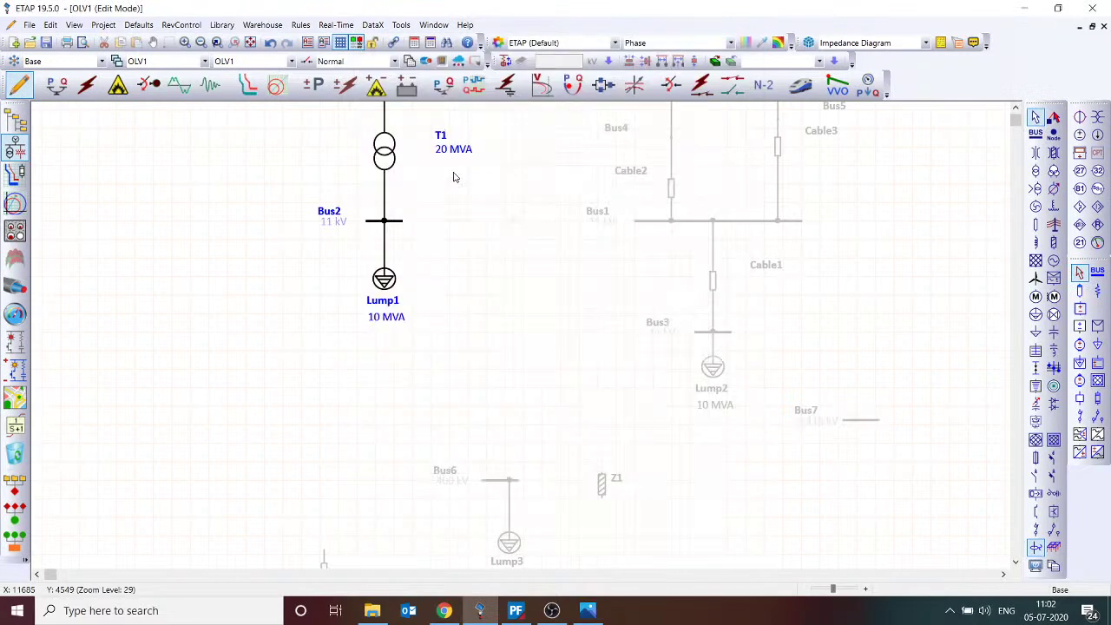
# - Connect a new cable below the 0.415 kV bus and open the cable library for it
pyautogui.click(1037, 225)
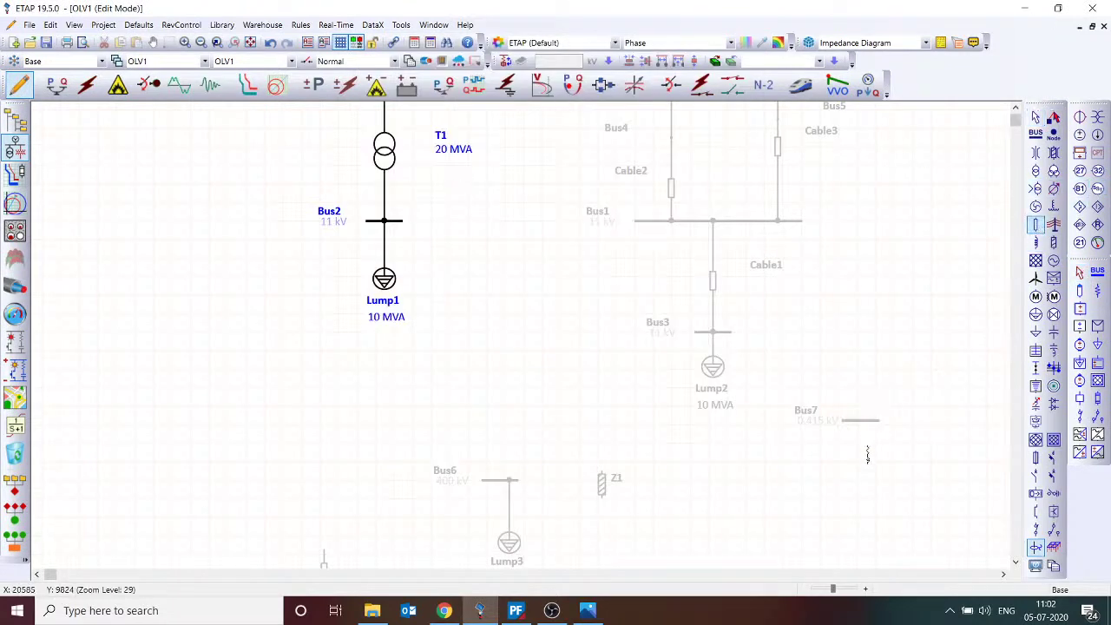
pyautogui.click(864, 482)
pyautogui.doubleClick(863, 492)
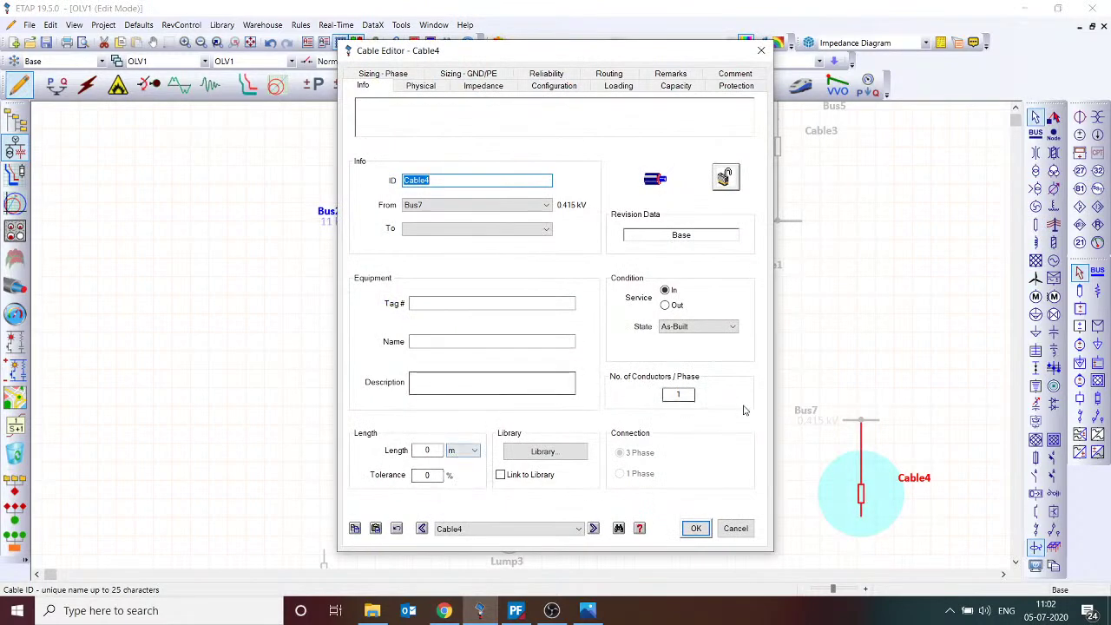
pyautogui.click(540, 452)
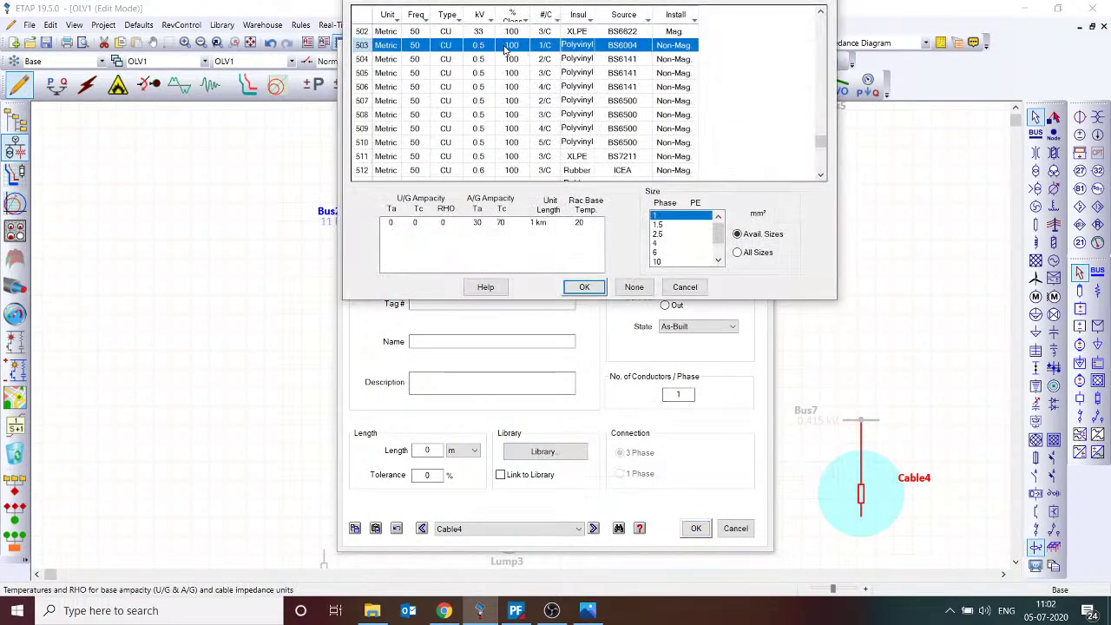
# - Filter the cable library to 1.0 kV cables with XLPE insulation at 50 Hz
pyautogui.click(492, 19)
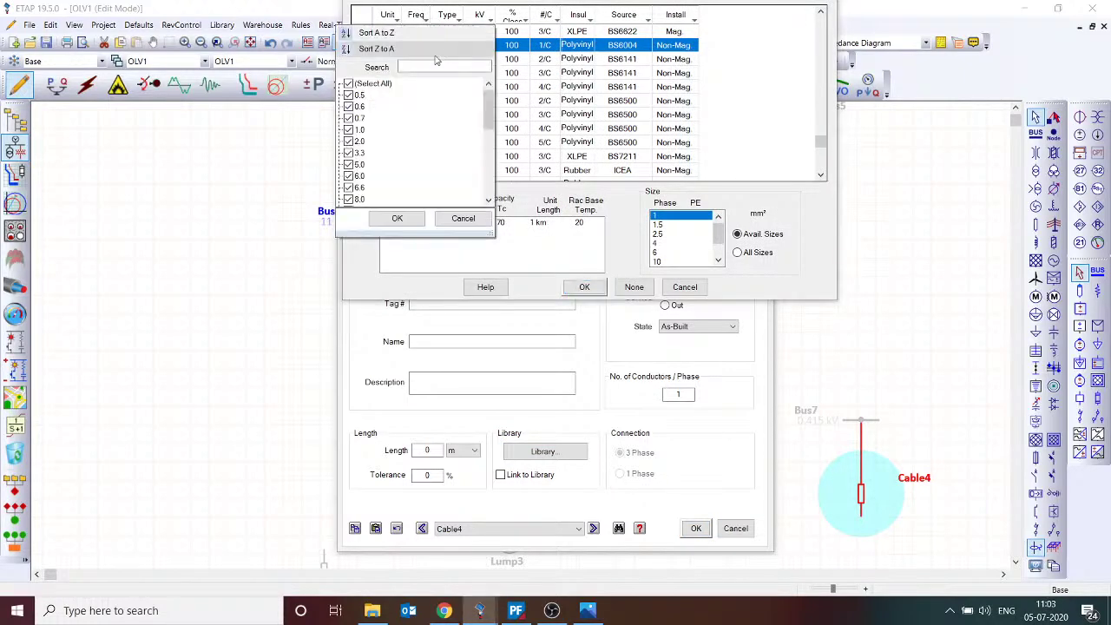
pyautogui.click(348, 84)
pyautogui.click(348, 129)
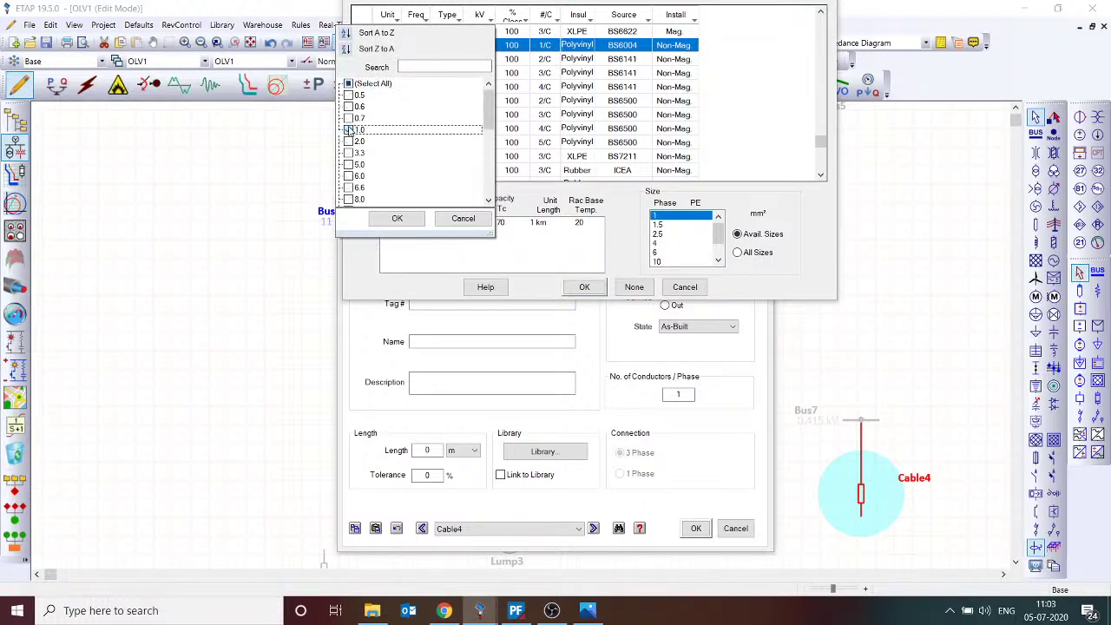
pyautogui.click(395, 219)
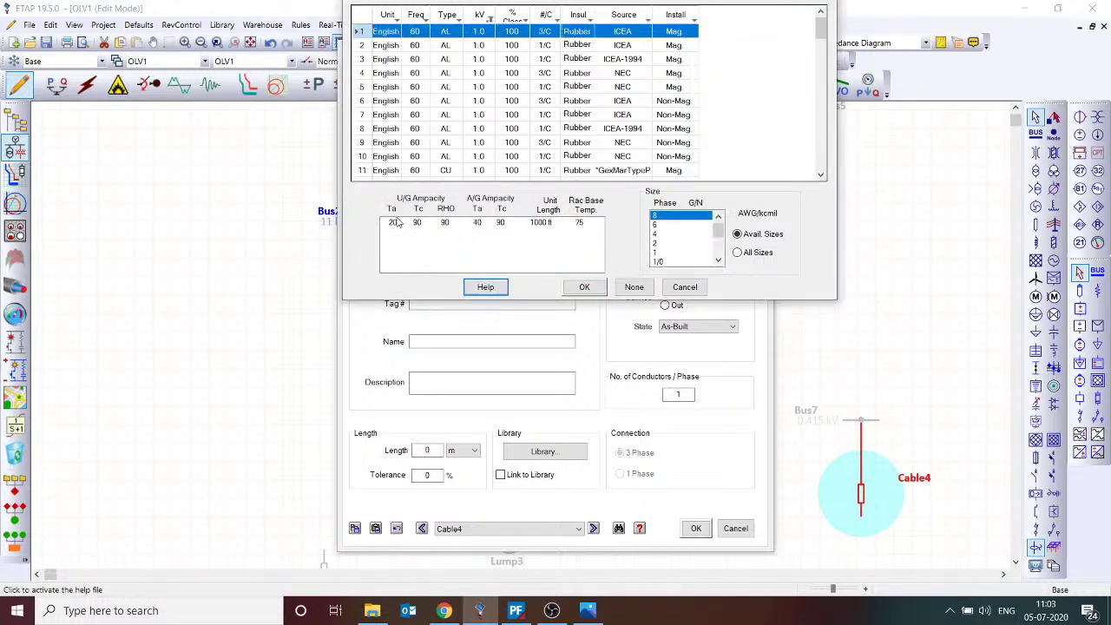
pyautogui.click(590, 19)
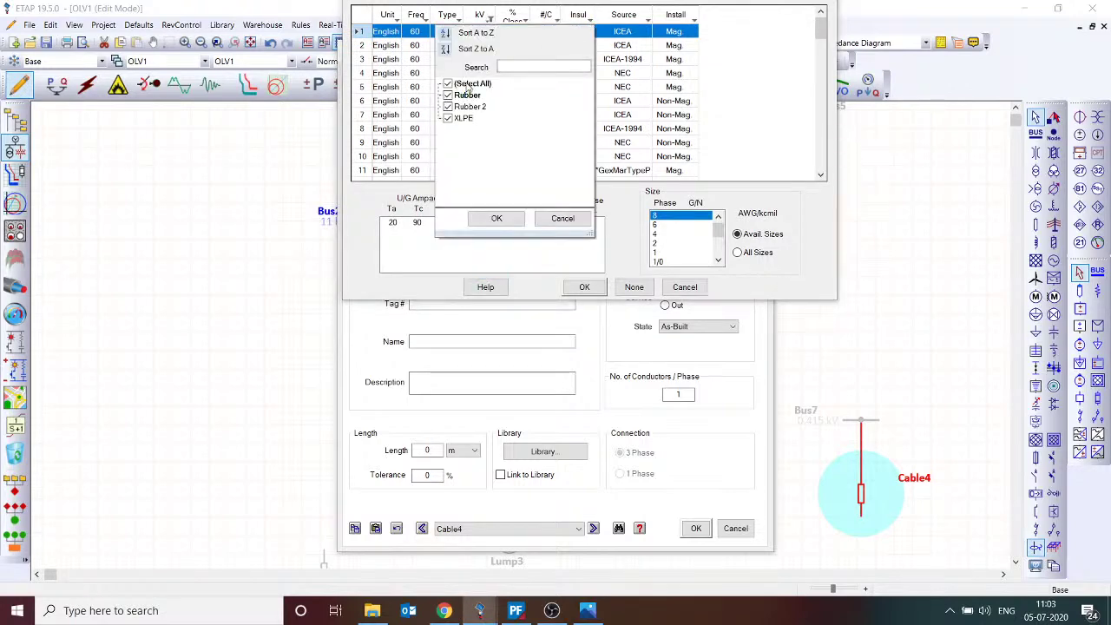
pyautogui.click(448, 84)
pyautogui.click(448, 118)
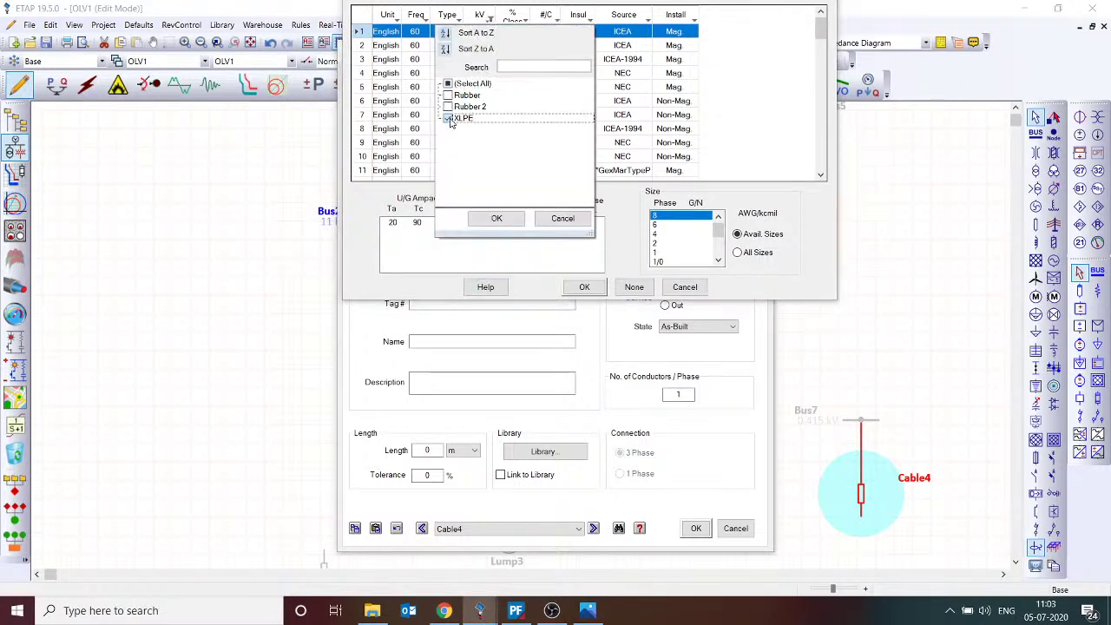
pyautogui.click(499, 218)
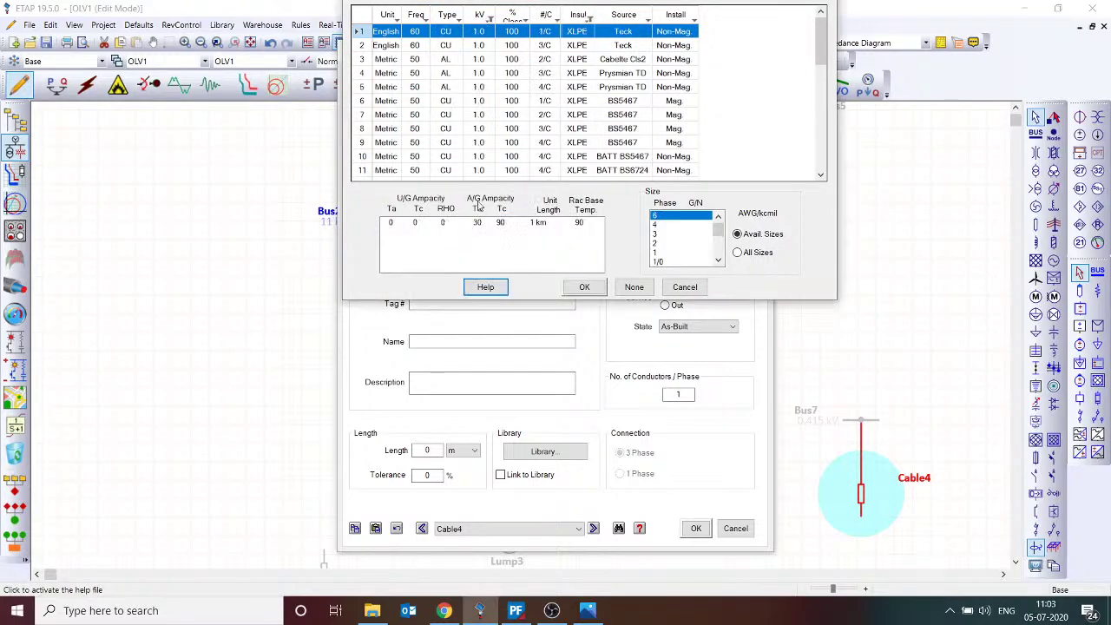
pyautogui.click(425, 19)
pyautogui.click(286, 107)
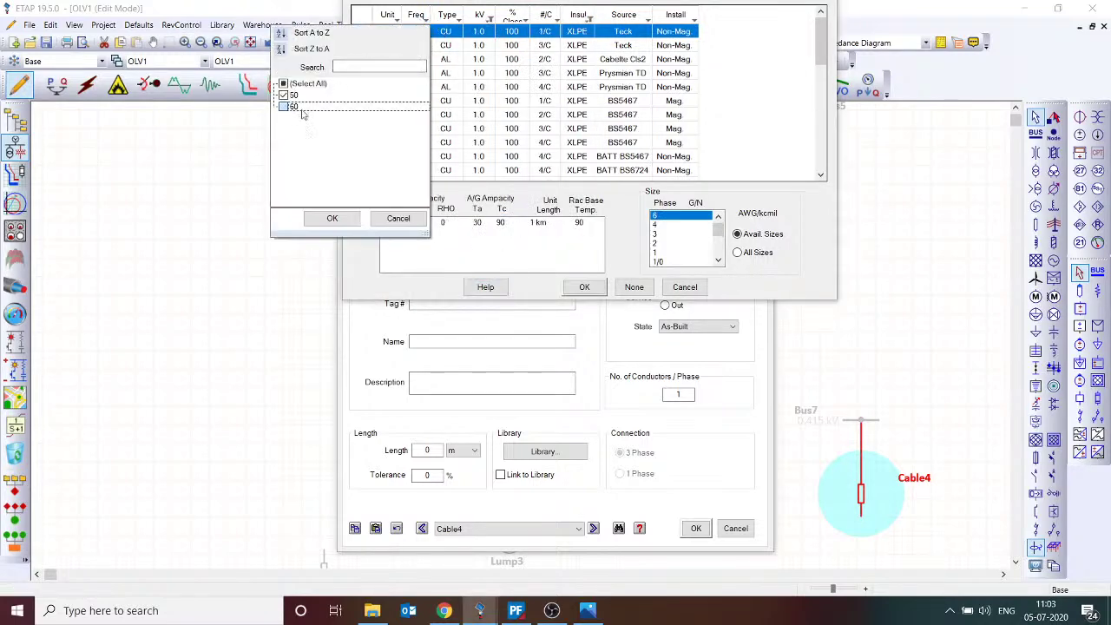
pyautogui.click(332, 218)
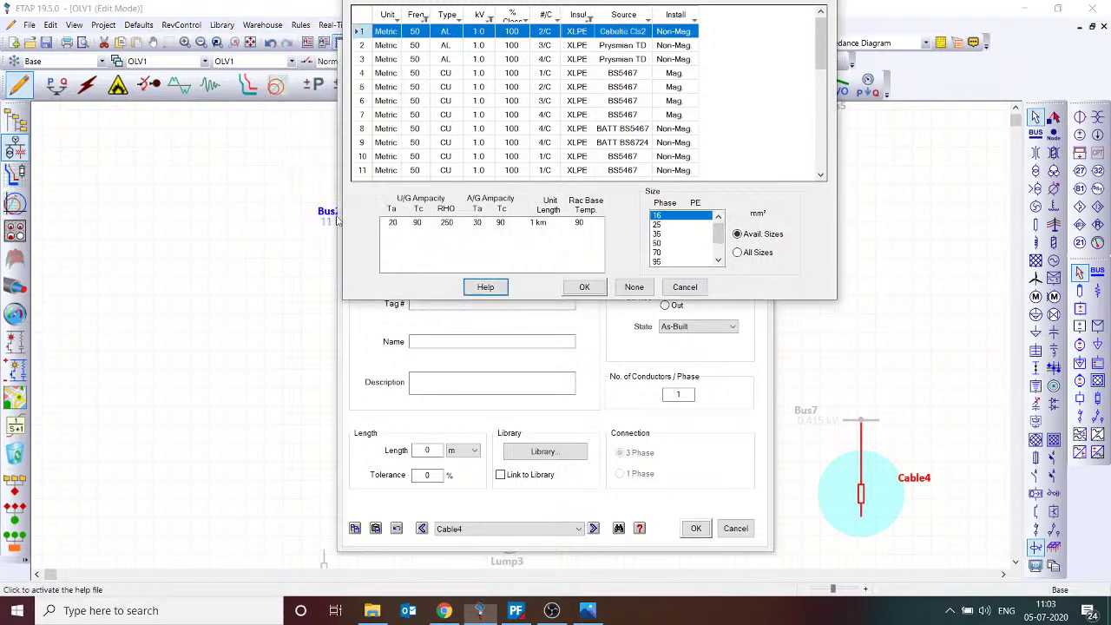
# - Assign the four-core copper BATT BS6724 non-magnetic cable in size 300 mm² to the new cable
pyautogui.click(431, 121)
pyautogui.click(449, 59)
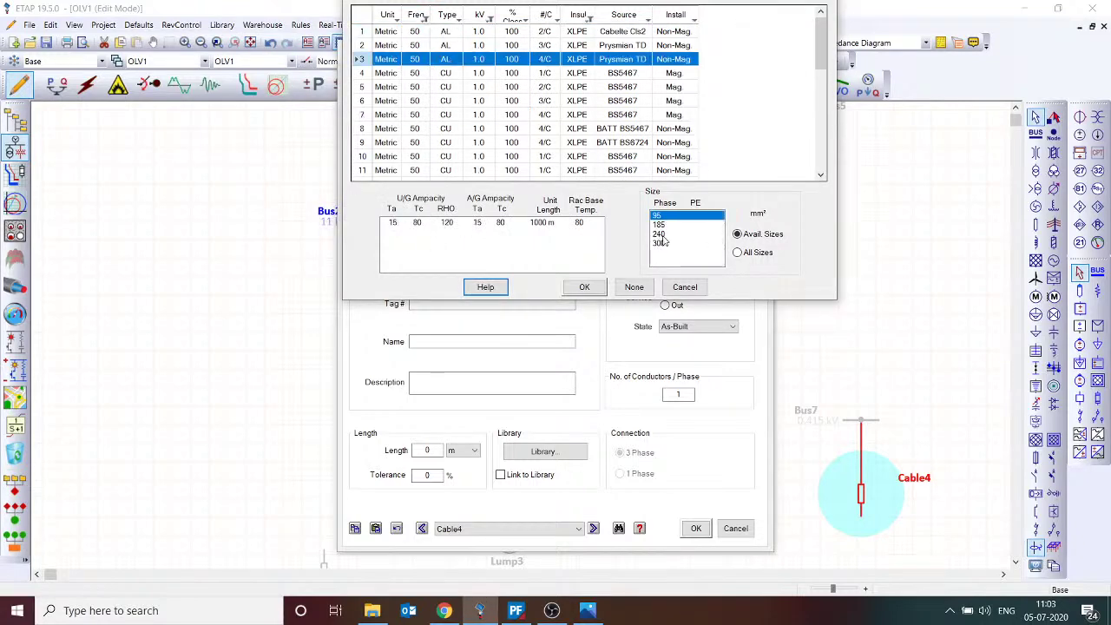
pyautogui.click(451, 142)
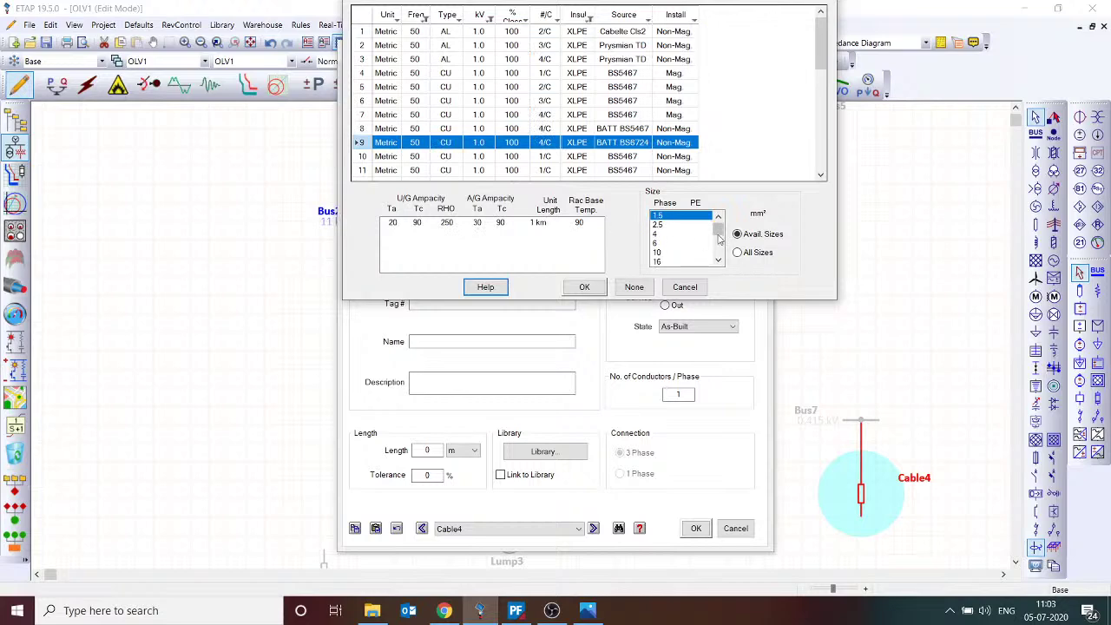
pyautogui.scroll(-4, 686, 238)
pyautogui.click(668, 252)
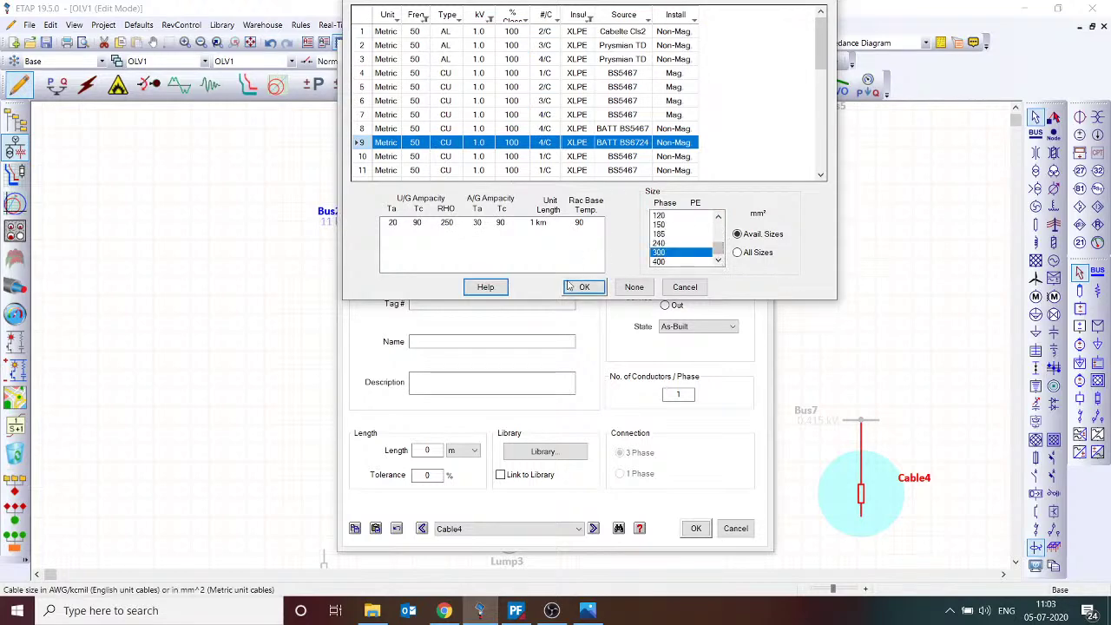
pyautogui.click(577, 289)
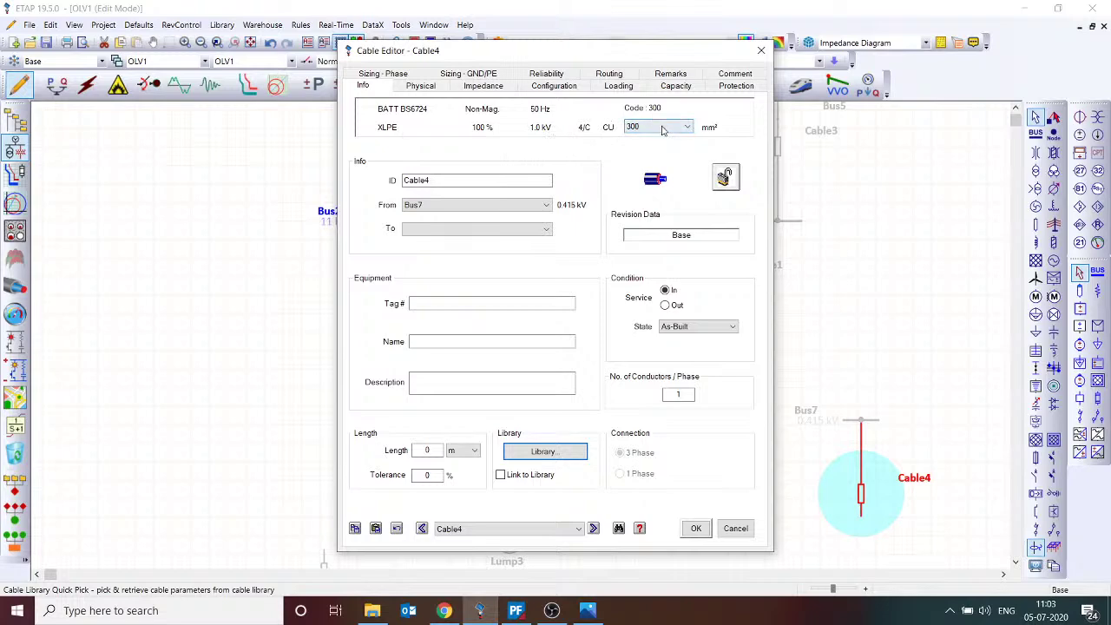
# - Review the assigned cable in the library again and accept the cable's data
pyautogui.click(544, 451)
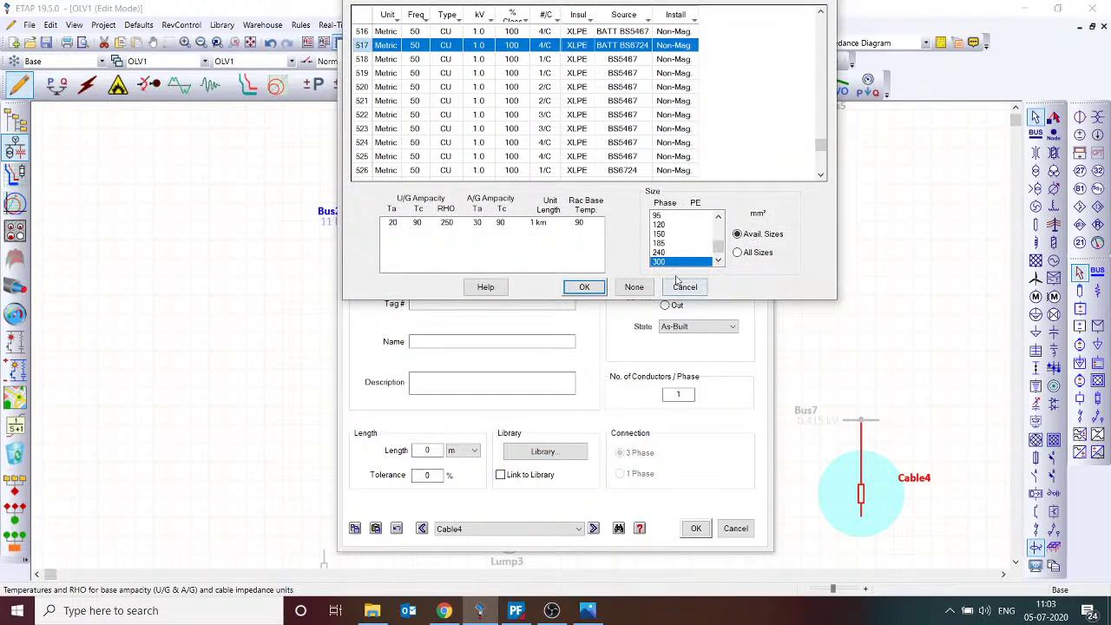
pyautogui.click(585, 290)
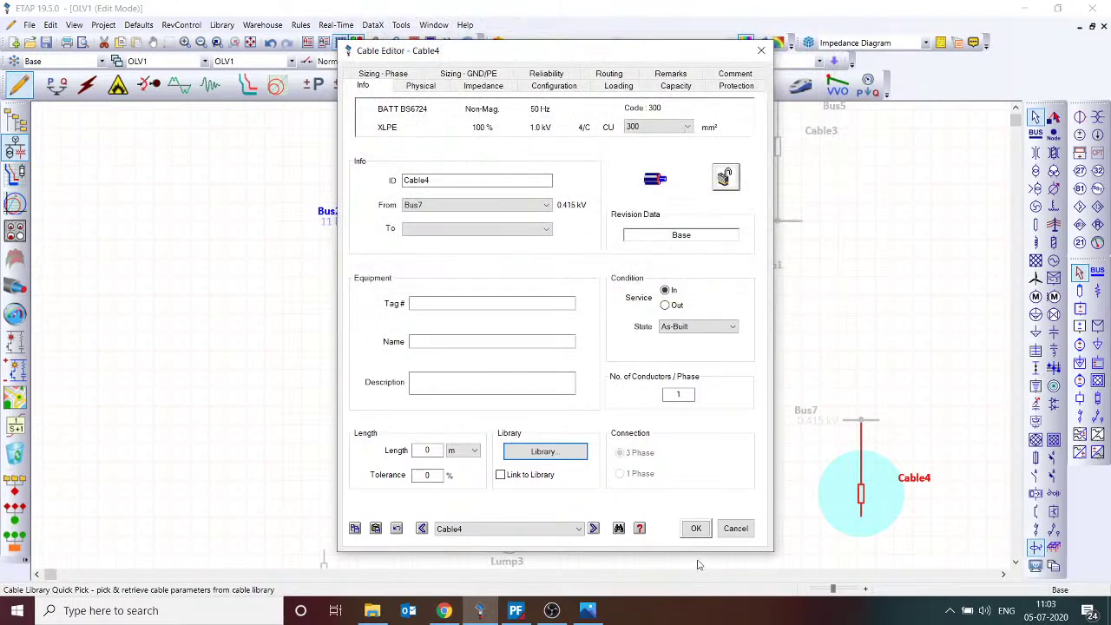
pyautogui.click(697, 528)
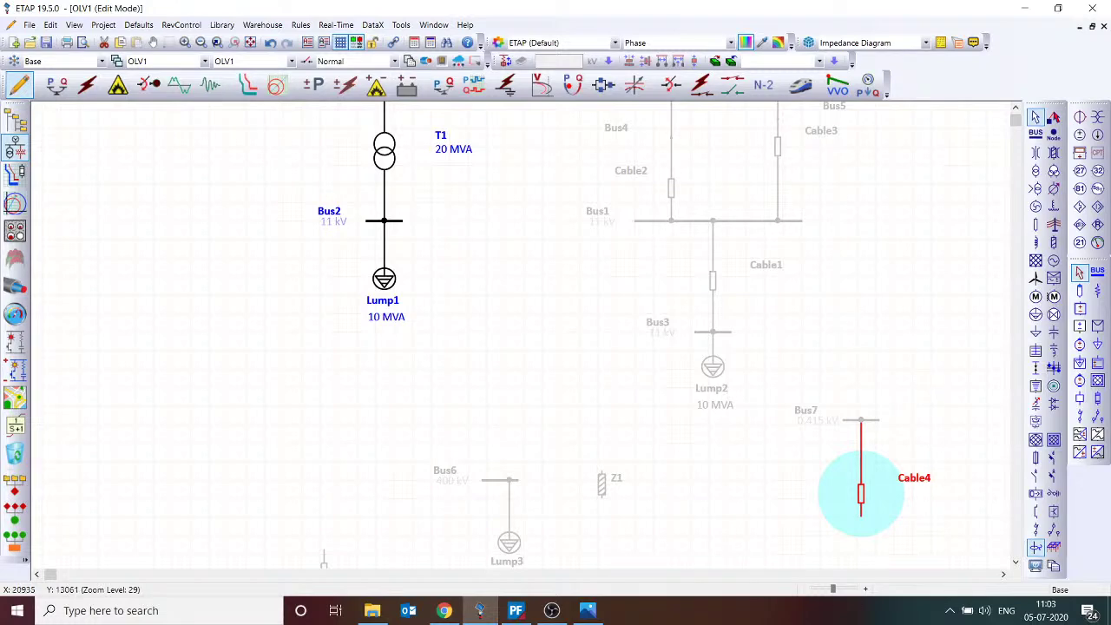
# - Switch to Chrome, browse the PowerProjects YouTube channel's uploads down to the oldest videos and return to ETAP
pyautogui.moveTo(446, 607)
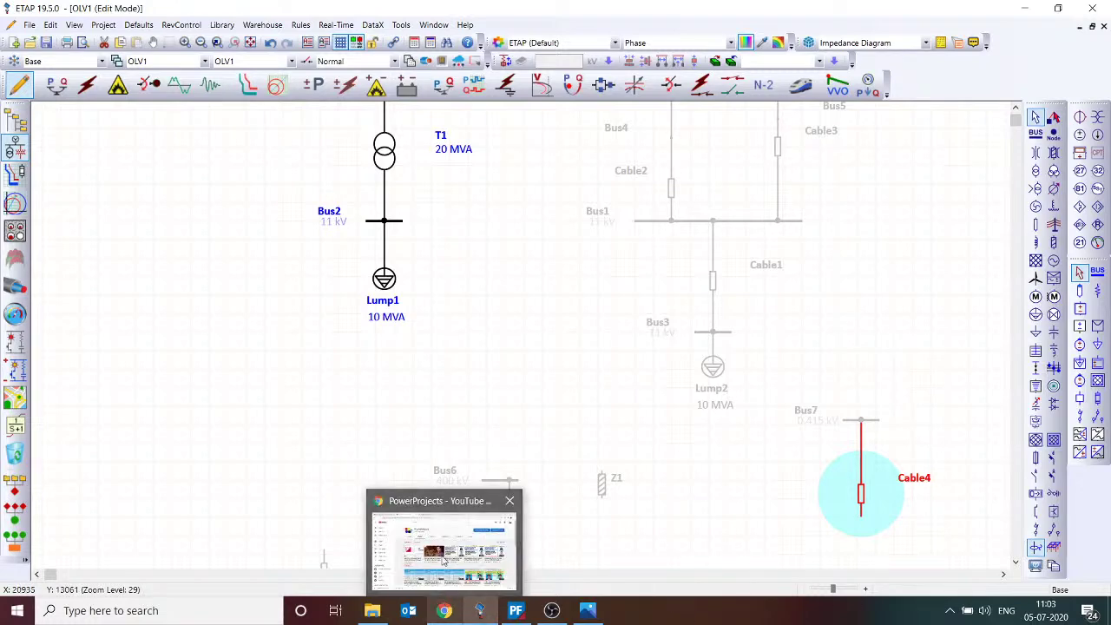
pyautogui.click(469, 526)
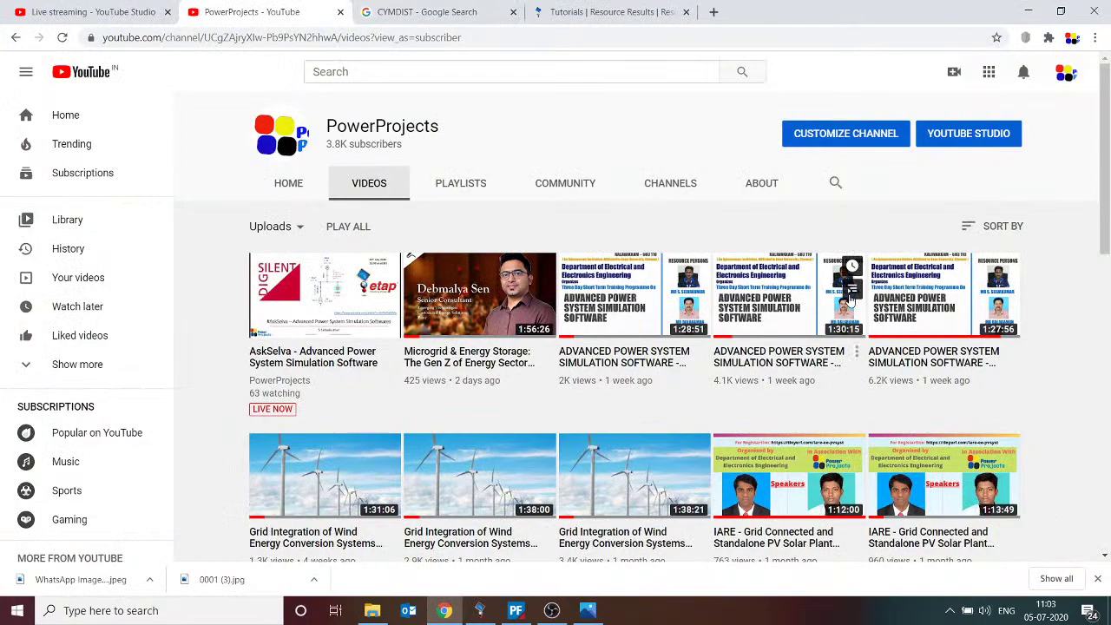
pyautogui.scroll(-3, 846, 319)
pyautogui.scroll(-4, 903, 334)
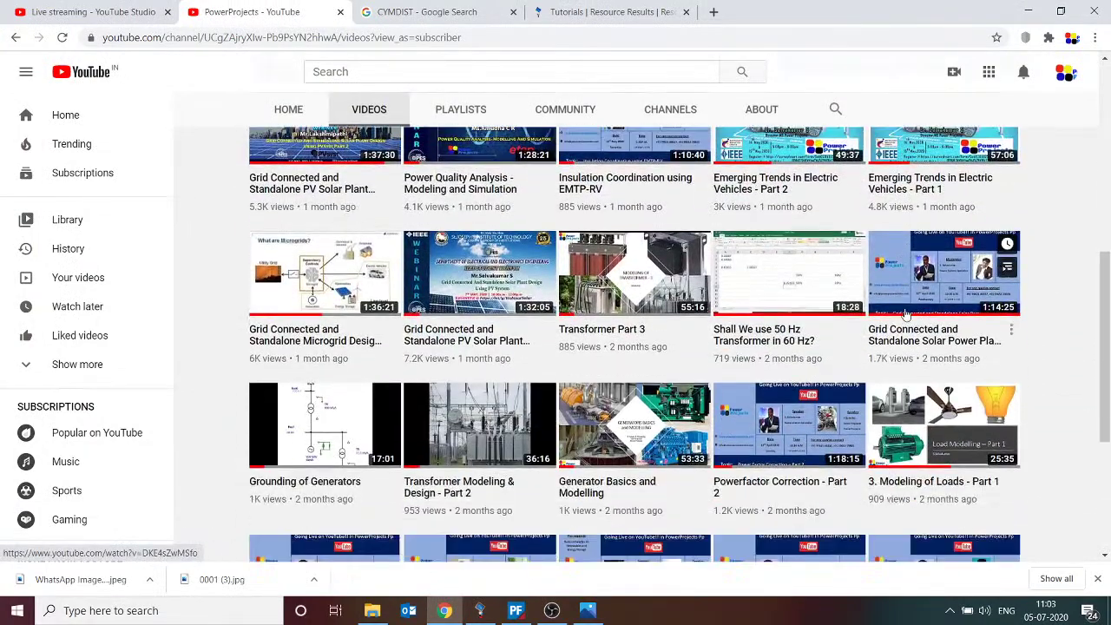
pyautogui.scroll(-2, 909, 340)
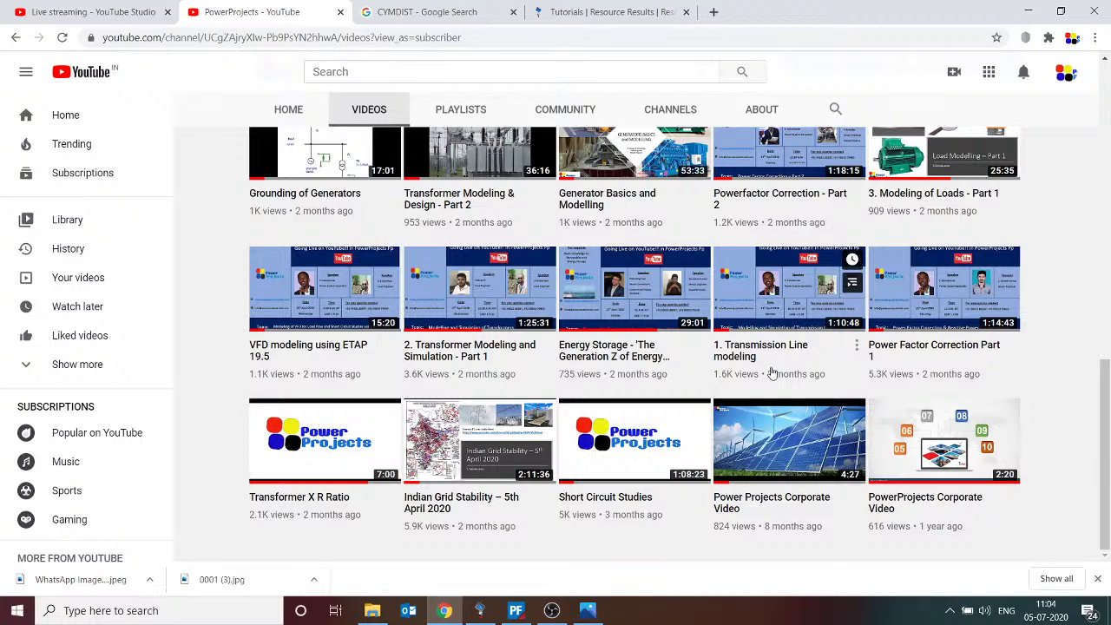
pyautogui.click(480, 611)
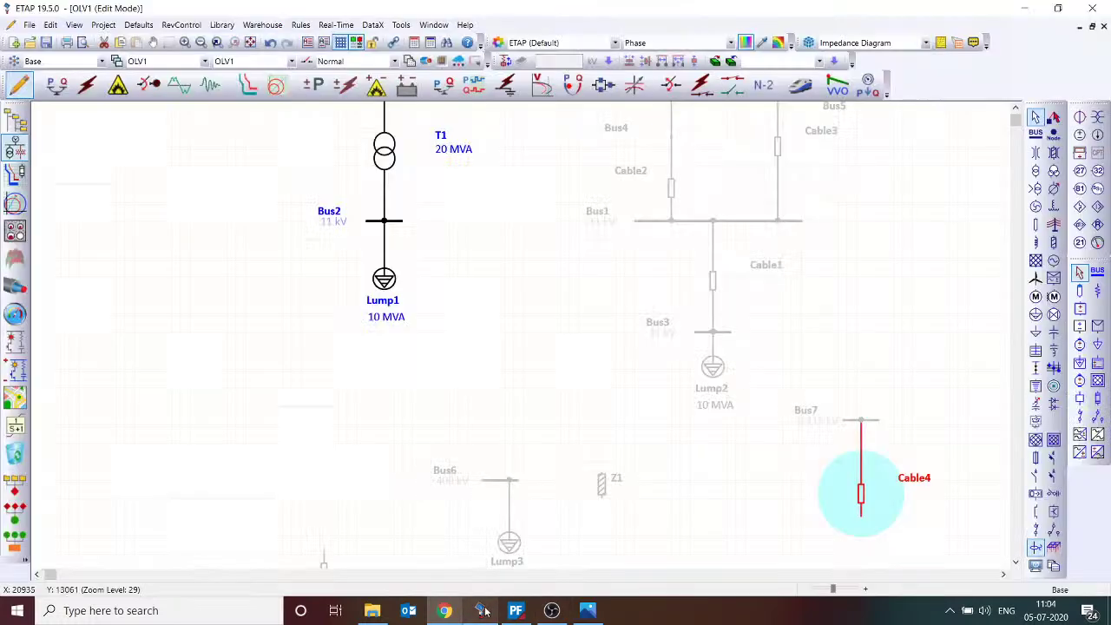
# - Switch transformer T1's power rating unit to kVA and set its rated power to 20 kVA
pyautogui.scroll(3, 461, 373)
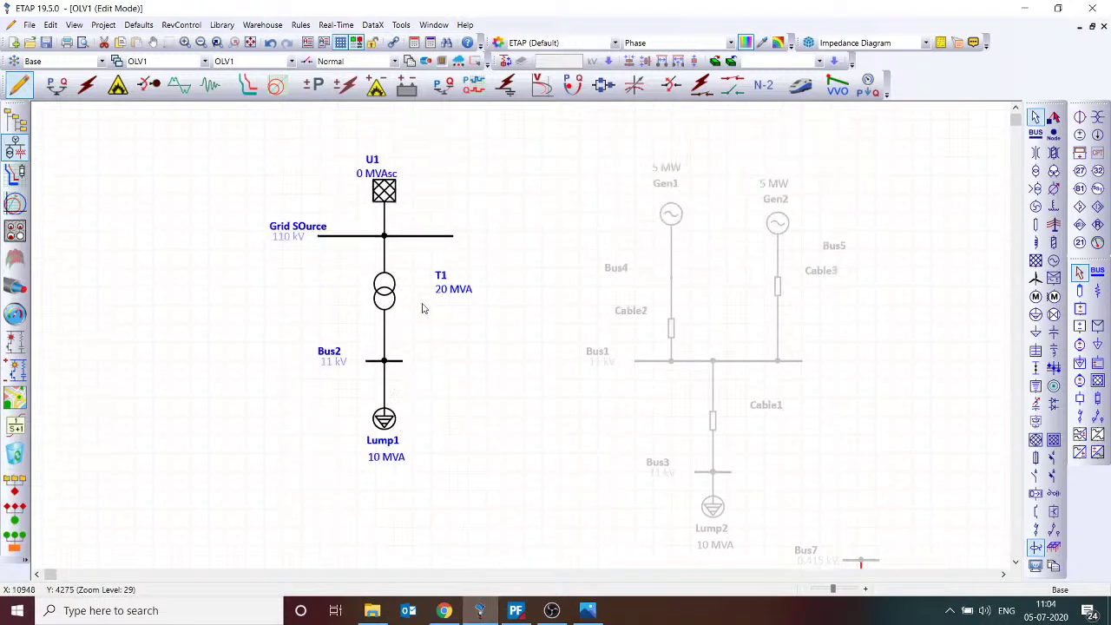
pyautogui.doubleClick(397, 294)
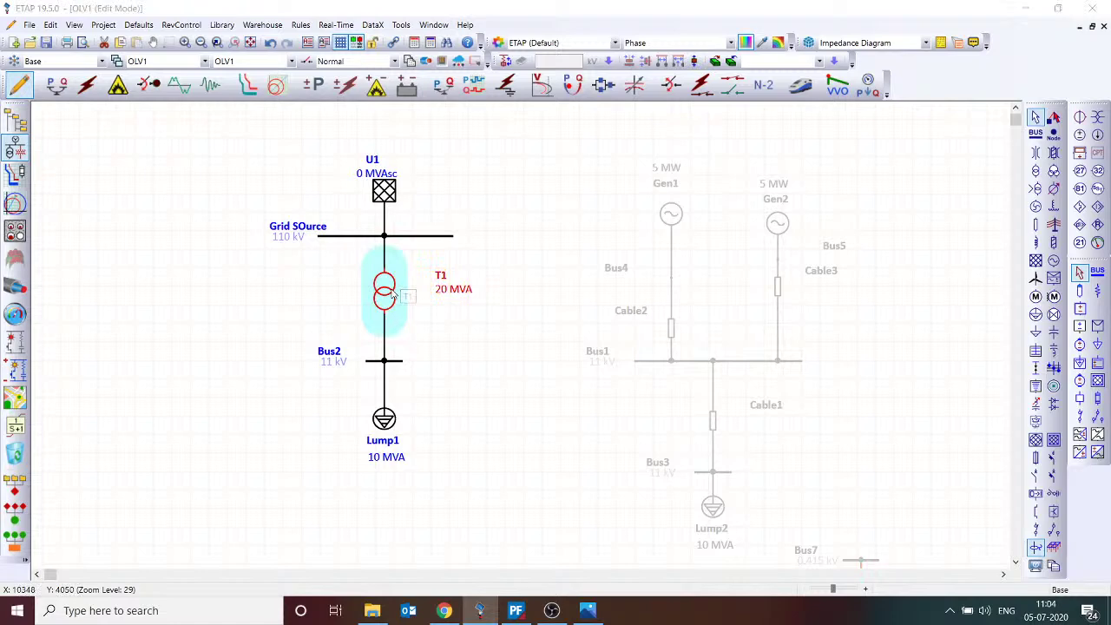
pyautogui.click(395, 107)
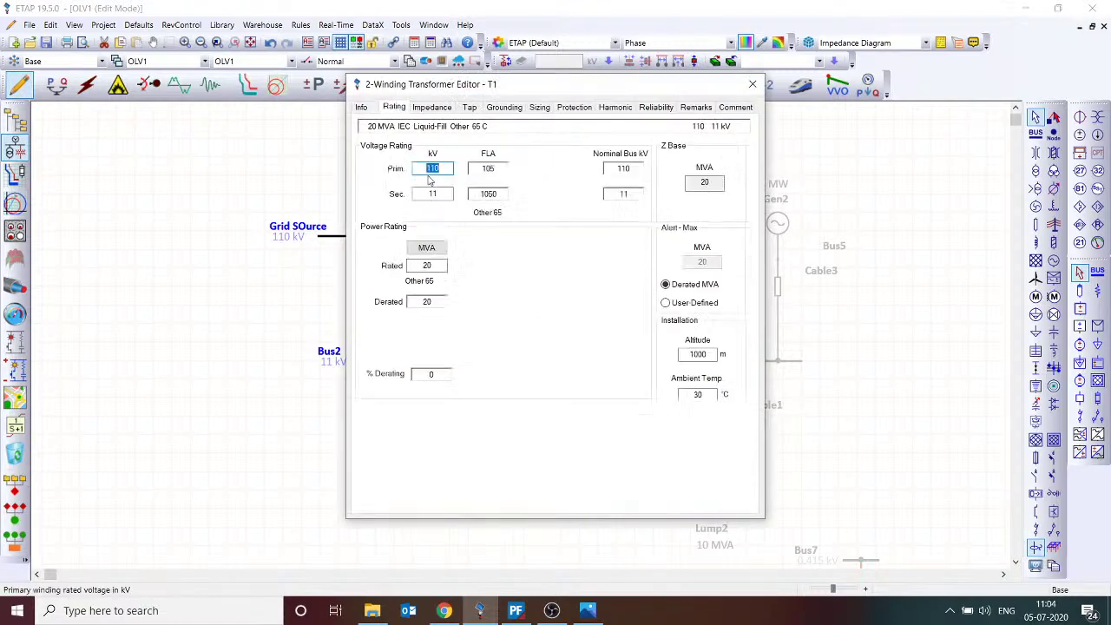
pyautogui.click(426, 248)
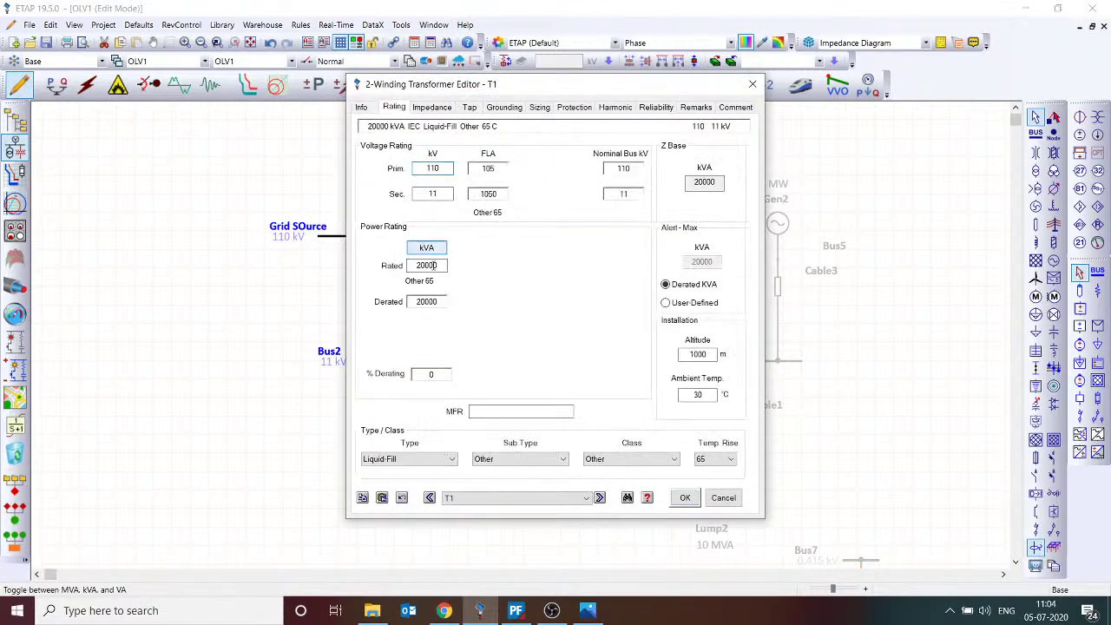
pyautogui.moveTo(426, 264); pyautogui.dragTo(483, 285)
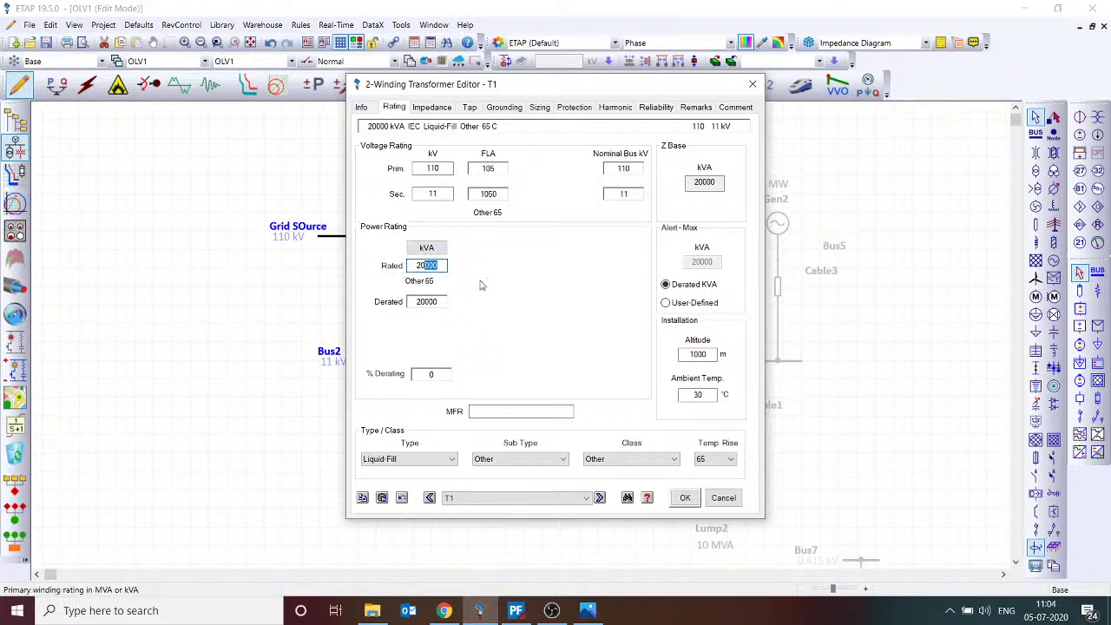
pyautogui.press('BackSpace')
pyautogui.press('Return')
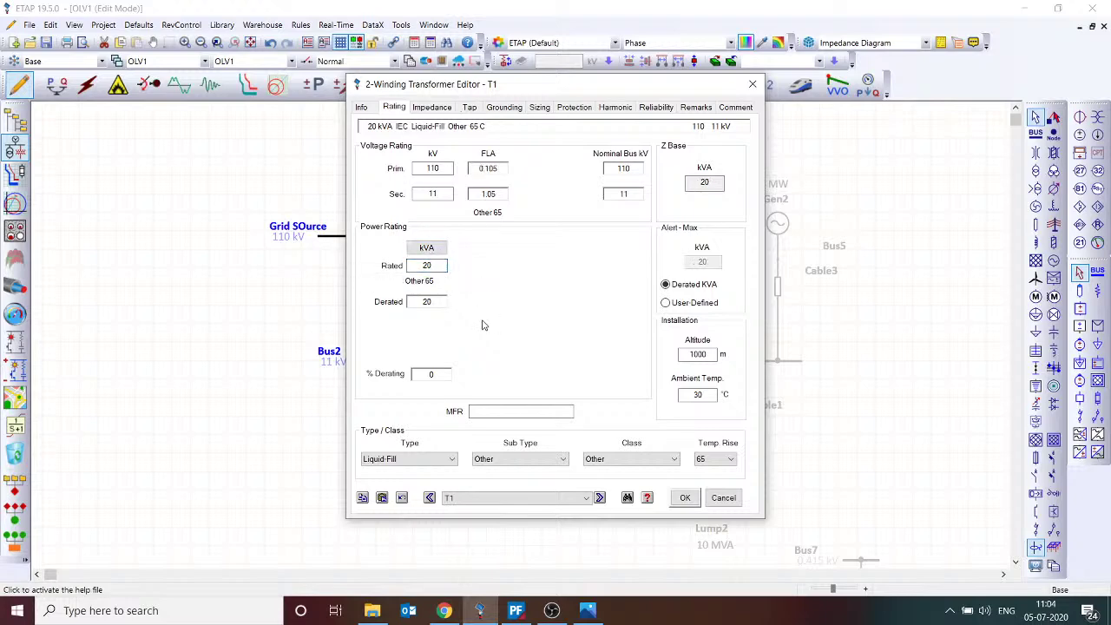
pyautogui.click(682, 500)
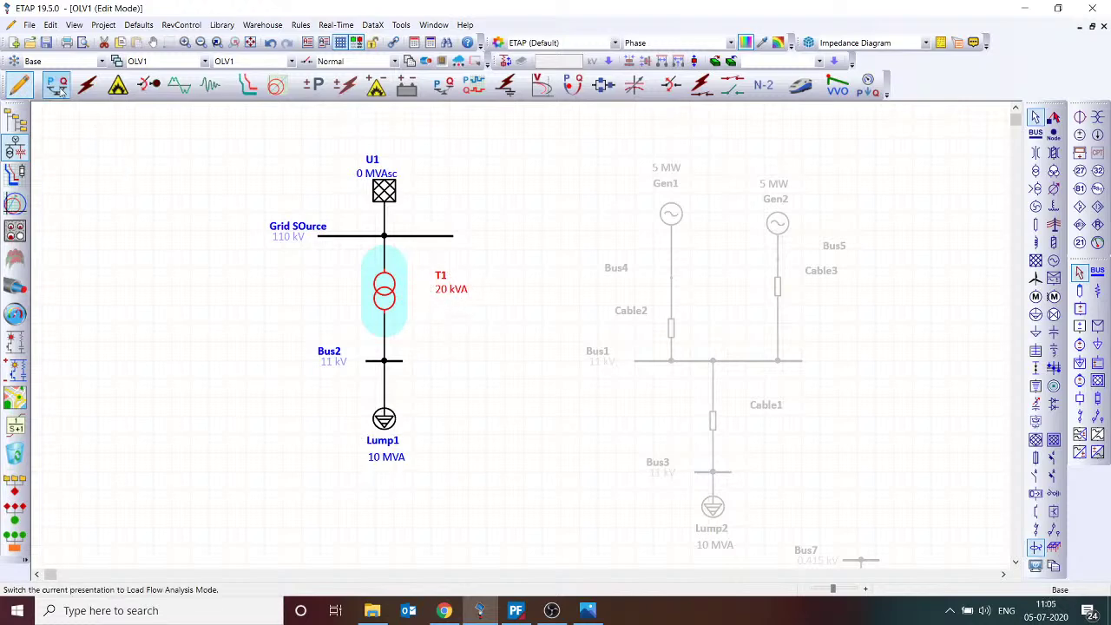
# - Switch to load flow analysis, run the load flow calculation for the network with transformer T1, and dismiss the resulting dialog
pyautogui.click(58, 87)
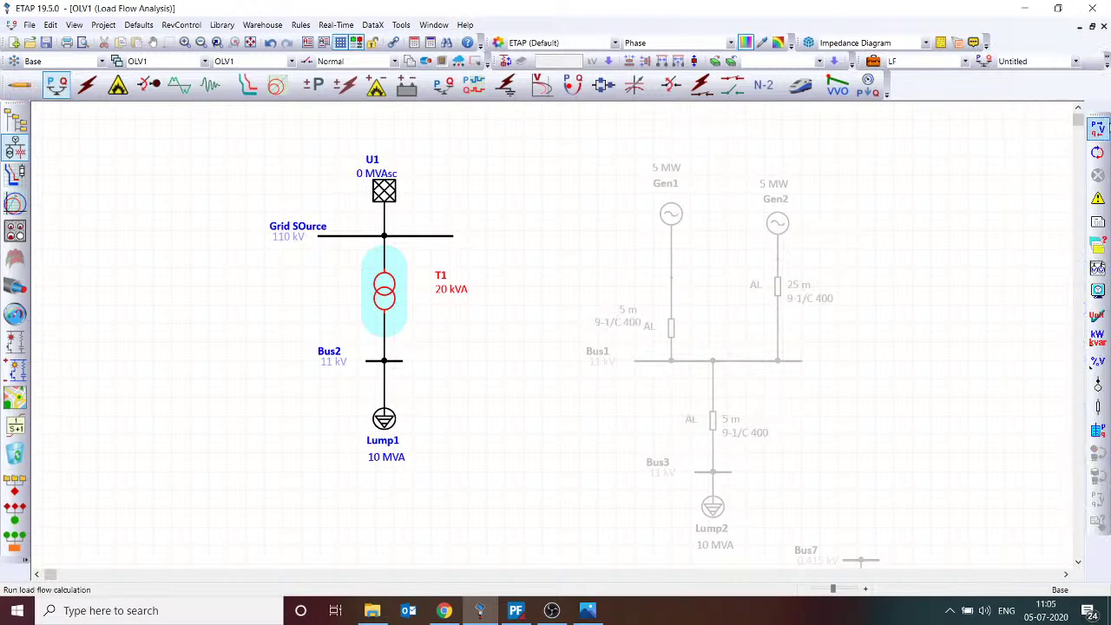
pyautogui.click(1100, 128)
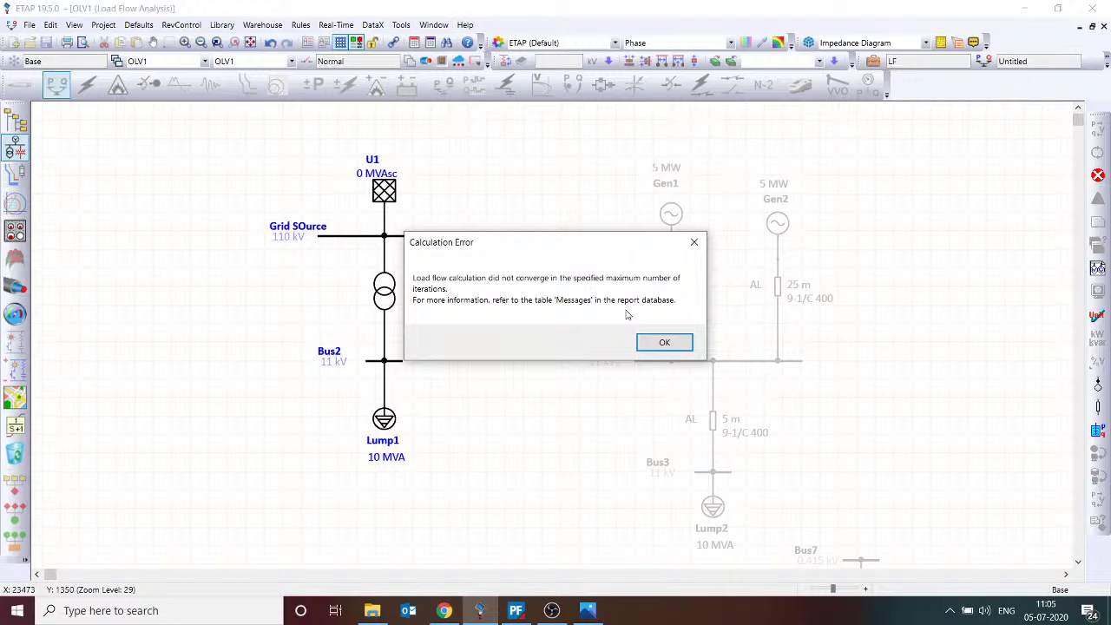
pyautogui.click(665, 342)
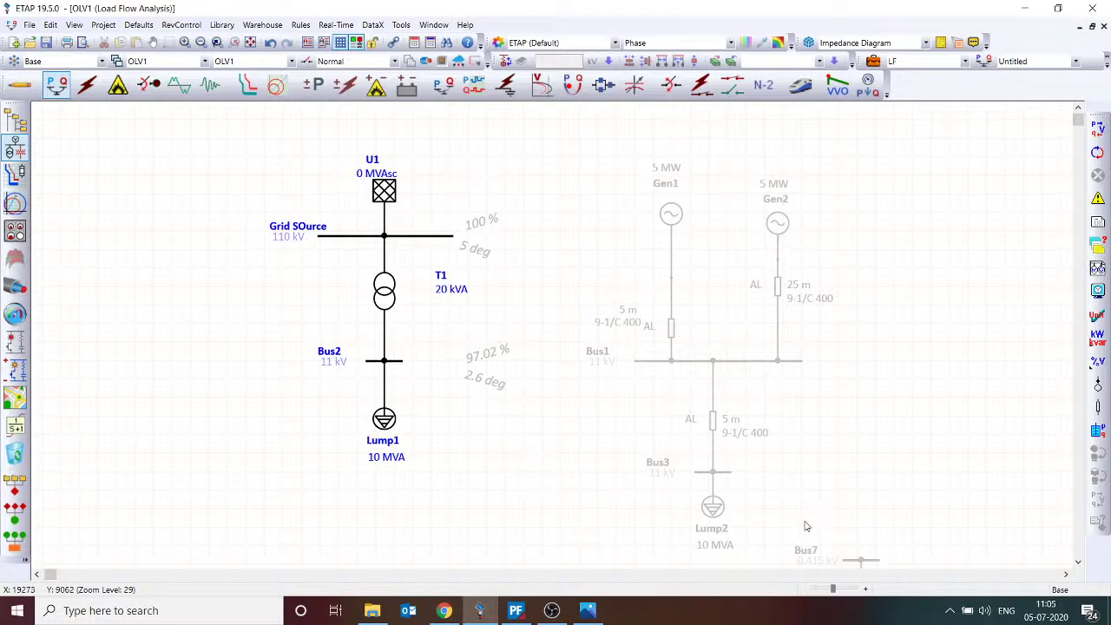
# - Inspect the library impedance data of the copper cable below Bus7 and close its editor without changes
pyautogui.scroll(-3, 856, 513)
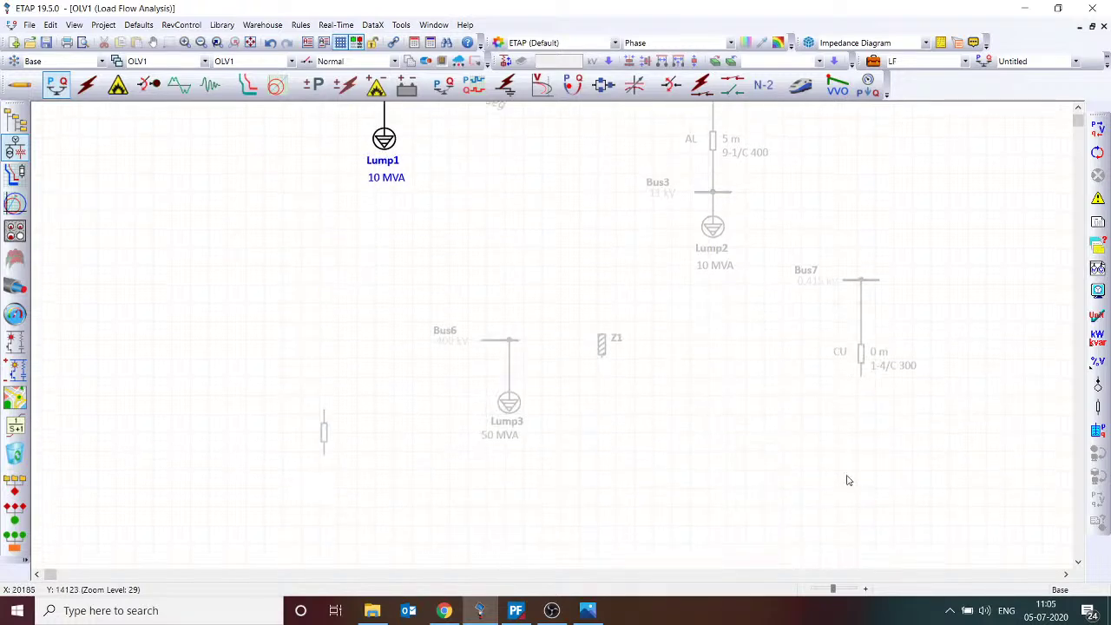
pyautogui.doubleClick(862, 356)
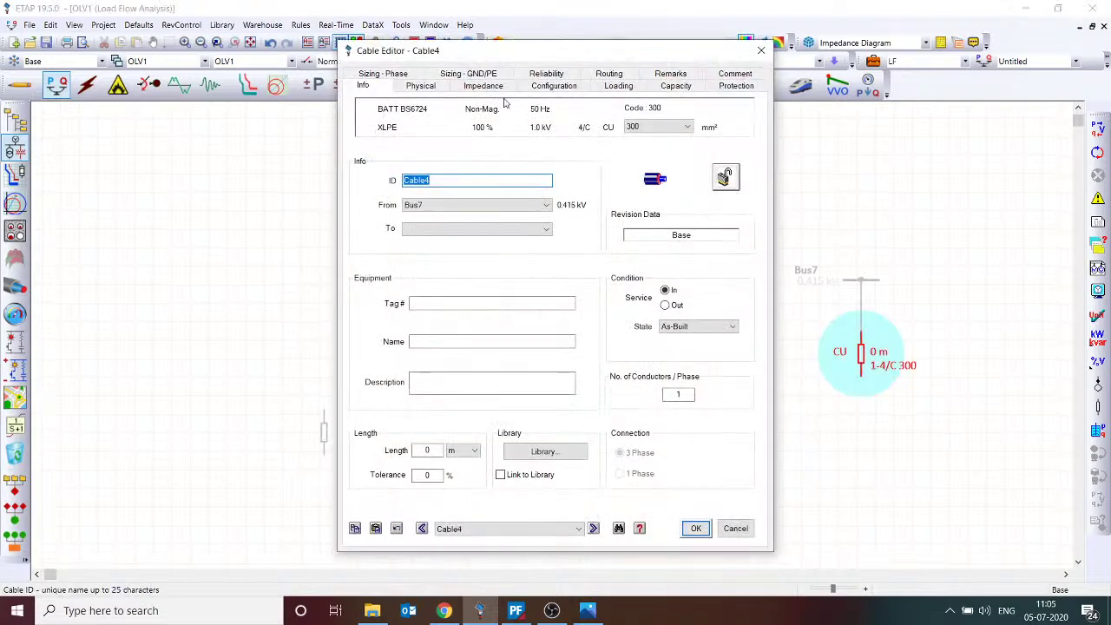
pyautogui.click(497, 87)
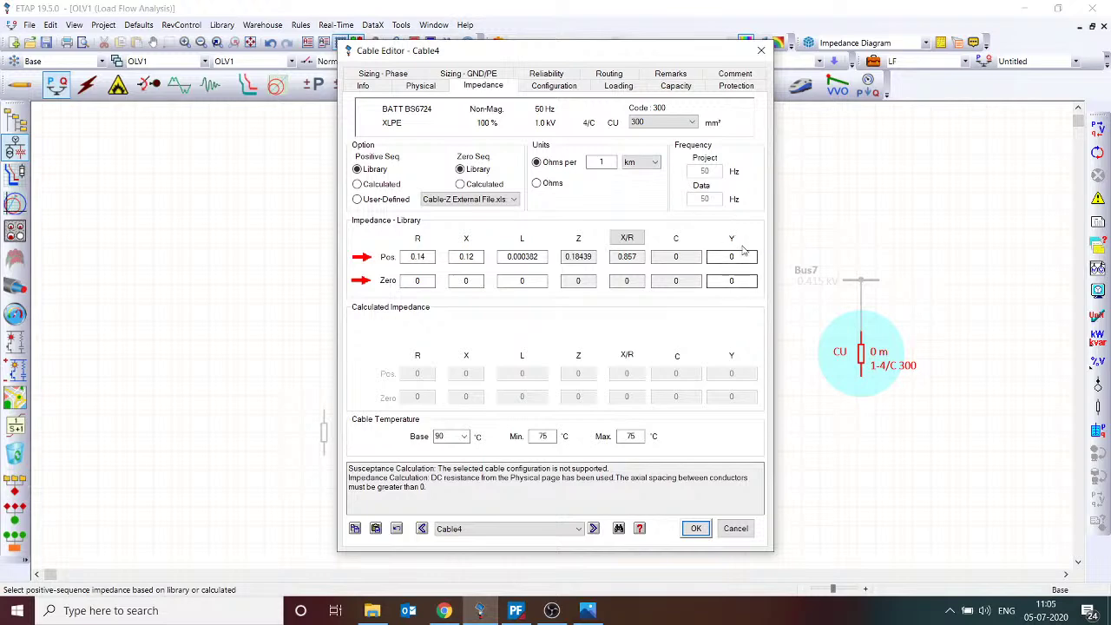
pyautogui.click(736, 529)
pyautogui.scroll(3, 836, 474)
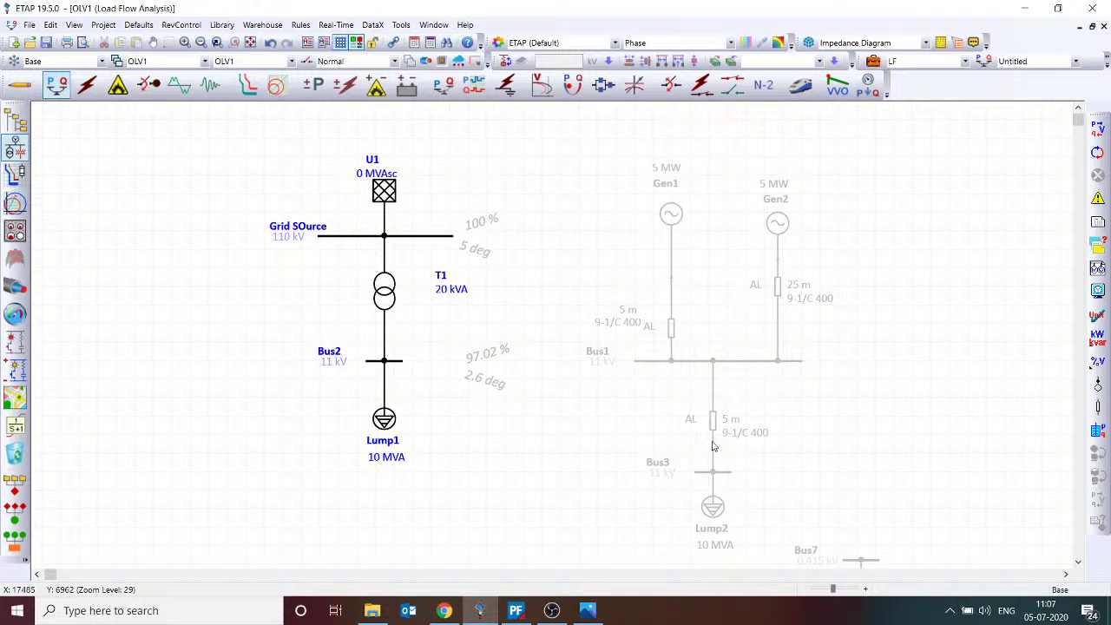
# - Switch to Chrome and look through the PowerProjects YouTube uploads from the newest to the oldest, returning to the start of the list
pyautogui.moveTo(447, 608)
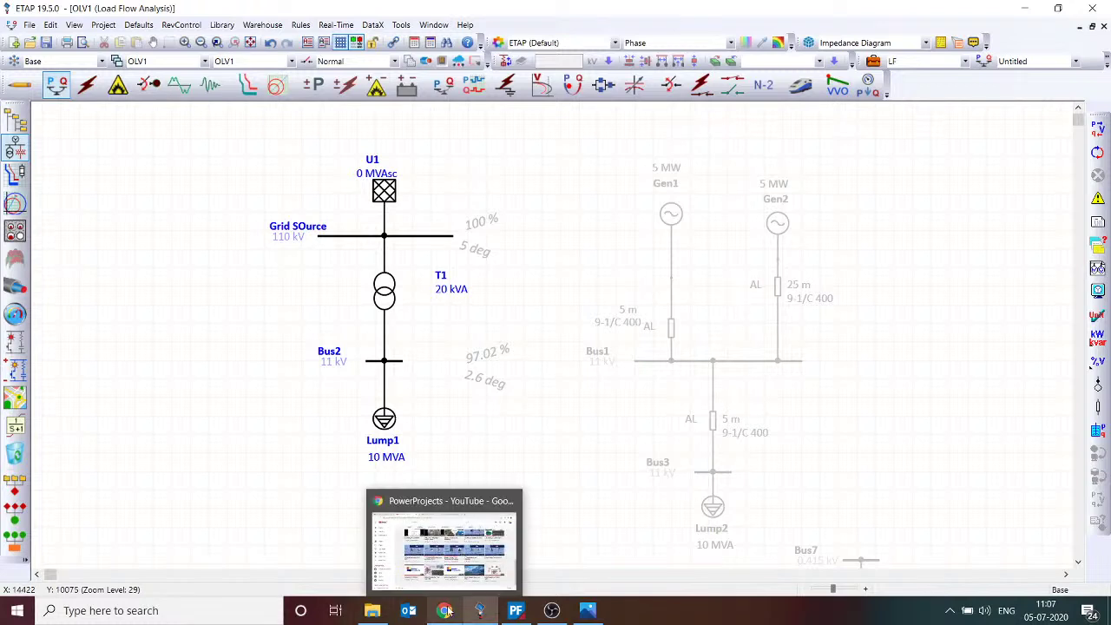
pyautogui.click(447, 543)
pyautogui.scroll(10, 521, 355)
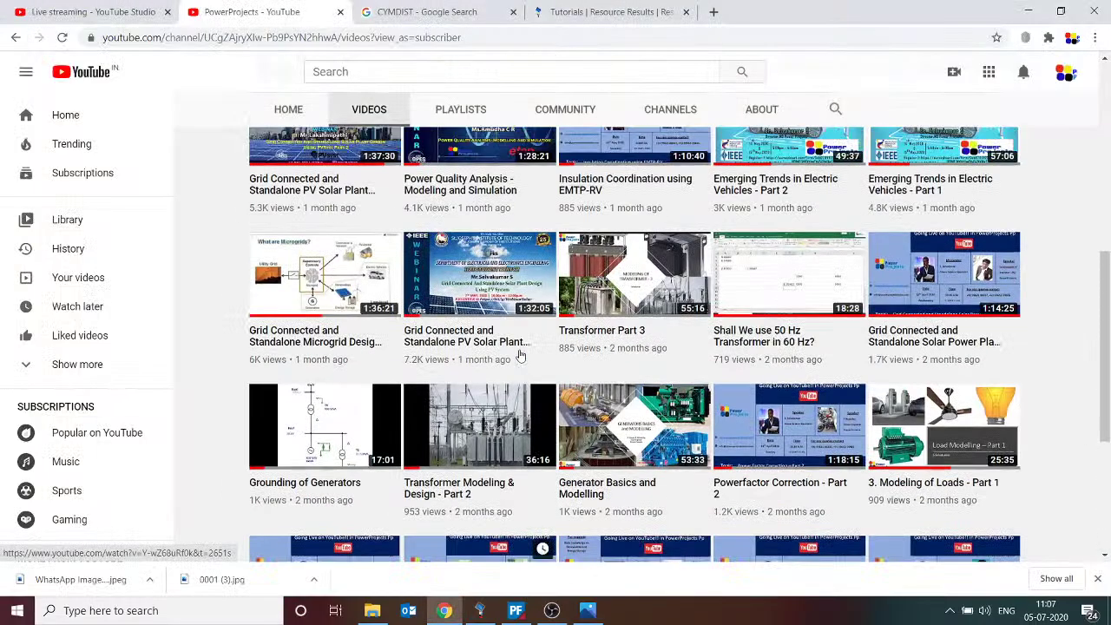
pyautogui.scroll(-1, 536, 343)
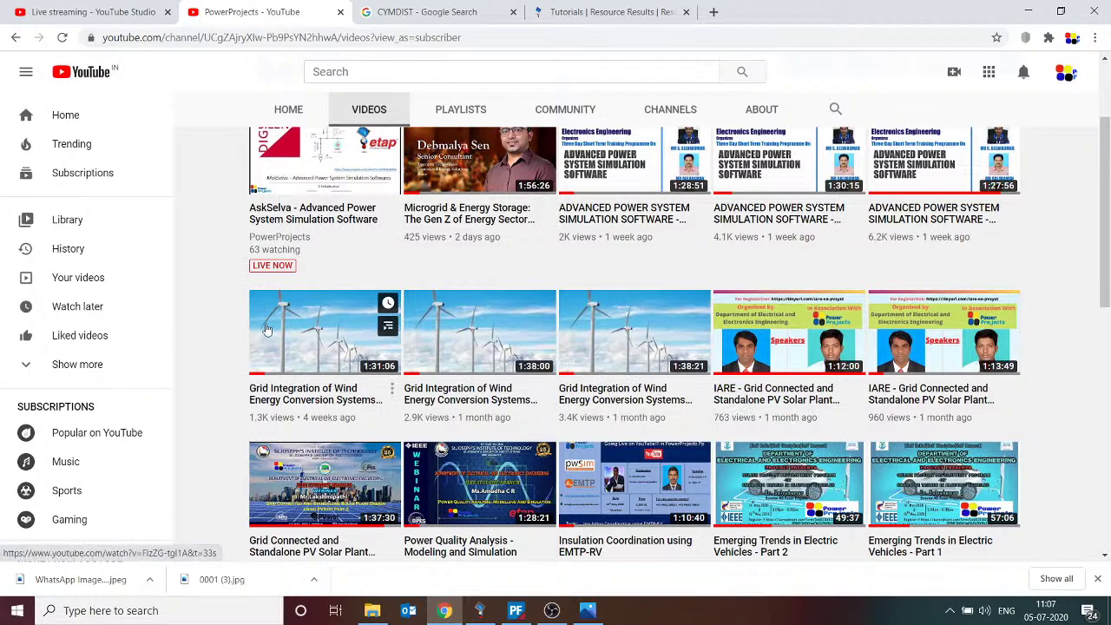
pyautogui.scroll(-3, 707, 377)
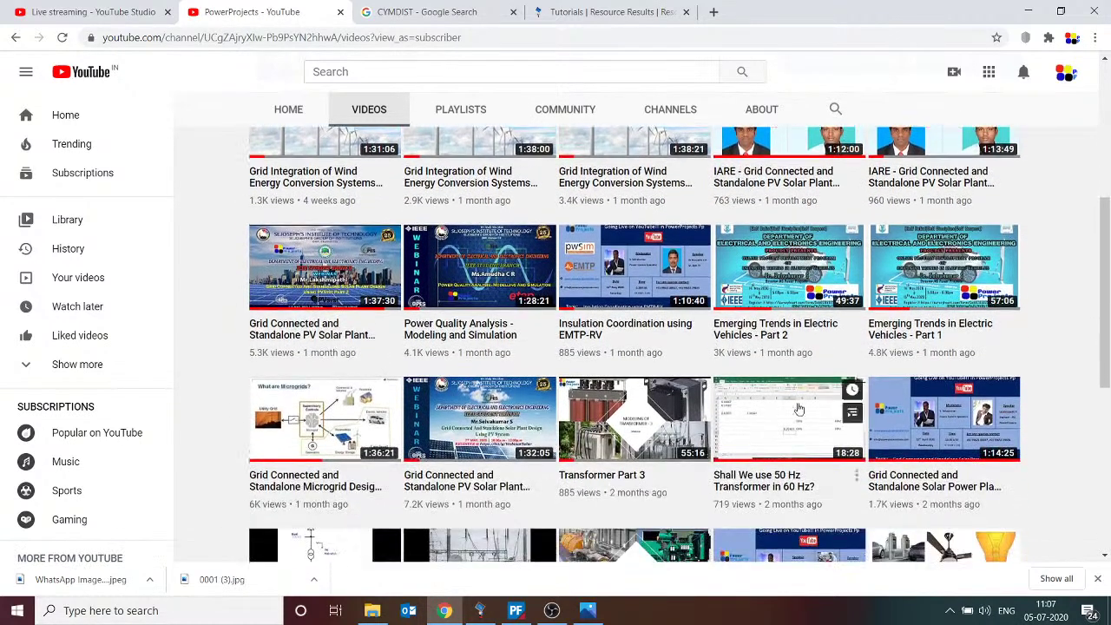
pyautogui.scroll(1, 799, 408)
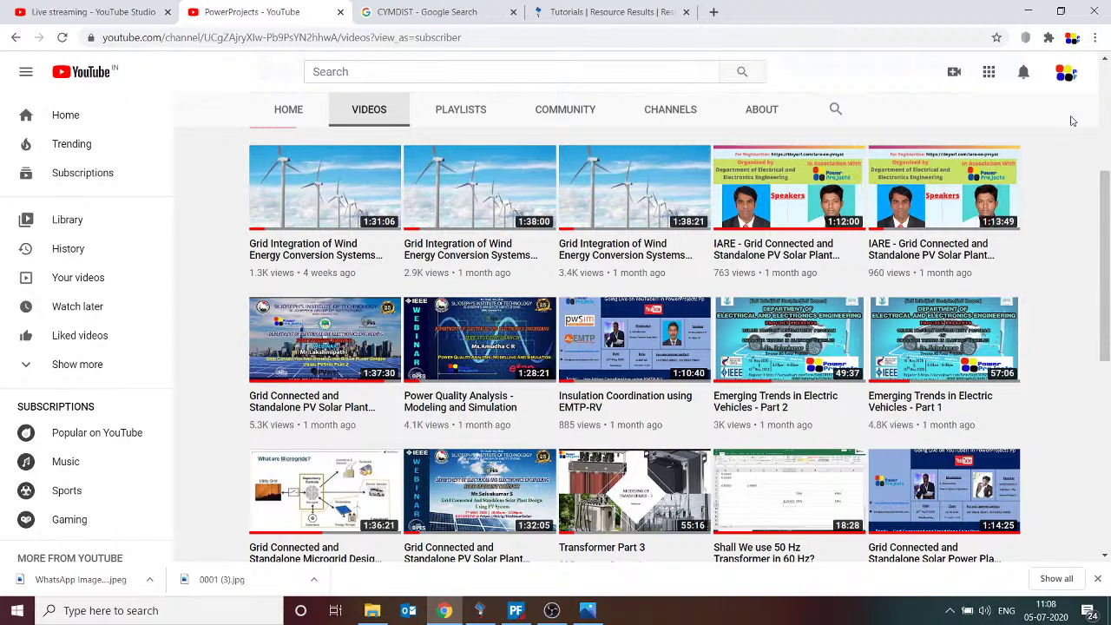
pyautogui.scroll(-1, 1050, 124)
pyautogui.scroll(-3, 1049, 124)
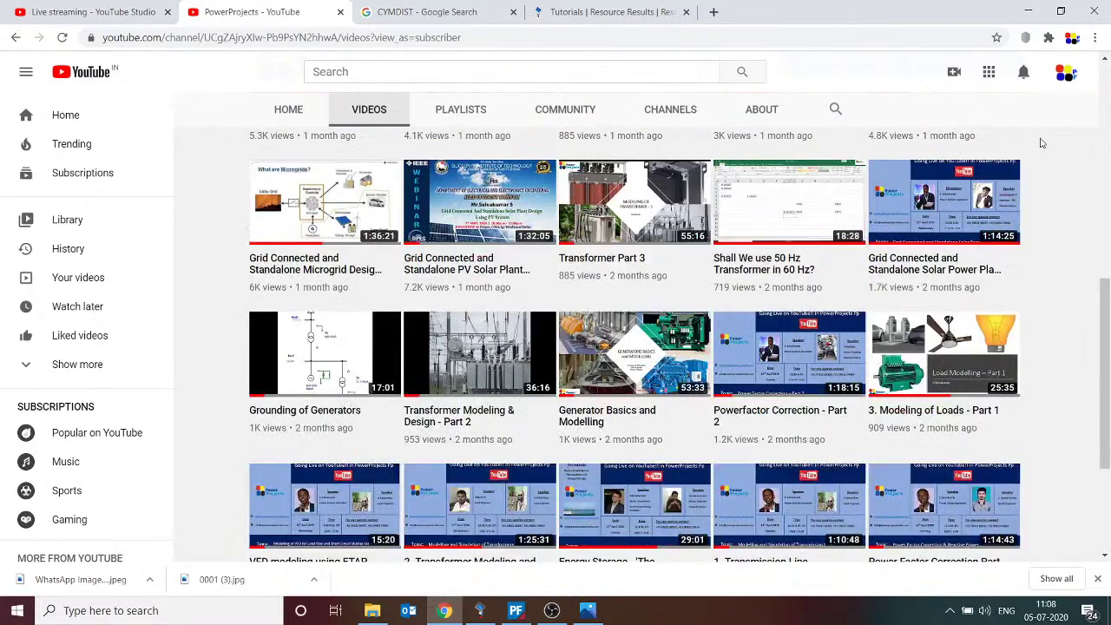
pyautogui.scroll(-3, 1040, 137)
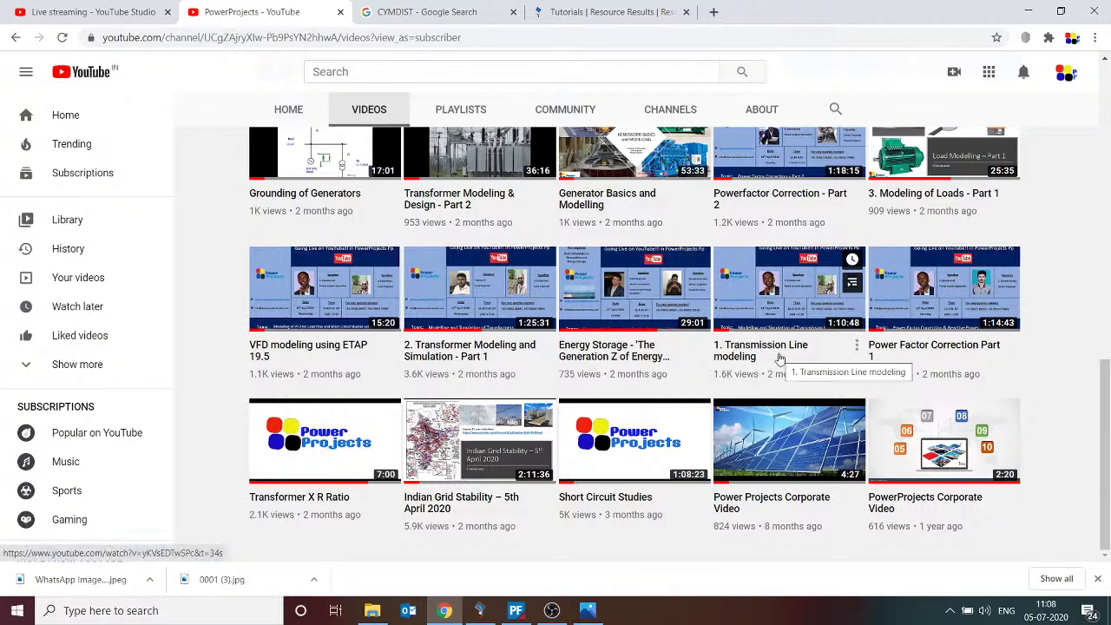
pyautogui.scroll(10, 780, 358)
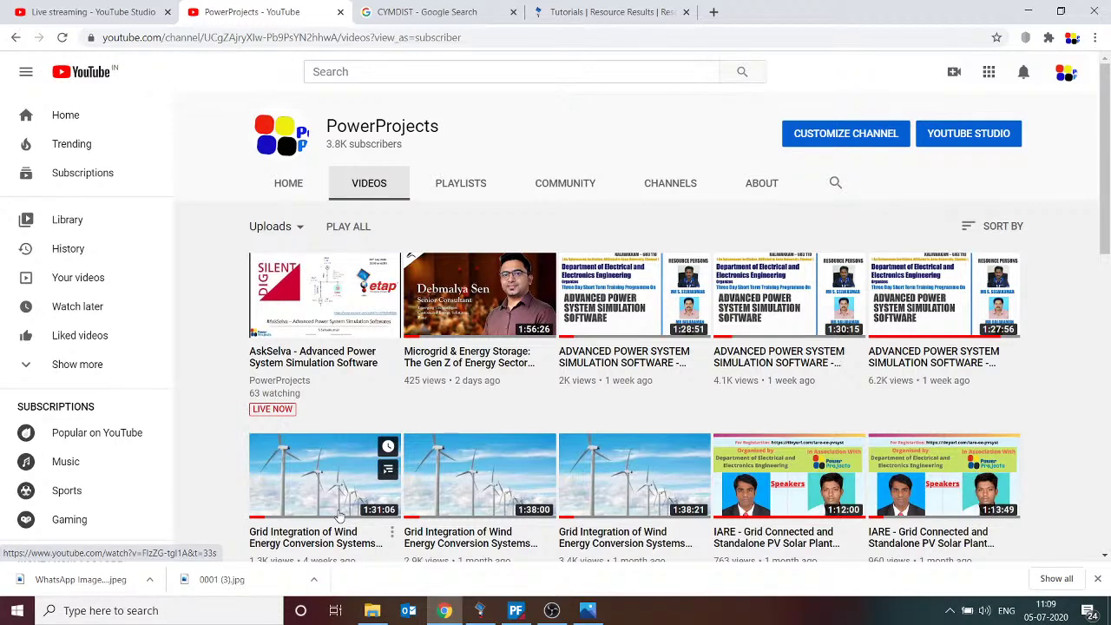
# - Show the ETAP website's webinars page, glance at the grid diagram in PowerFactory and return to Chrome
pyautogui.click(646, 15)
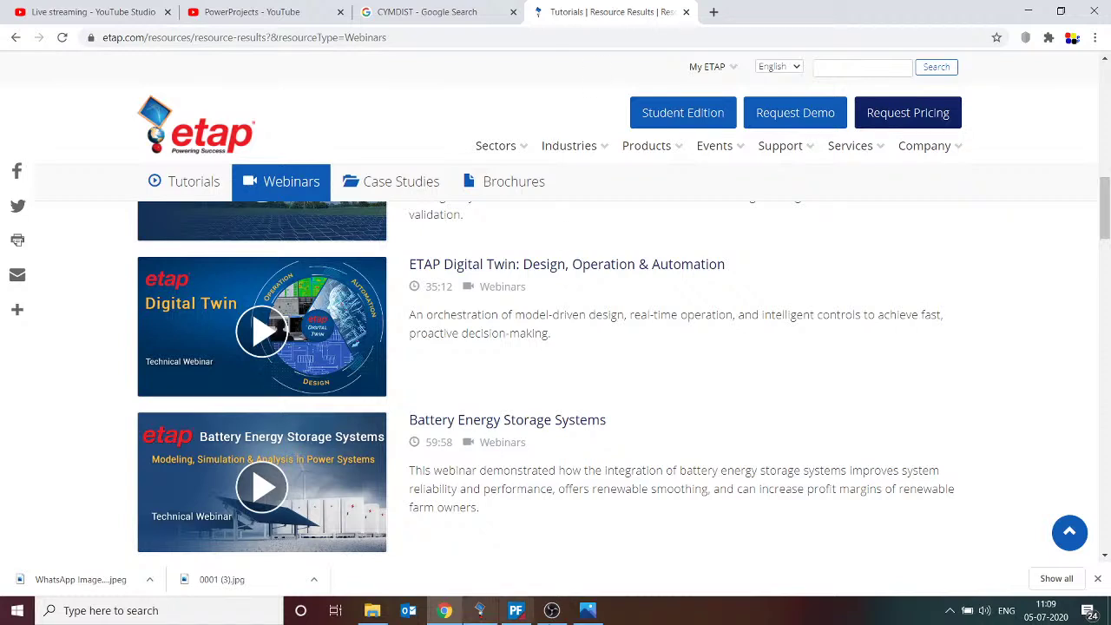
pyautogui.click(516, 611)
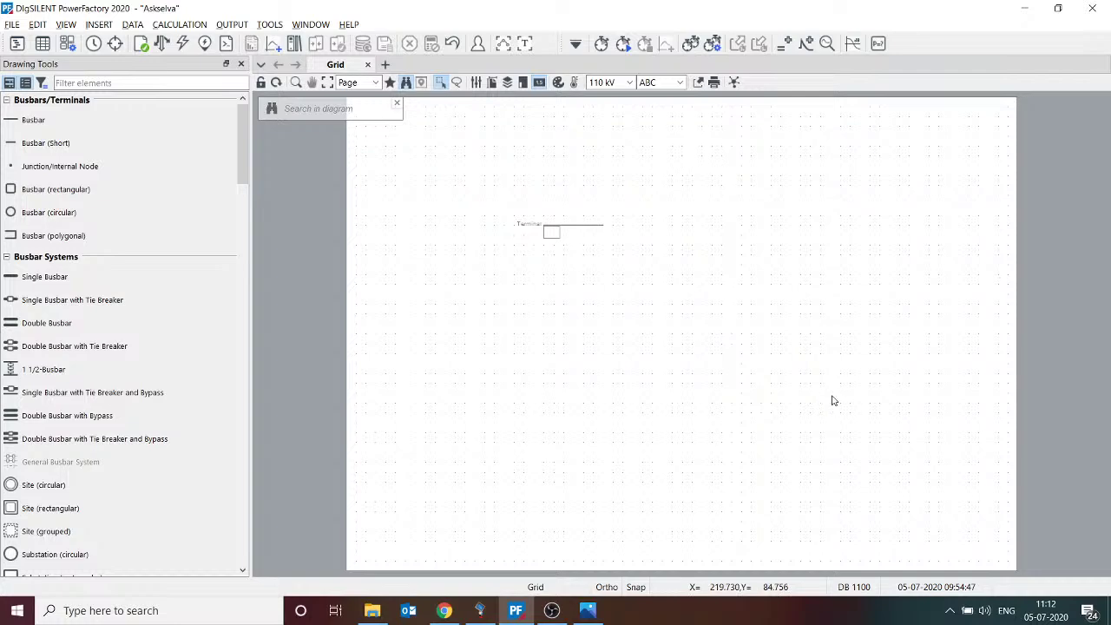
pyautogui.click(444, 611)
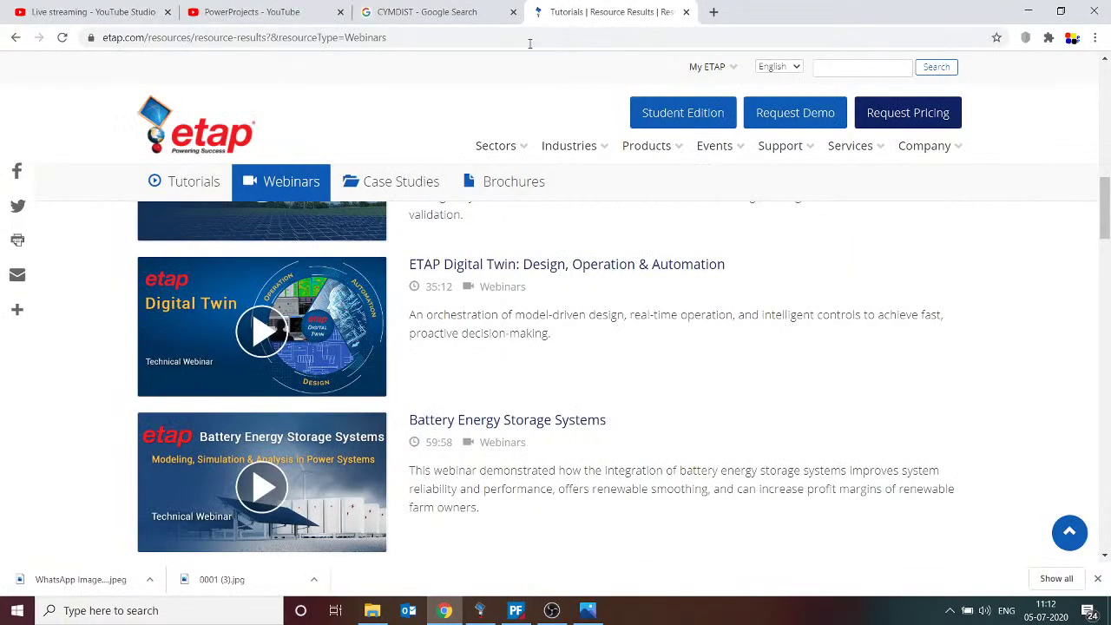
# - Search Google in a new tab for "powerworld" and refine the search to "powerworld software"
pyautogui.click(714, 12)
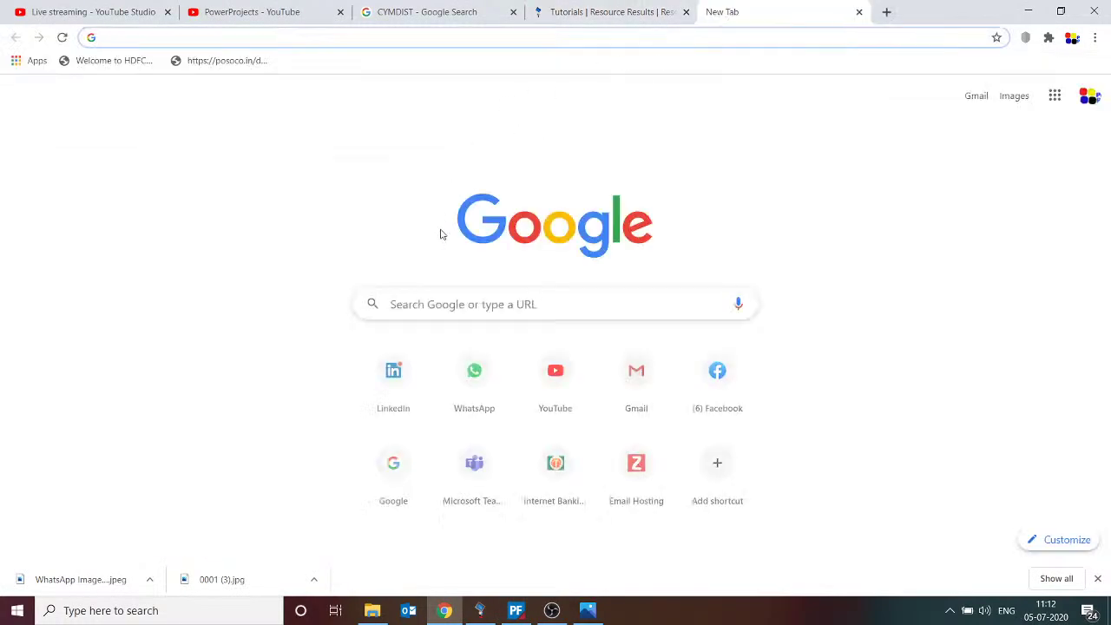
pyautogui.click(415, 302)
pyautogui.write('power')
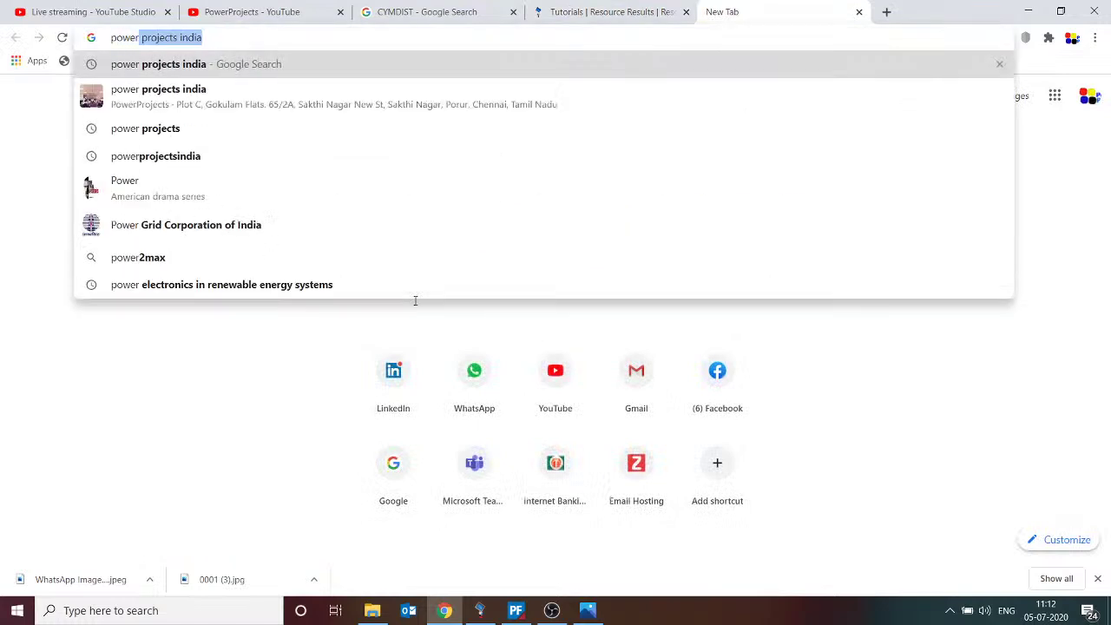
pyautogui.write('world')
pyautogui.press('Return')
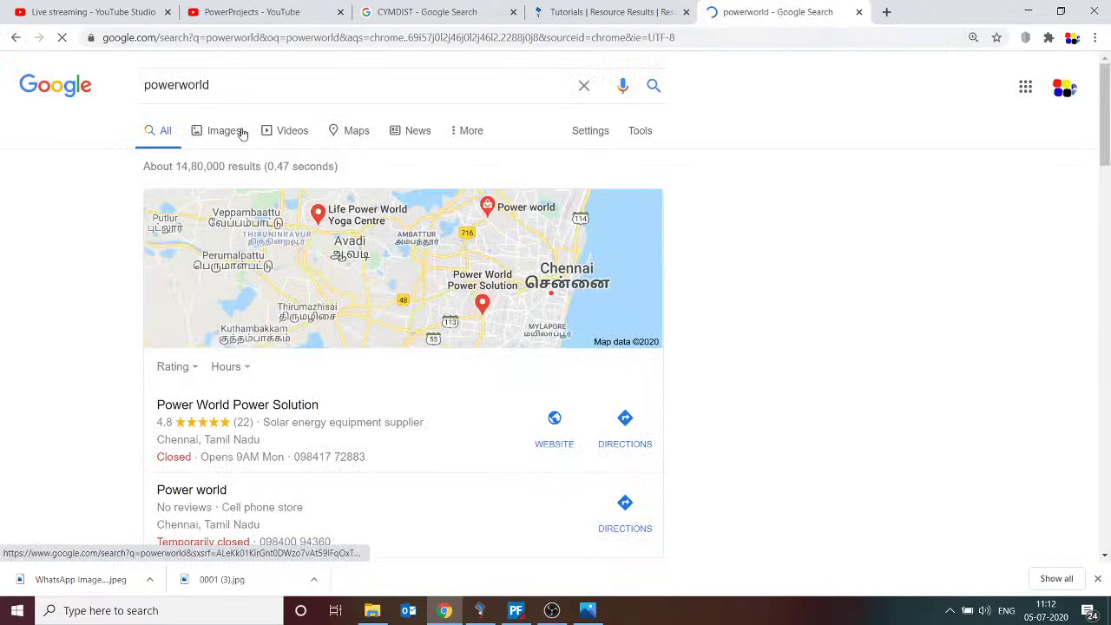
pyautogui.click(261, 84)
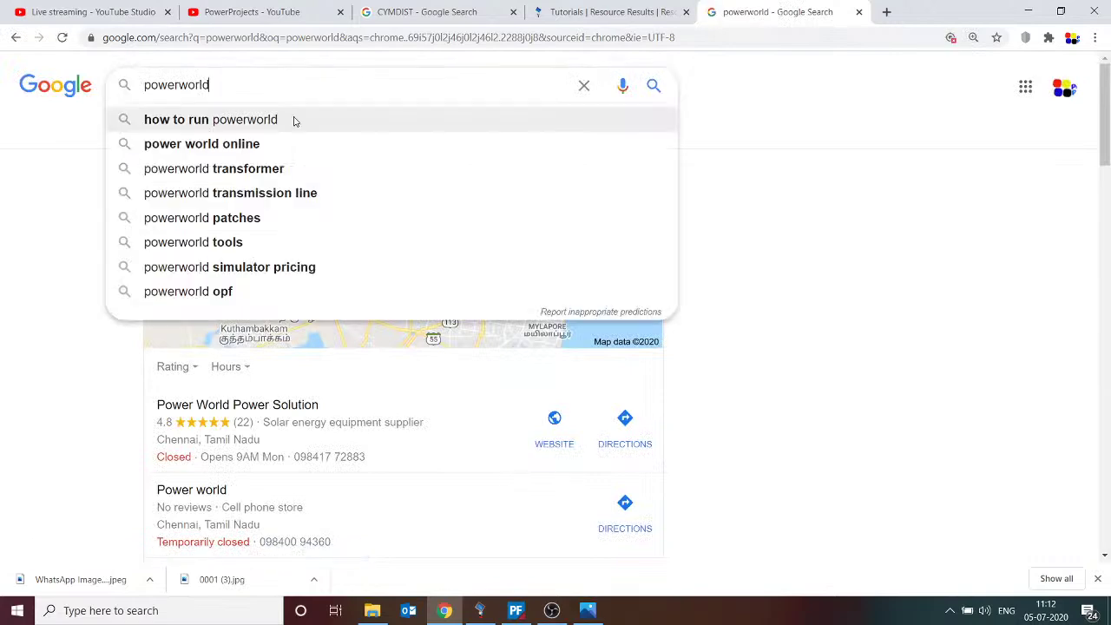
pyautogui.write('software')
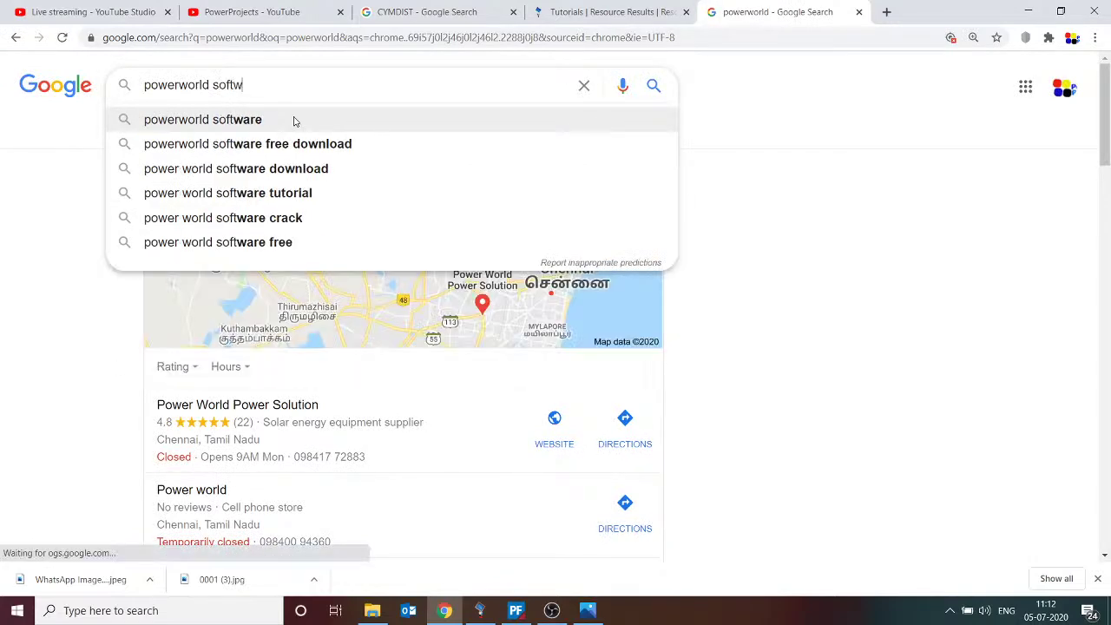
pyautogui.click(293, 122)
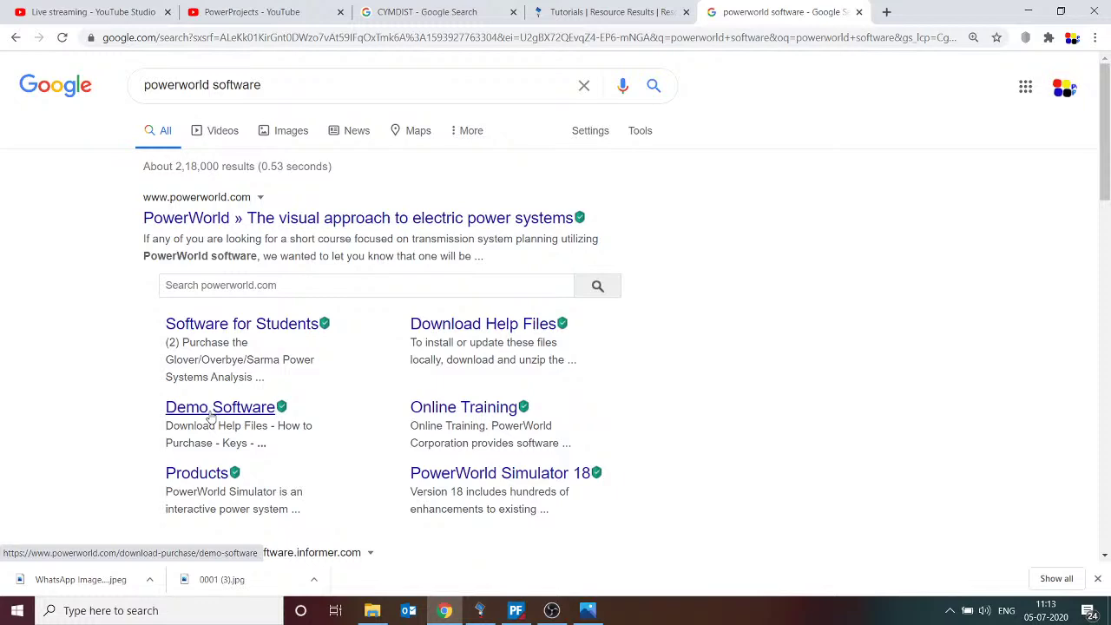
# - Browse the image results for PowerWorld software and revisit the older uploads on the PowerProjects YouTube channel
pyautogui.click(284, 132)
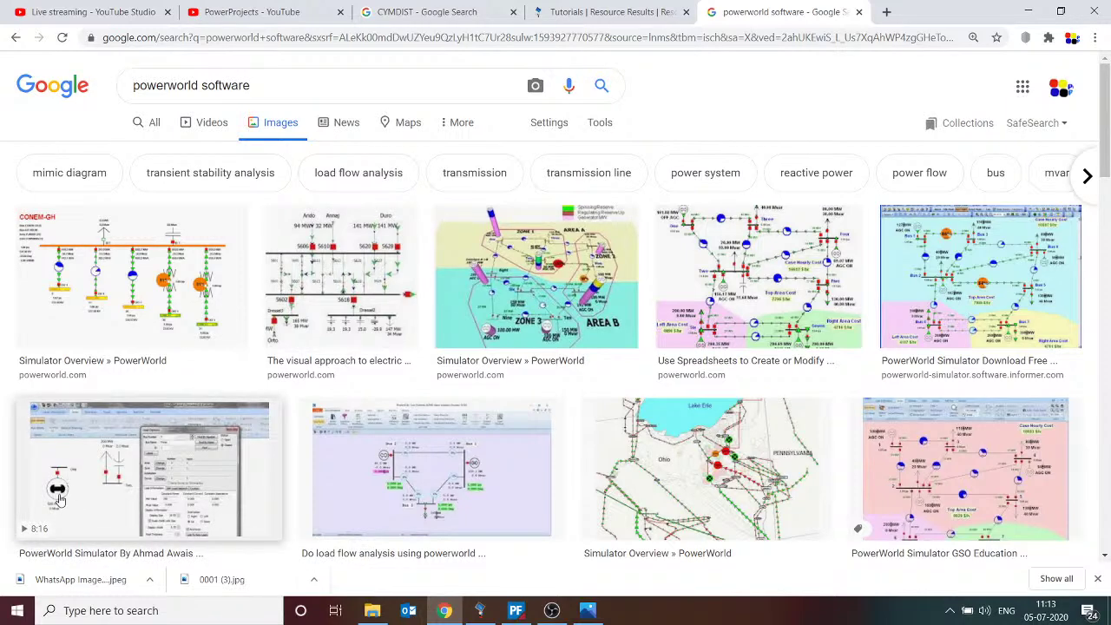
pyautogui.scroll(-2, 119, 452)
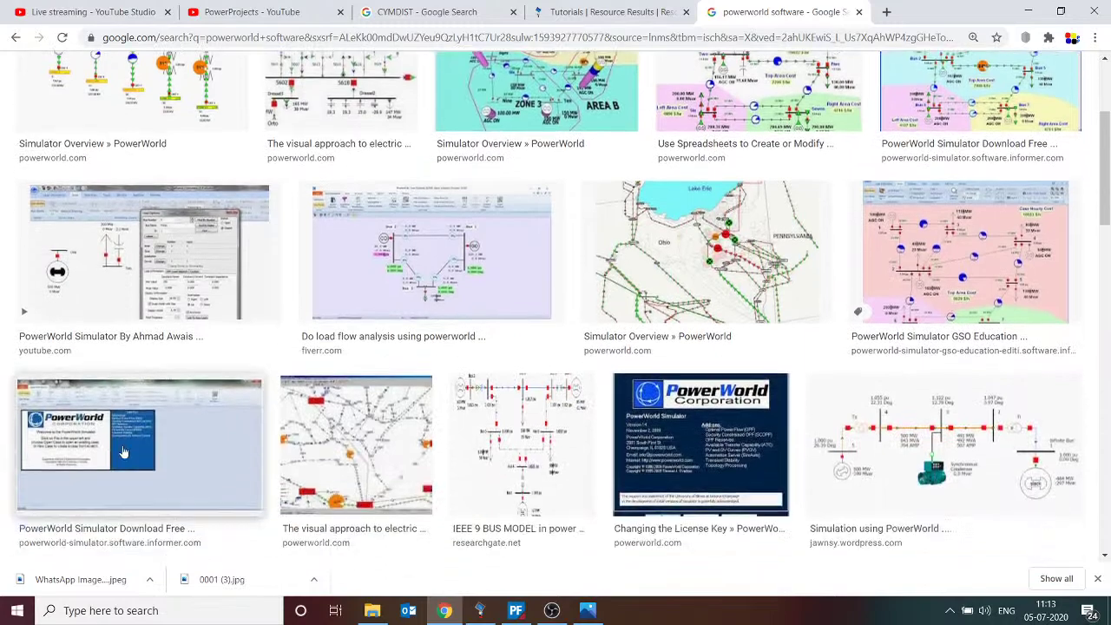
pyautogui.scroll(-2, 227, 317)
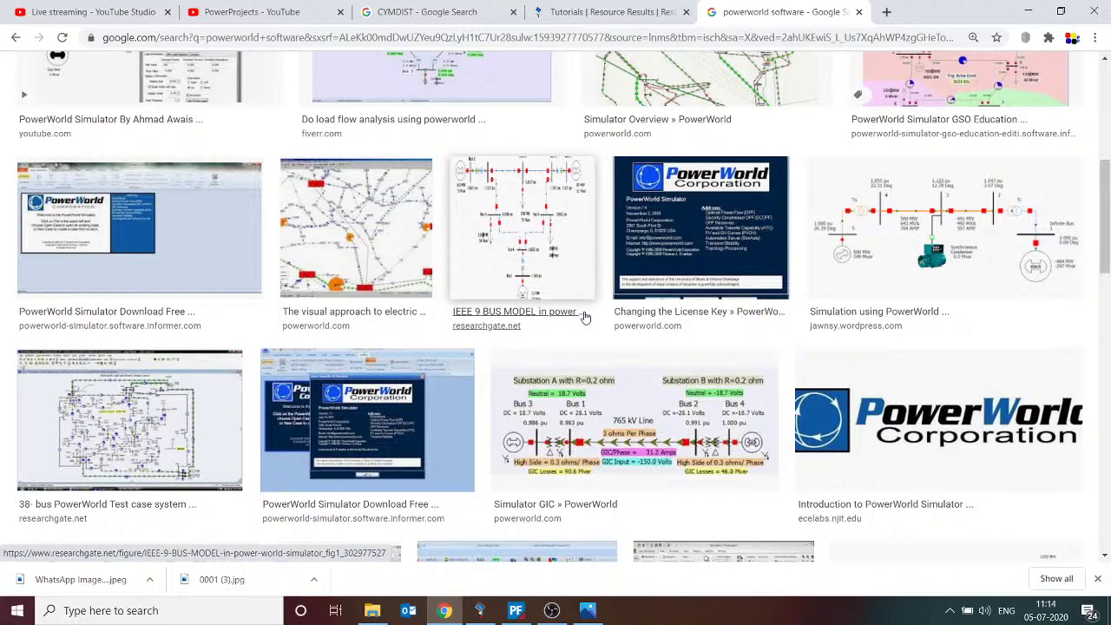
pyautogui.click(295, 12)
pyautogui.scroll(-5, 415, 344)
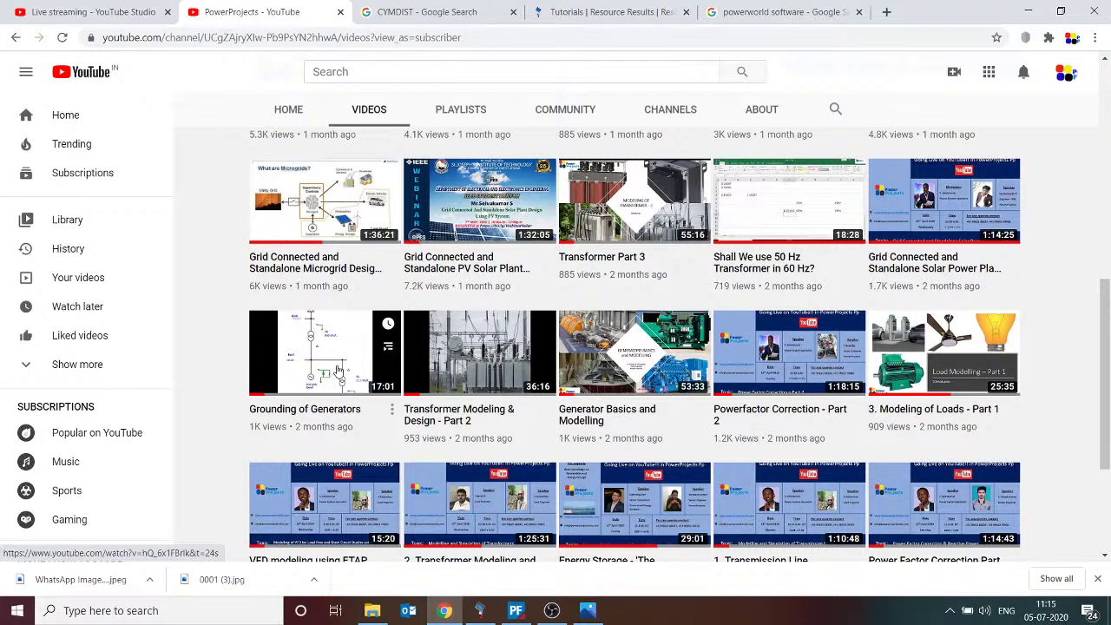
# - Return to ETAP and select Bus1 in an enlarged view of the one-line diagram
pyautogui.click(479, 610)
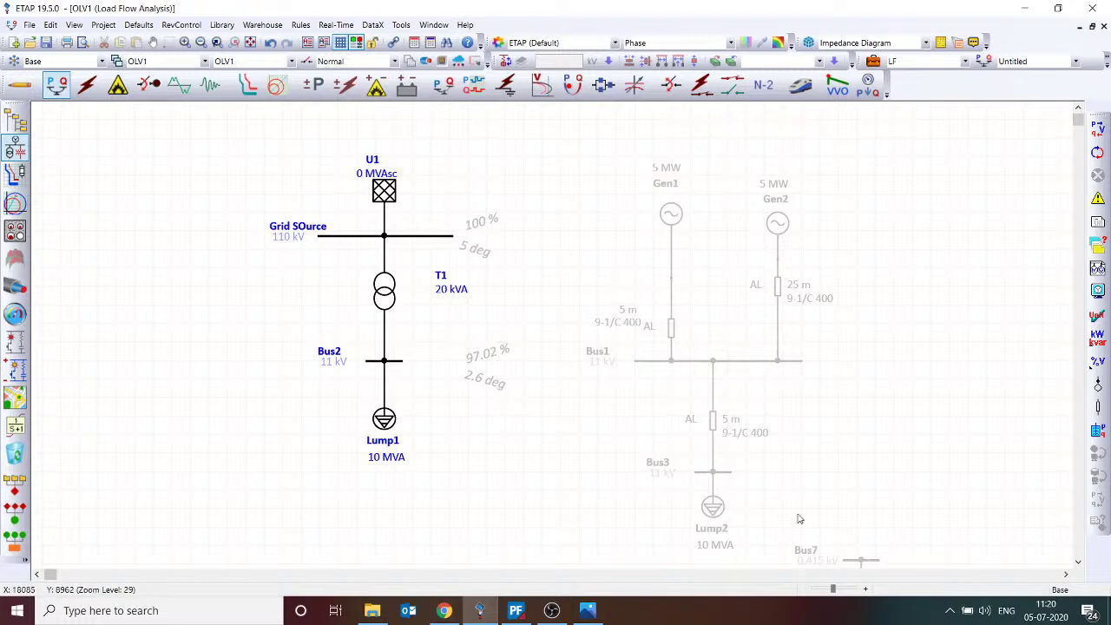
pyautogui.scroll(2, 851, 354)
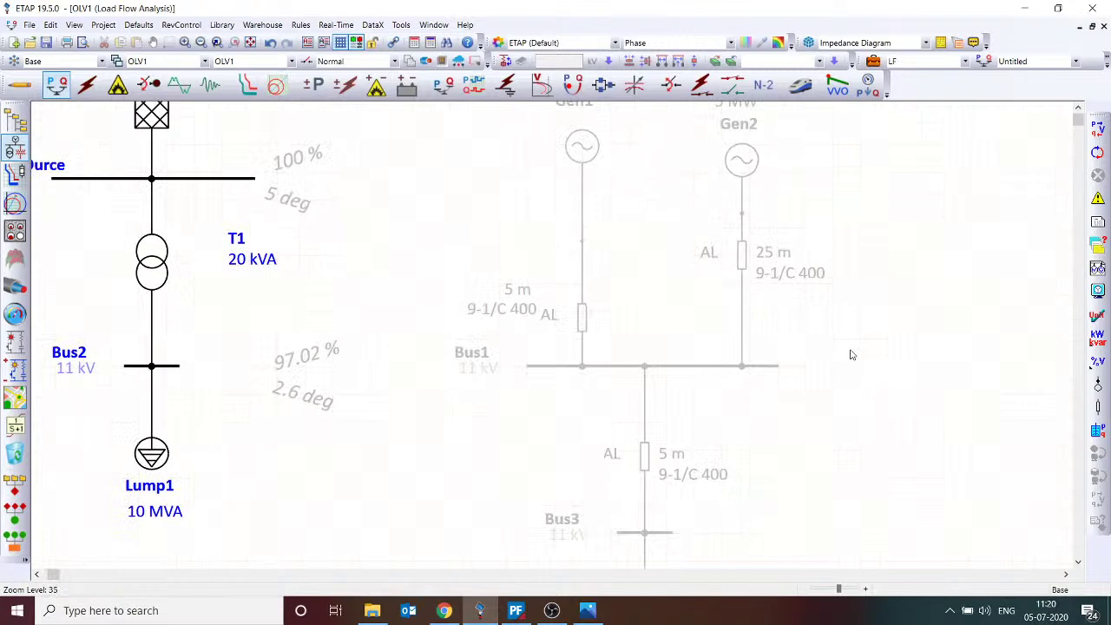
pyautogui.click(783, 367)
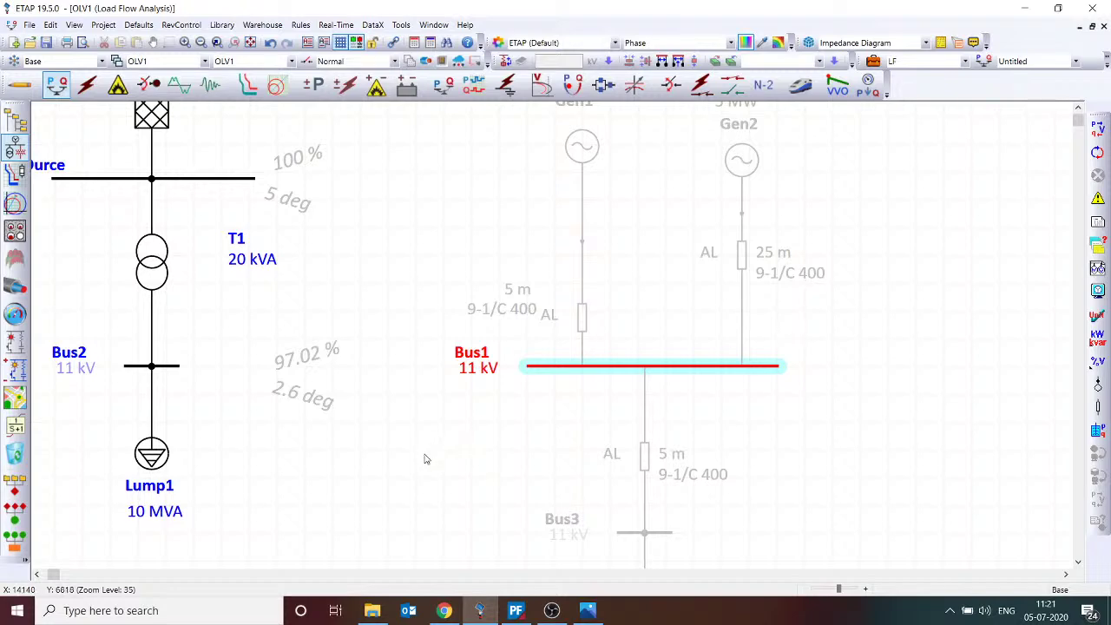
# - Close the Ask Selva image and open the Poster 1 image from the parent Askselva folder in File Explorer
pyautogui.click(594, 613)
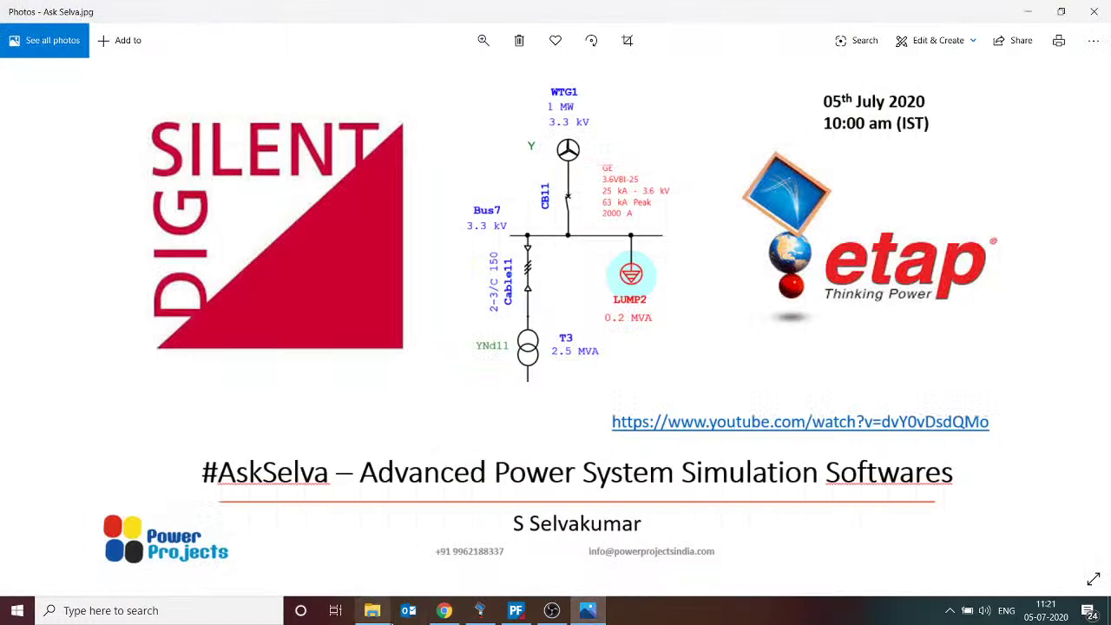
pyautogui.click(1094, 11)
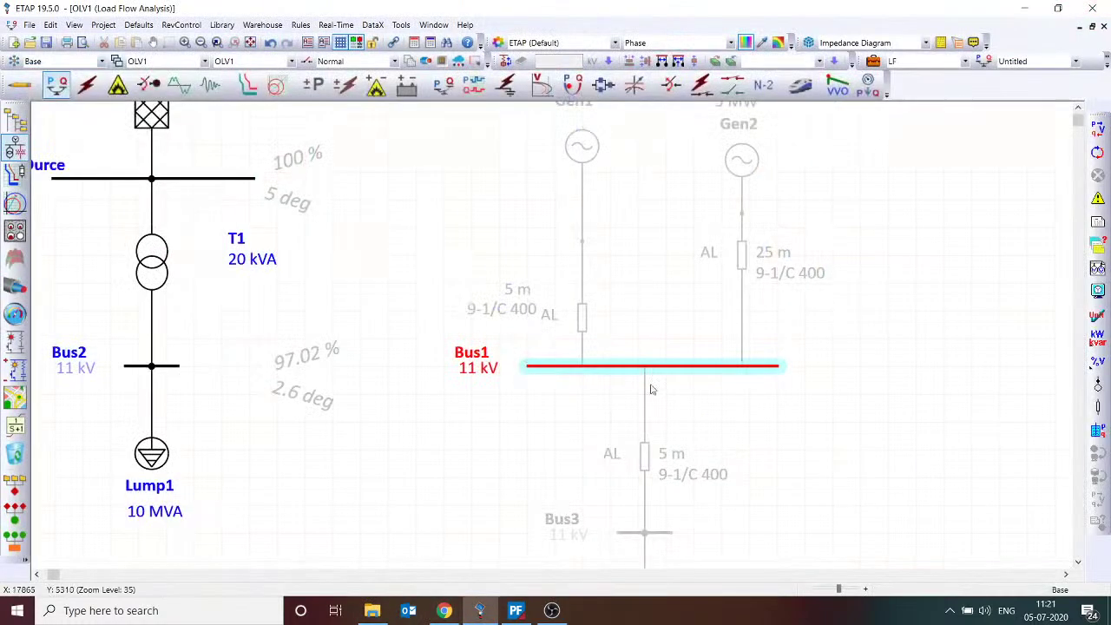
pyautogui.click(372, 610)
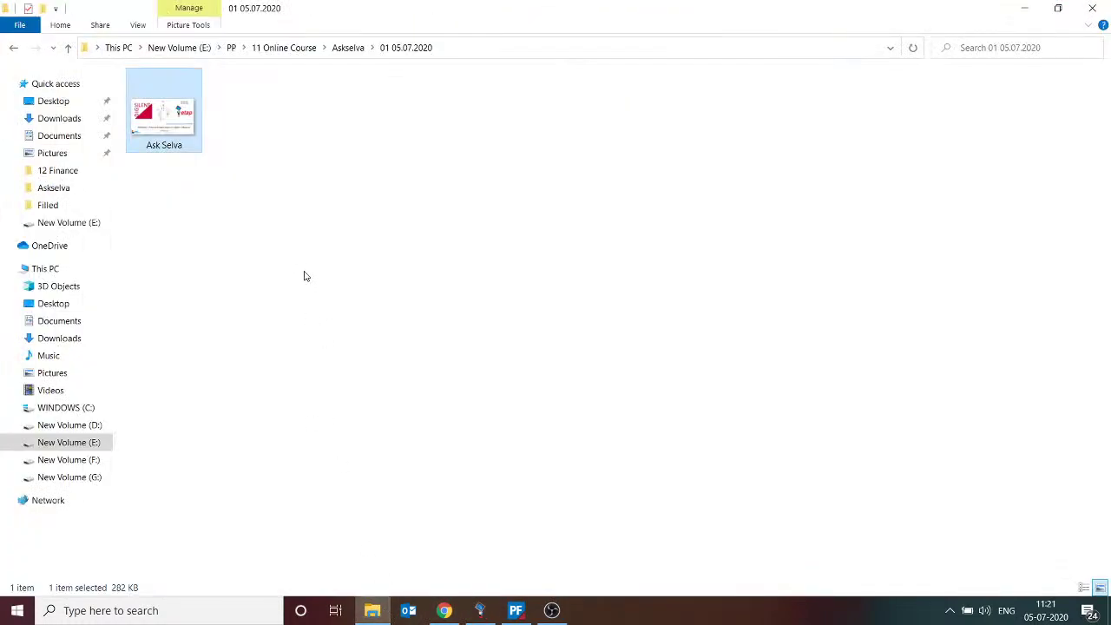
pyautogui.click(348, 47)
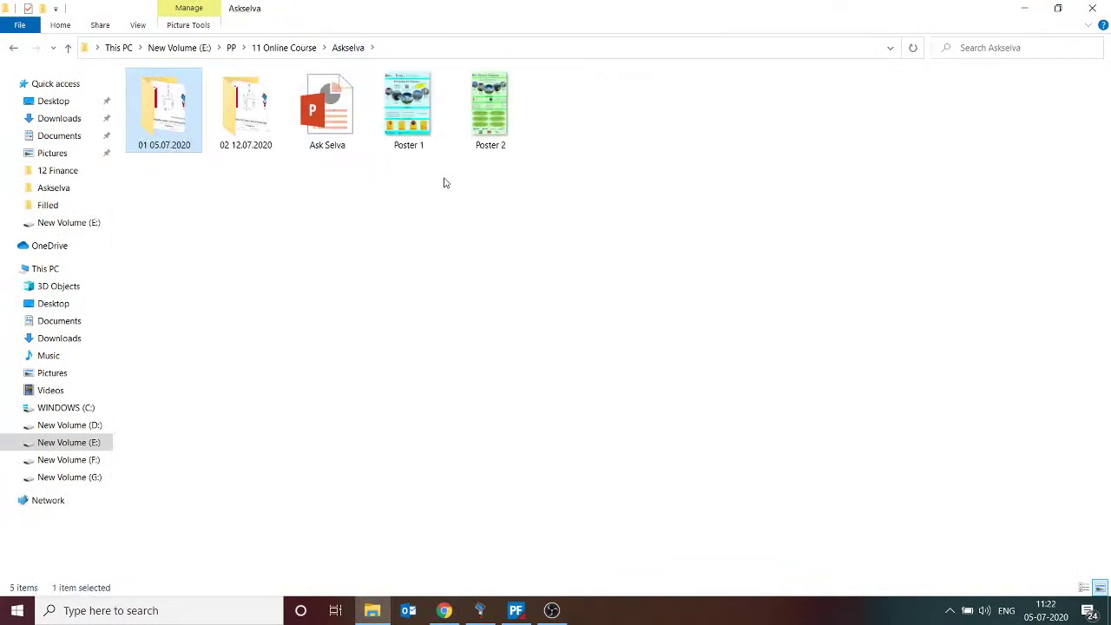
pyautogui.doubleClick(399, 126)
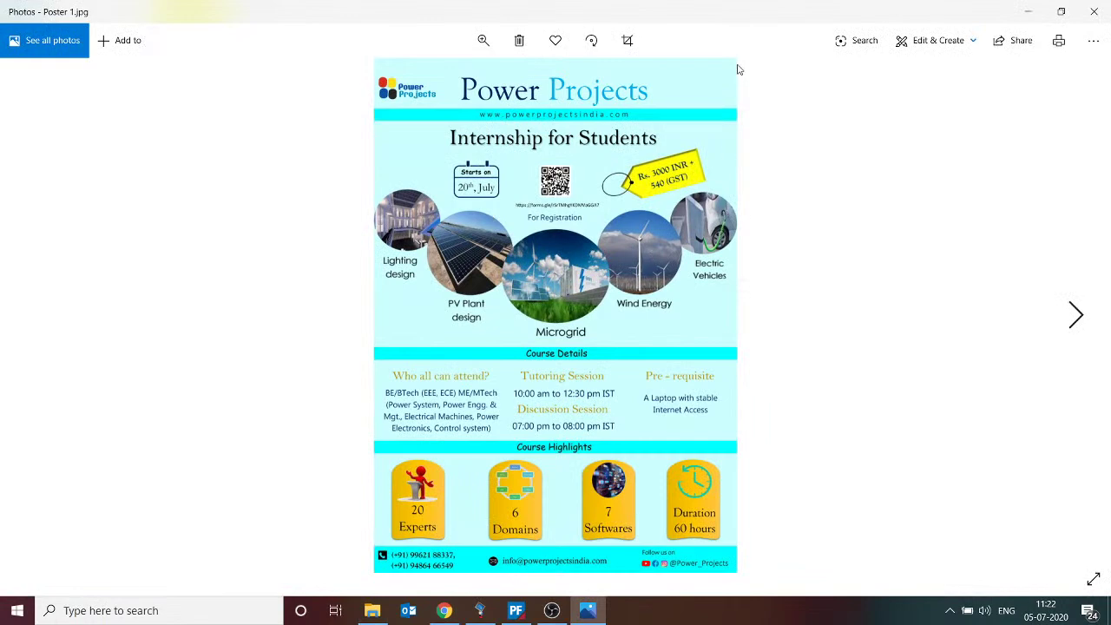
# - Enlarge the student internship poster and bring its title, start date and registration details into view
pyautogui.scroll(1, 739, 69)
pyautogui.scroll(1, 739, 68)
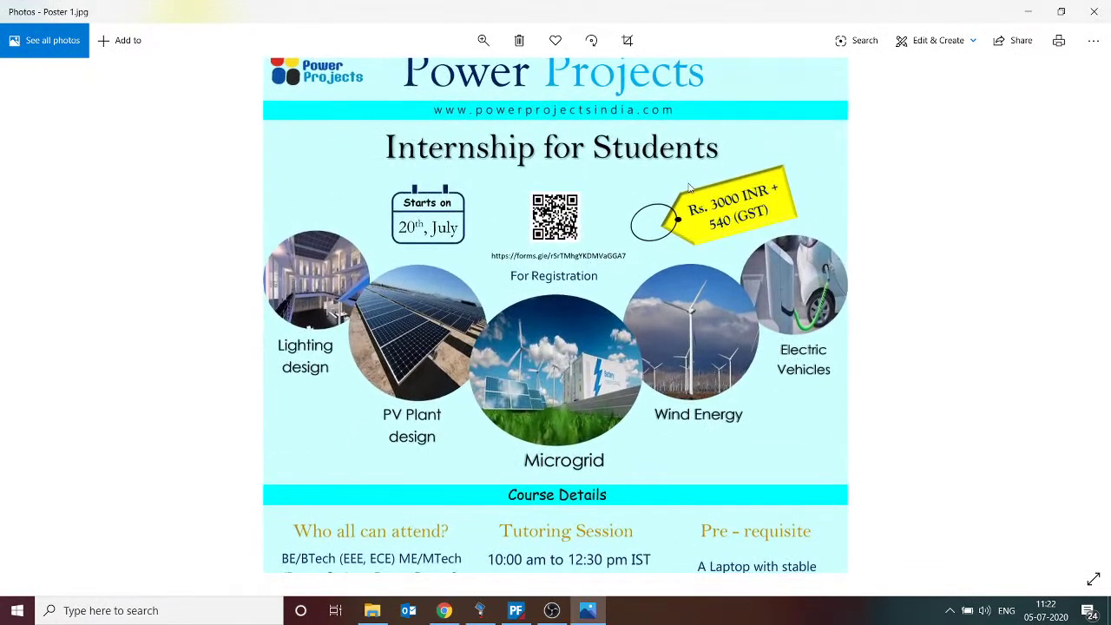
pyautogui.moveTo(688, 187); pyautogui.dragTo(686, 361)
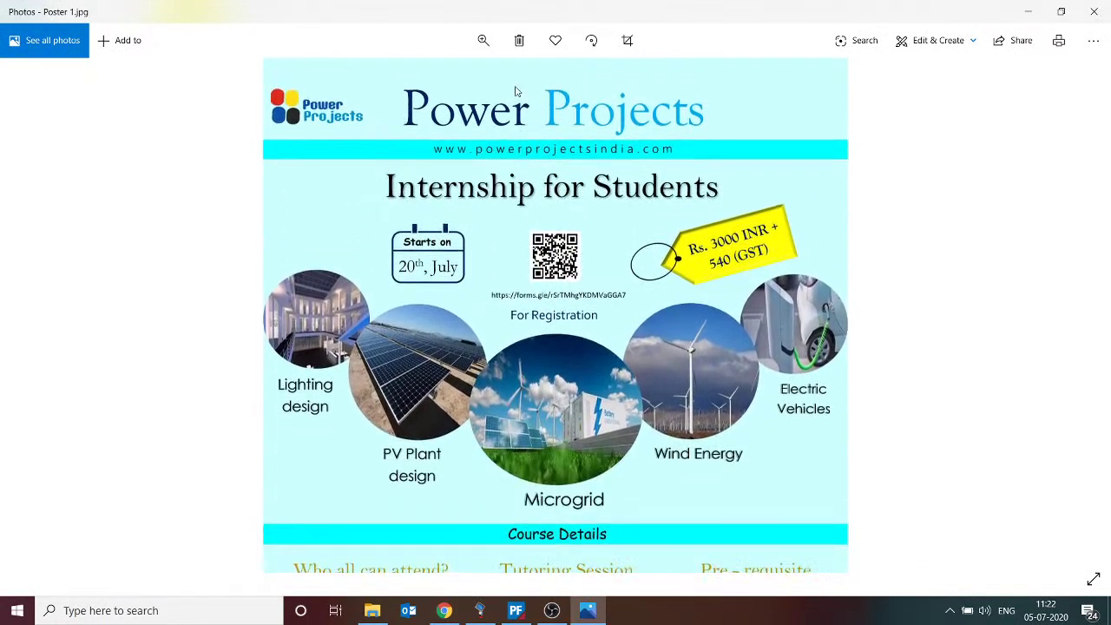